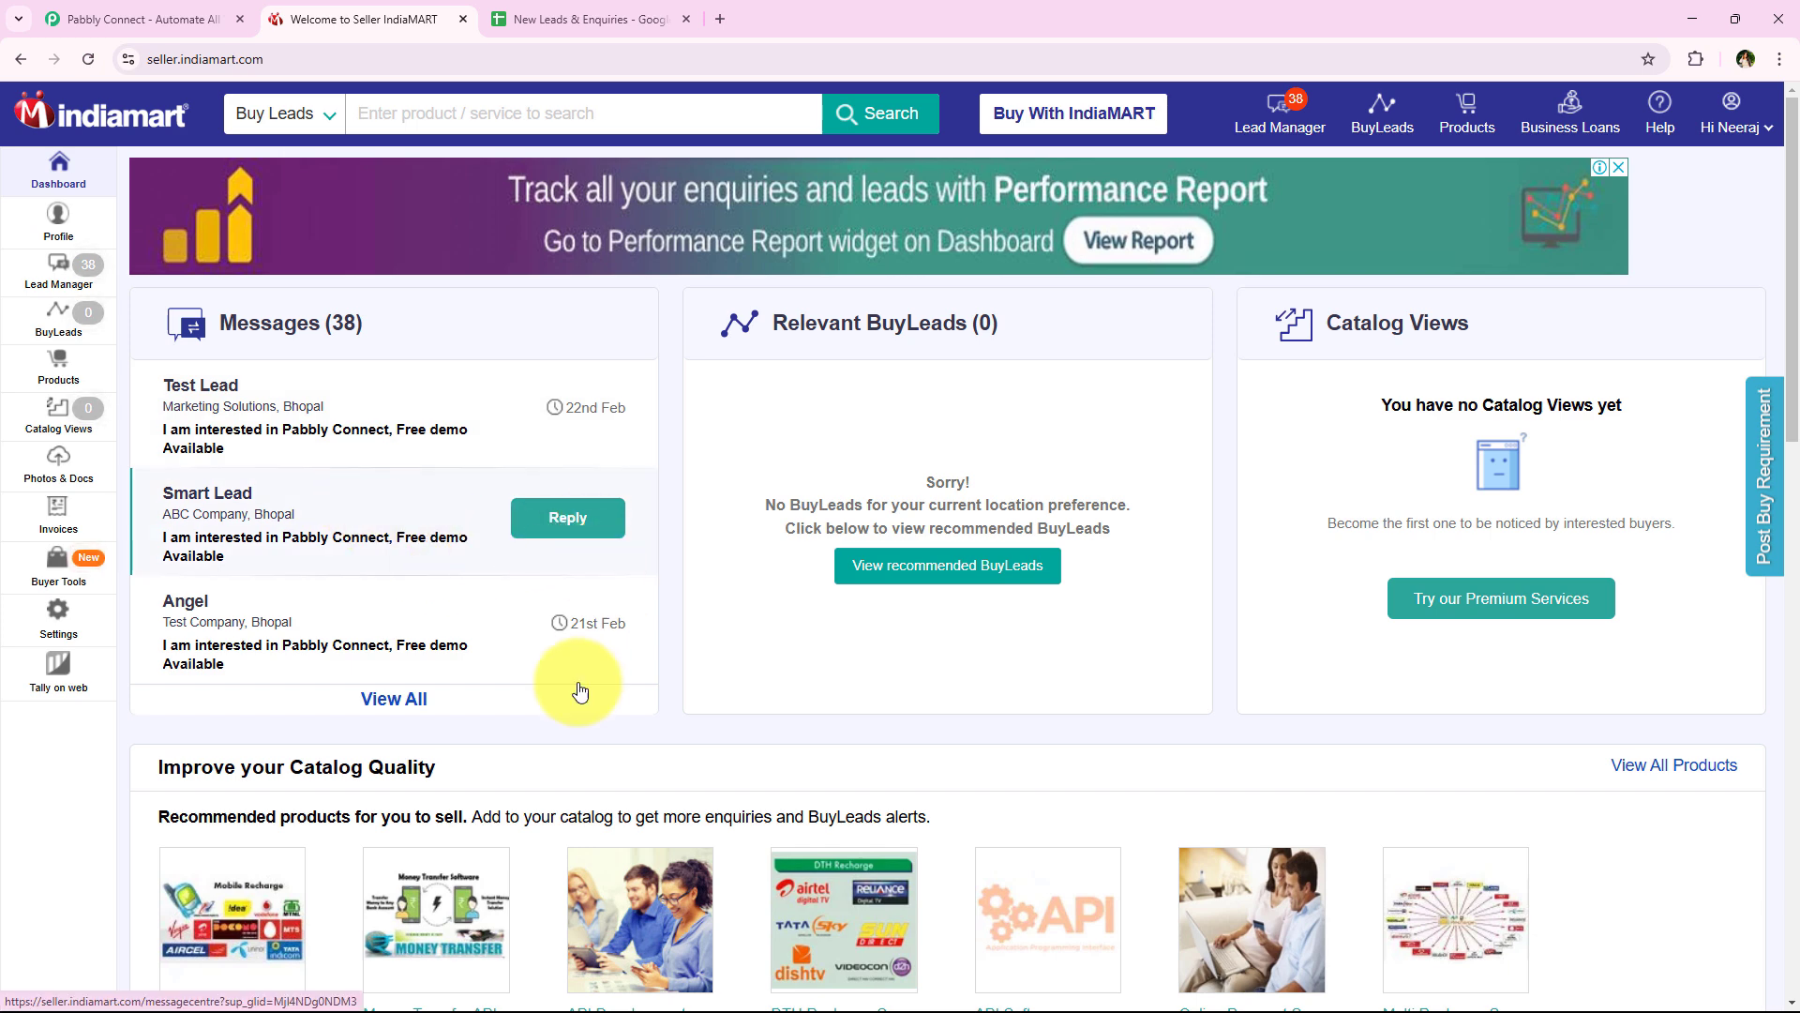
# Check the New Leads & Enquiries spreadsheet, then sign in to Pabbly from the Pabbly Connect website
pyautogui.click(525, 19)
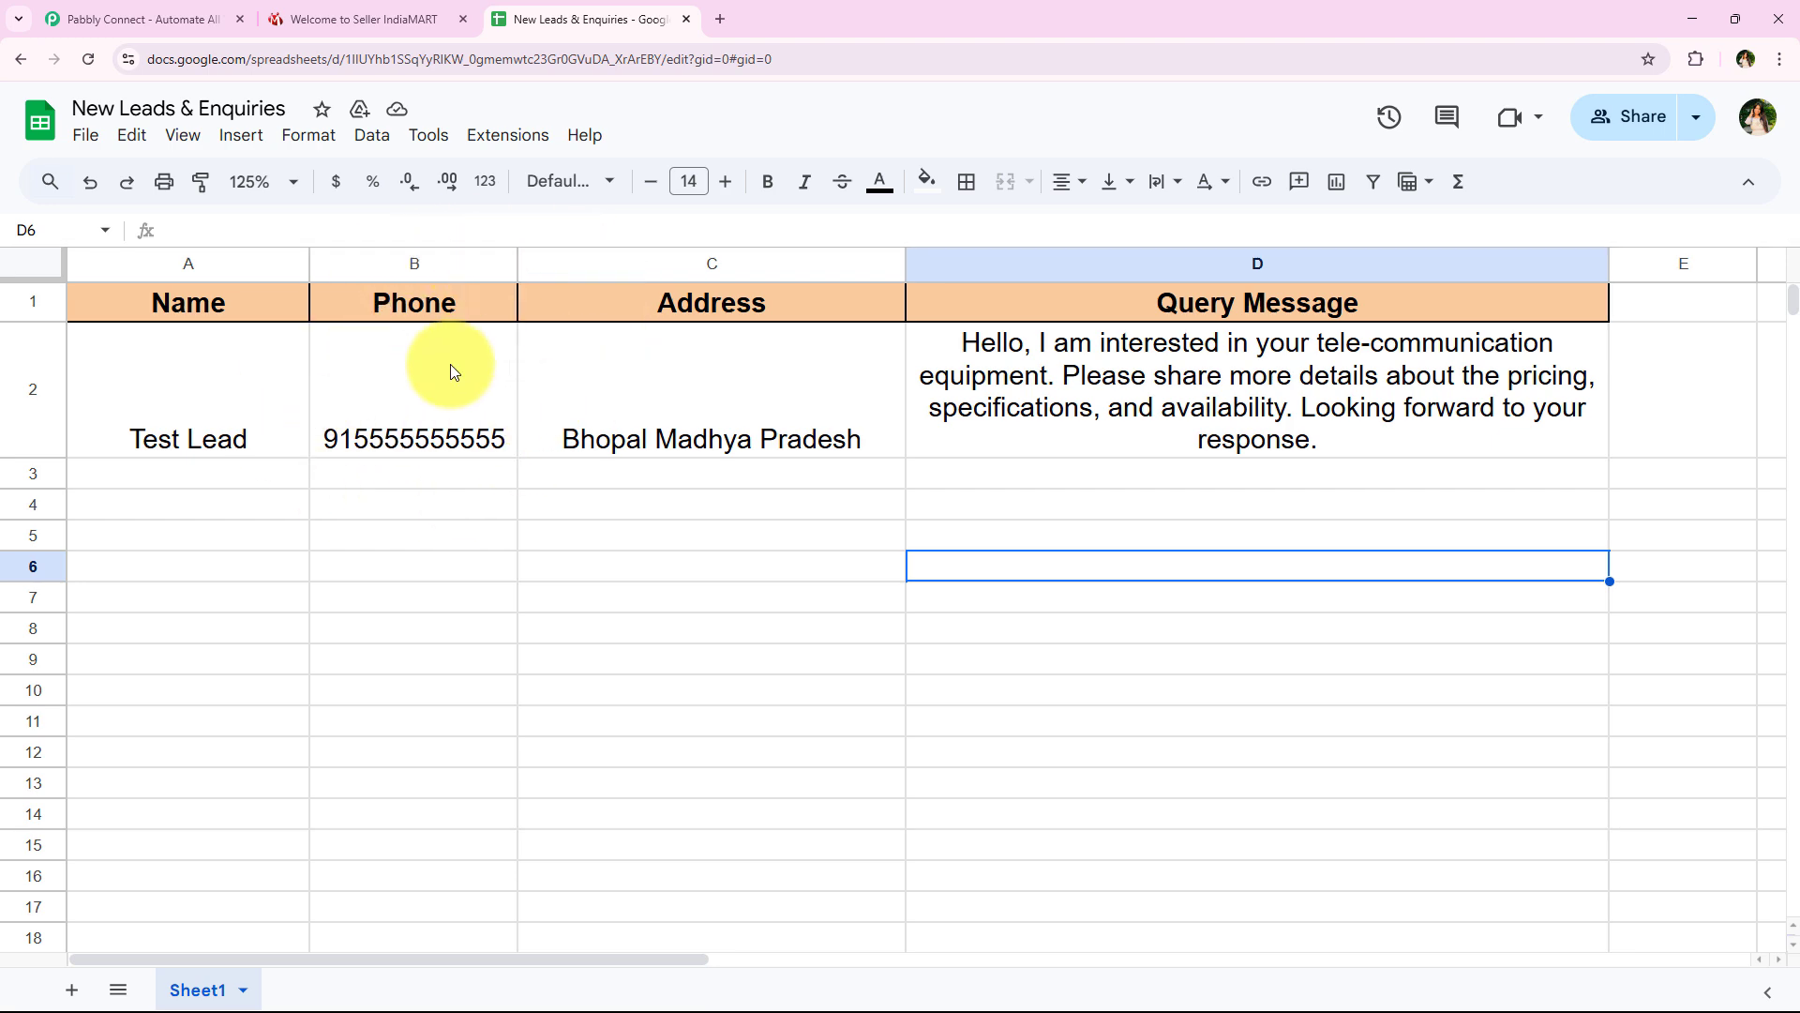
pyautogui.click(178, 9)
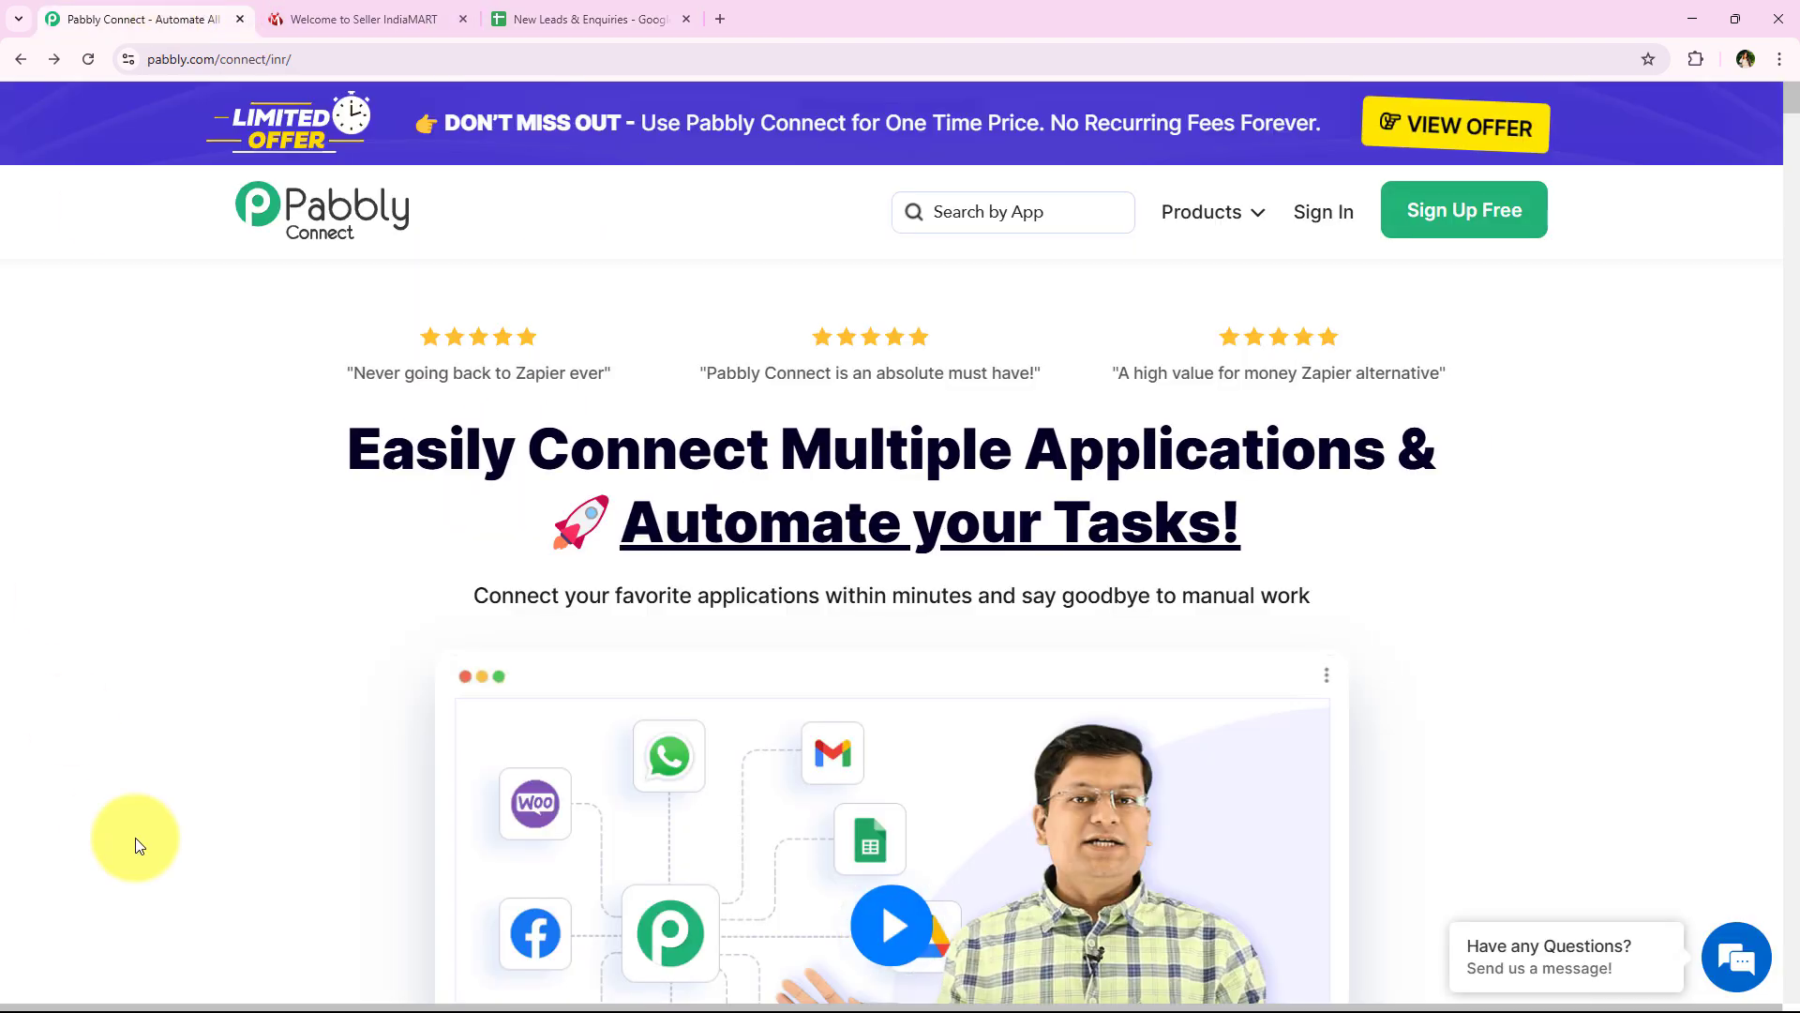
pyautogui.click(424, 59)
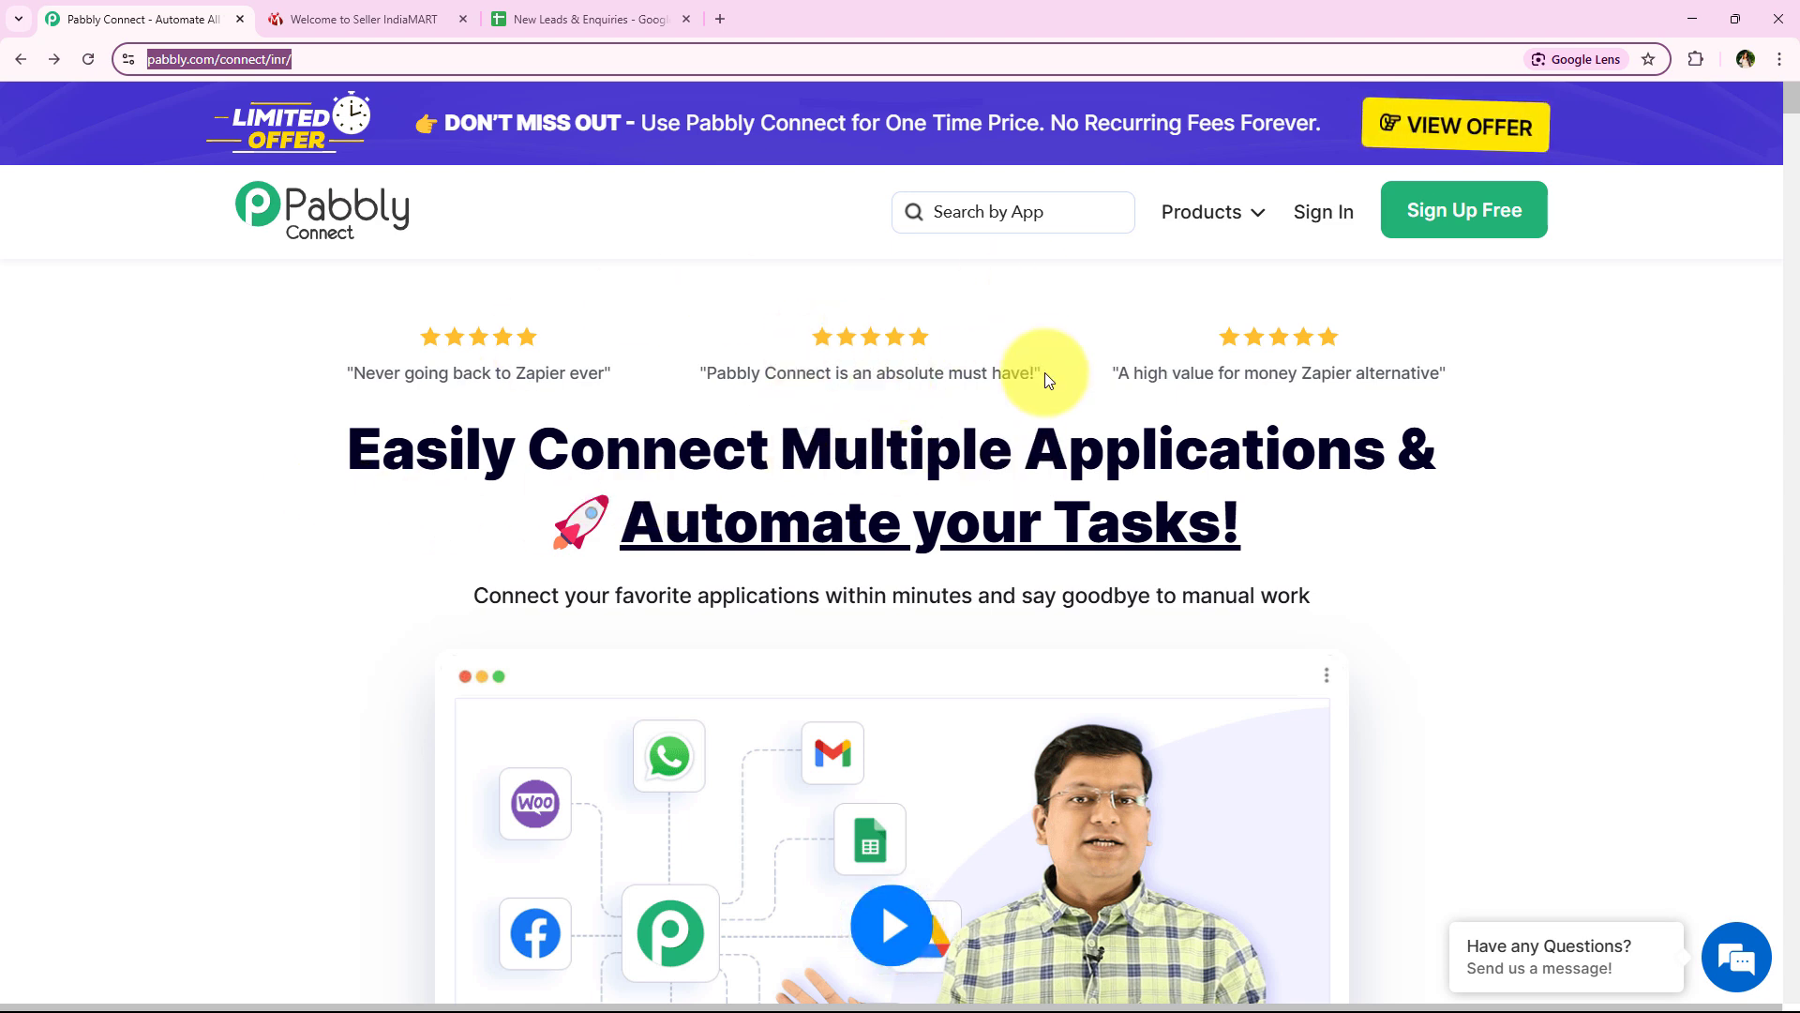
pyautogui.click(1323, 222)
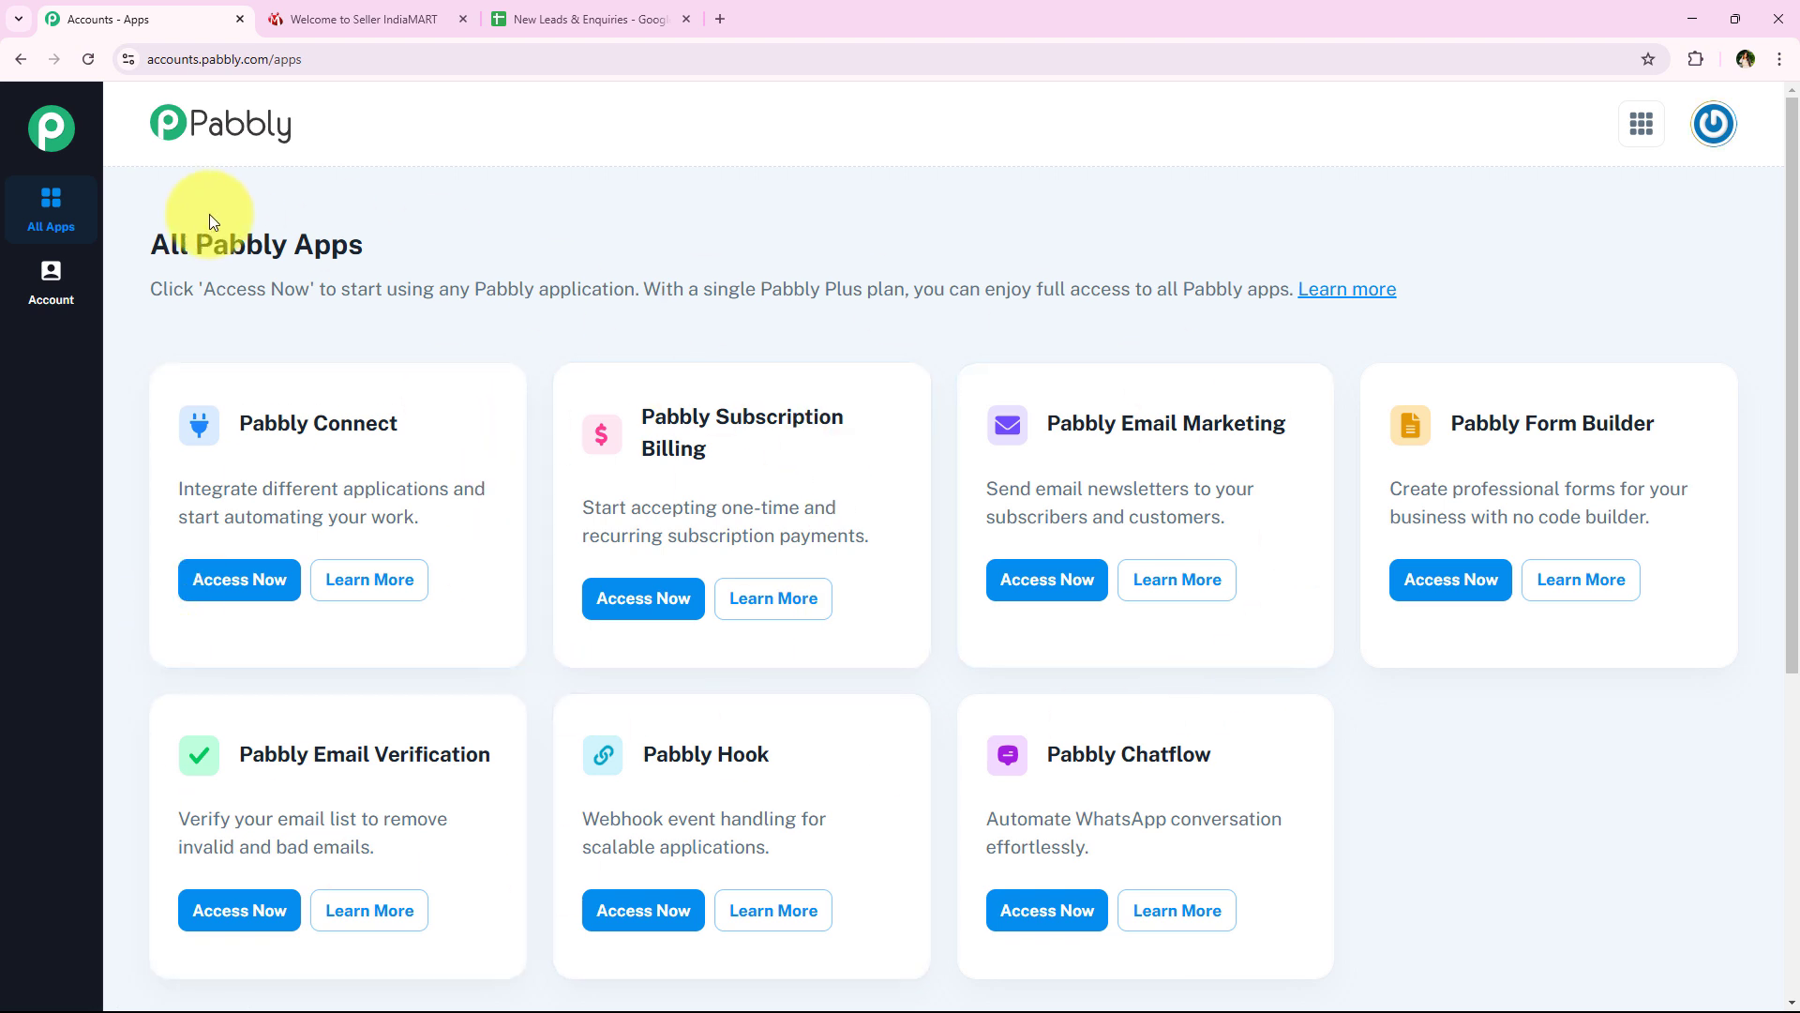
# Review the All Pabbly Apps page and open Pabbly Connect from it
pyautogui.moveTo(151, 242); pyautogui.dragTo(357, 245)
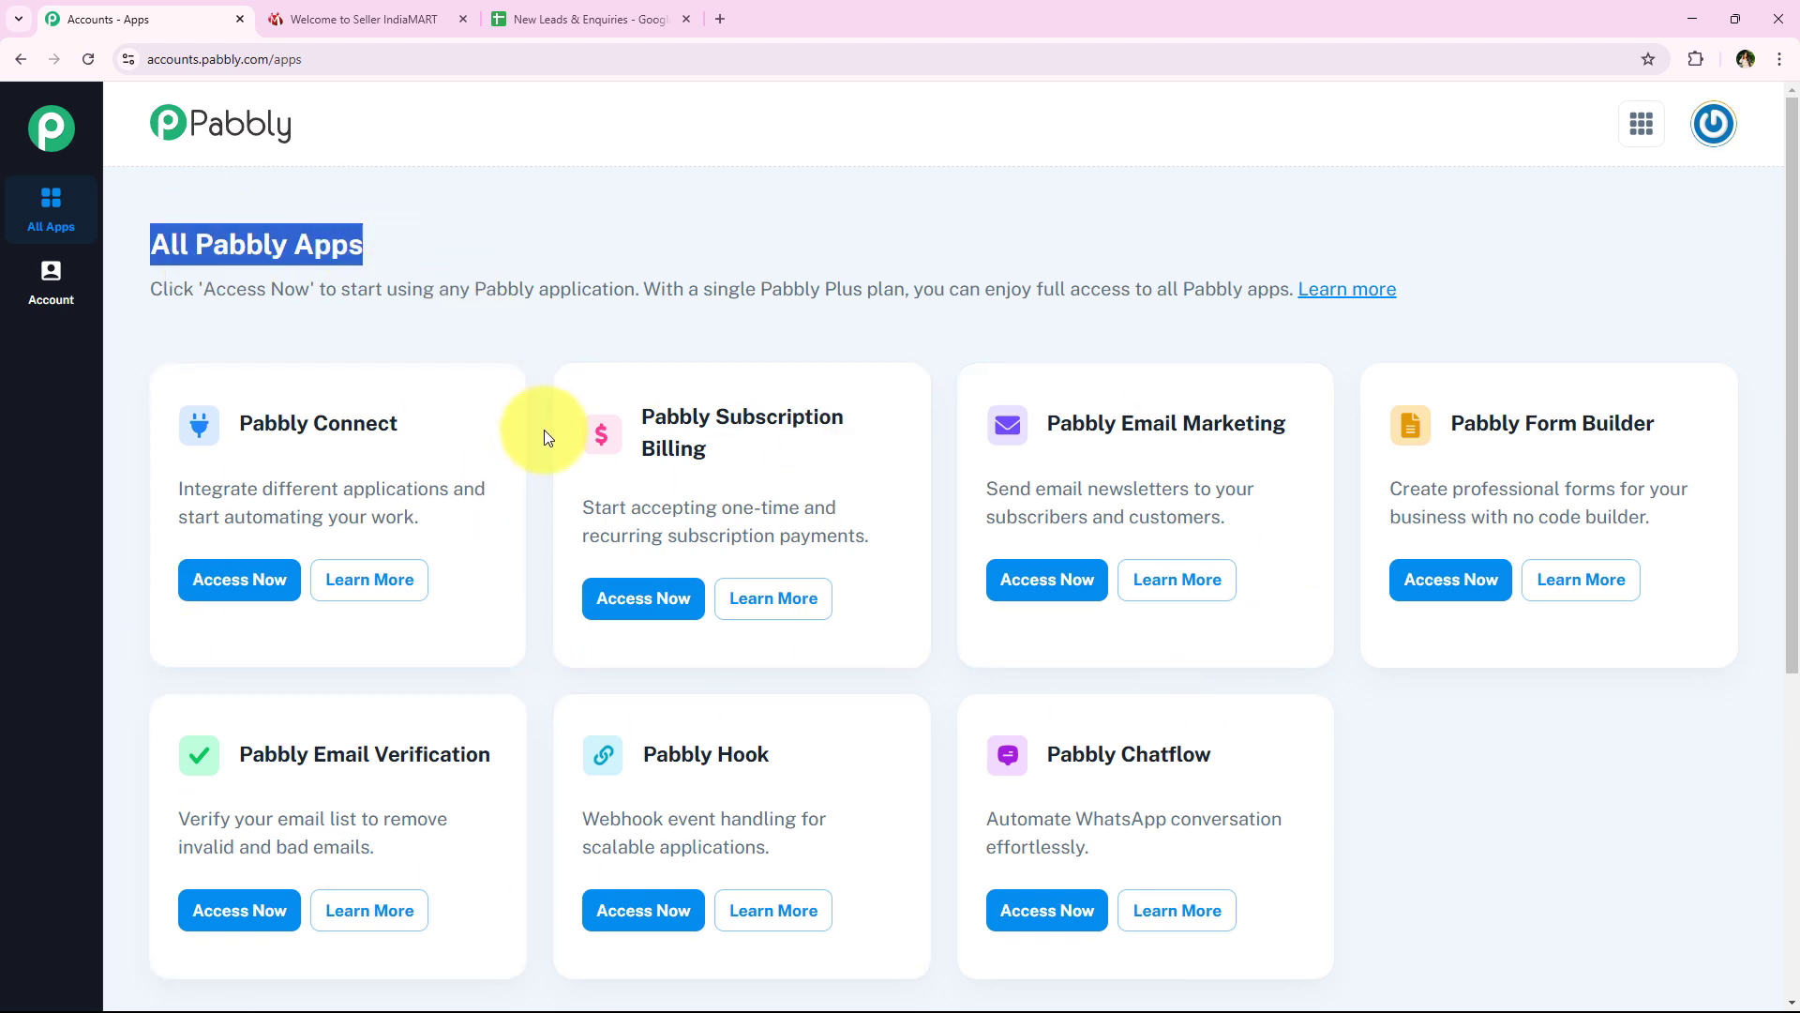
pyautogui.scroll(-1, 549, 438)
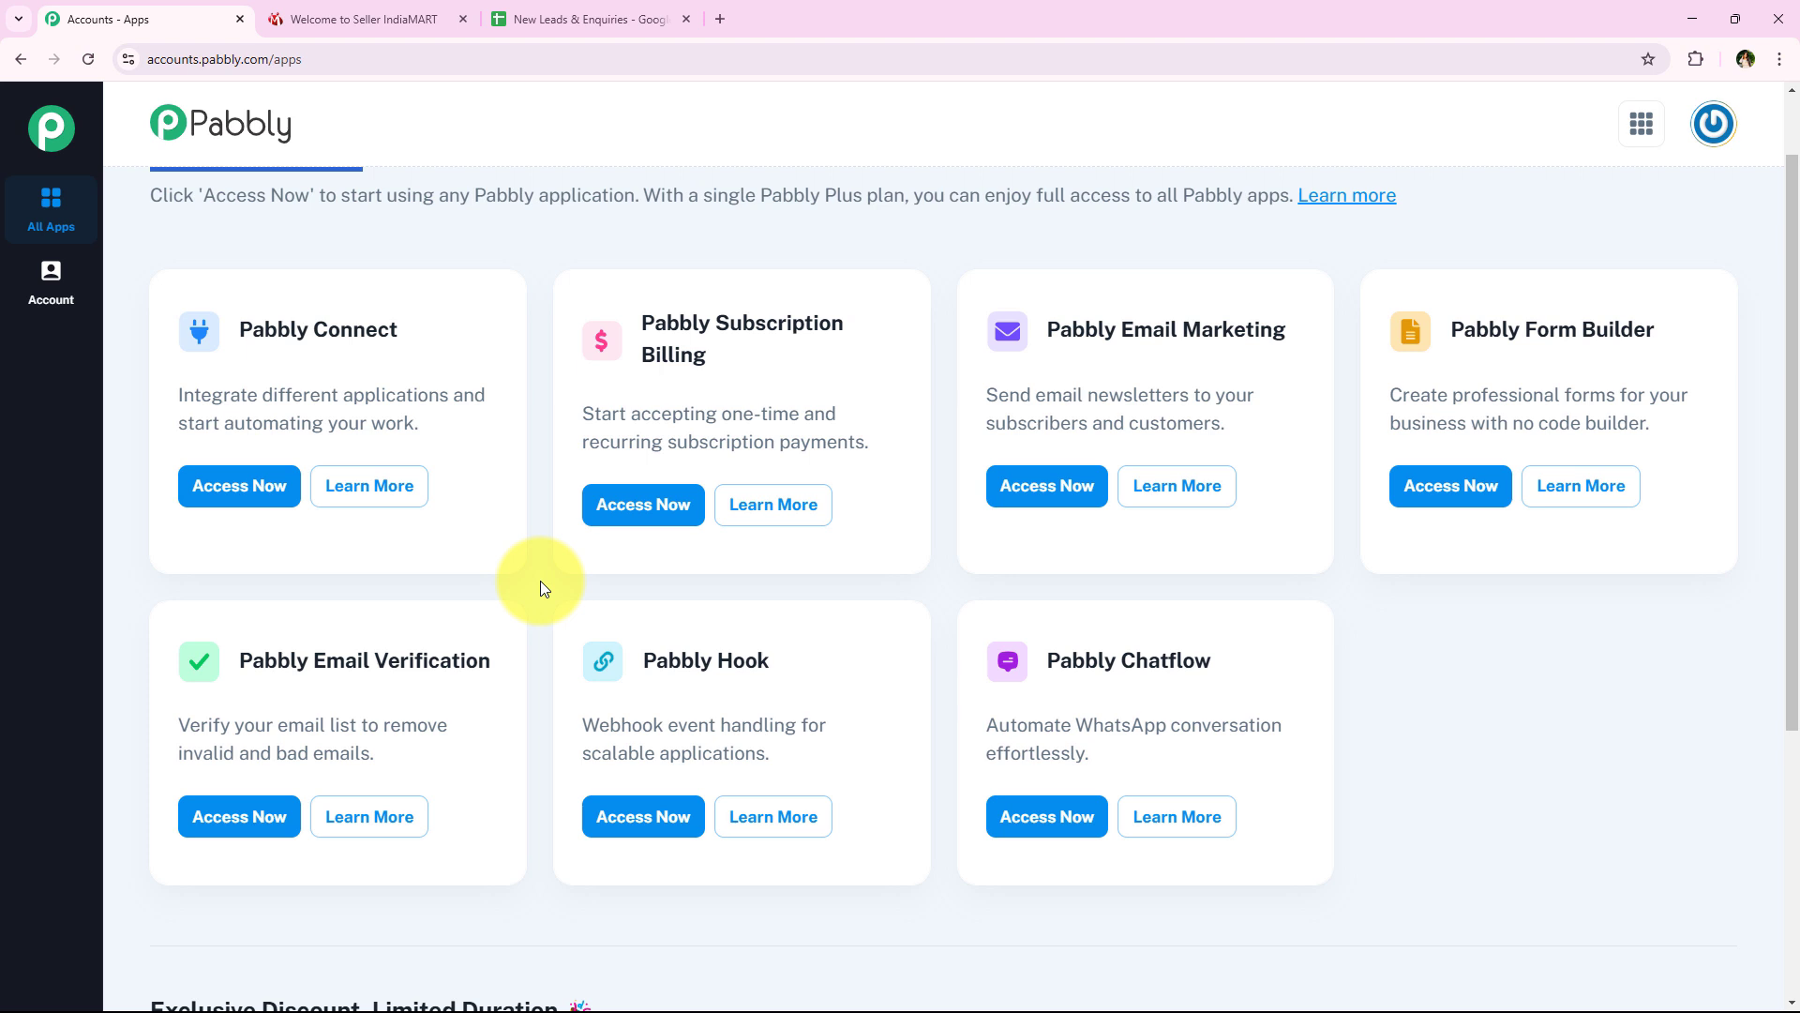
pyautogui.scroll(1, 540, 589)
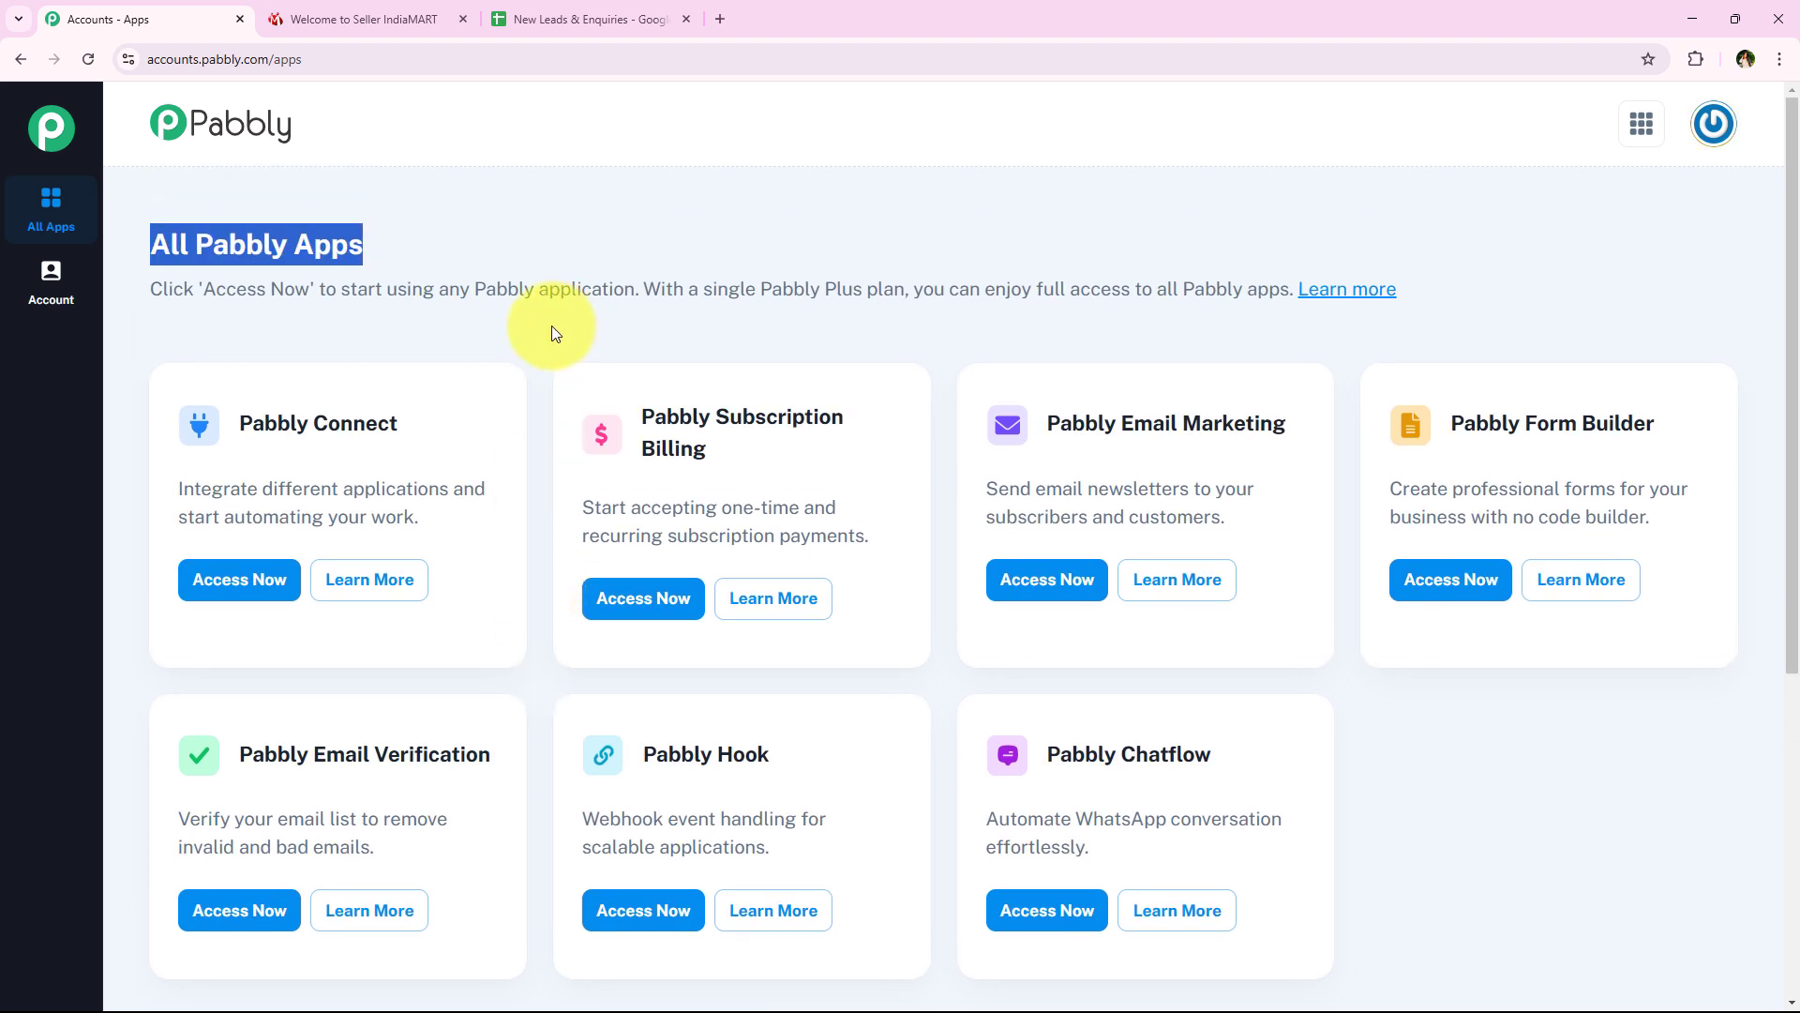
pyautogui.moveTo(242, 423); pyautogui.dragTo(447, 486)
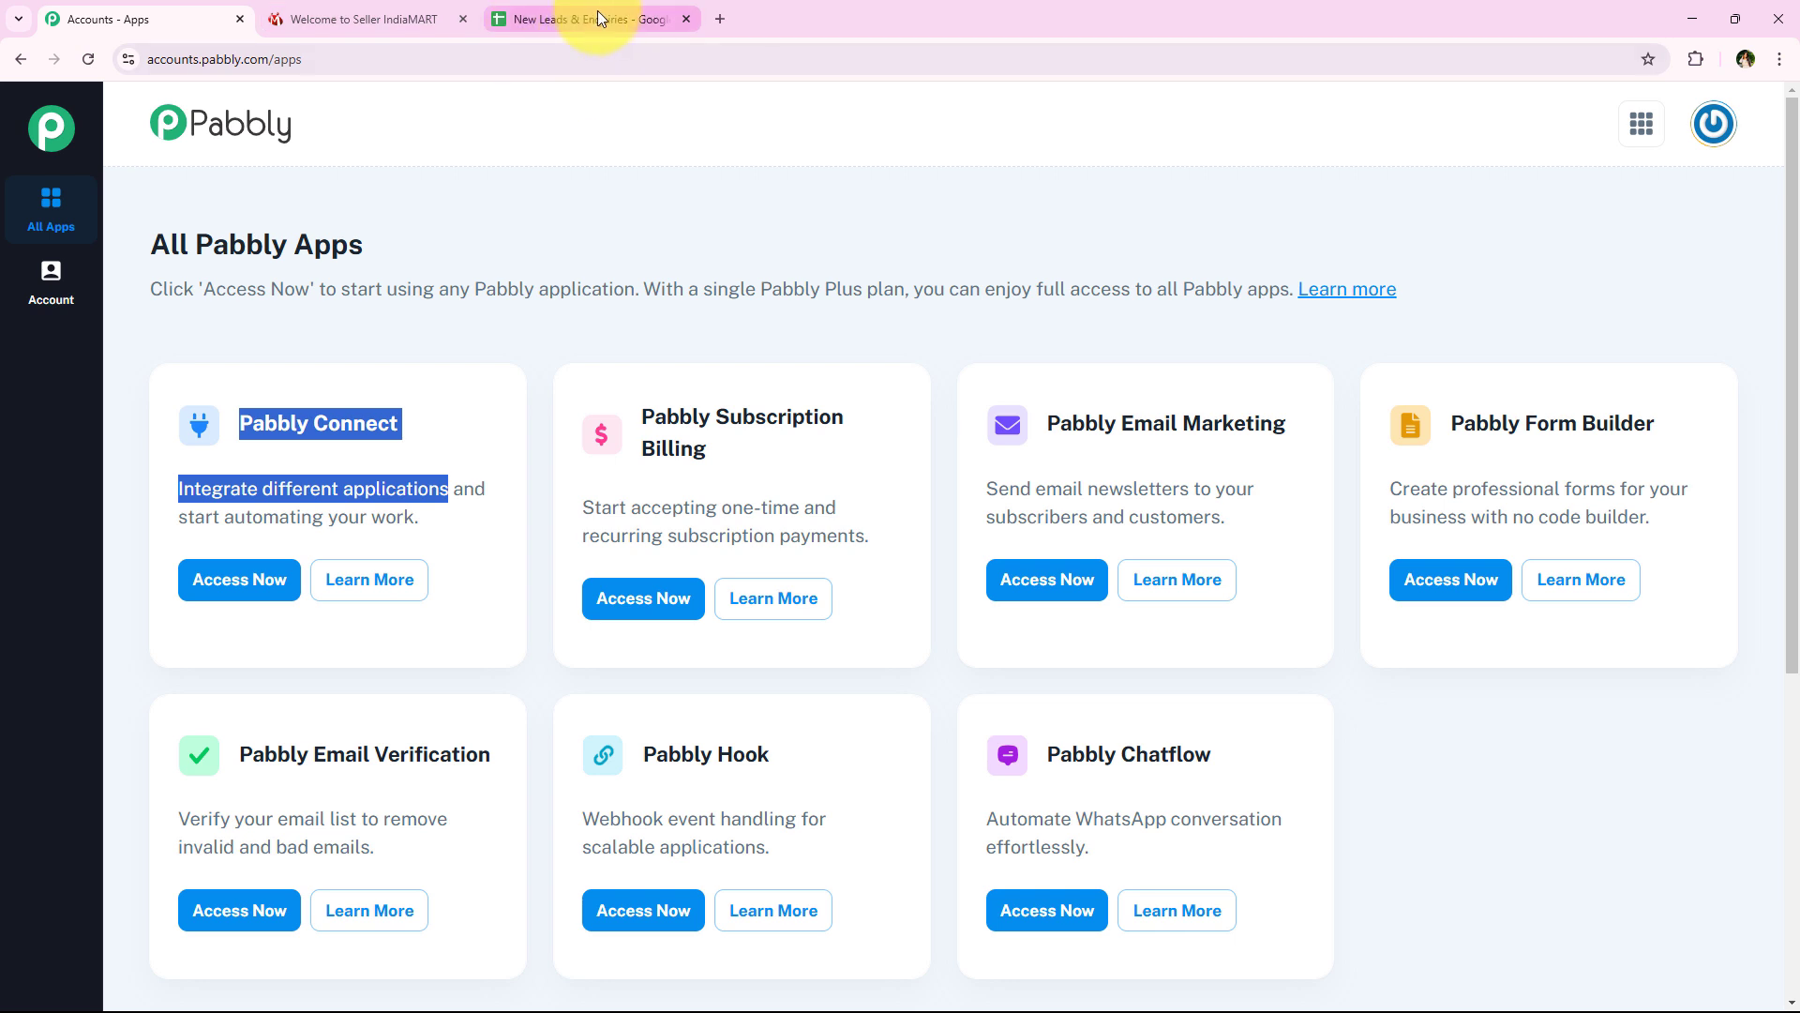
pyautogui.click(234, 585)
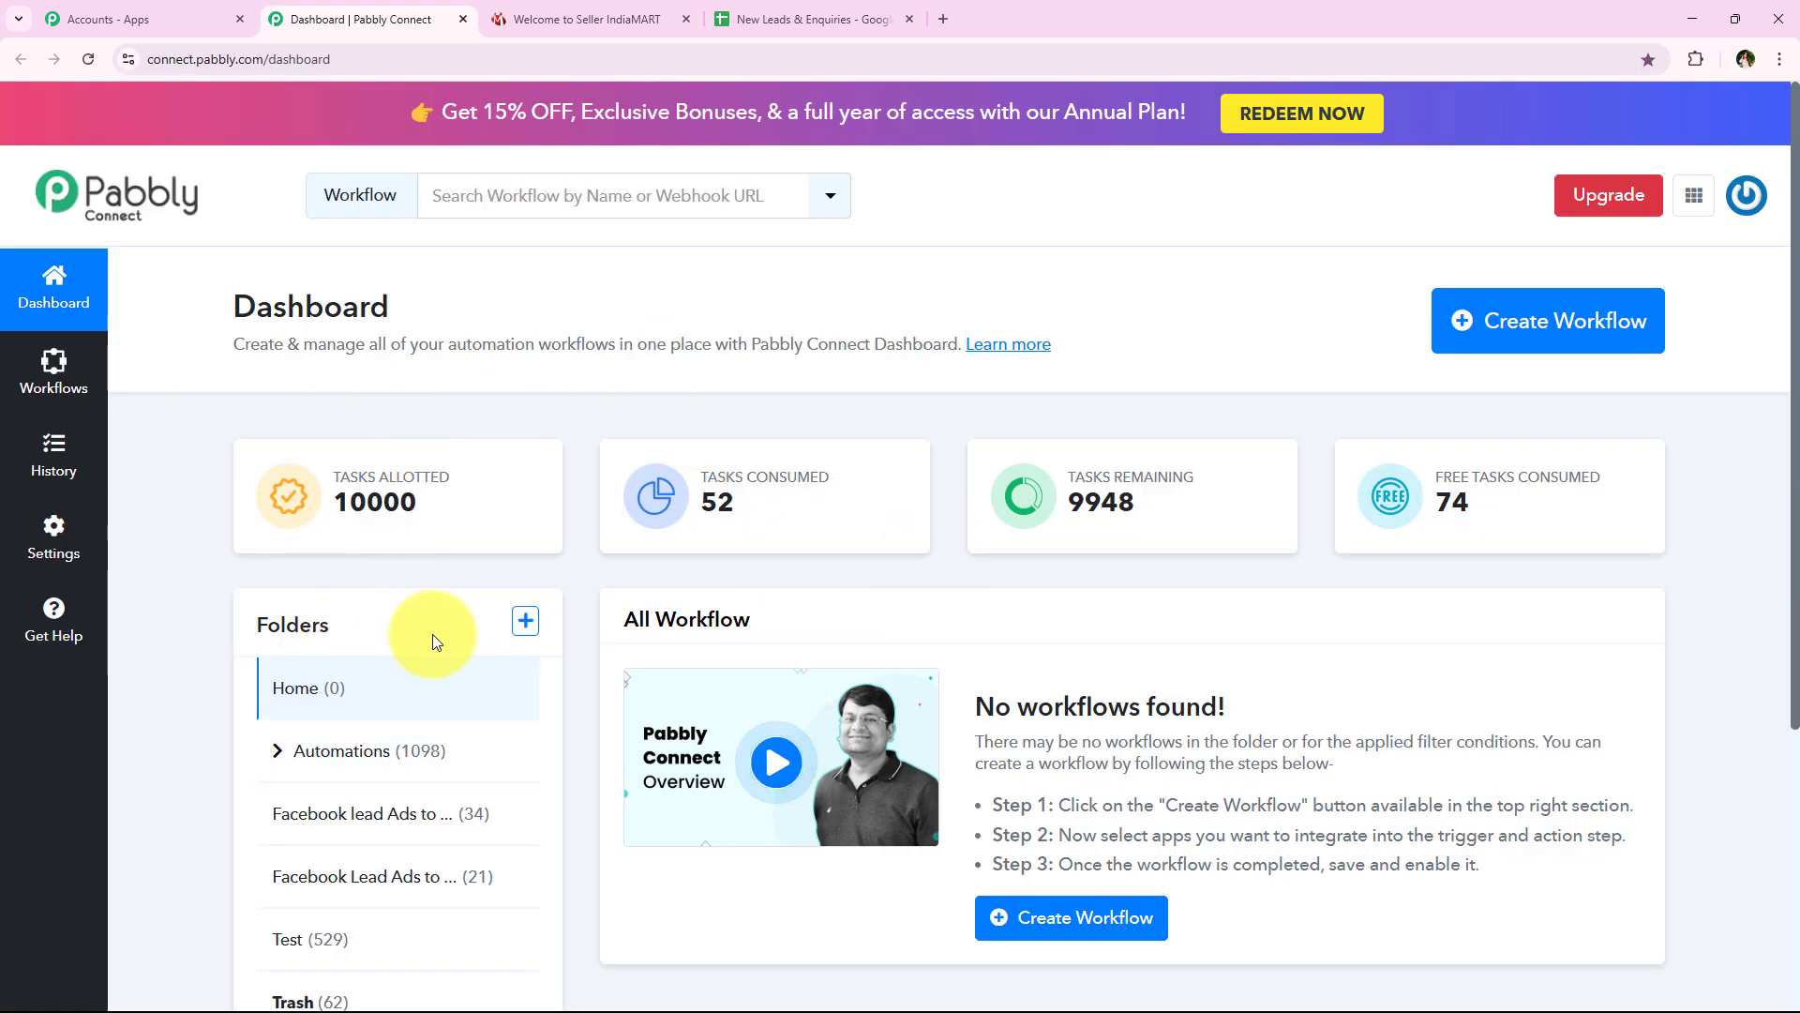
# Start a new workflow from the dashboard and choose Automations as its folder
pyautogui.moveTo(235, 302); pyautogui.dragTo(400, 300)
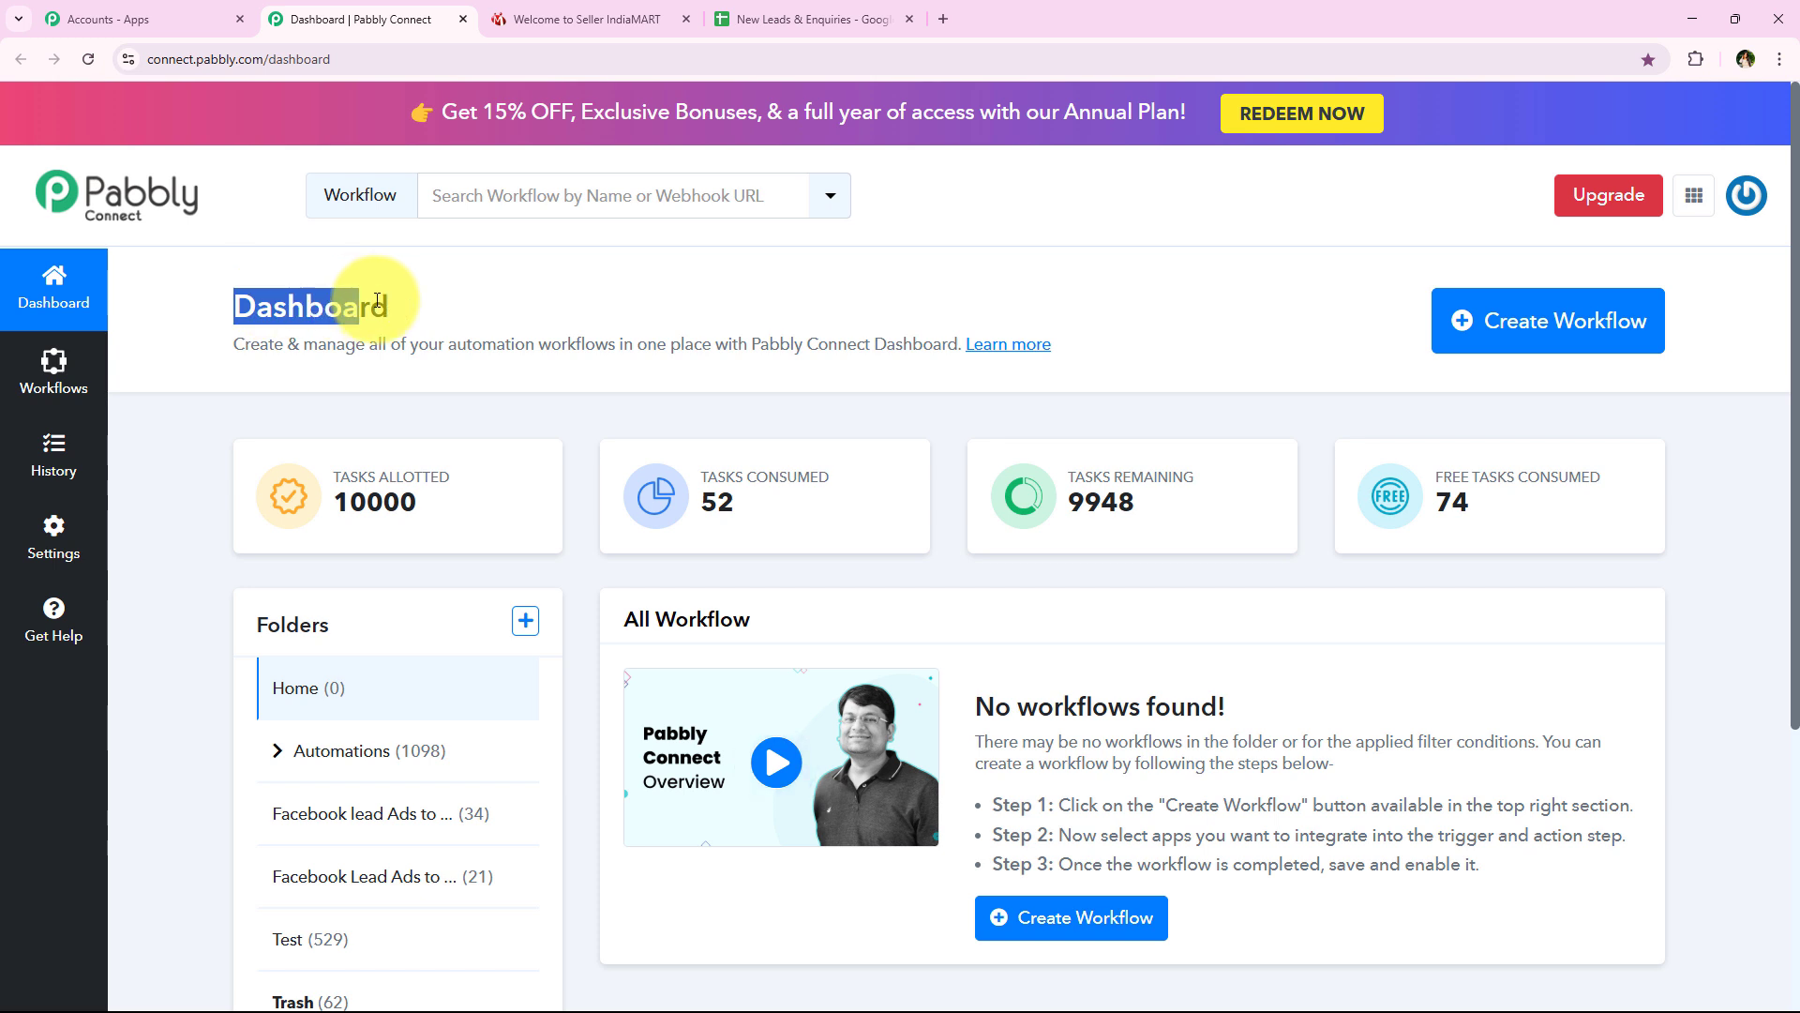
pyautogui.click(399, 300)
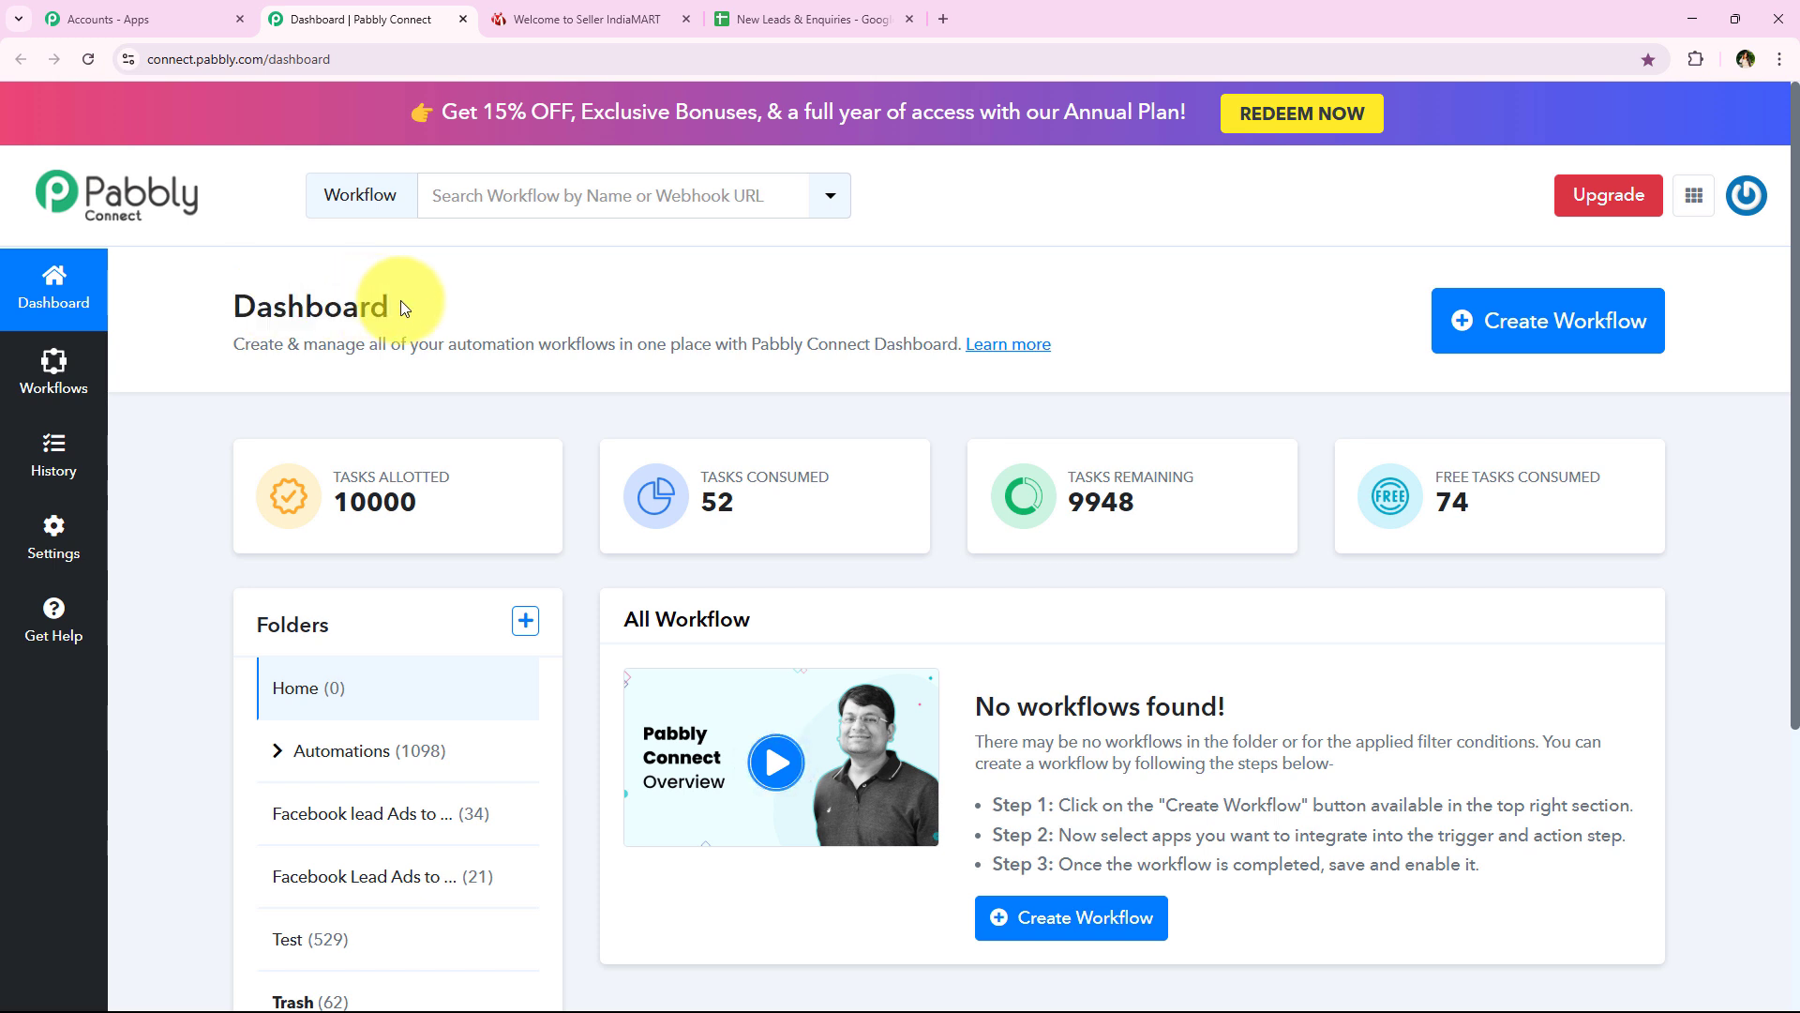
pyautogui.click(1612, 345)
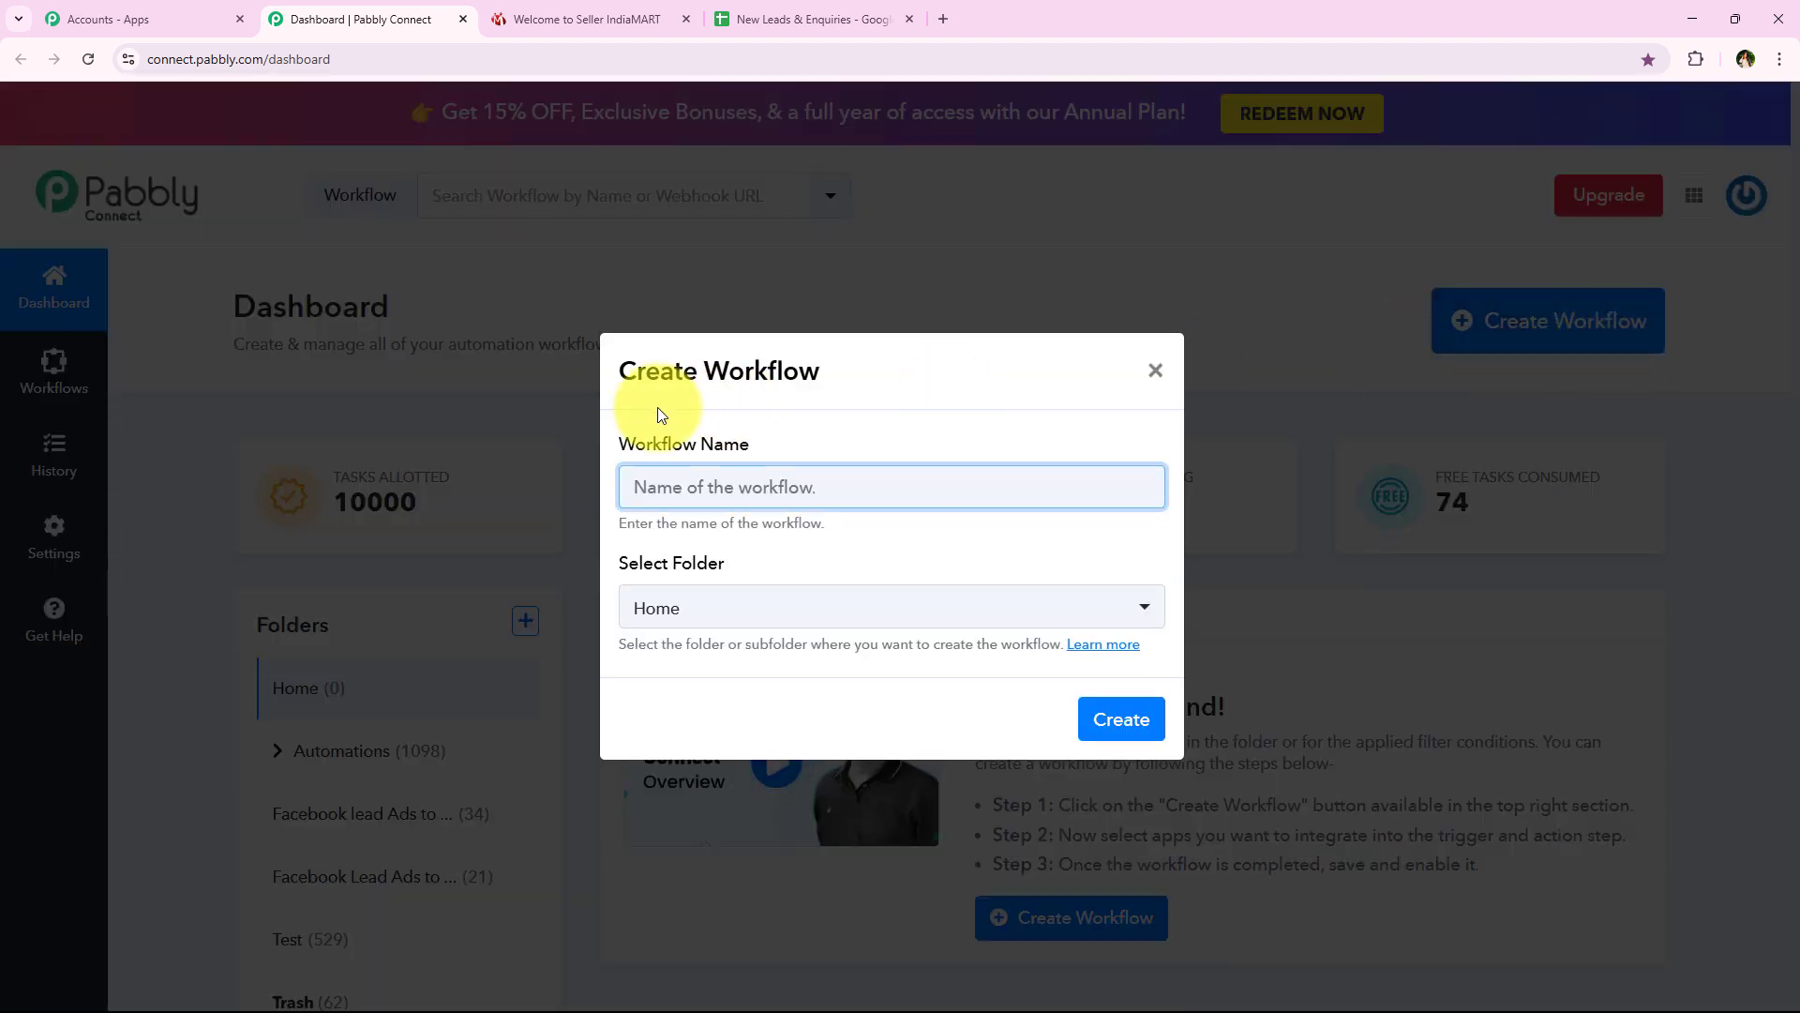
pyautogui.tripleClick(794, 446)
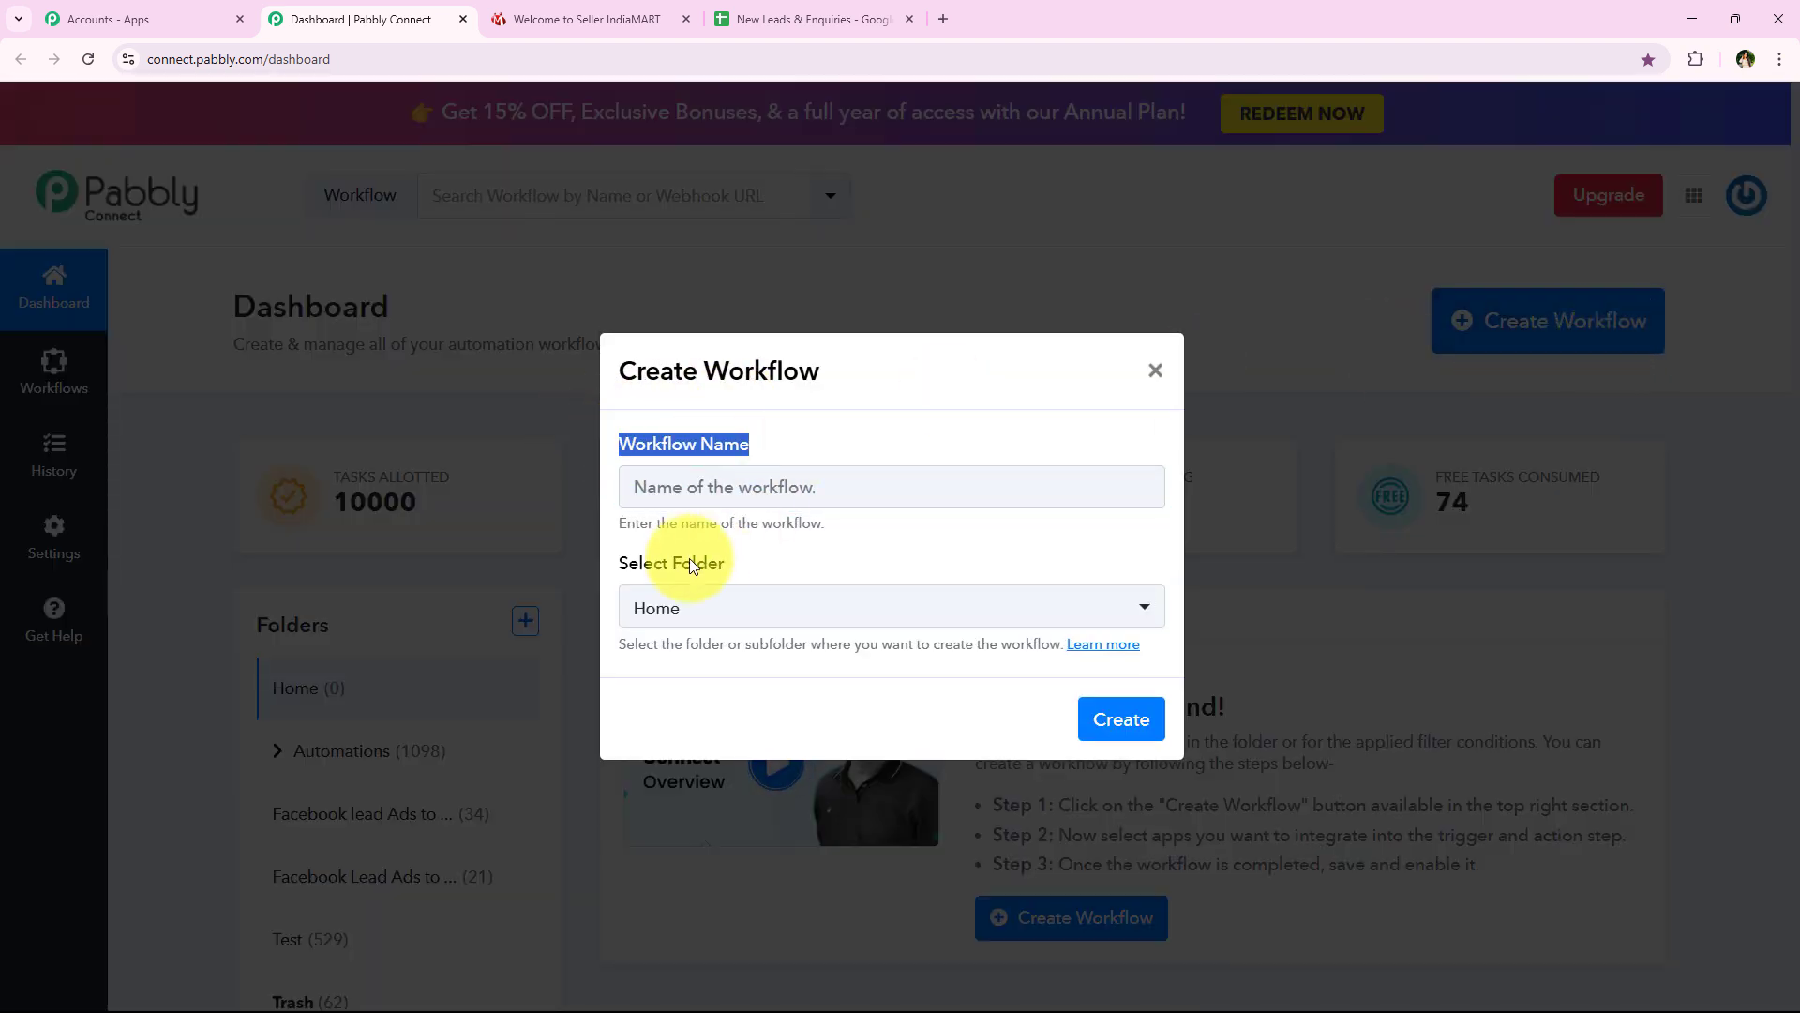
pyautogui.moveTo(611, 561); pyautogui.dragTo(708, 567)
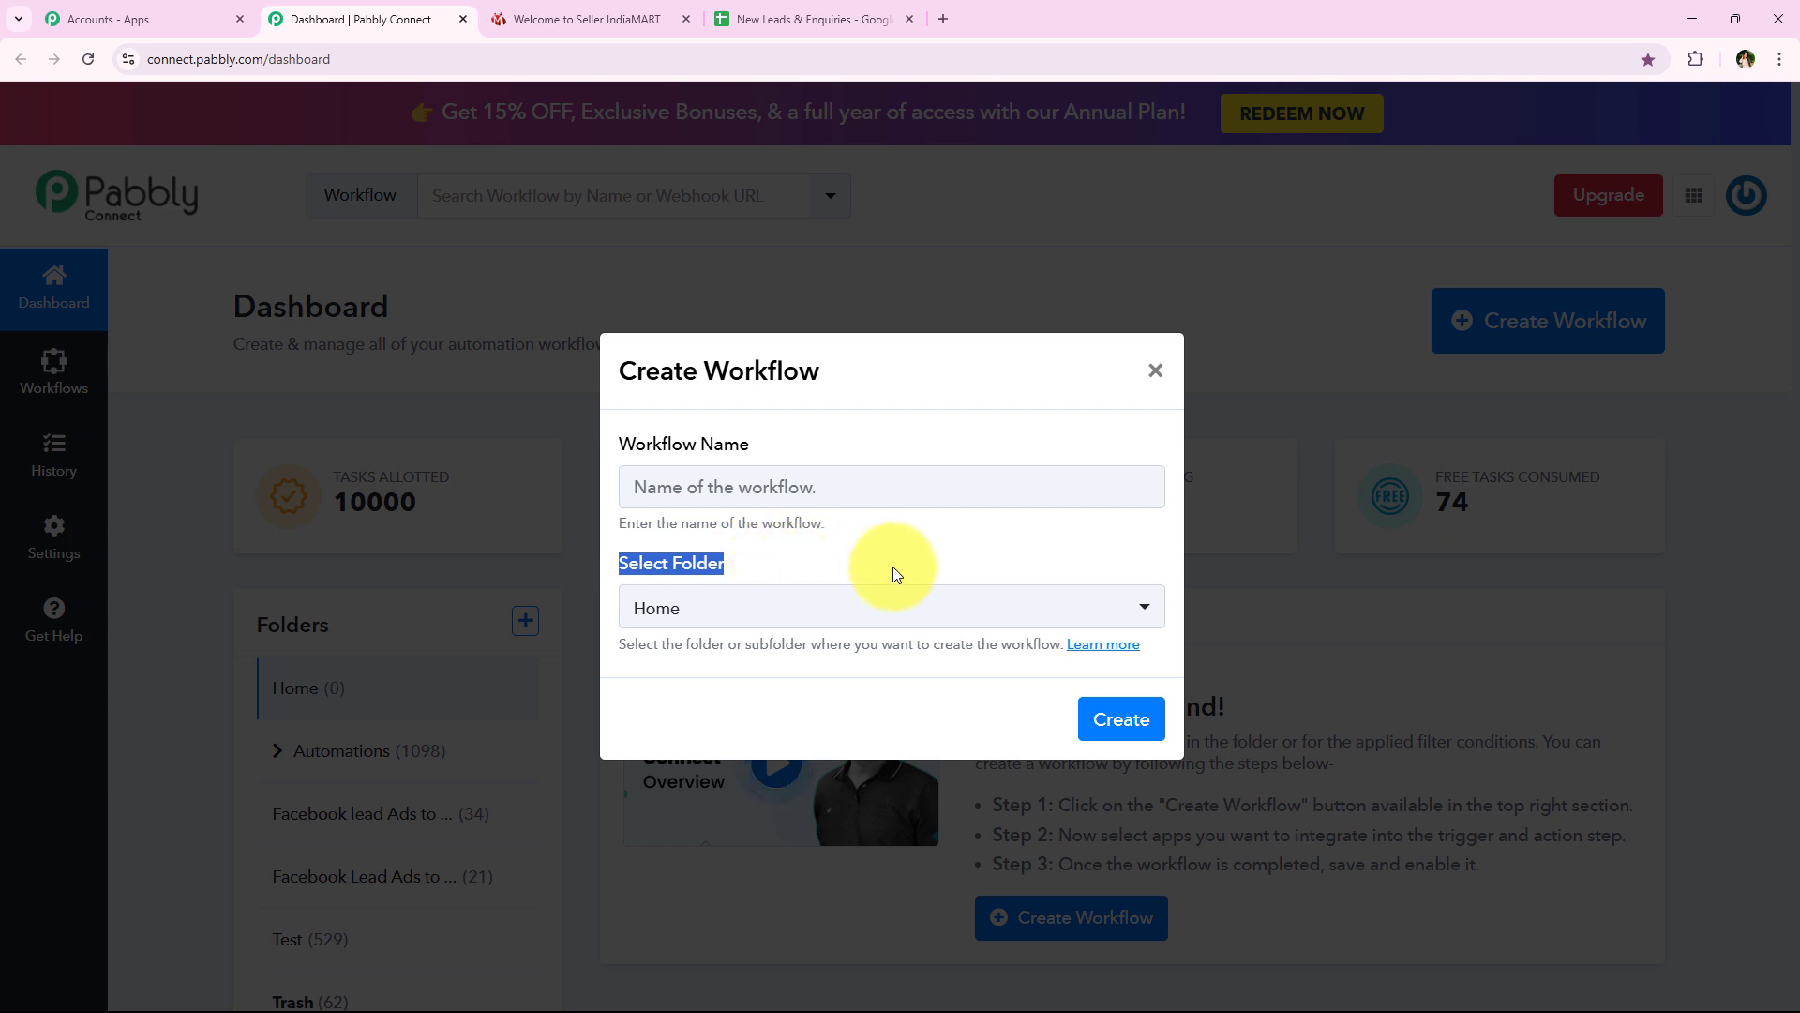
pyautogui.click(994, 566)
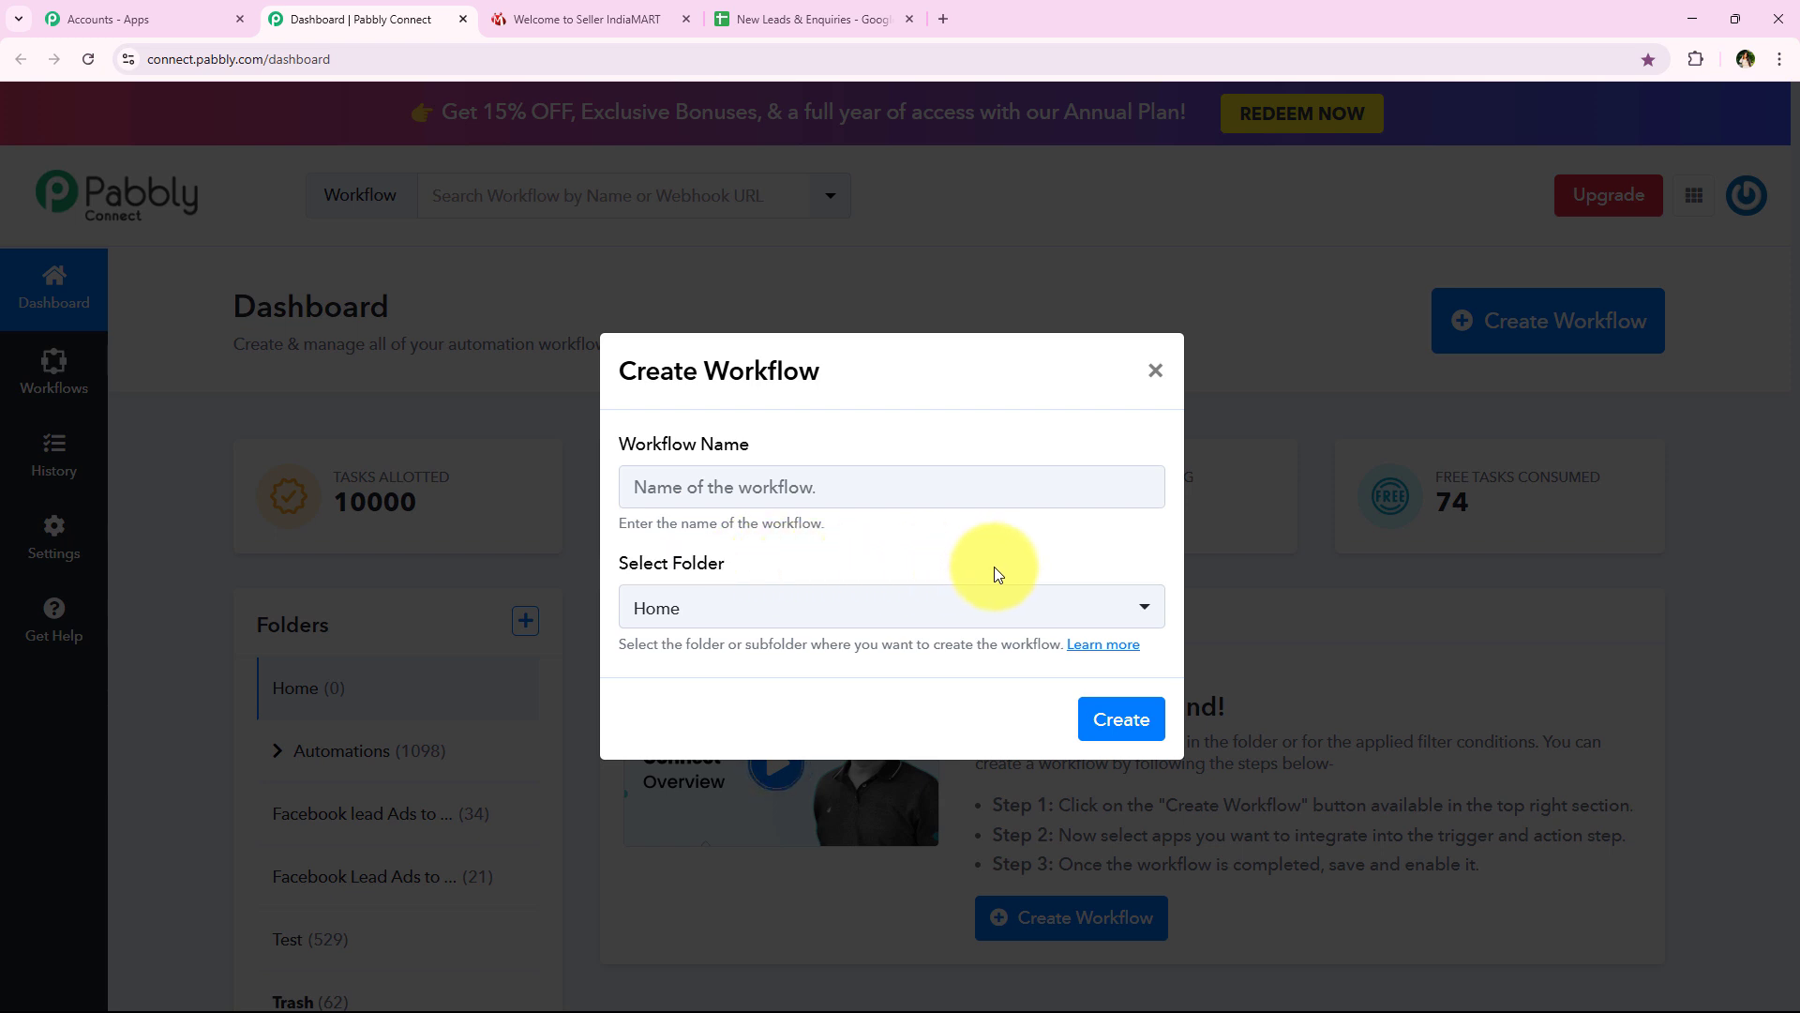
pyautogui.click(747, 617)
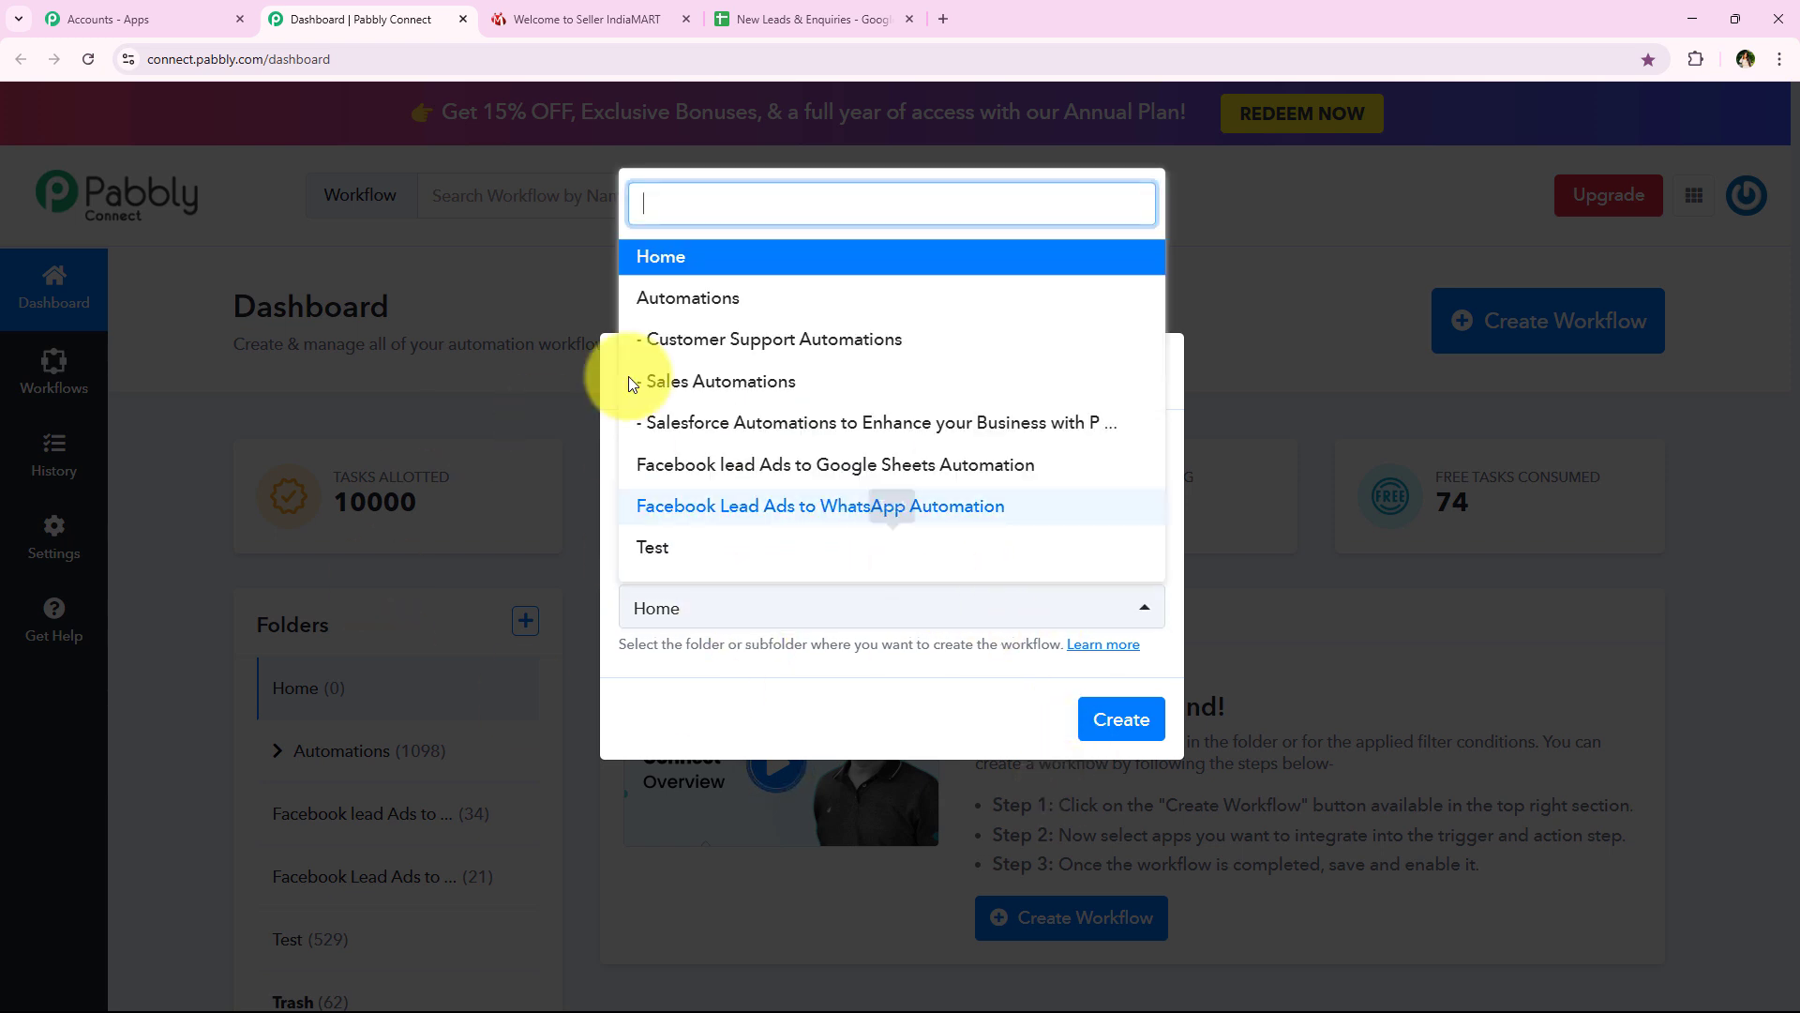
pyautogui.click(1139, 299)
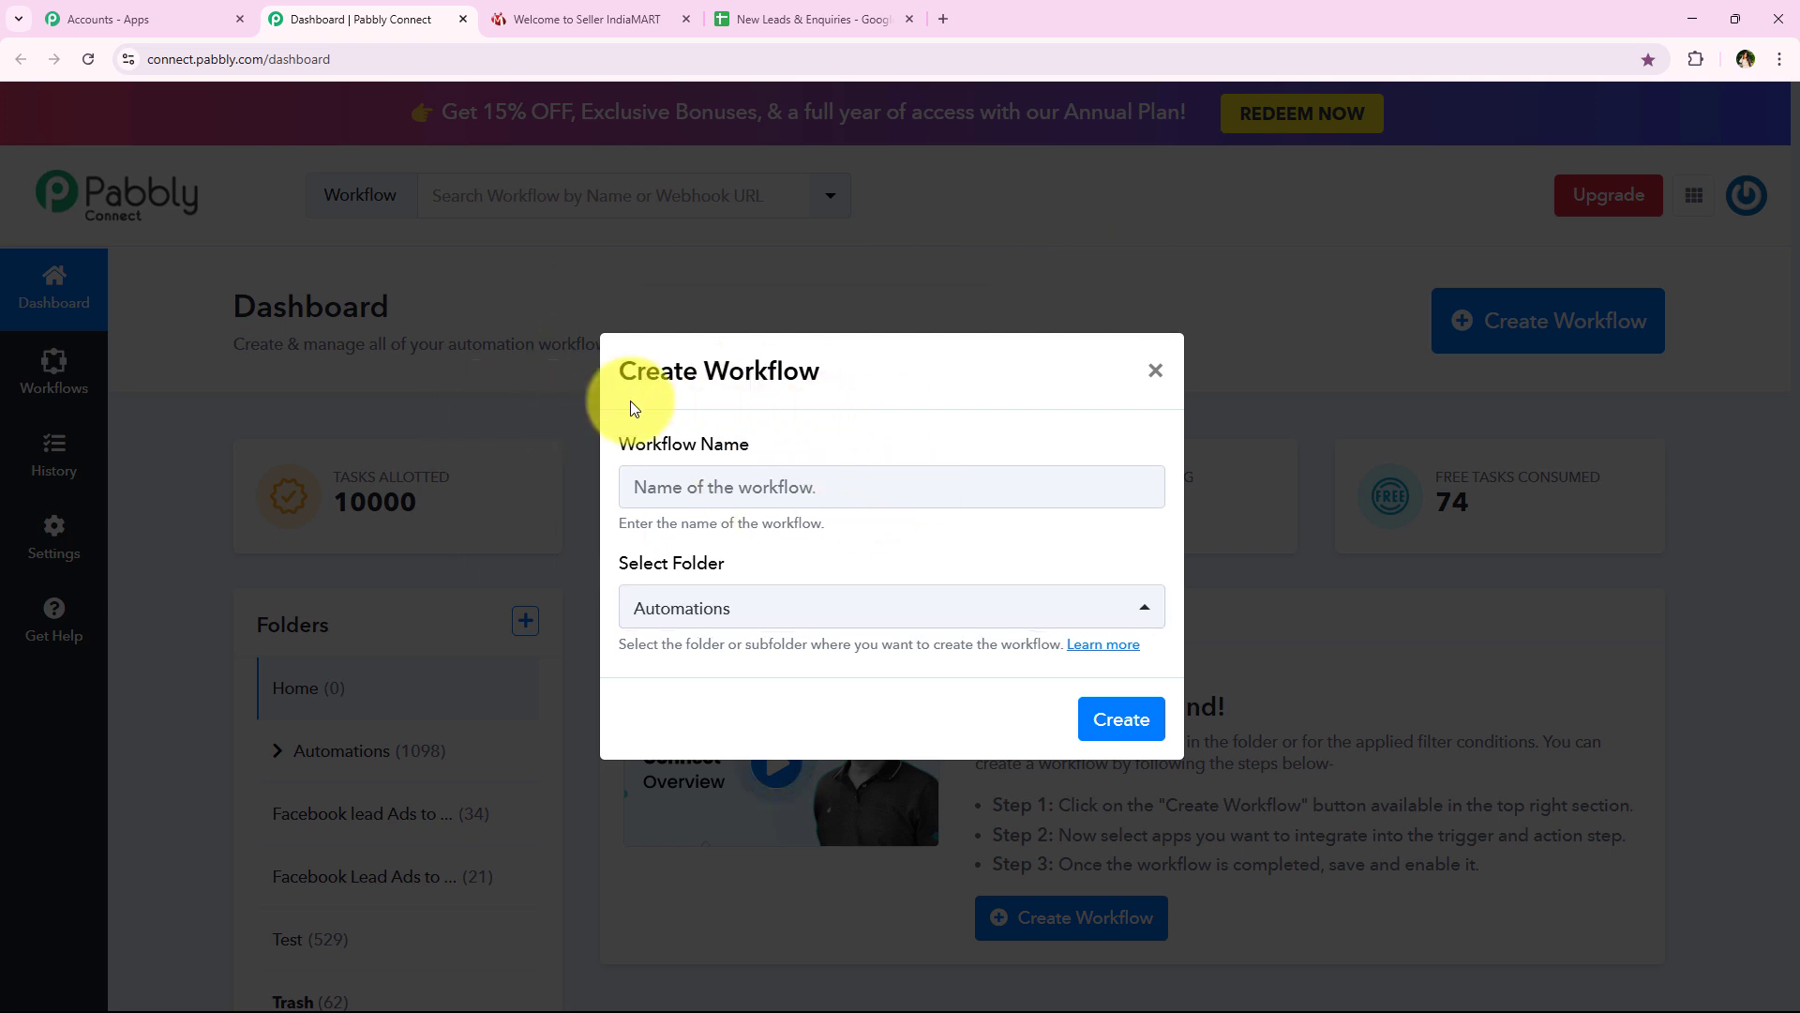
# Name the workflow "How to Add IndiaMART Leads / Enquiries to Google Sheets for Tele-Communication Equipment" and create it
pyautogui.click(631, 487)
pyautogui.hotkey('ctrl', 'v')
pyautogui.moveTo(634, 487); pyautogui.dragTo(1179, 506)
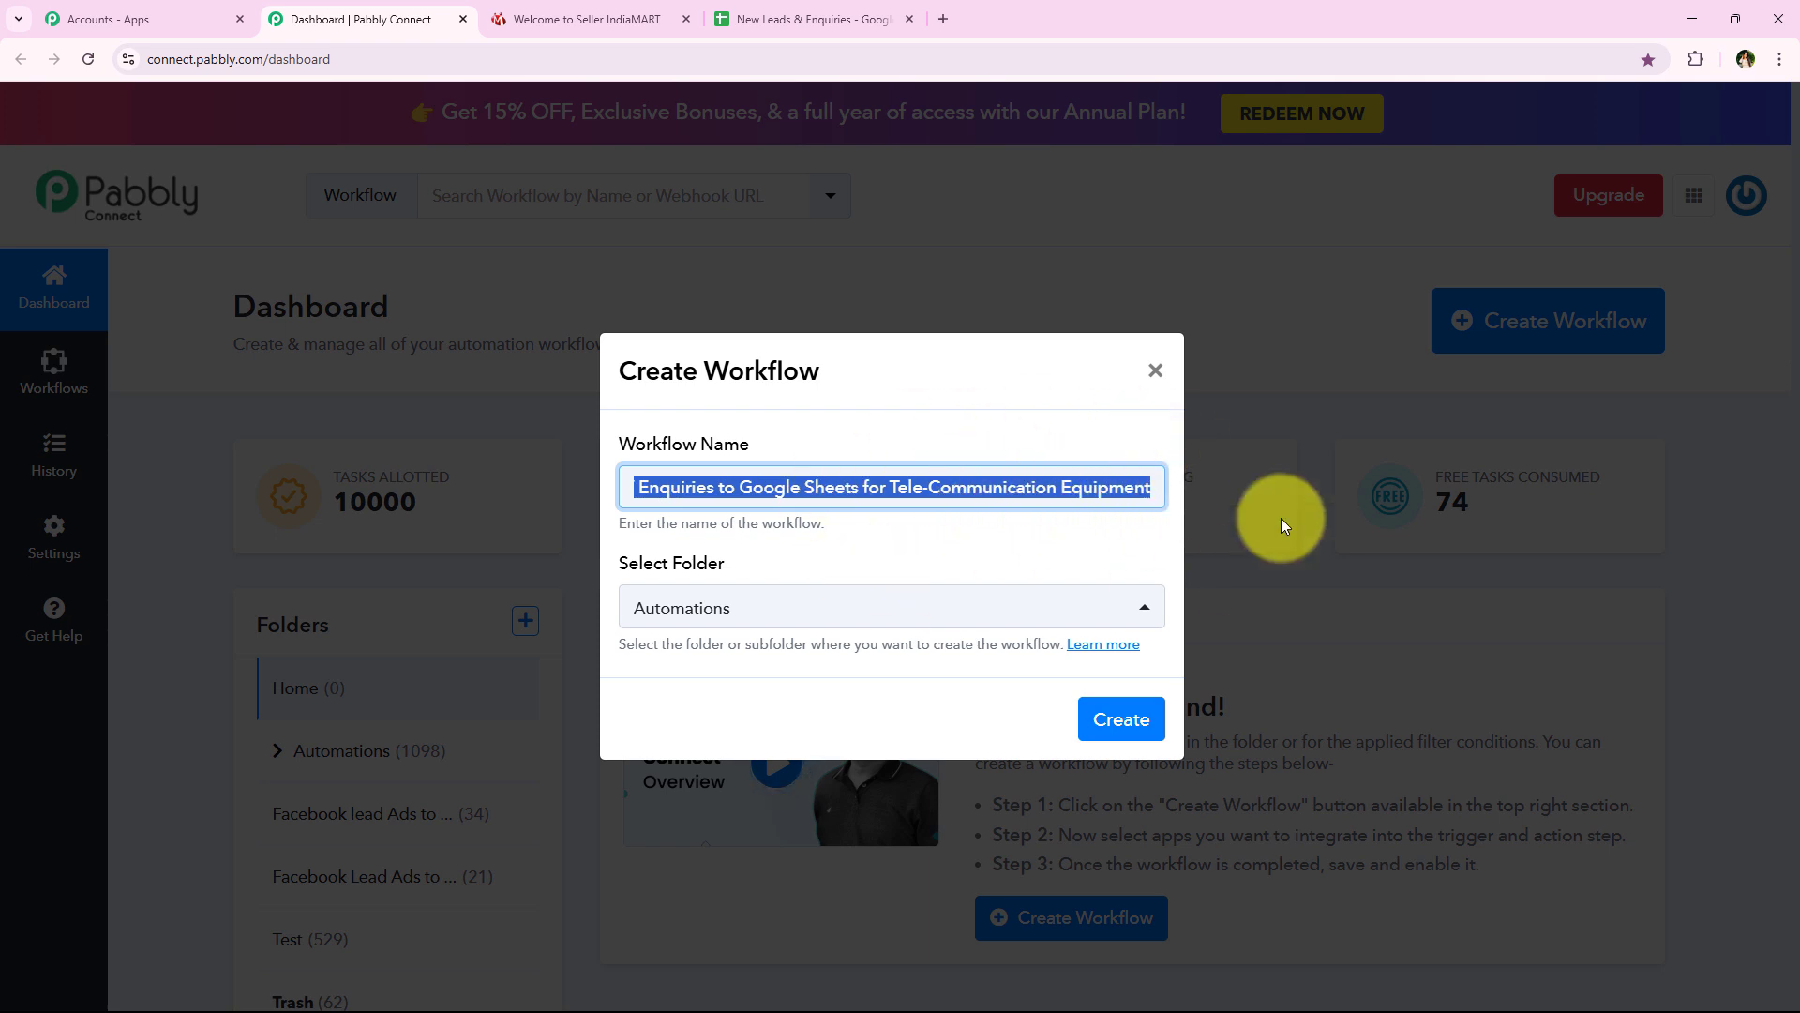
pyautogui.click(1150, 720)
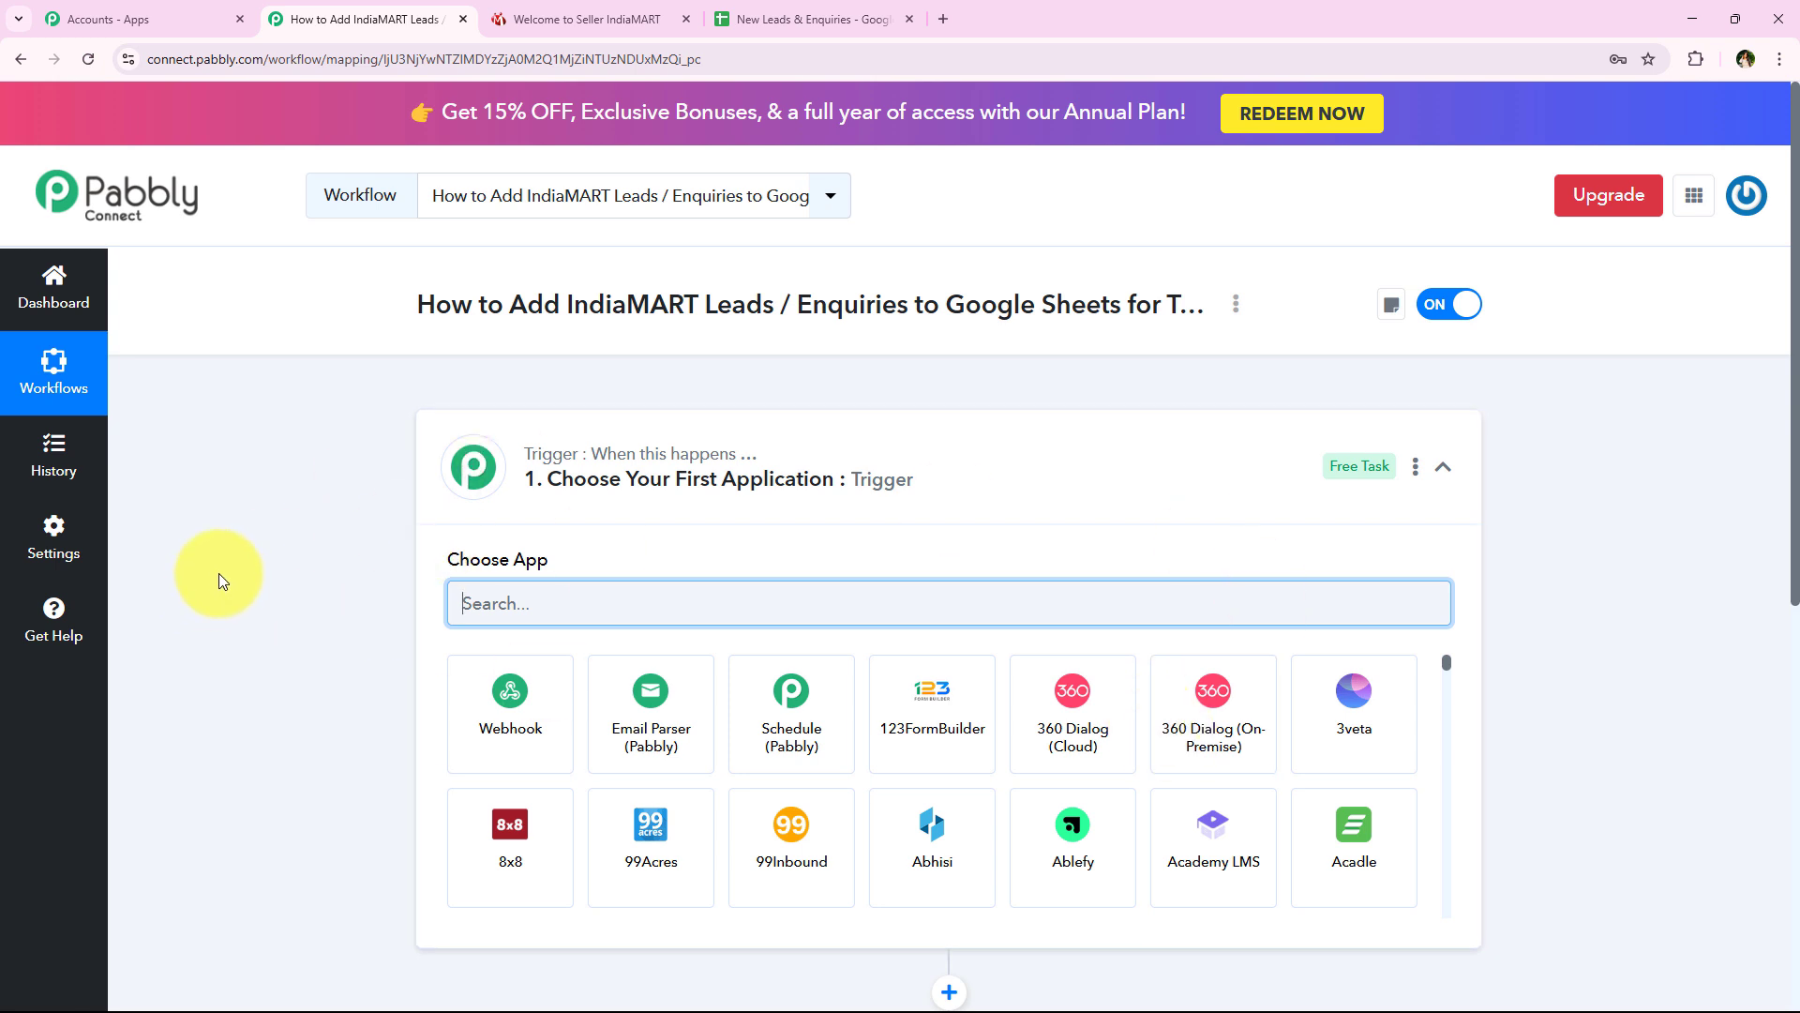
pyautogui.click(849, 464)
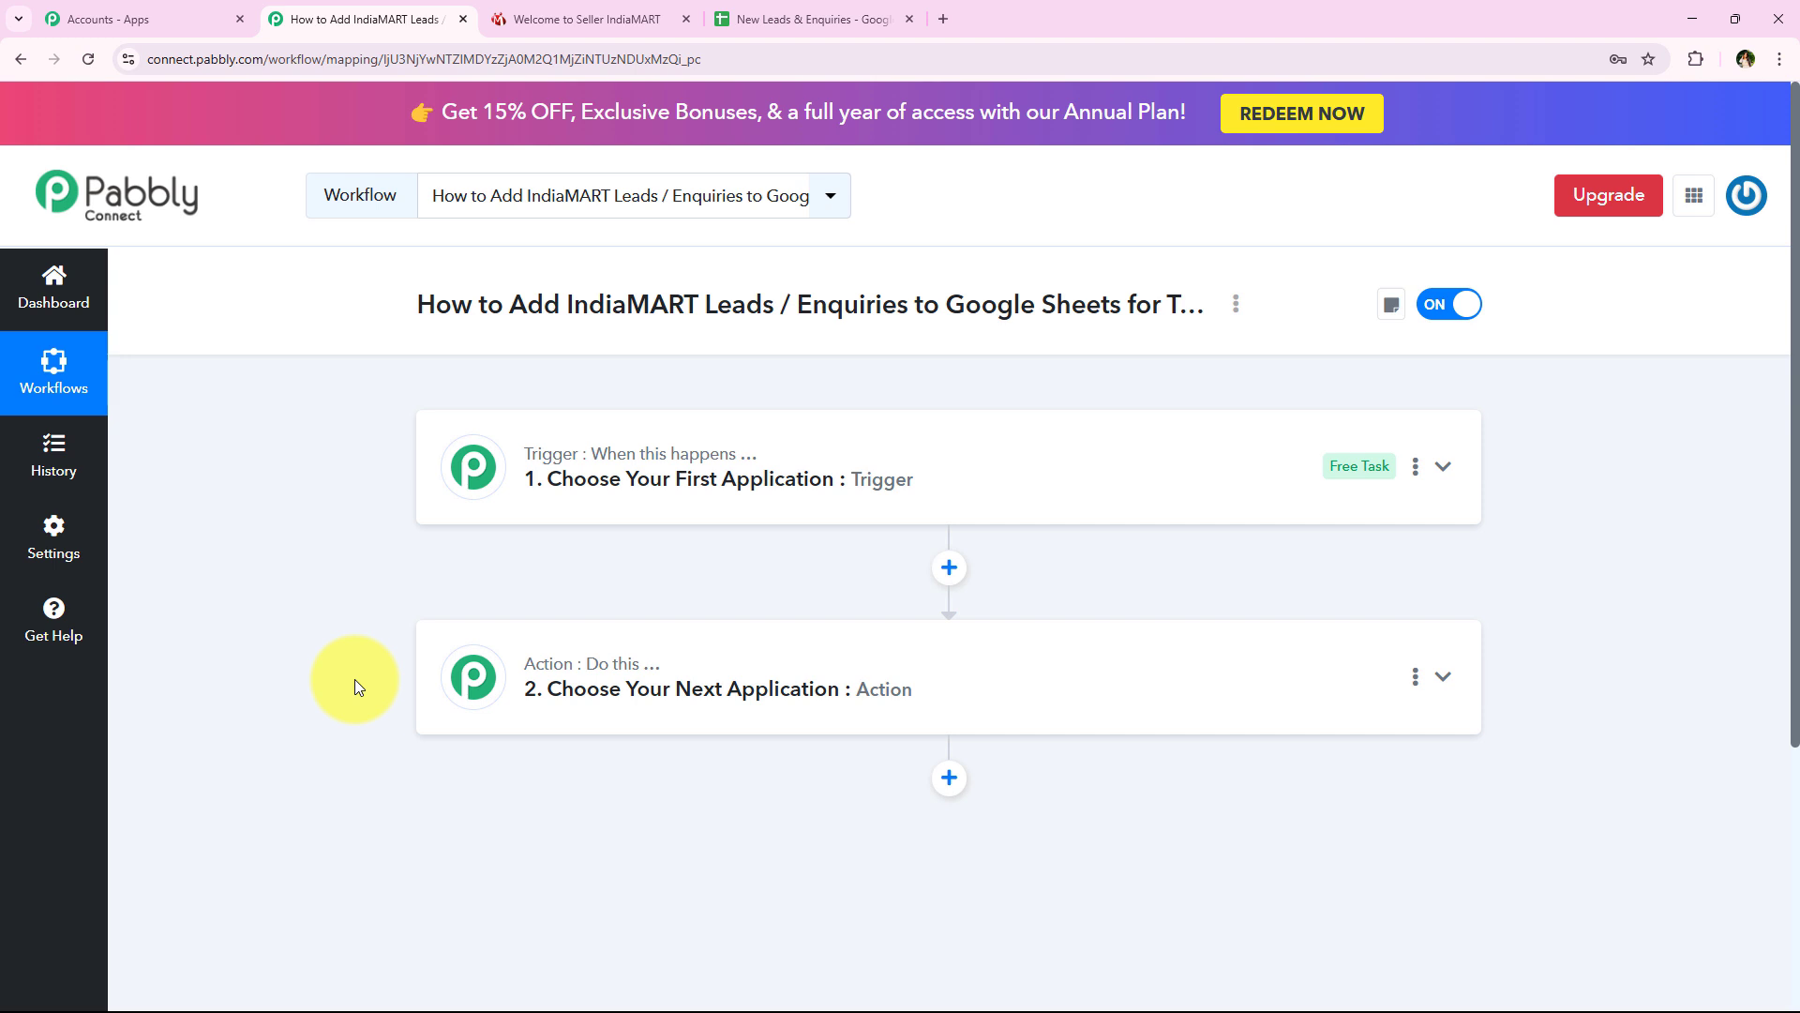
pyautogui.moveTo(545, 459)
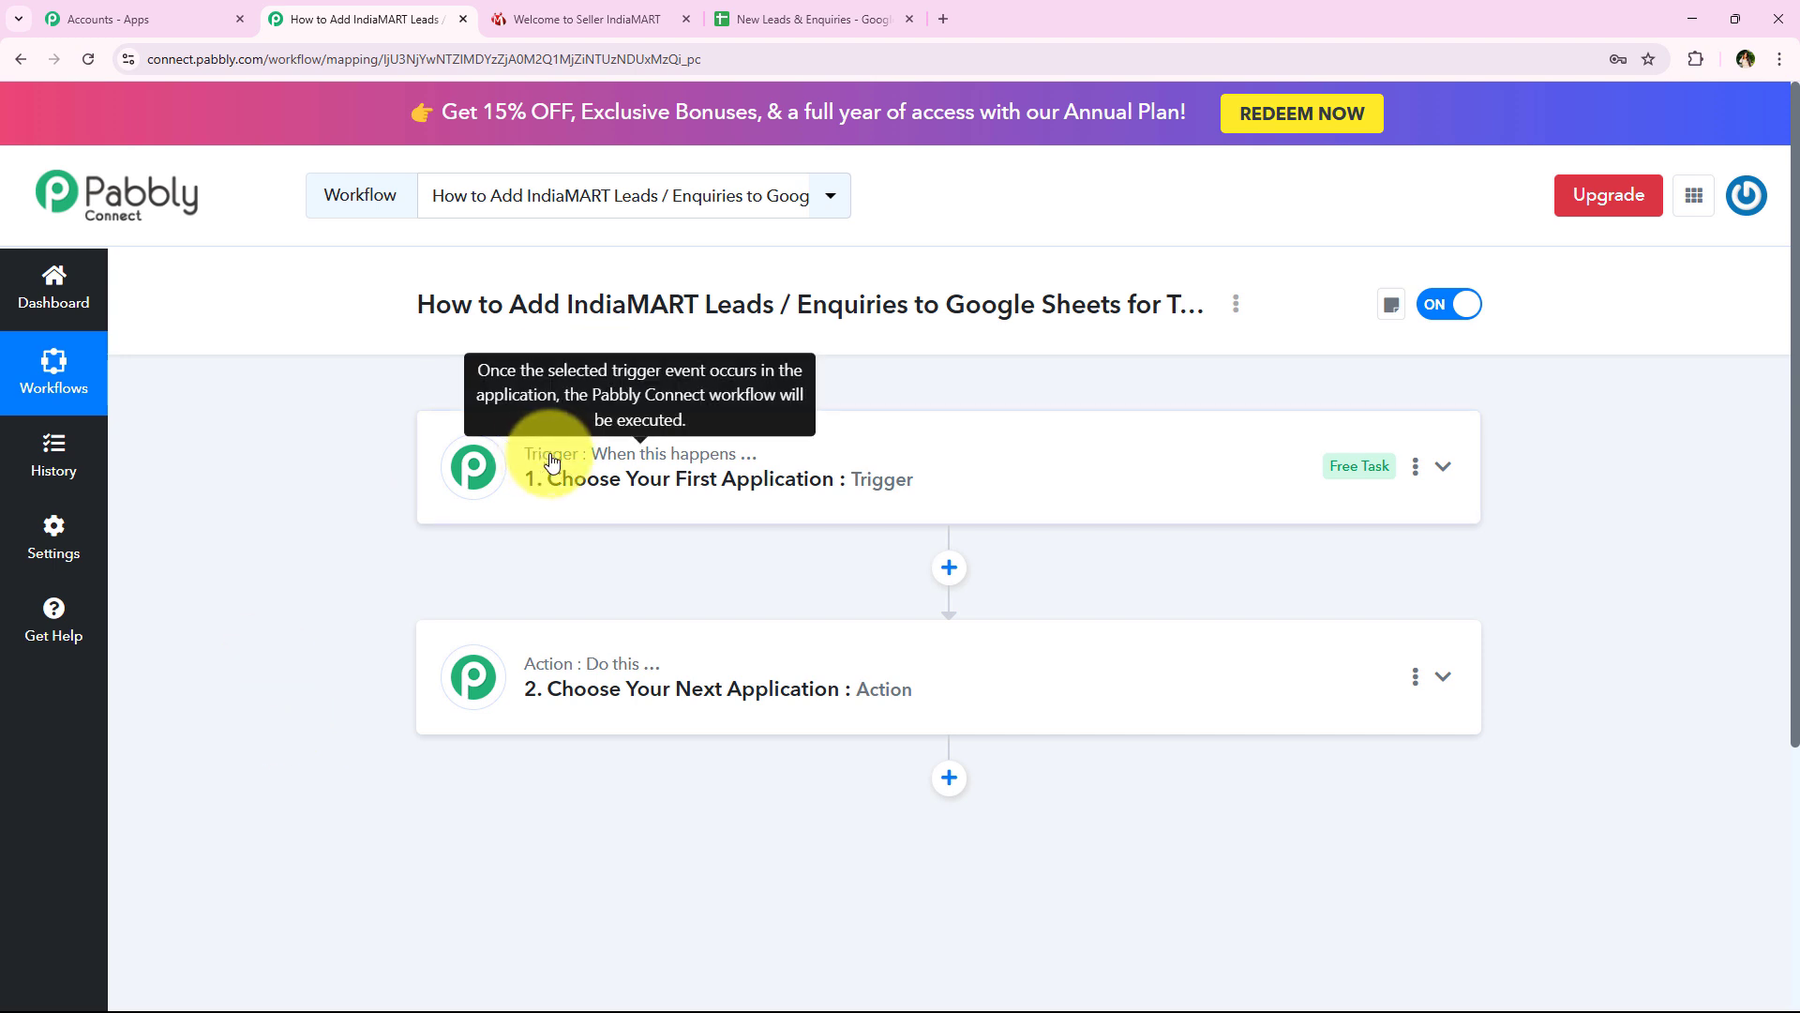
pyautogui.moveTo(601, 675)
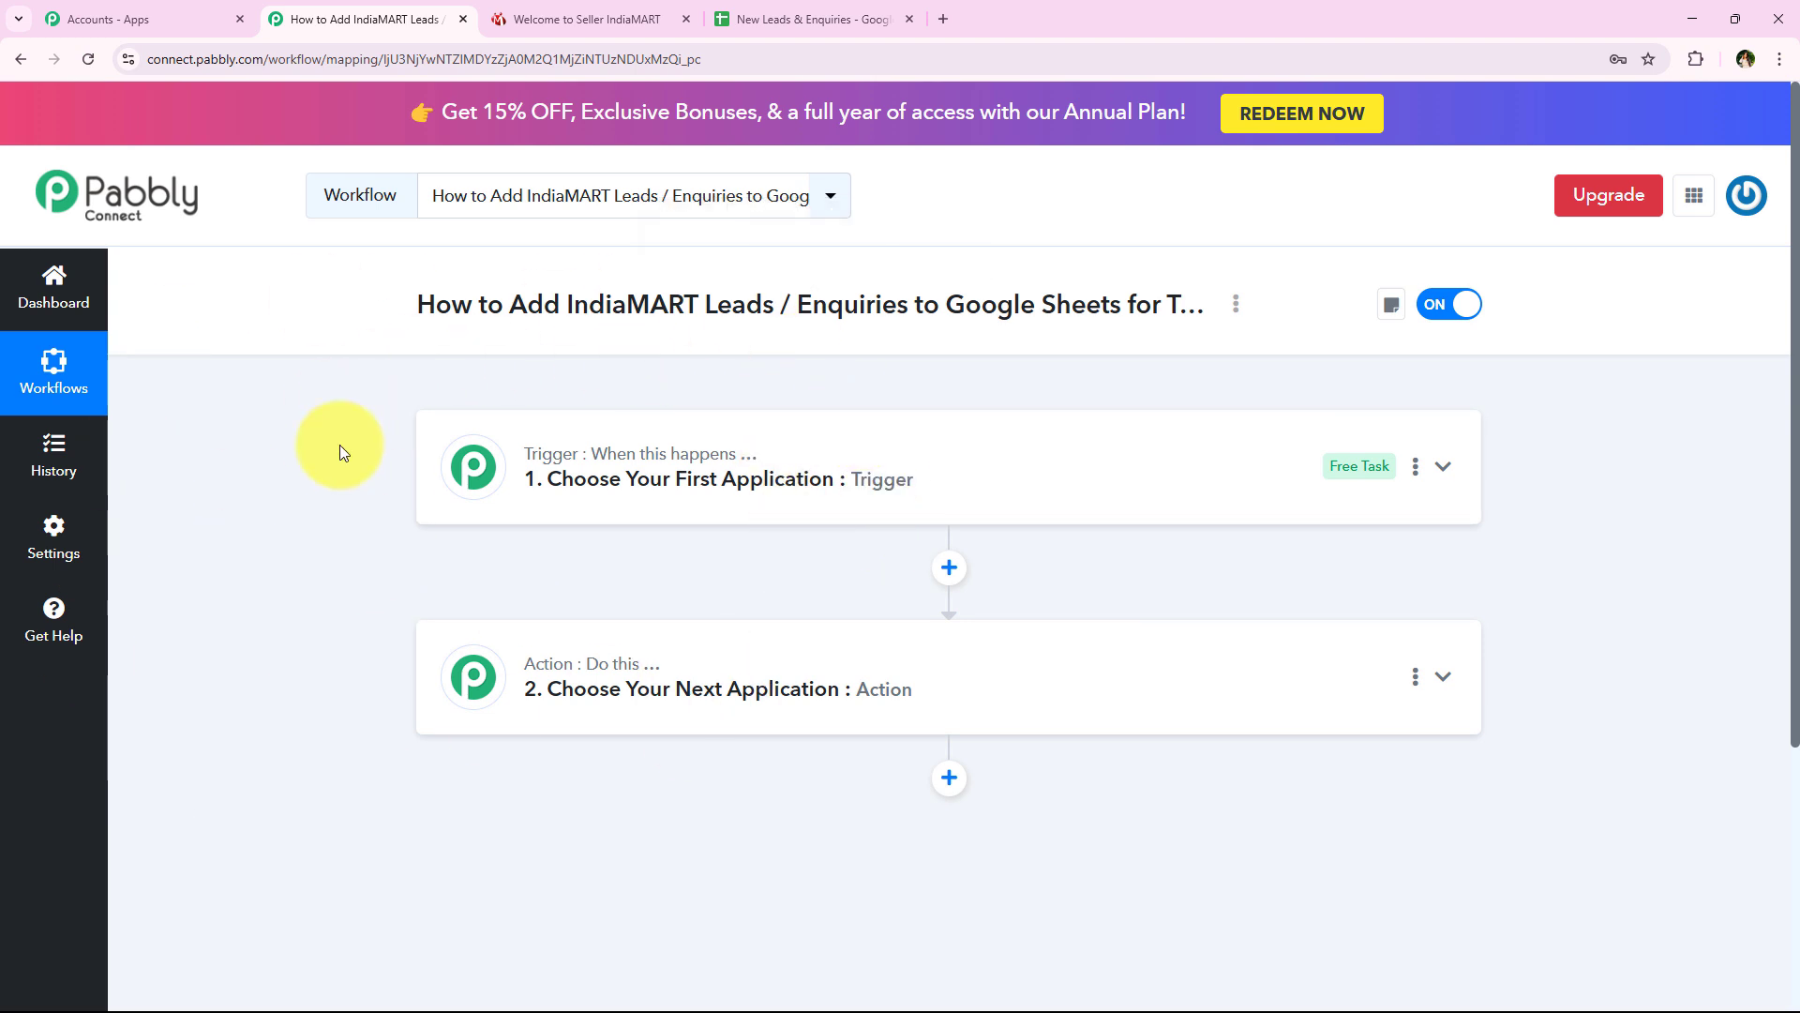
pyautogui.click(775, 487)
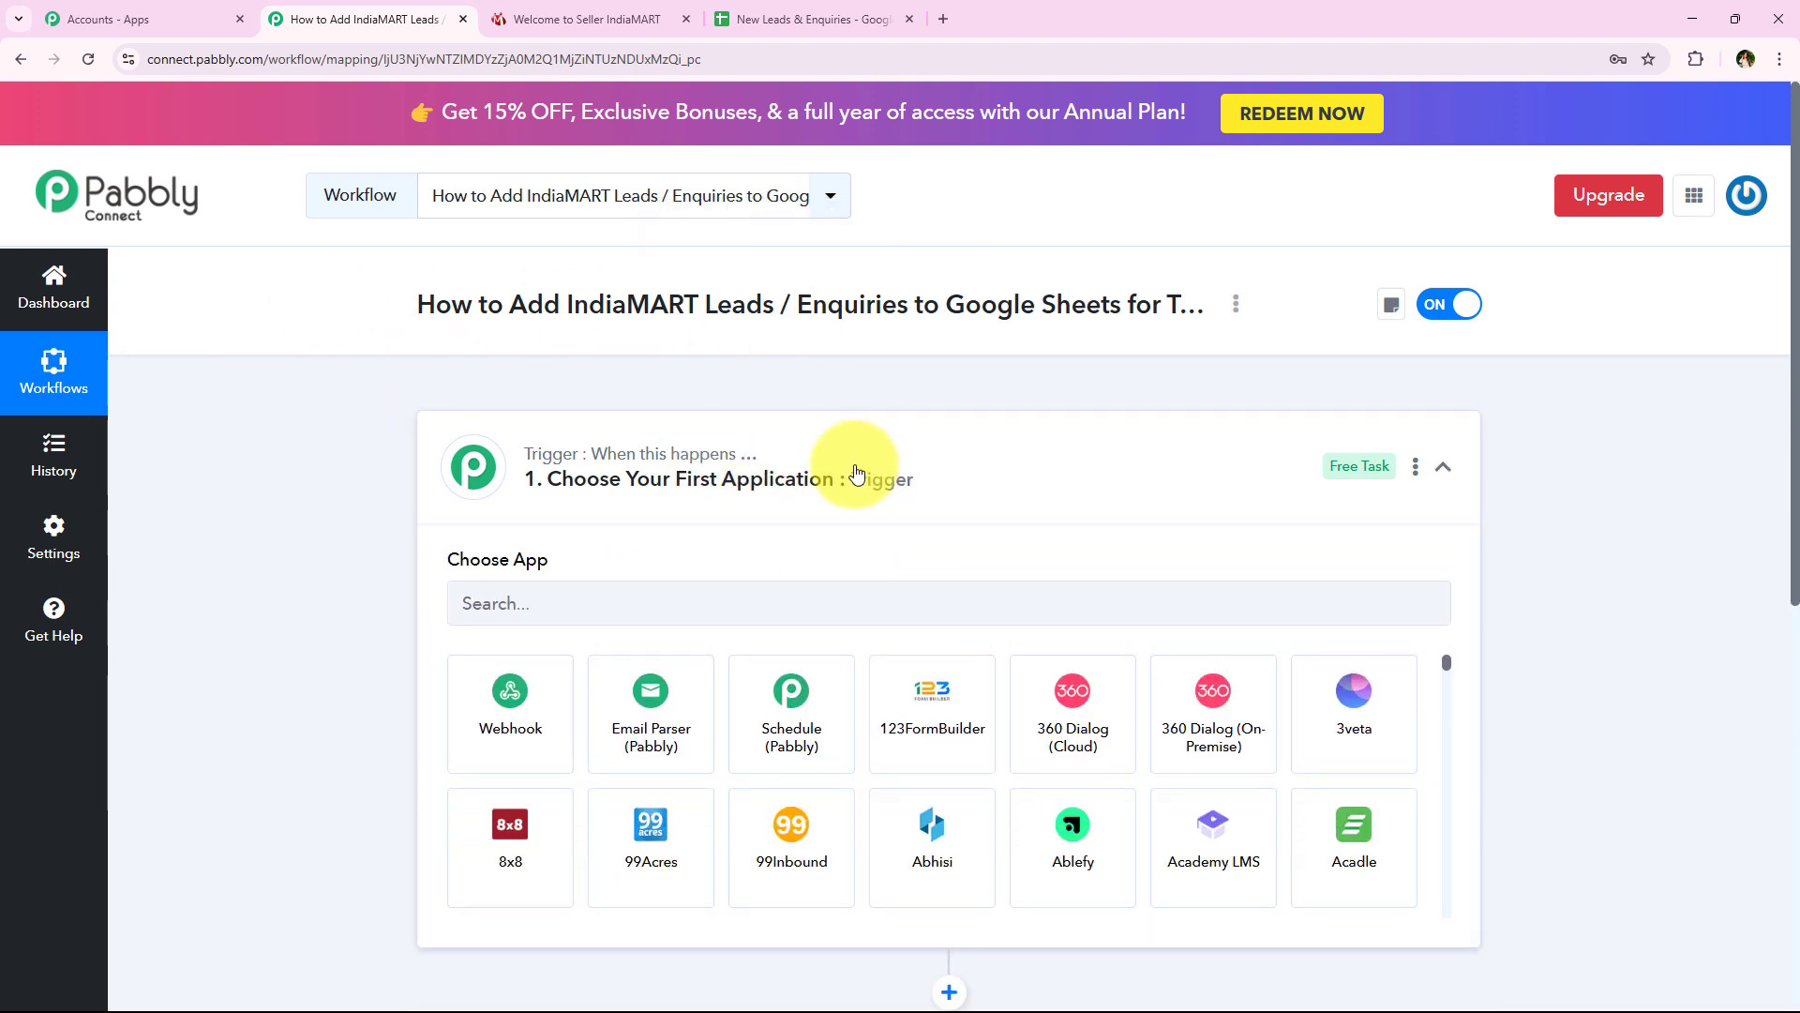
# Set IndiaMART as the workflow's trigger app and New Leads as its trigger event
pyautogui.click(894, 589)
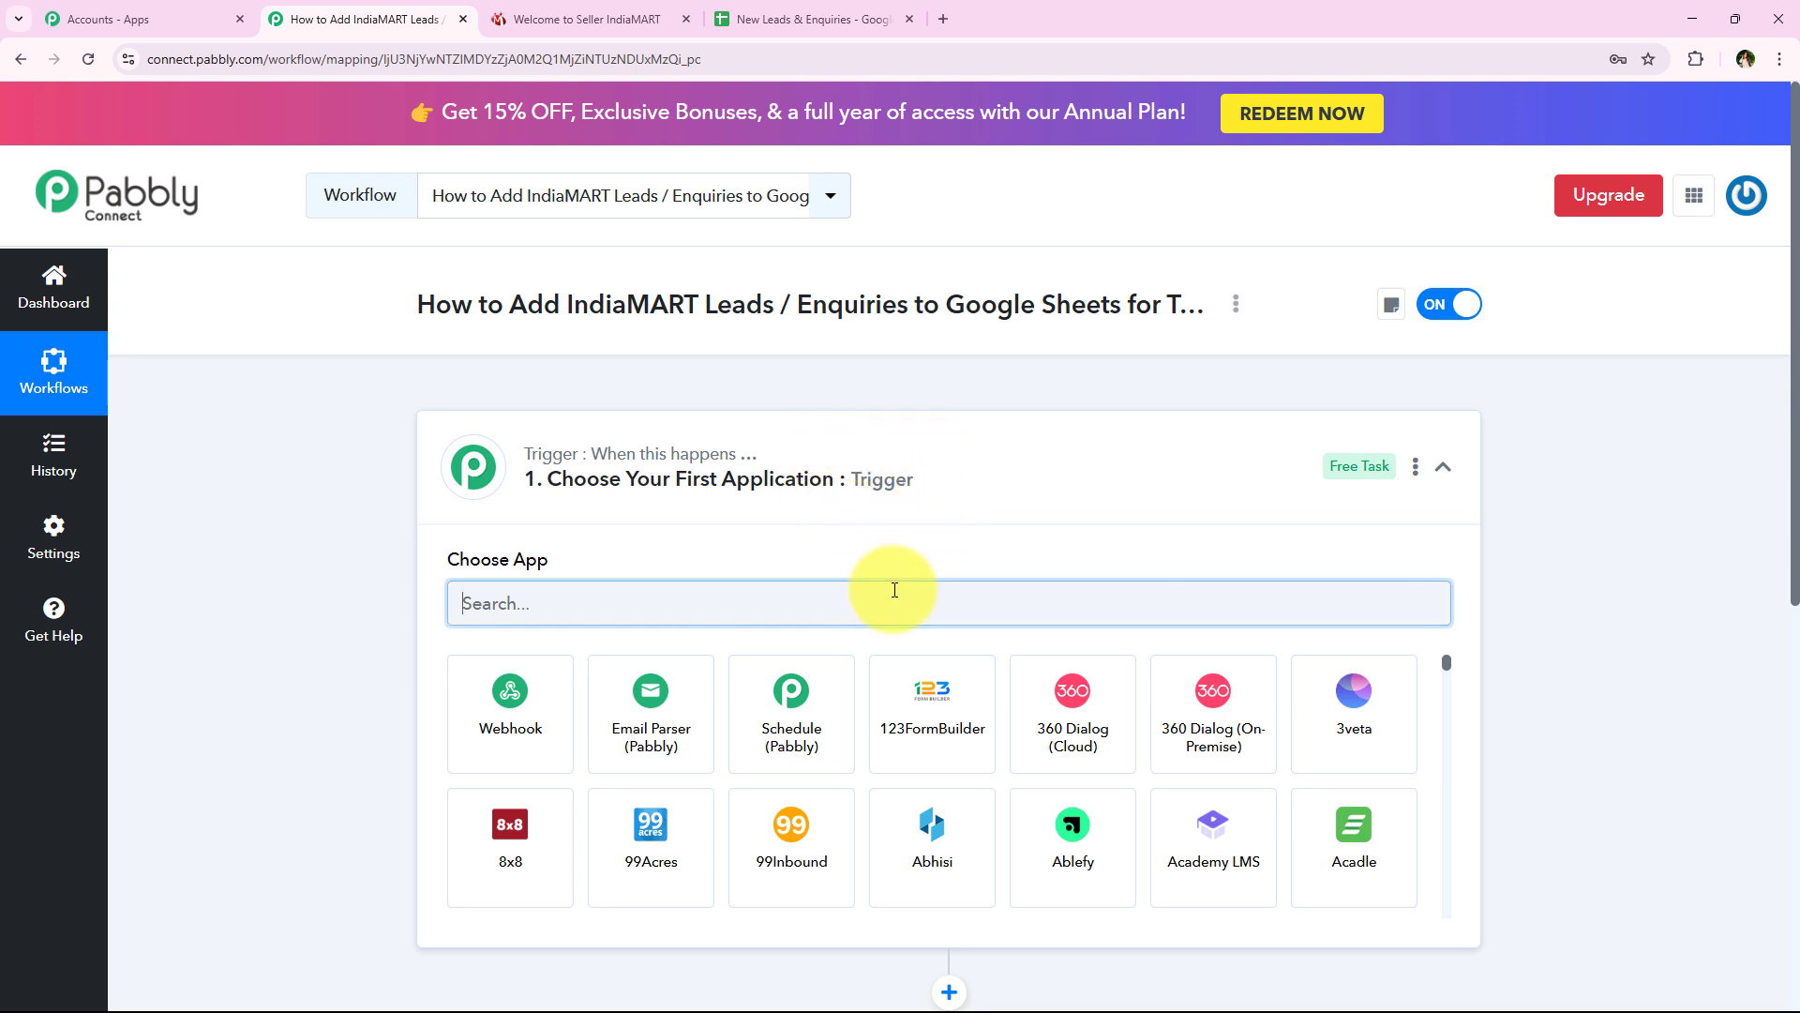
pyautogui.write('India')
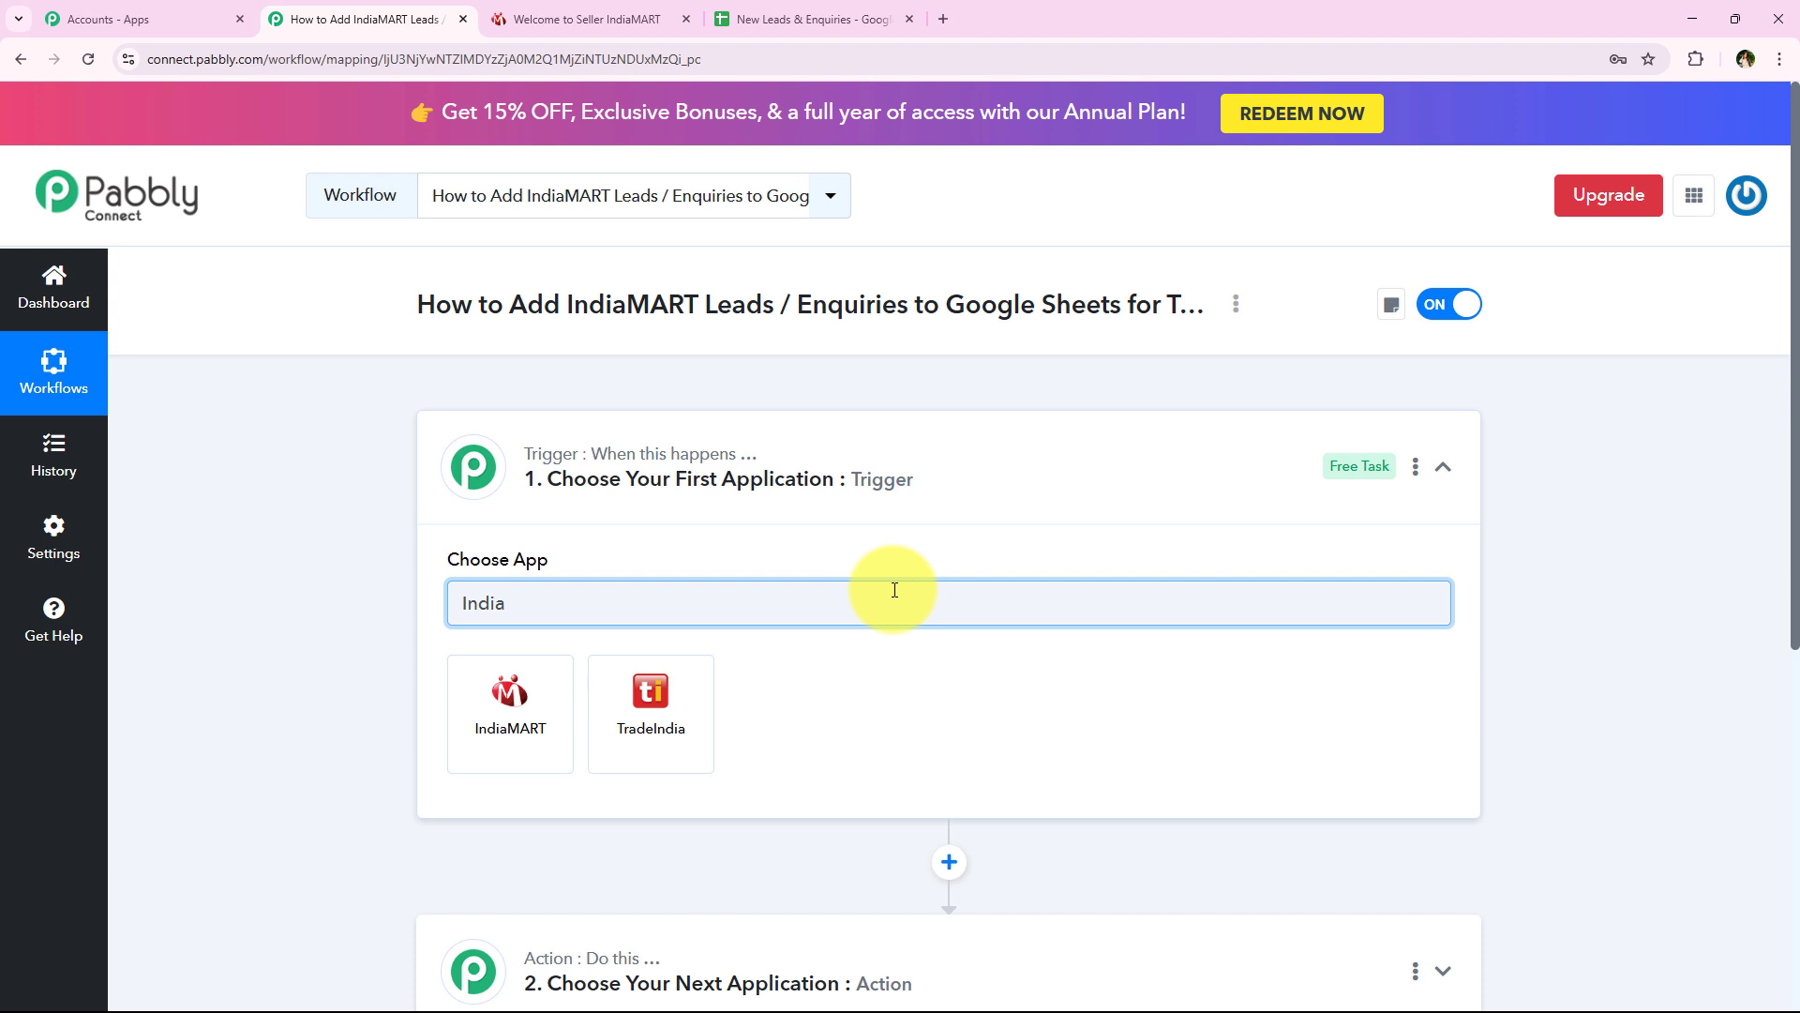
pyautogui.write('MART')
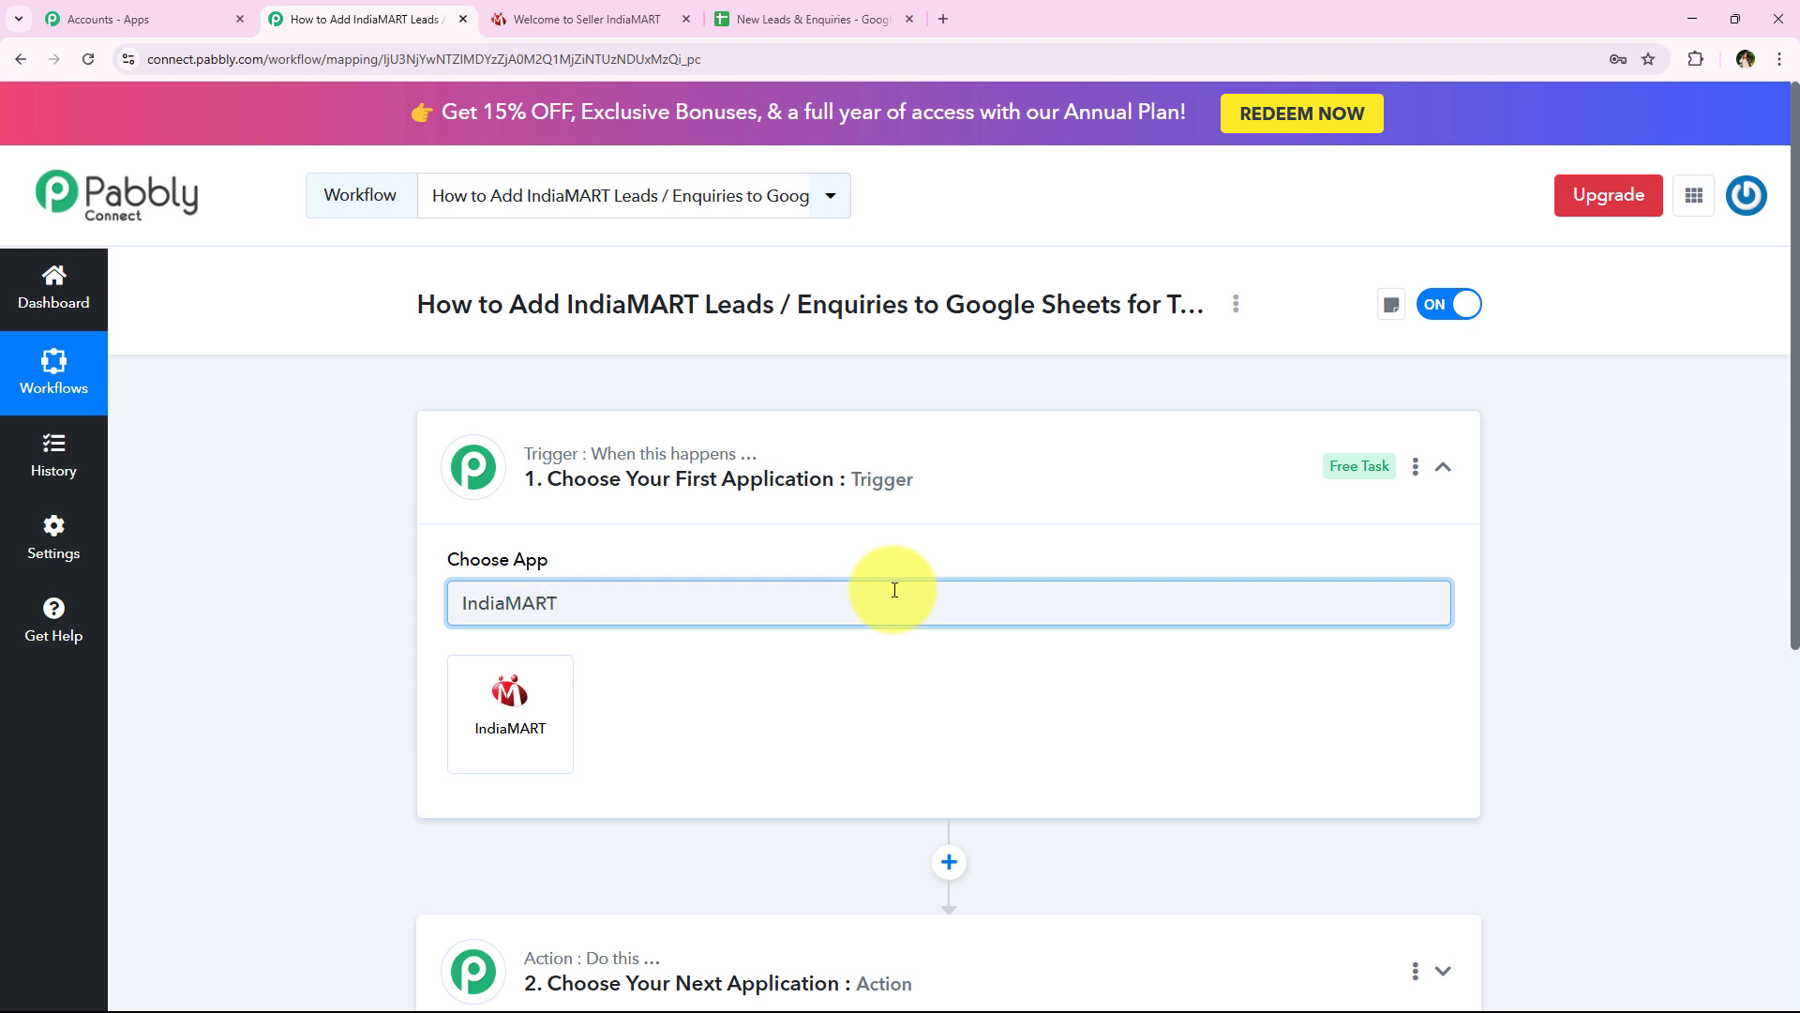
pyautogui.click(454, 737)
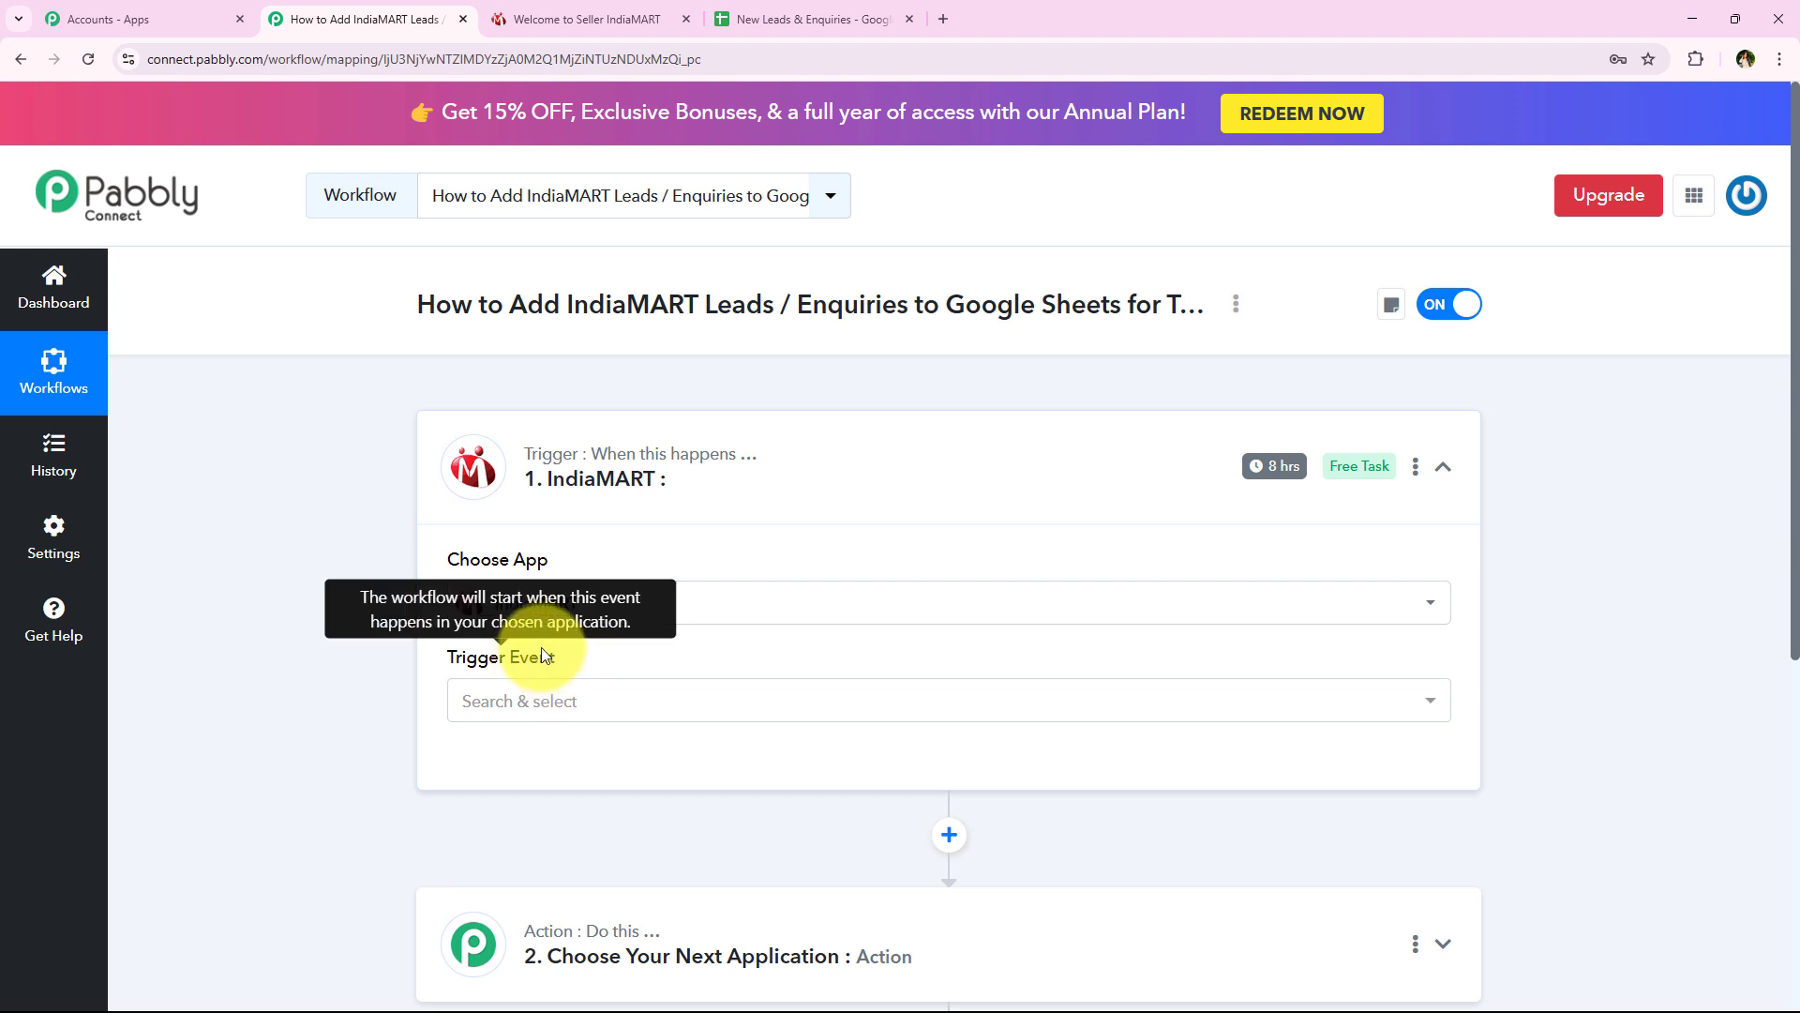
pyautogui.click(661, 710)
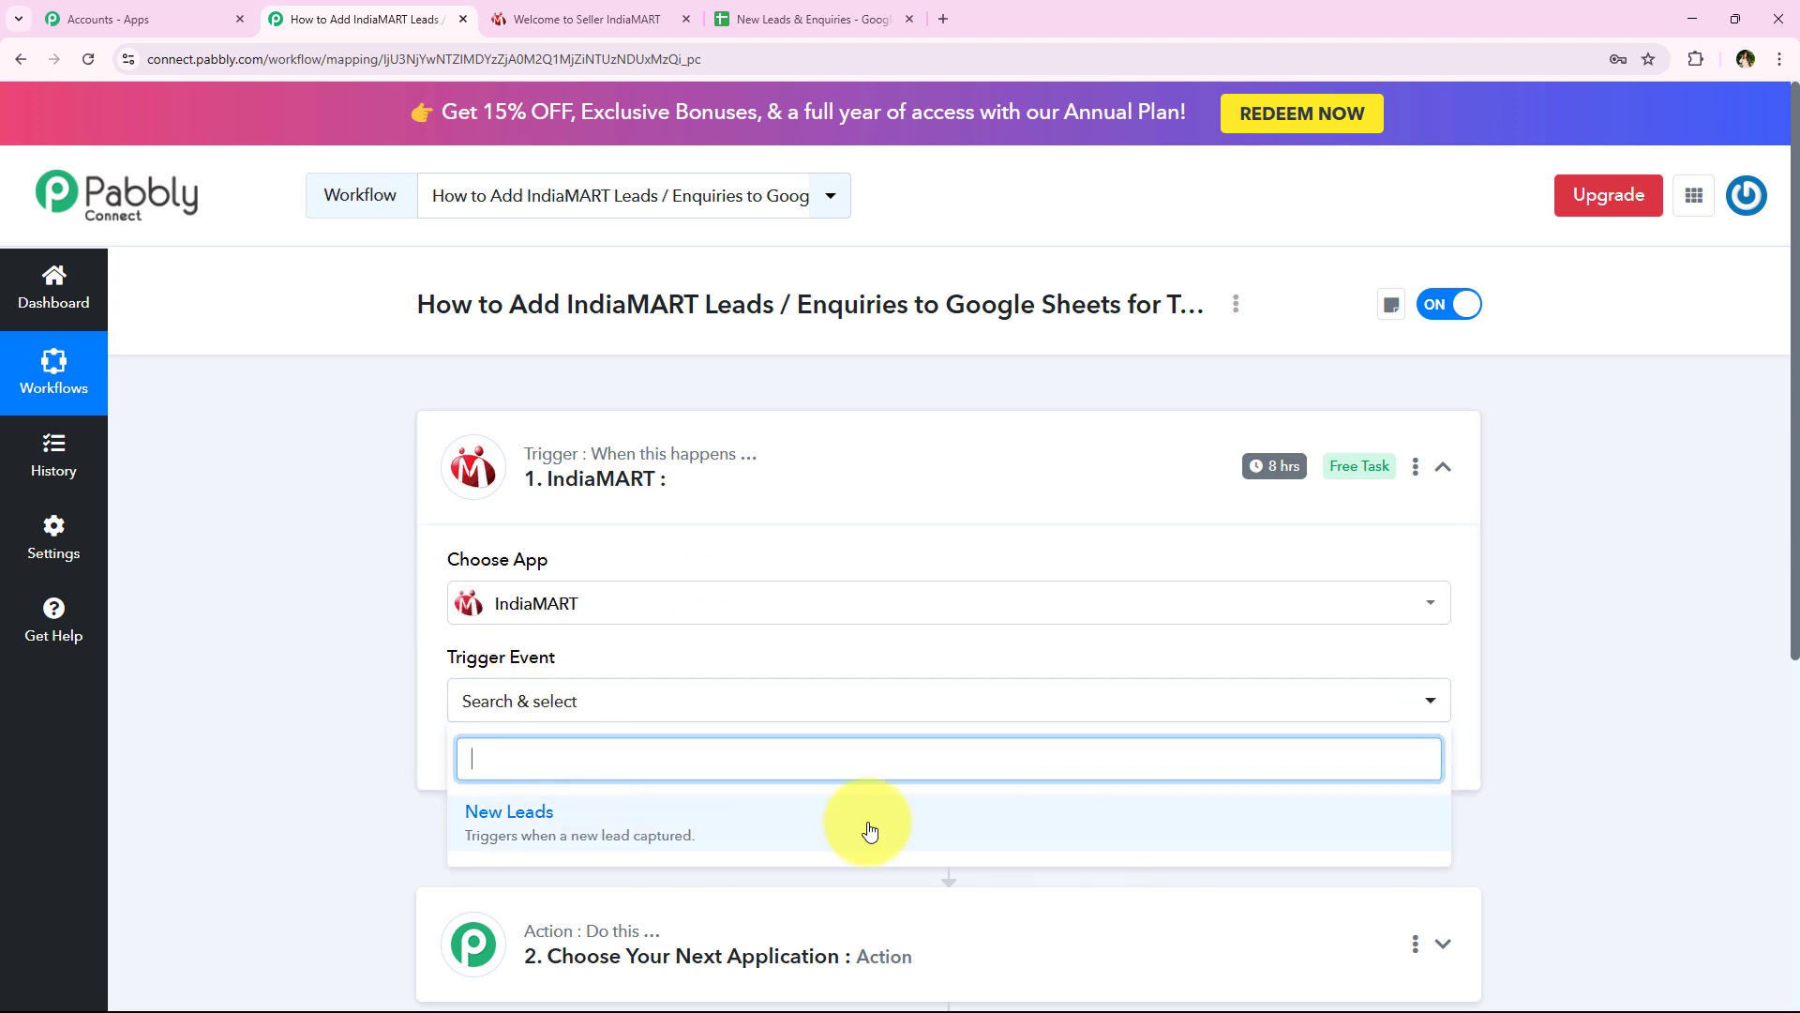
pyautogui.click(1152, 829)
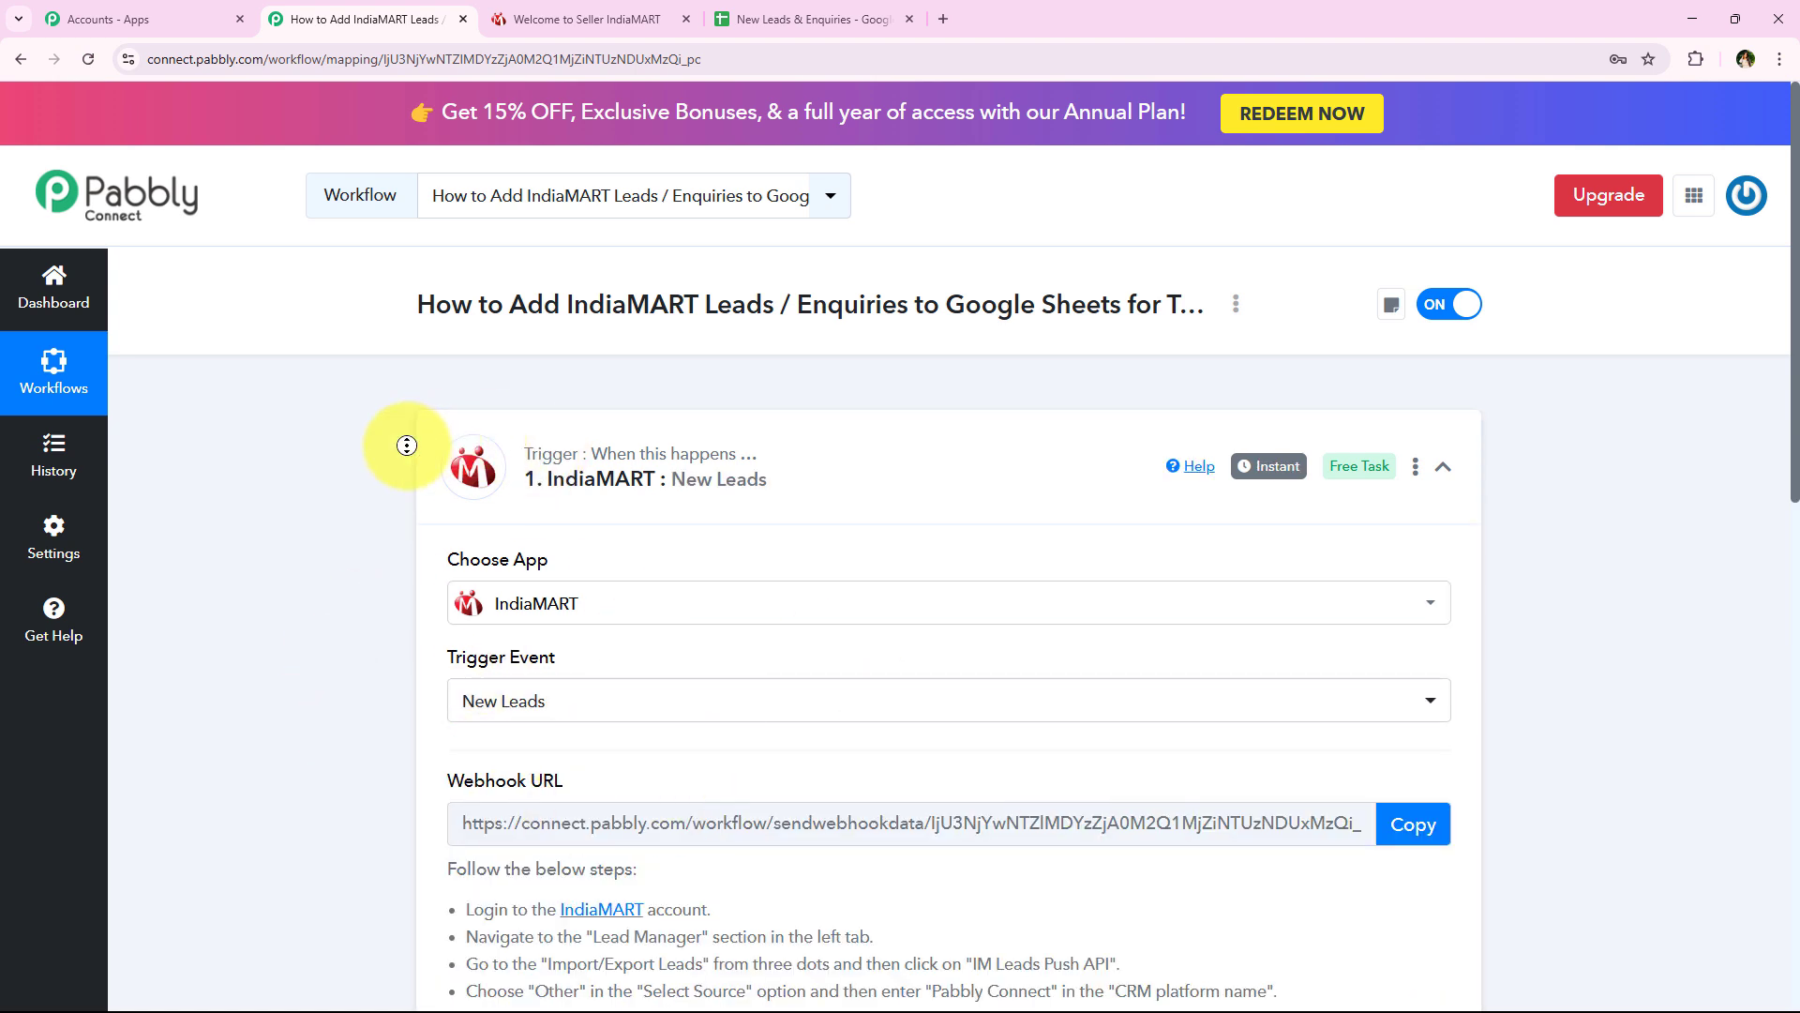
# Review the IndiaMART webhook setup instructions and copy the trigger's webhook URL
pyautogui.scroll(-1, 406, 445)
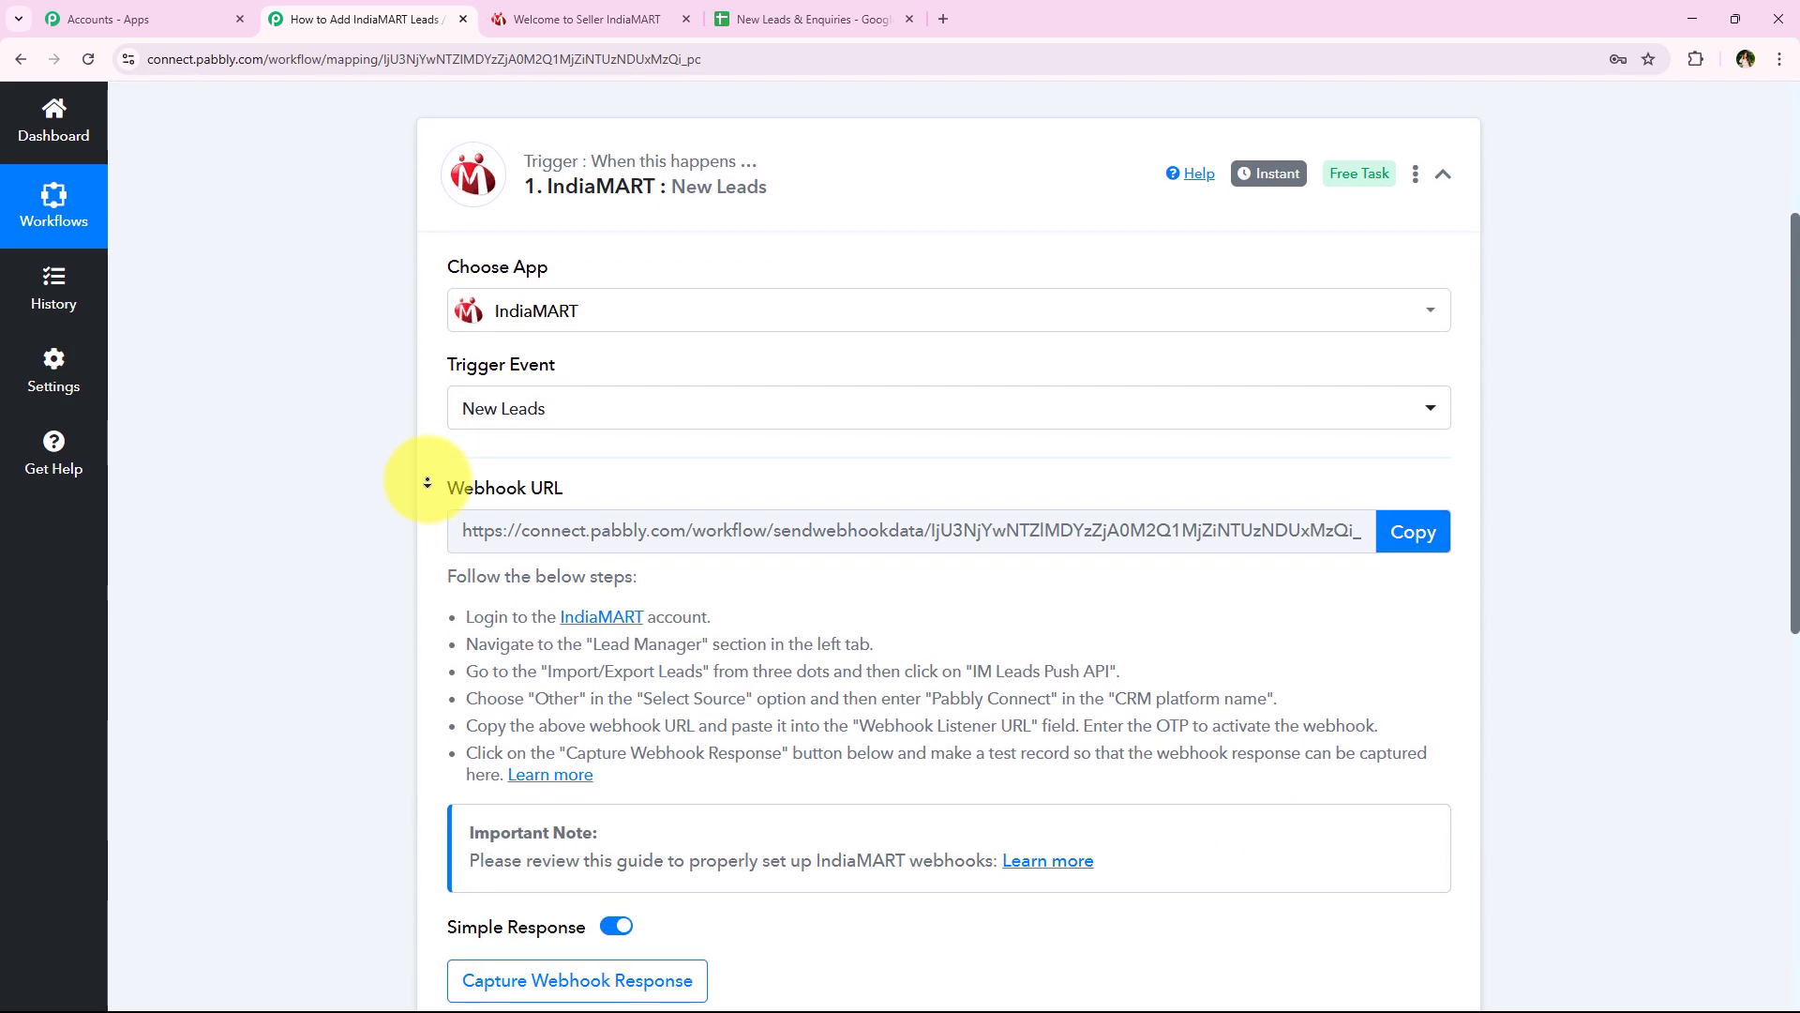
pyautogui.click(474, 518)
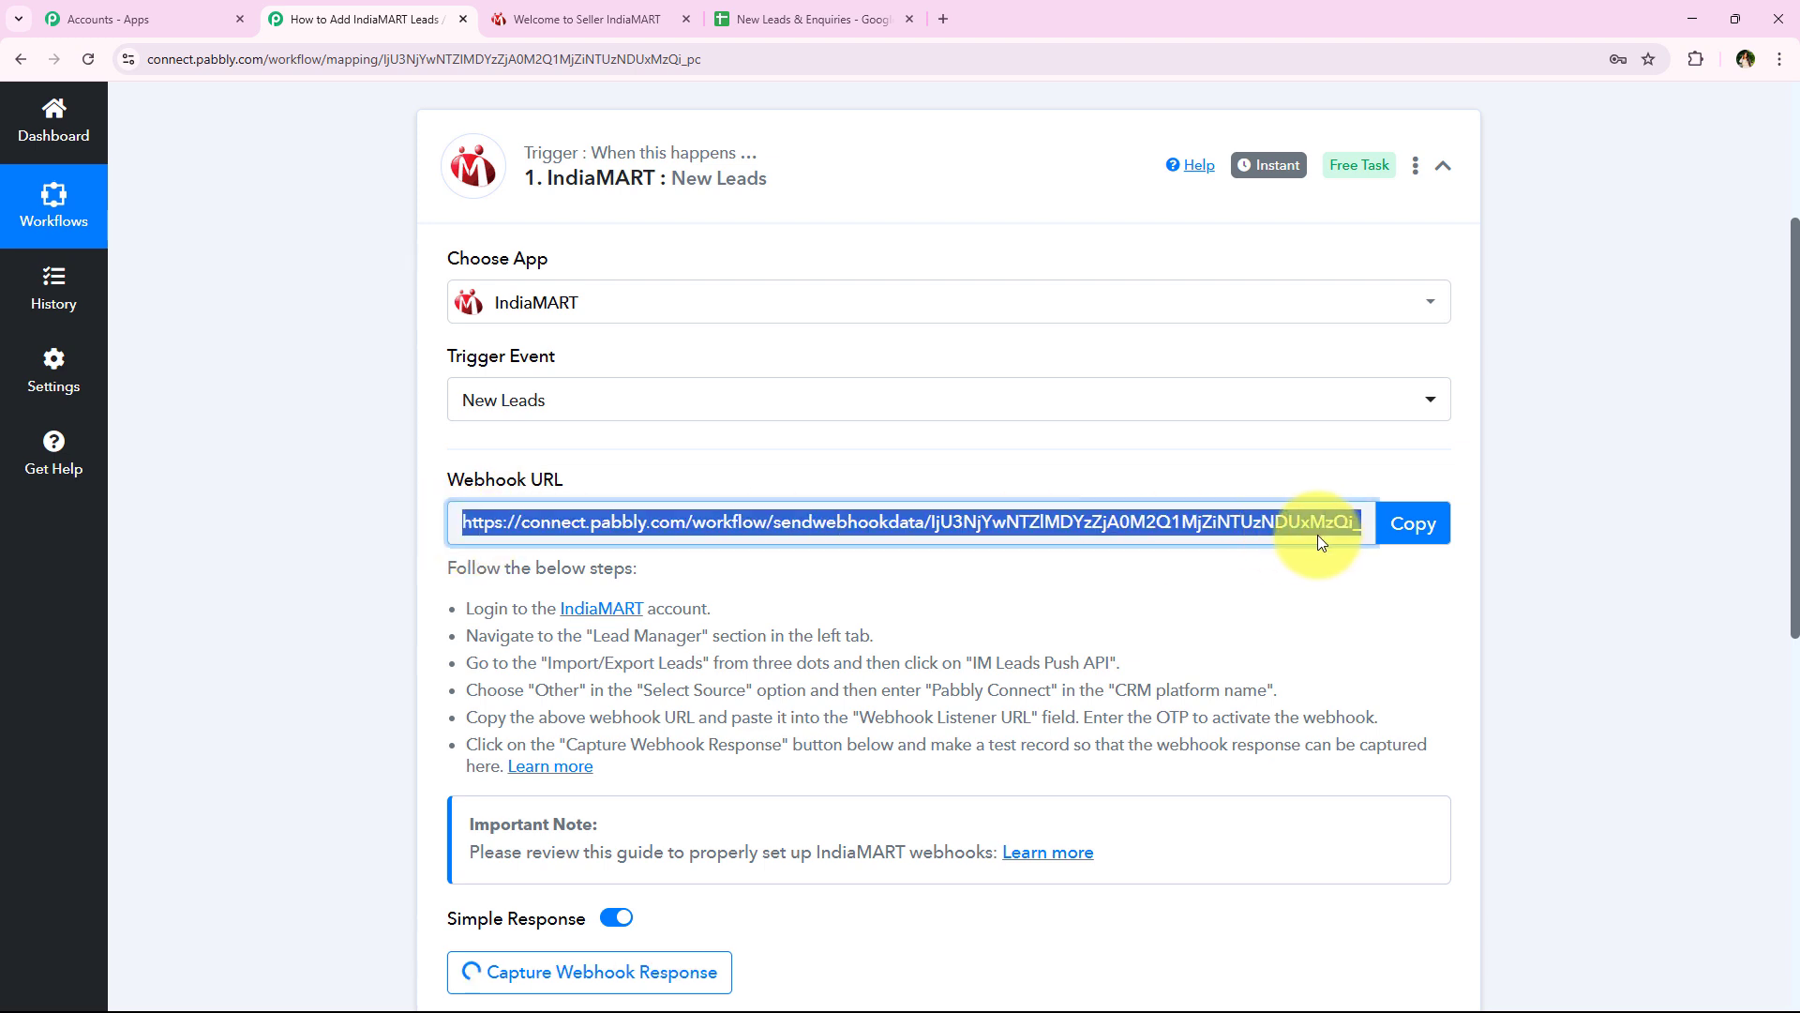
pyautogui.scroll(1, 319, 586)
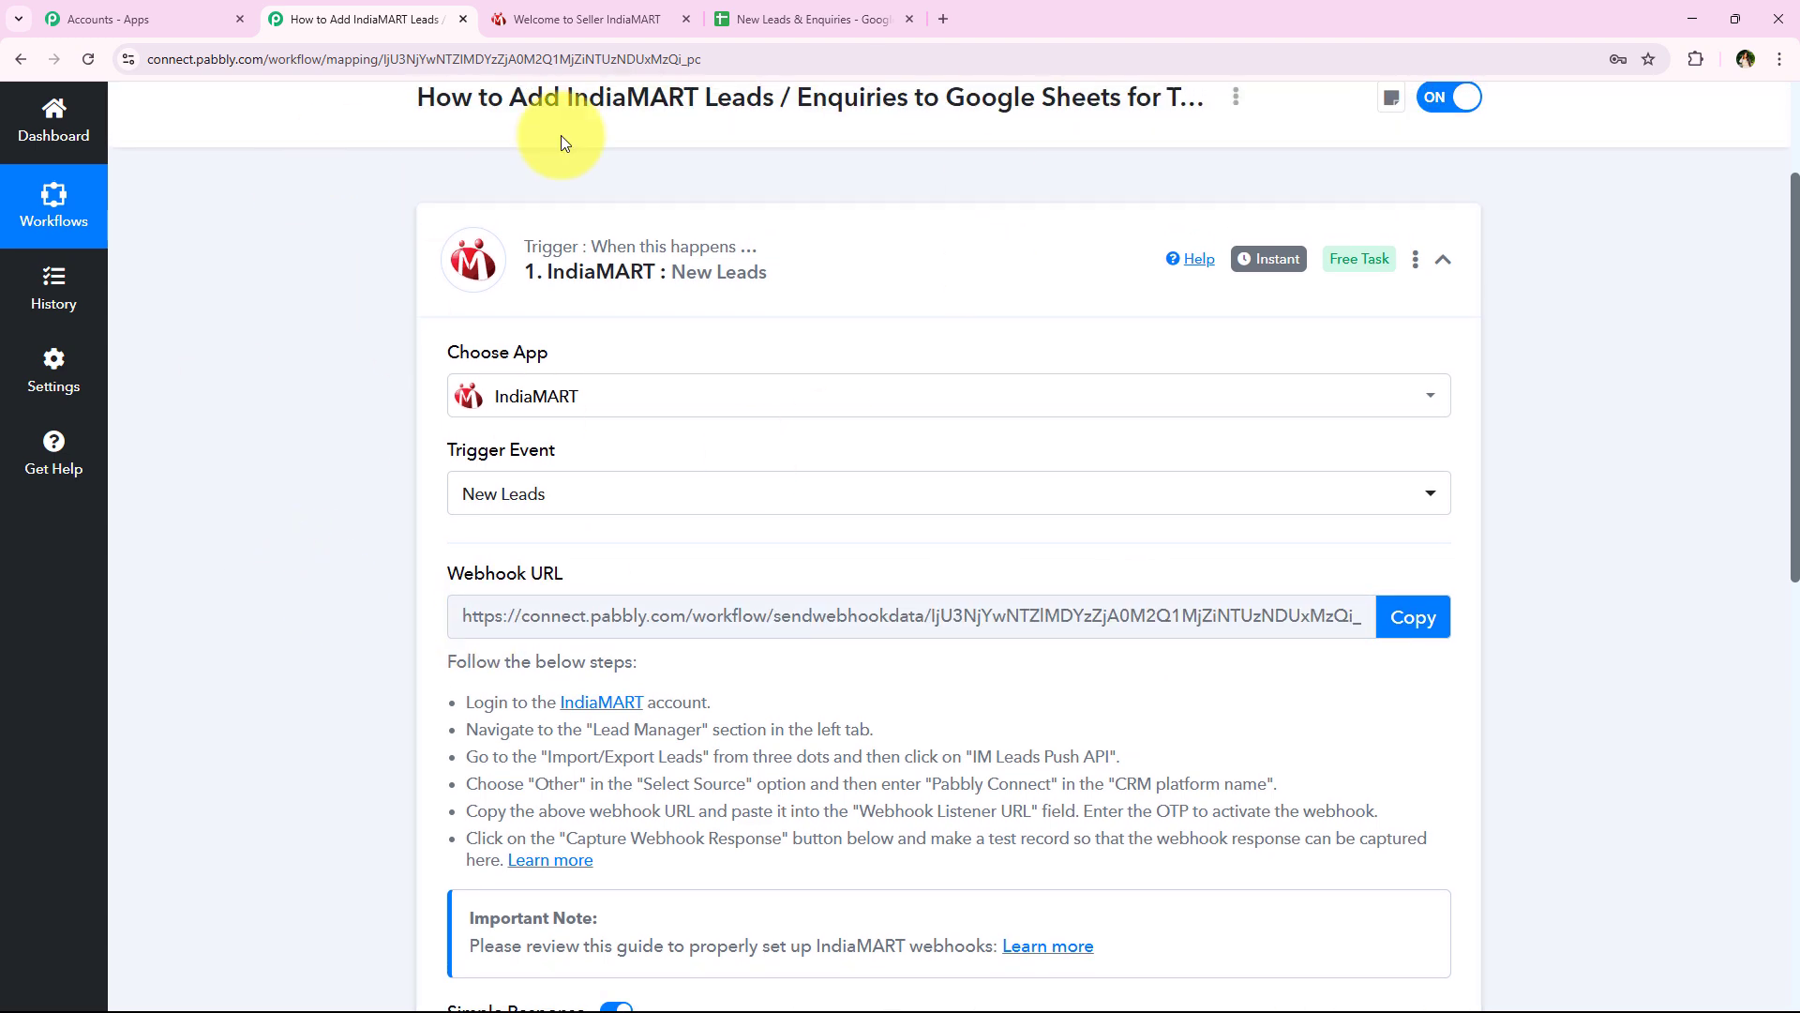
pyautogui.scroll(-1, 236, 468)
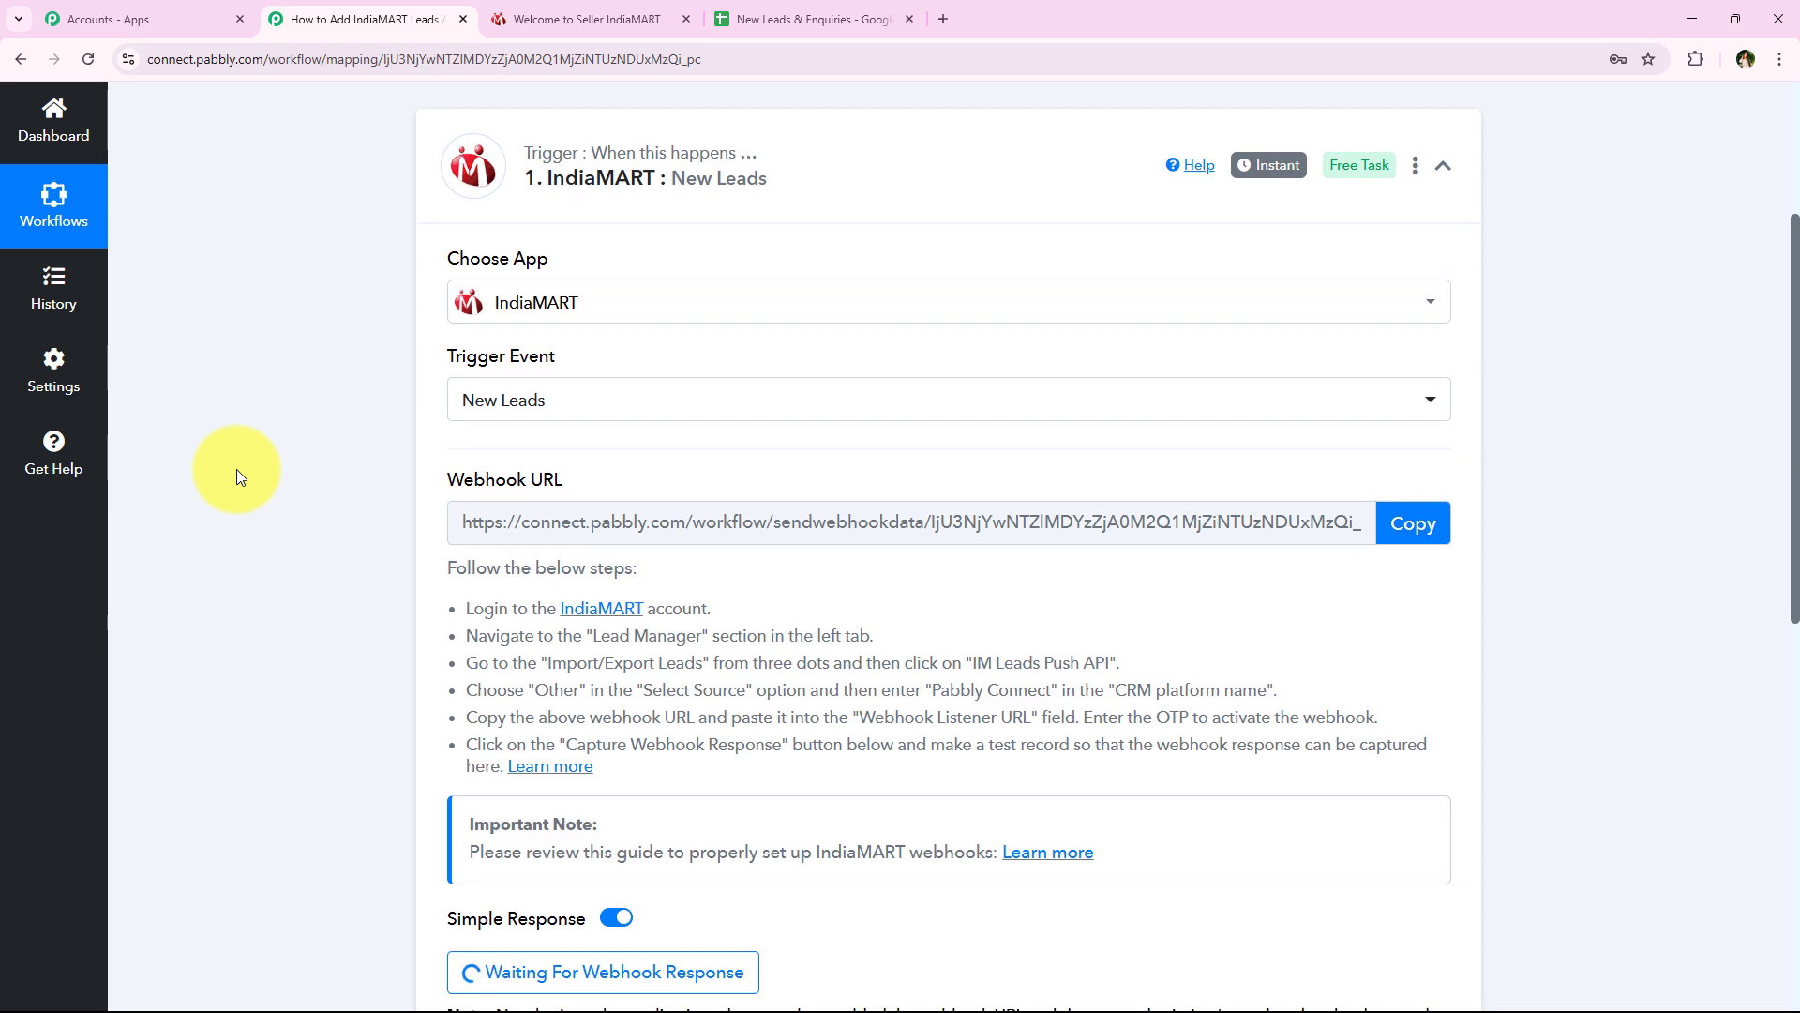
pyautogui.scroll(-1, 236, 469)
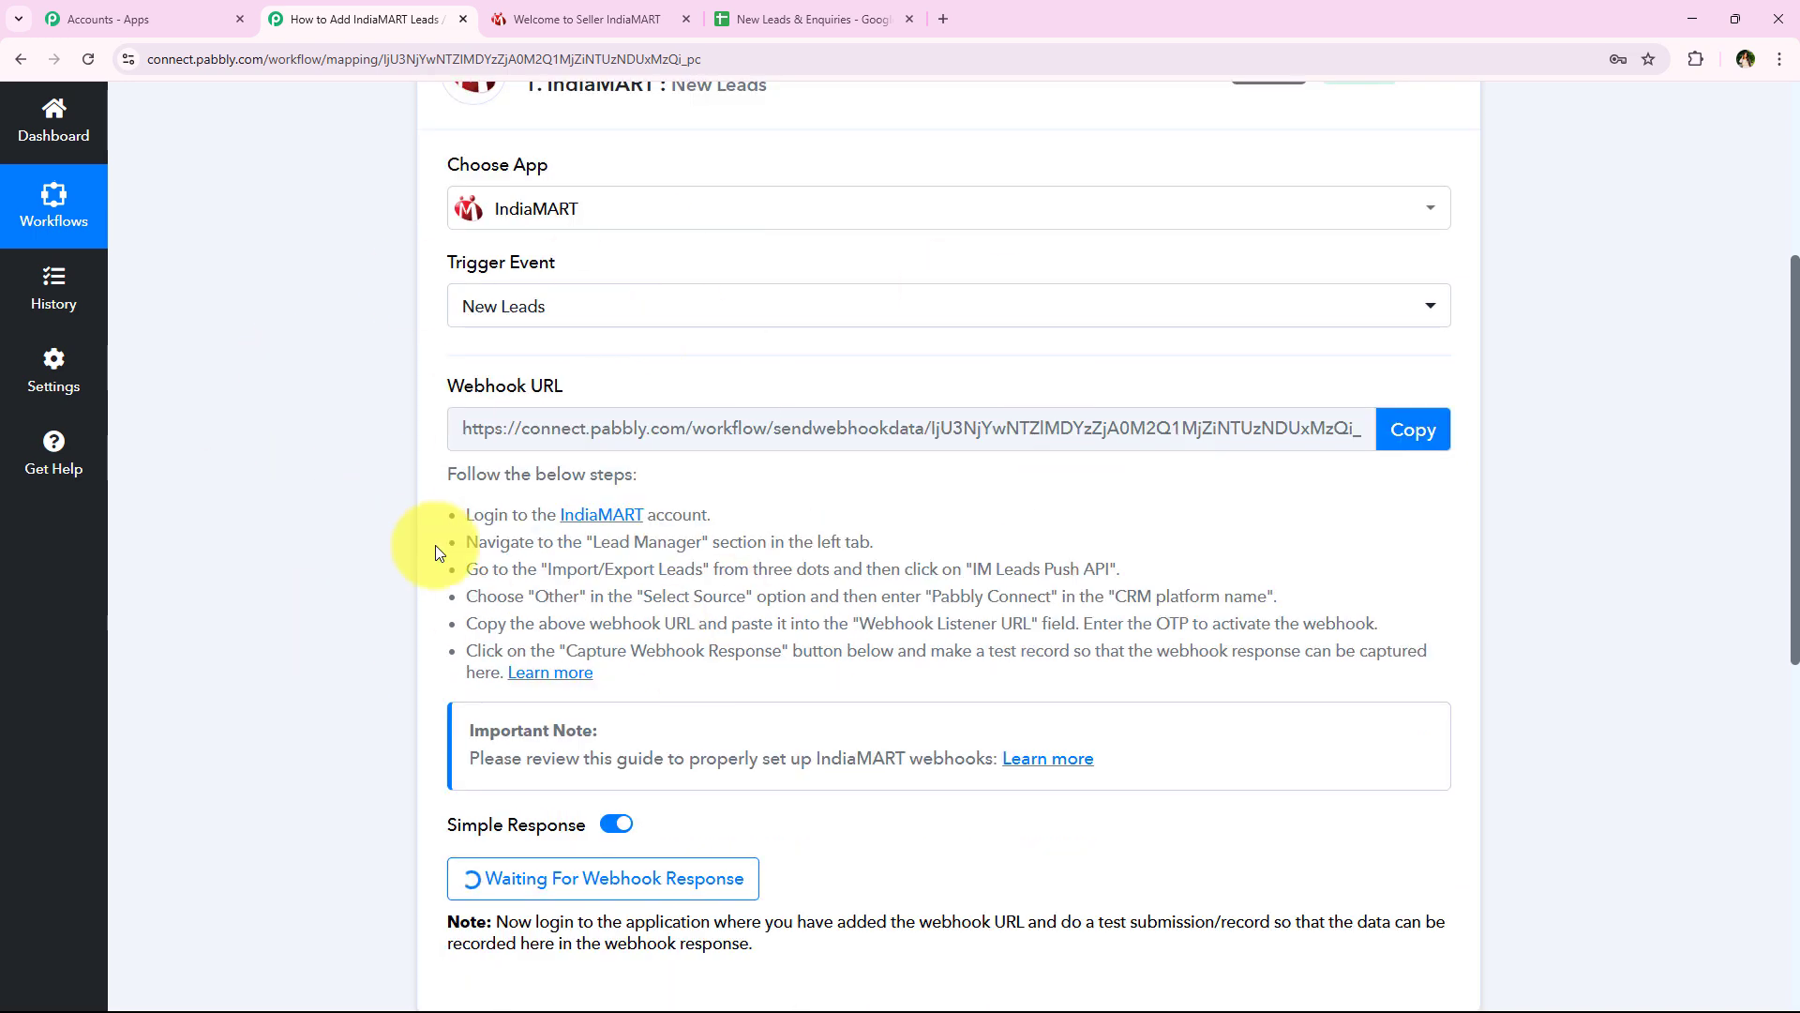
pyautogui.click(1413, 429)
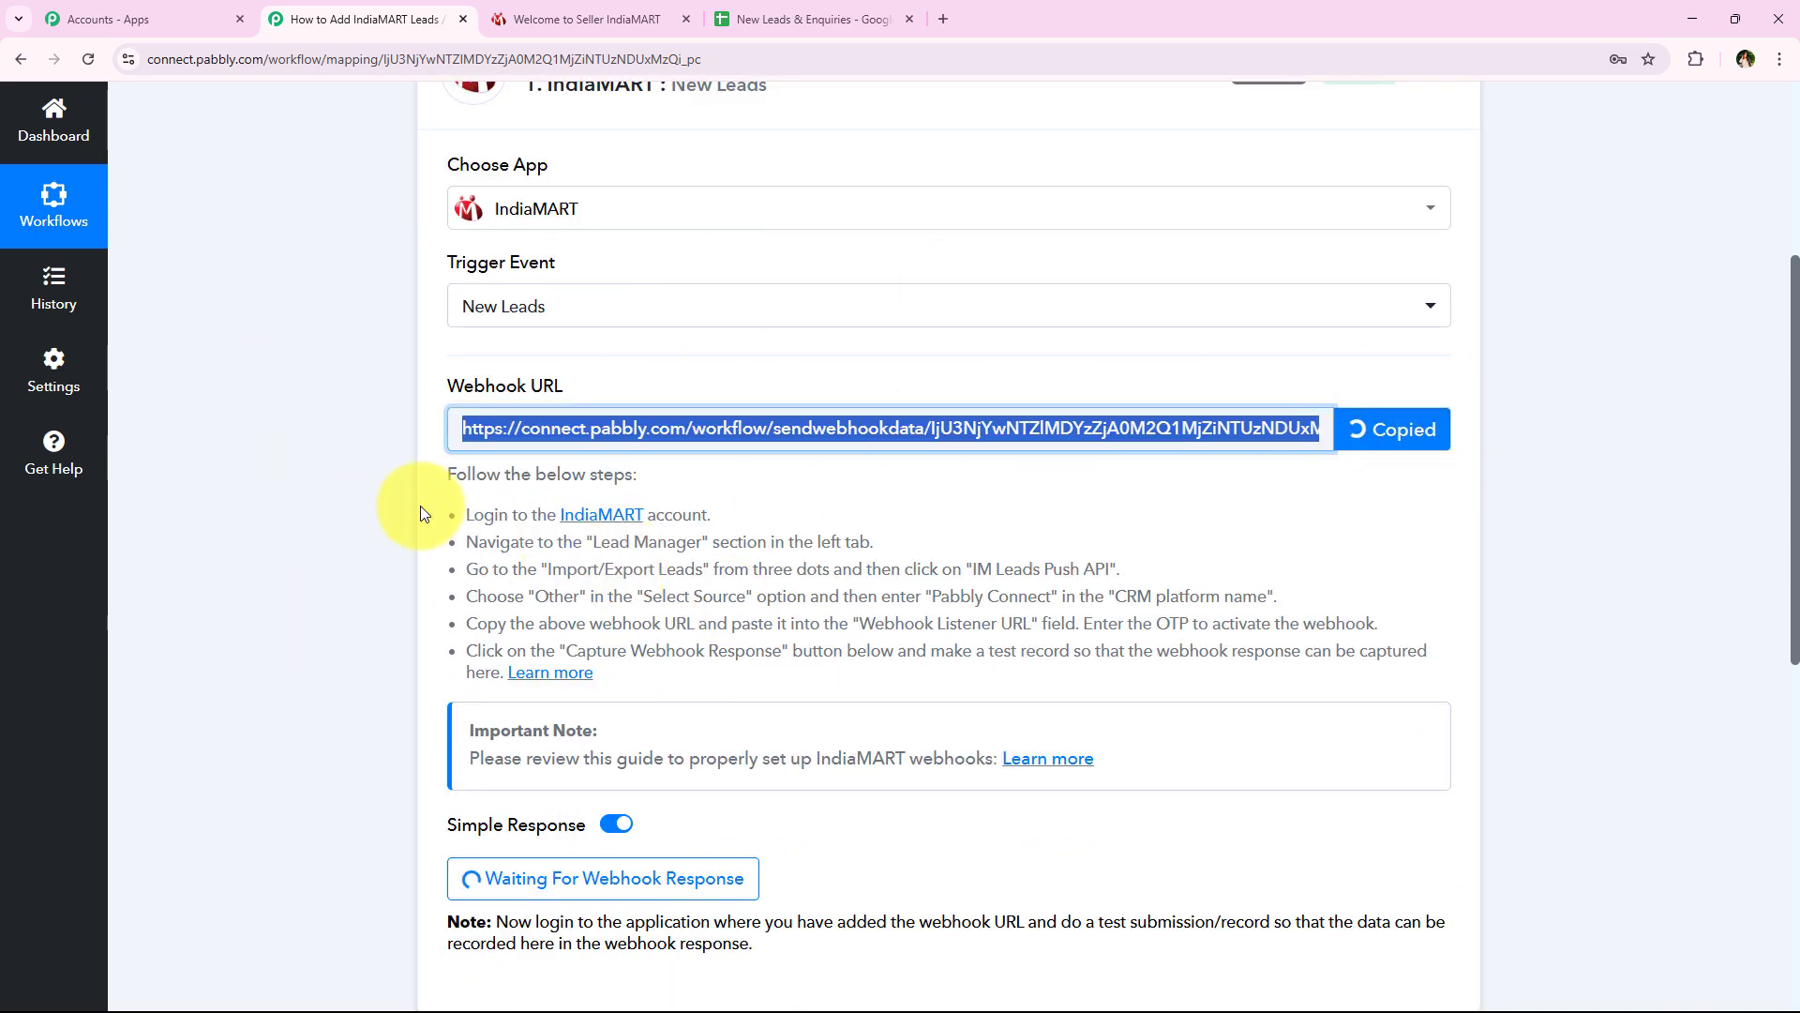
# Read the trigger's setup steps for reaching the IM Leads Push API option from IndiaMART's Lead Manager
pyautogui.moveTo(458, 509); pyautogui.dragTo(825, 679)
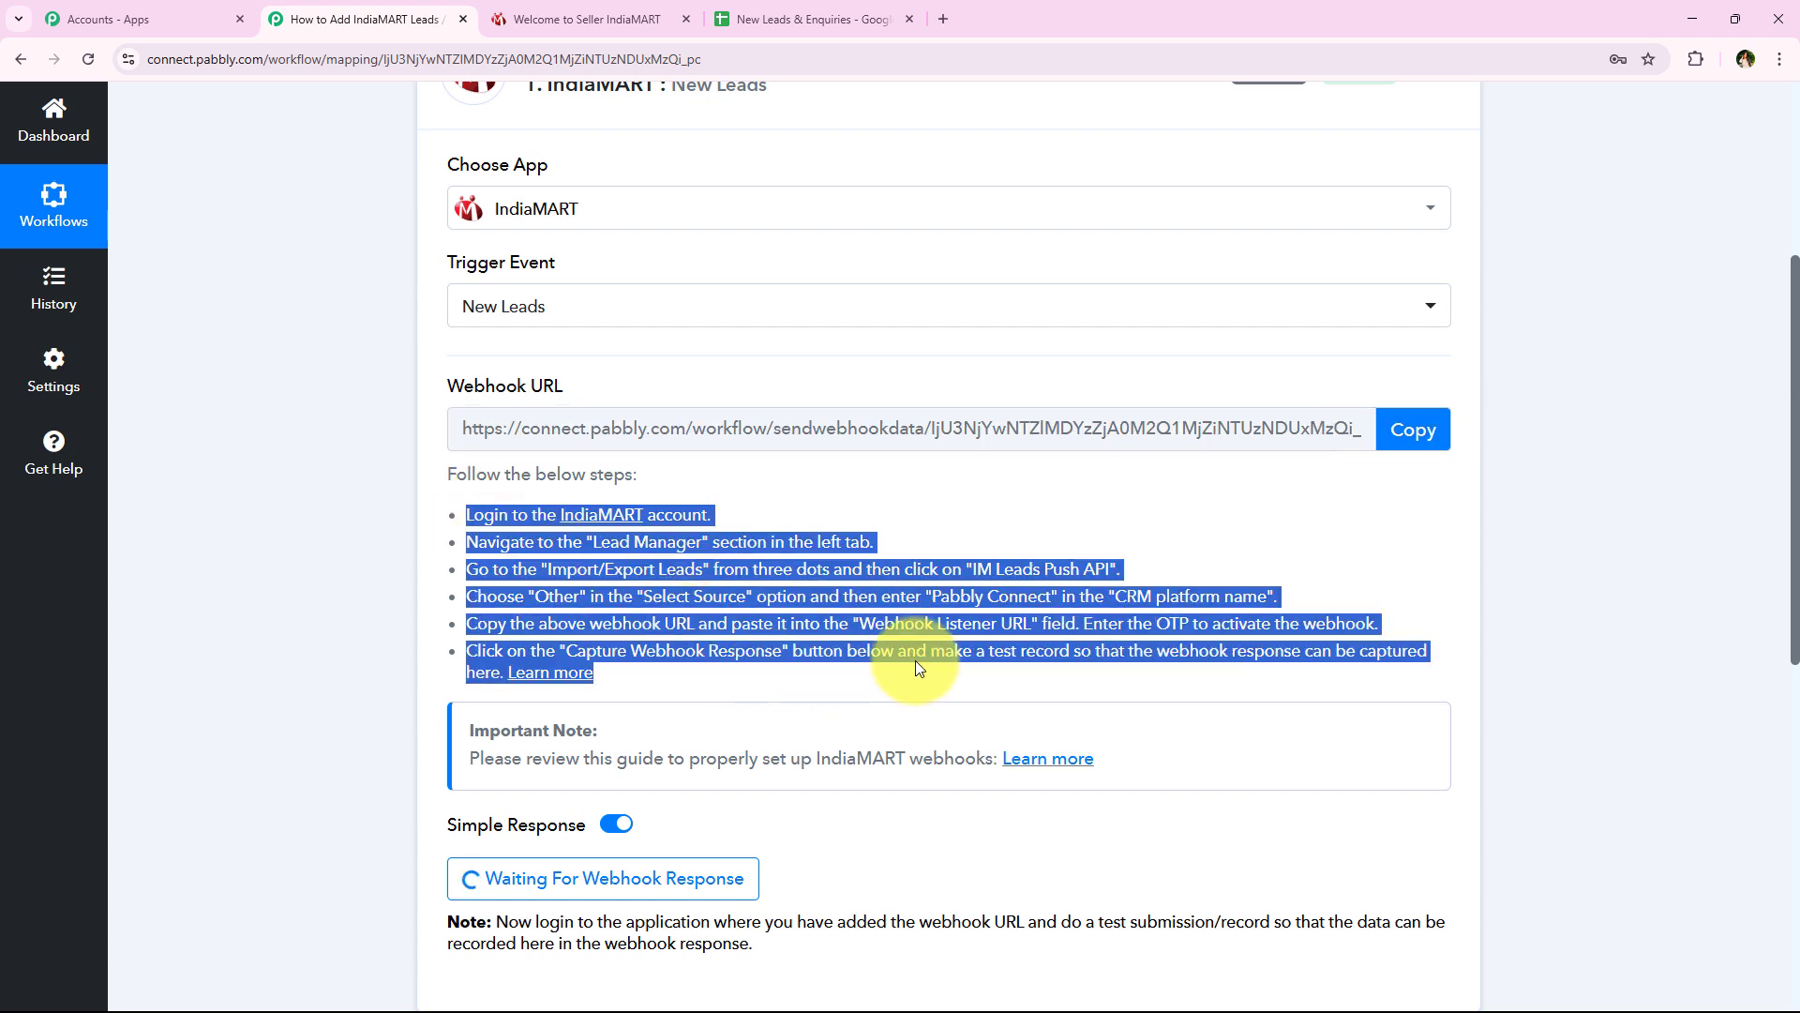
pyautogui.click(491, 525)
pyautogui.moveTo(476, 510); pyautogui.dragTo(713, 514)
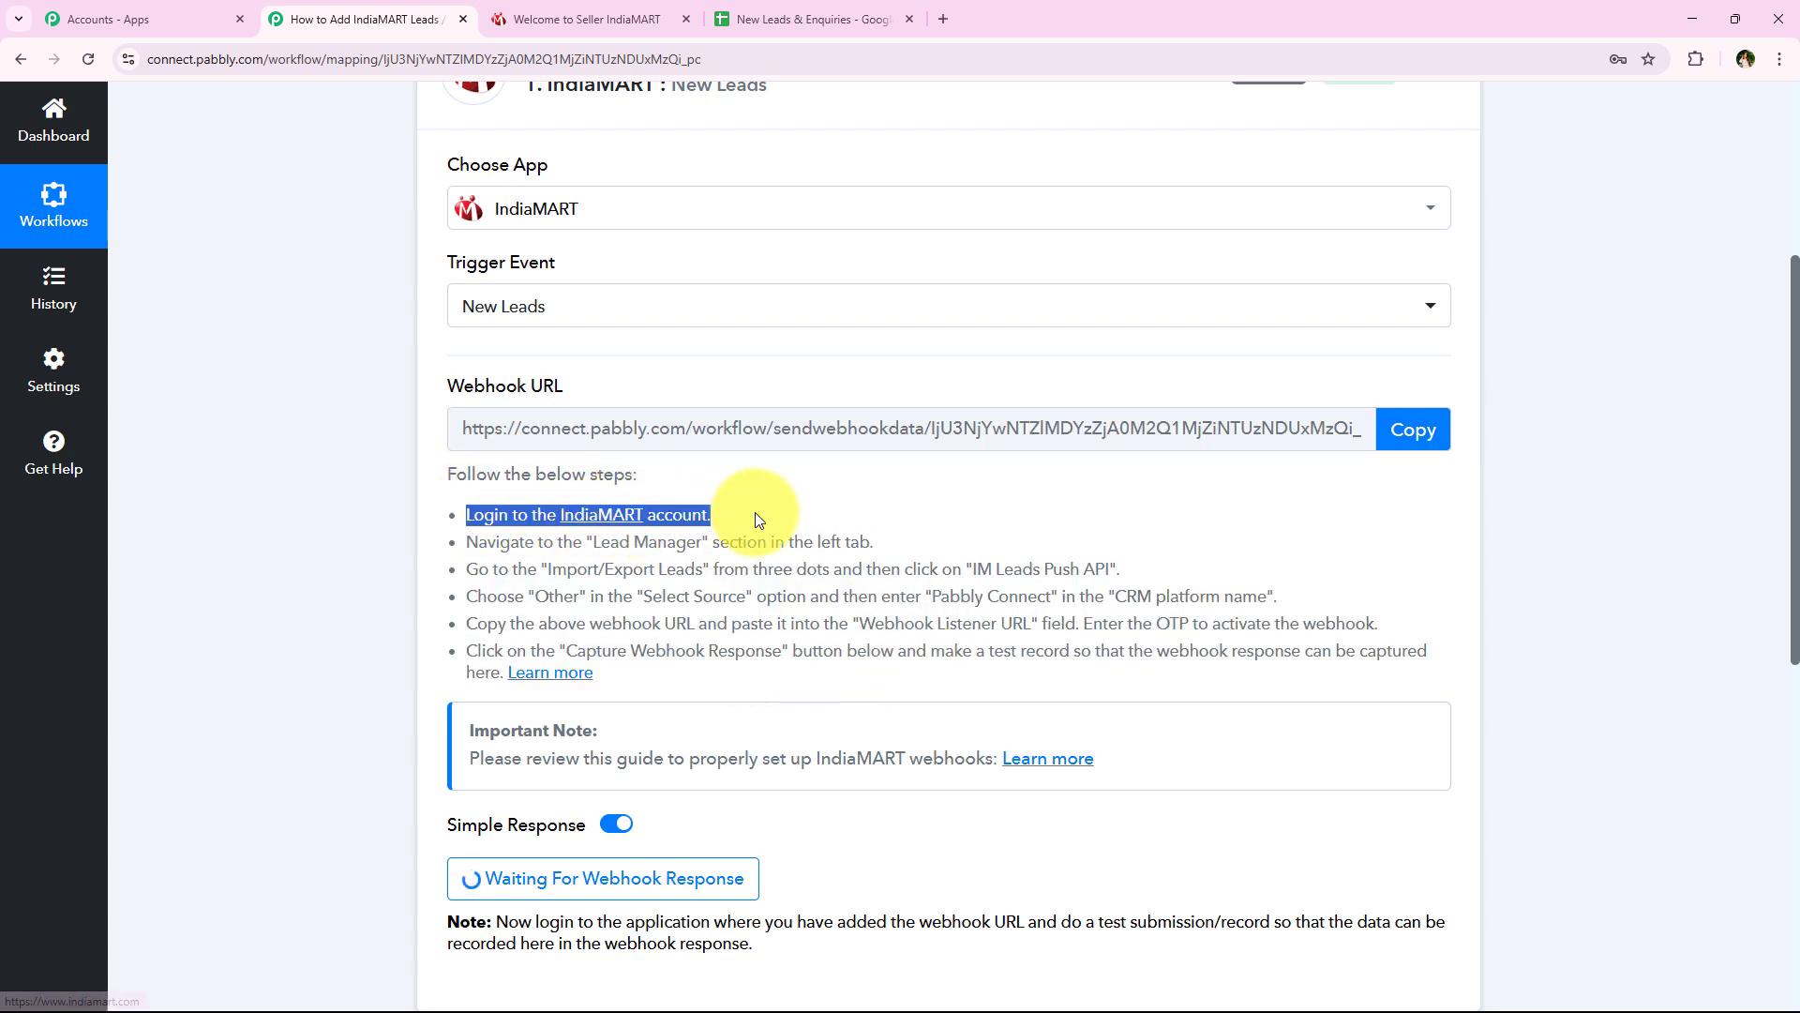
pyautogui.click(455, 577)
pyautogui.moveTo(539, 544); pyautogui.dragTo(882, 550)
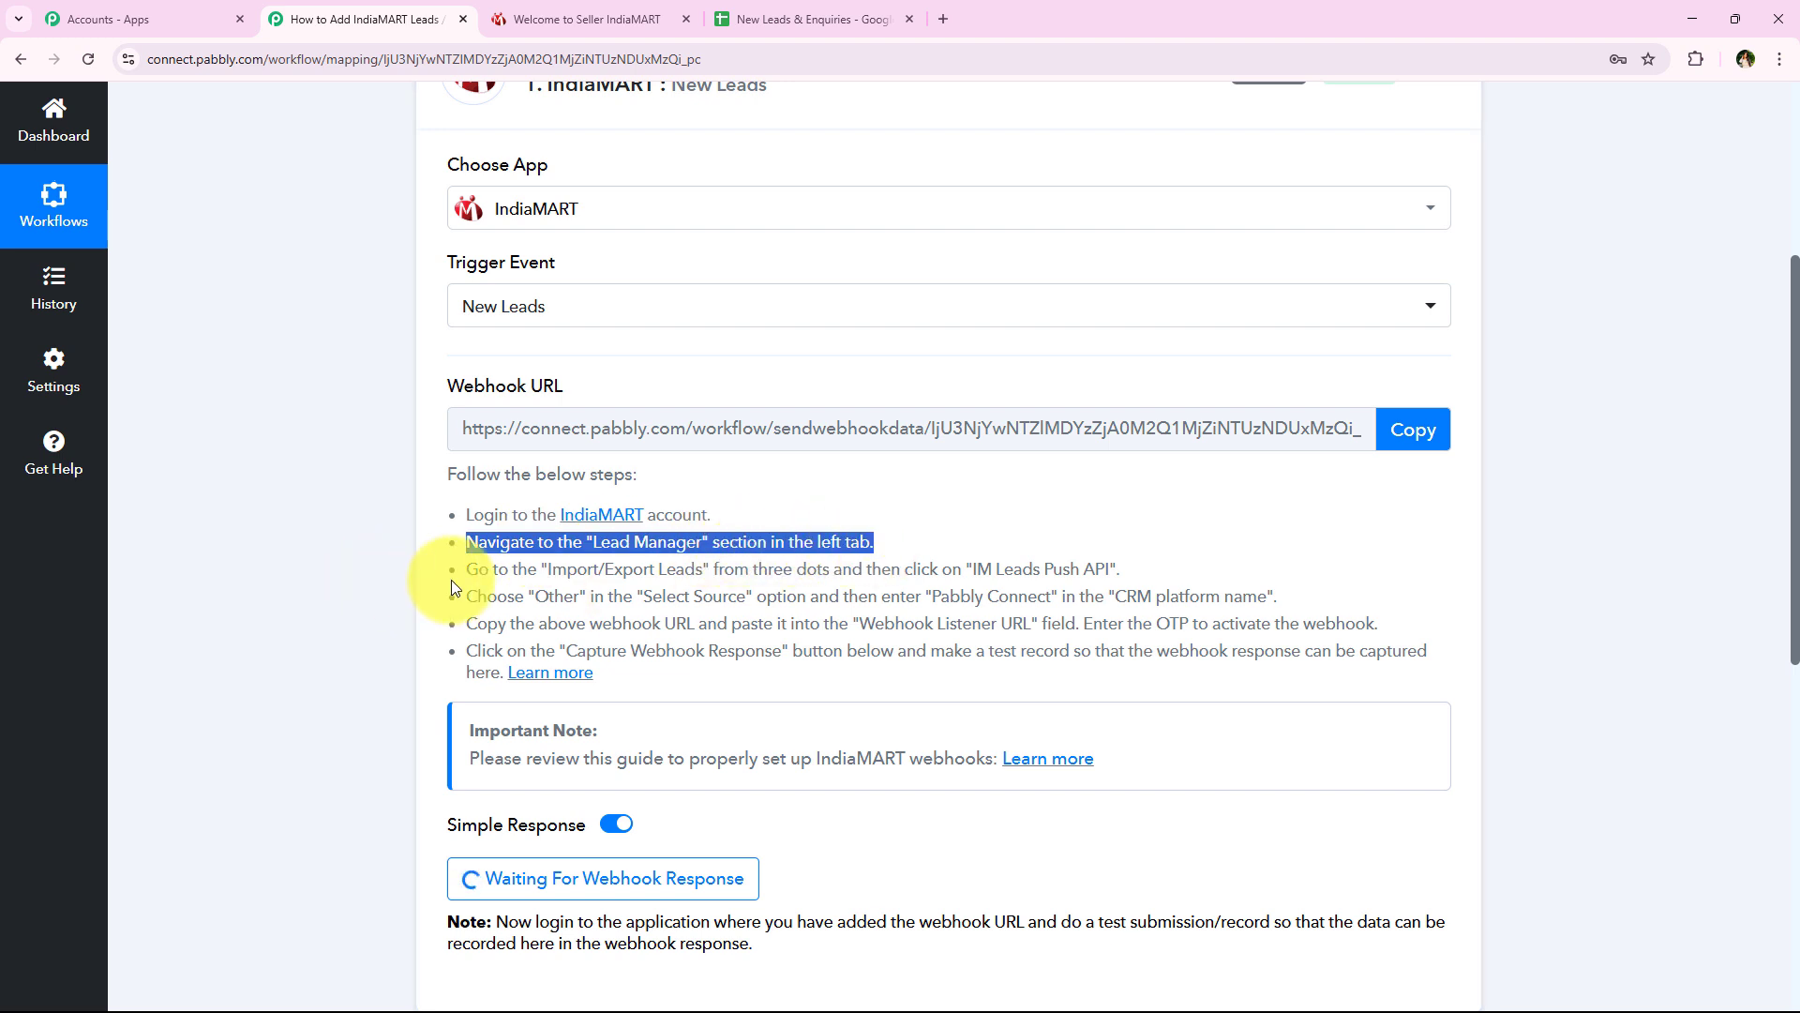
pyautogui.moveTo(468, 571); pyautogui.dragTo(710, 570)
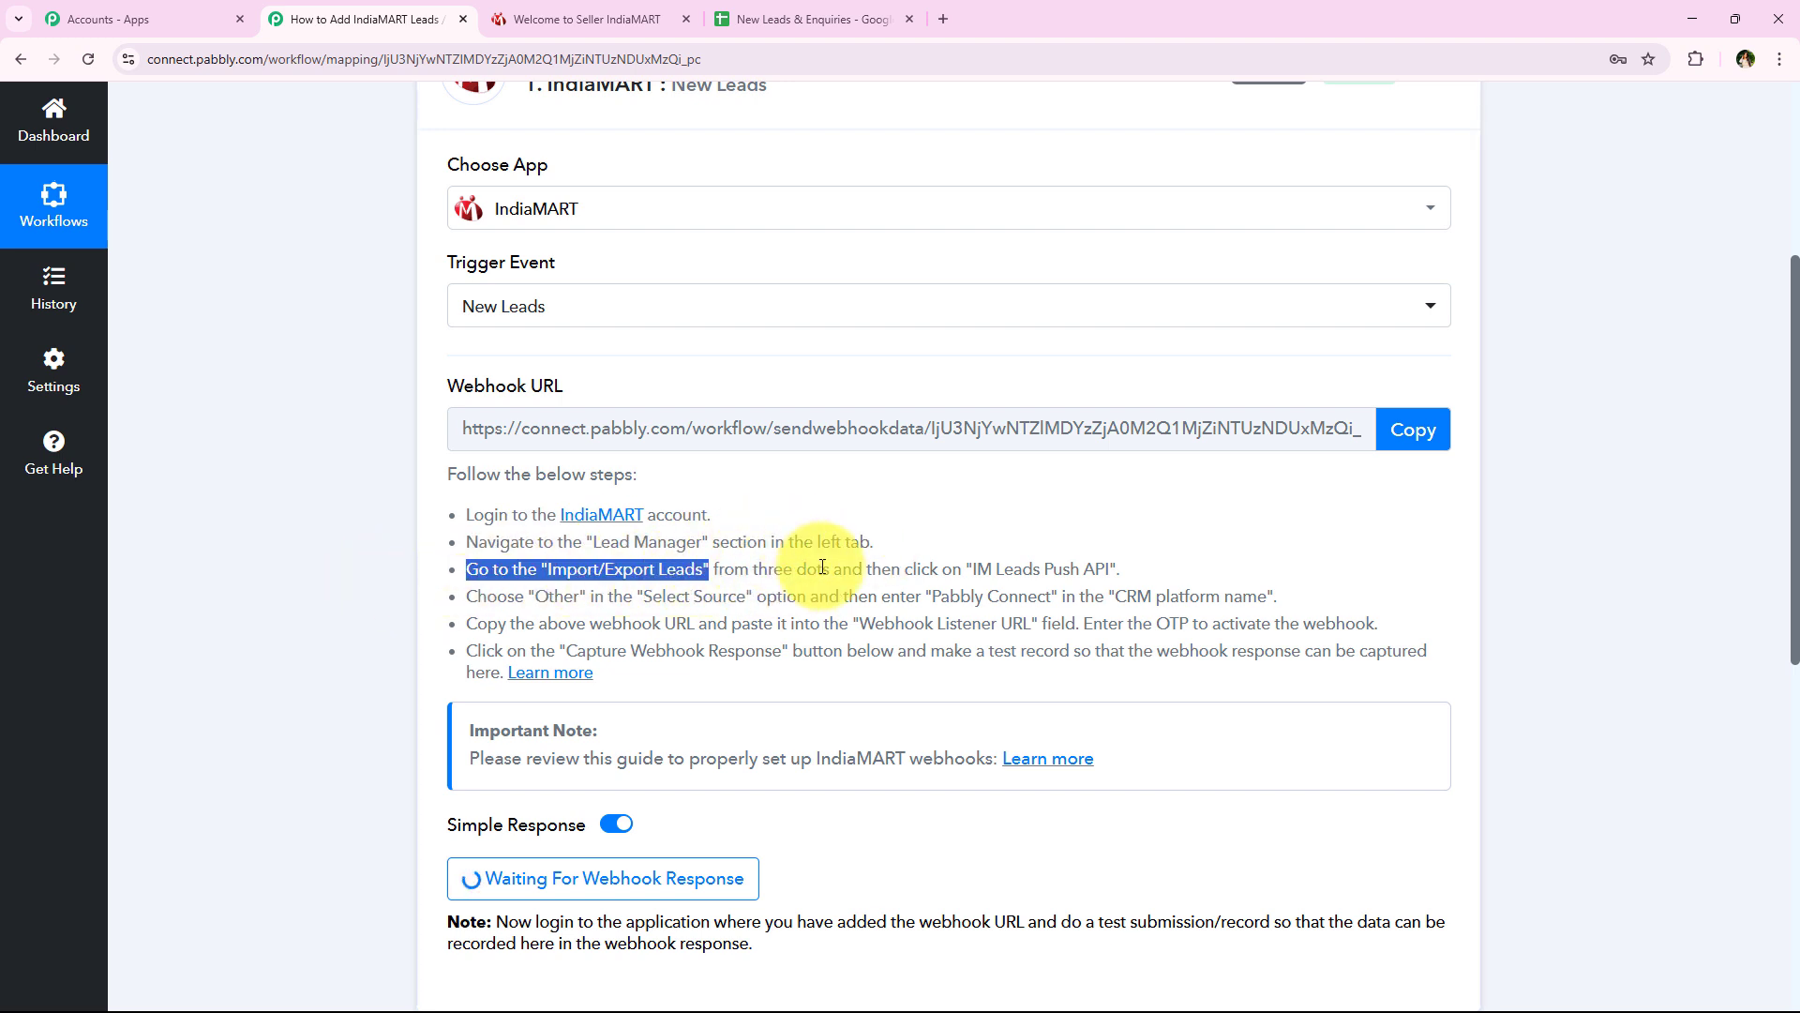
pyautogui.moveTo(970, 568); pyautogui.dragTo(1121, 569)
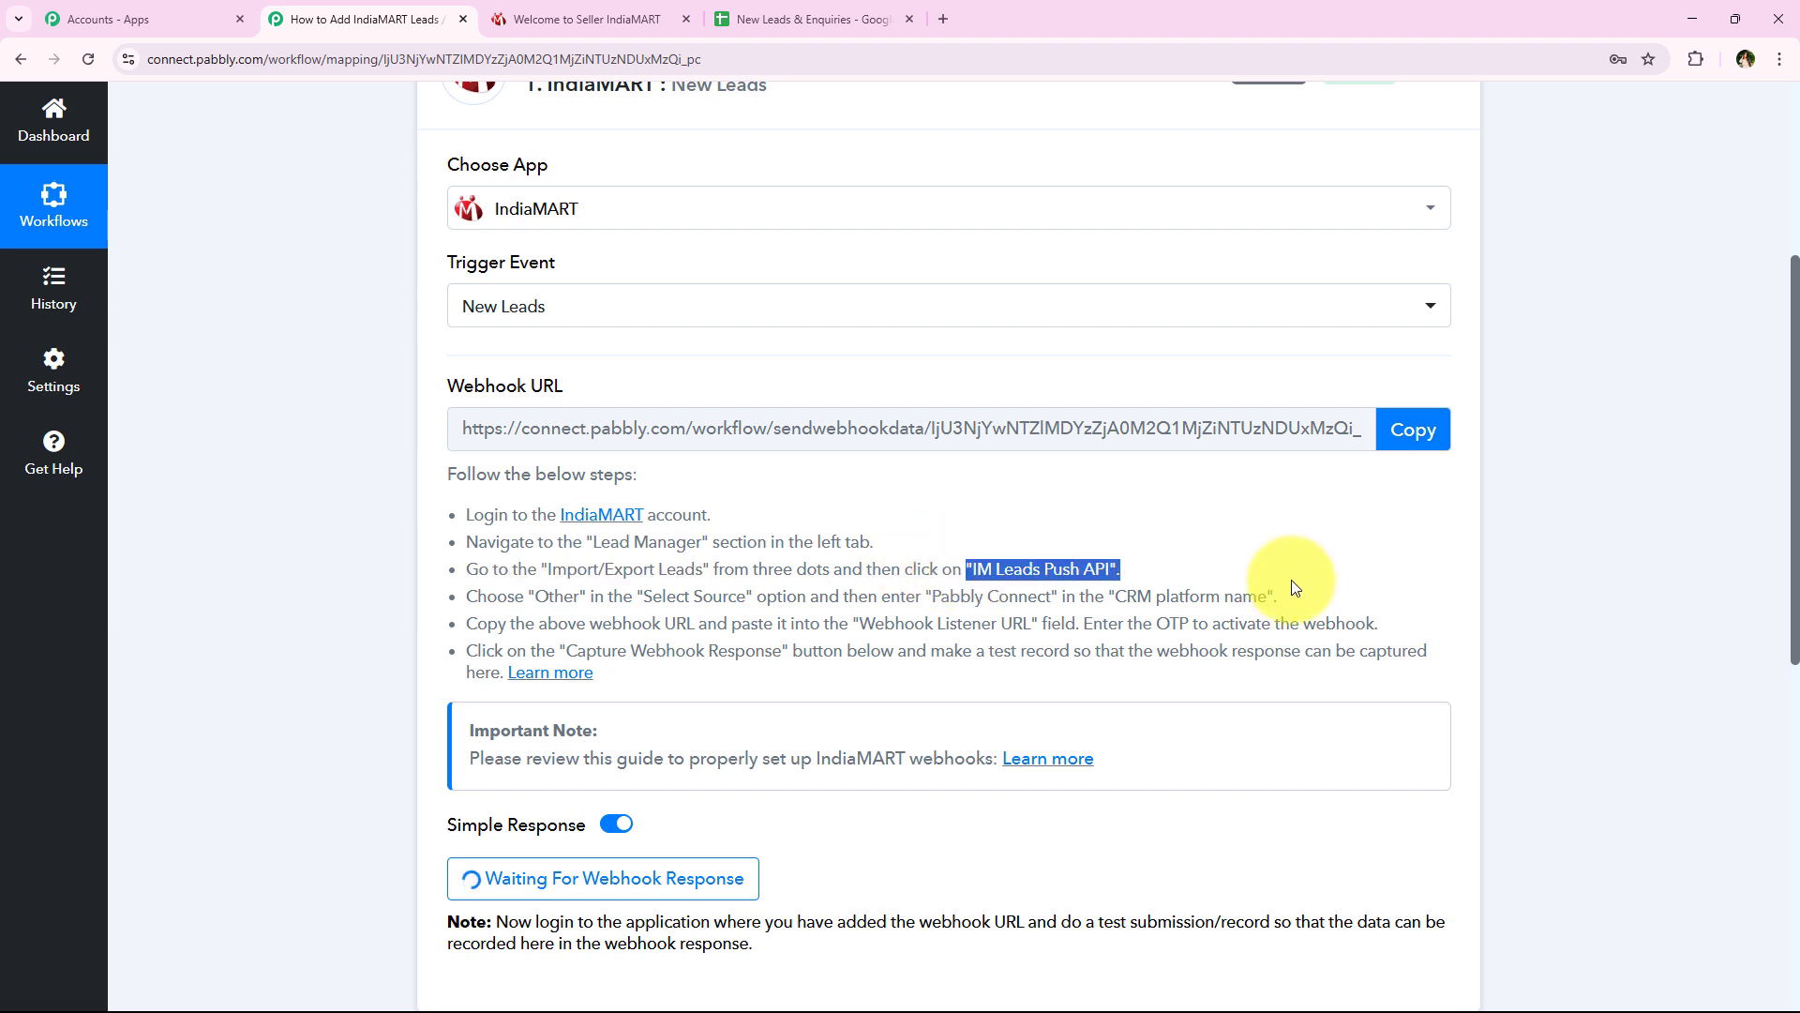
pyautogui.click(1258, 558)
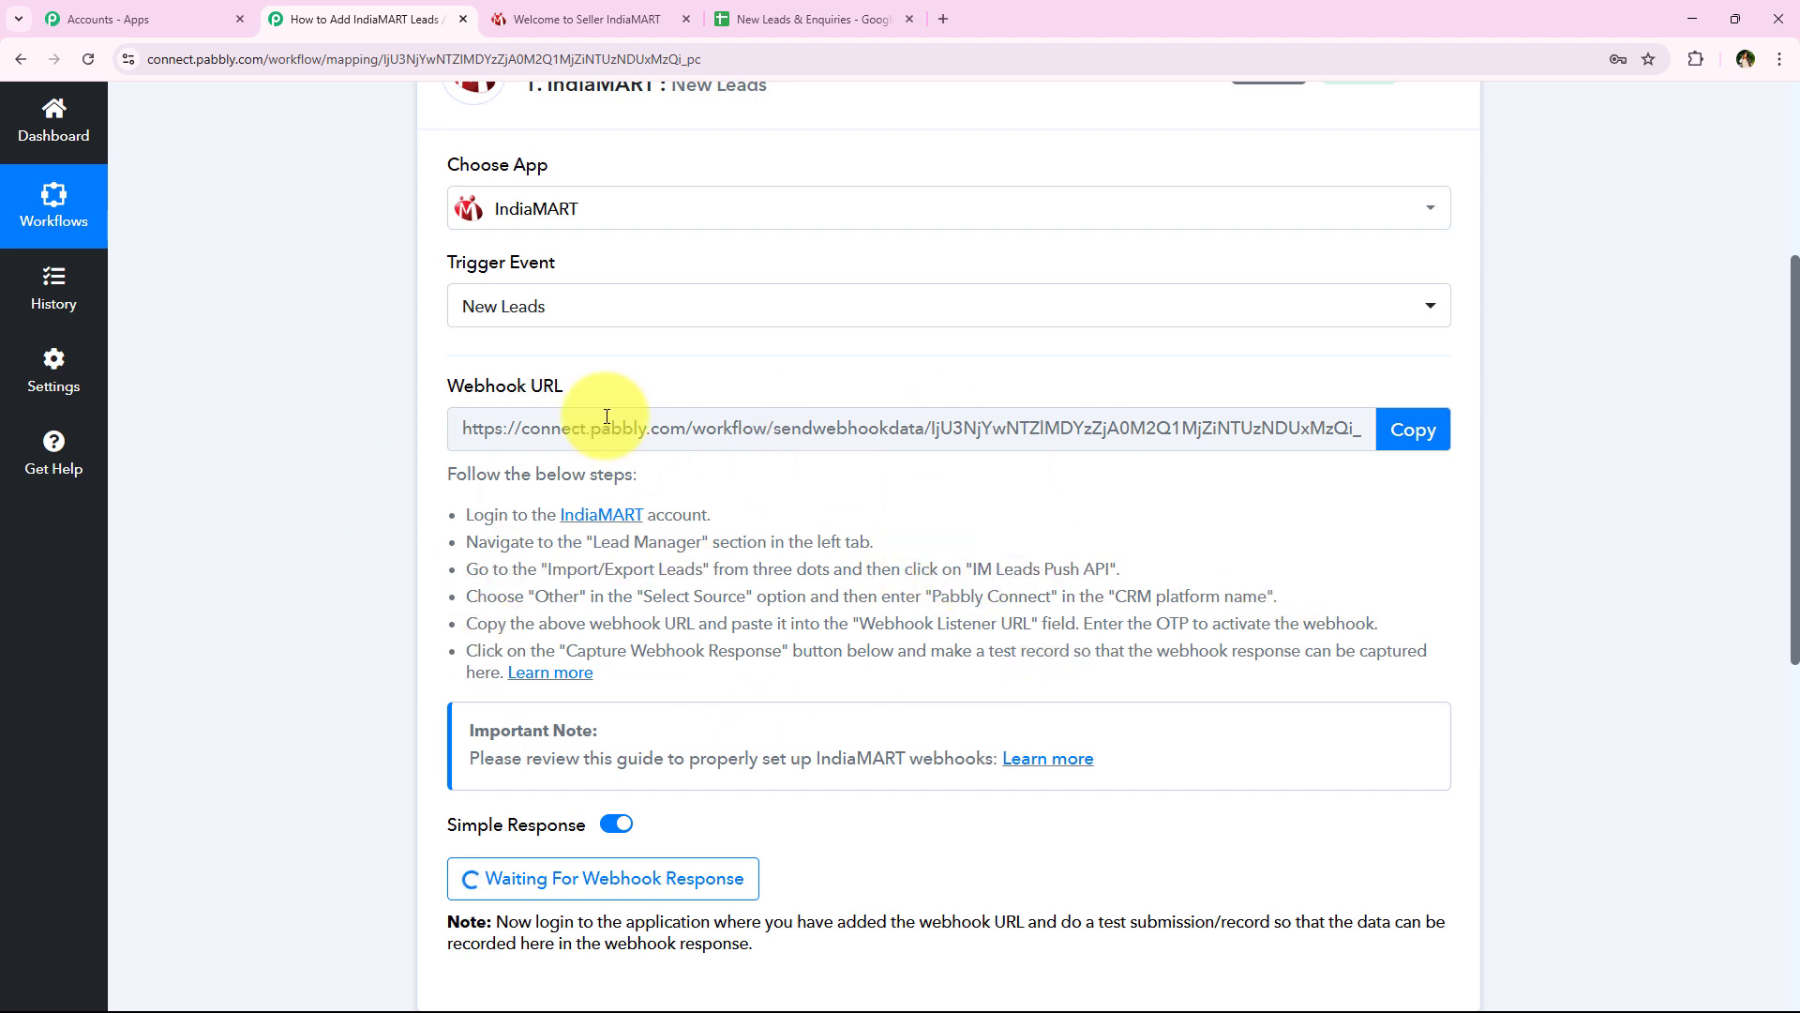
# Switch to the IndiaMART seller account and open the Push API integration page from the Lead Manager's import/export options
pyautogui.click(566, 9)
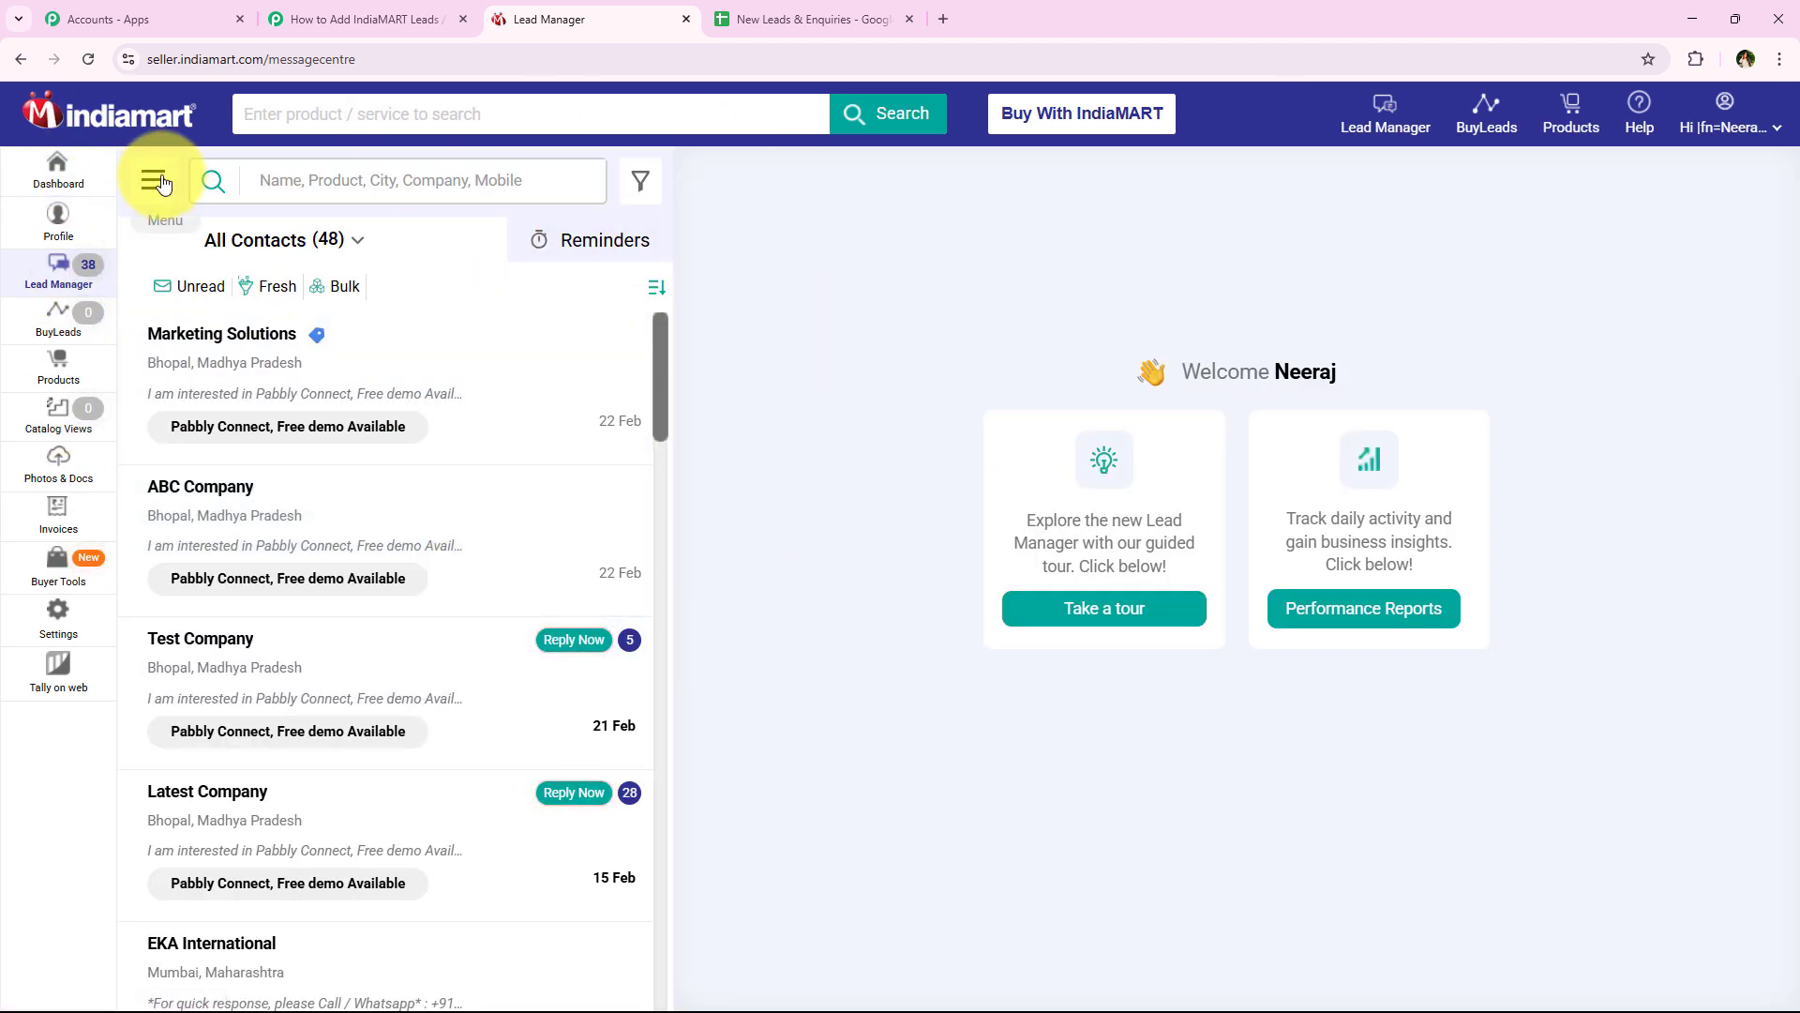
pyautogui.moveTo(155, 346)
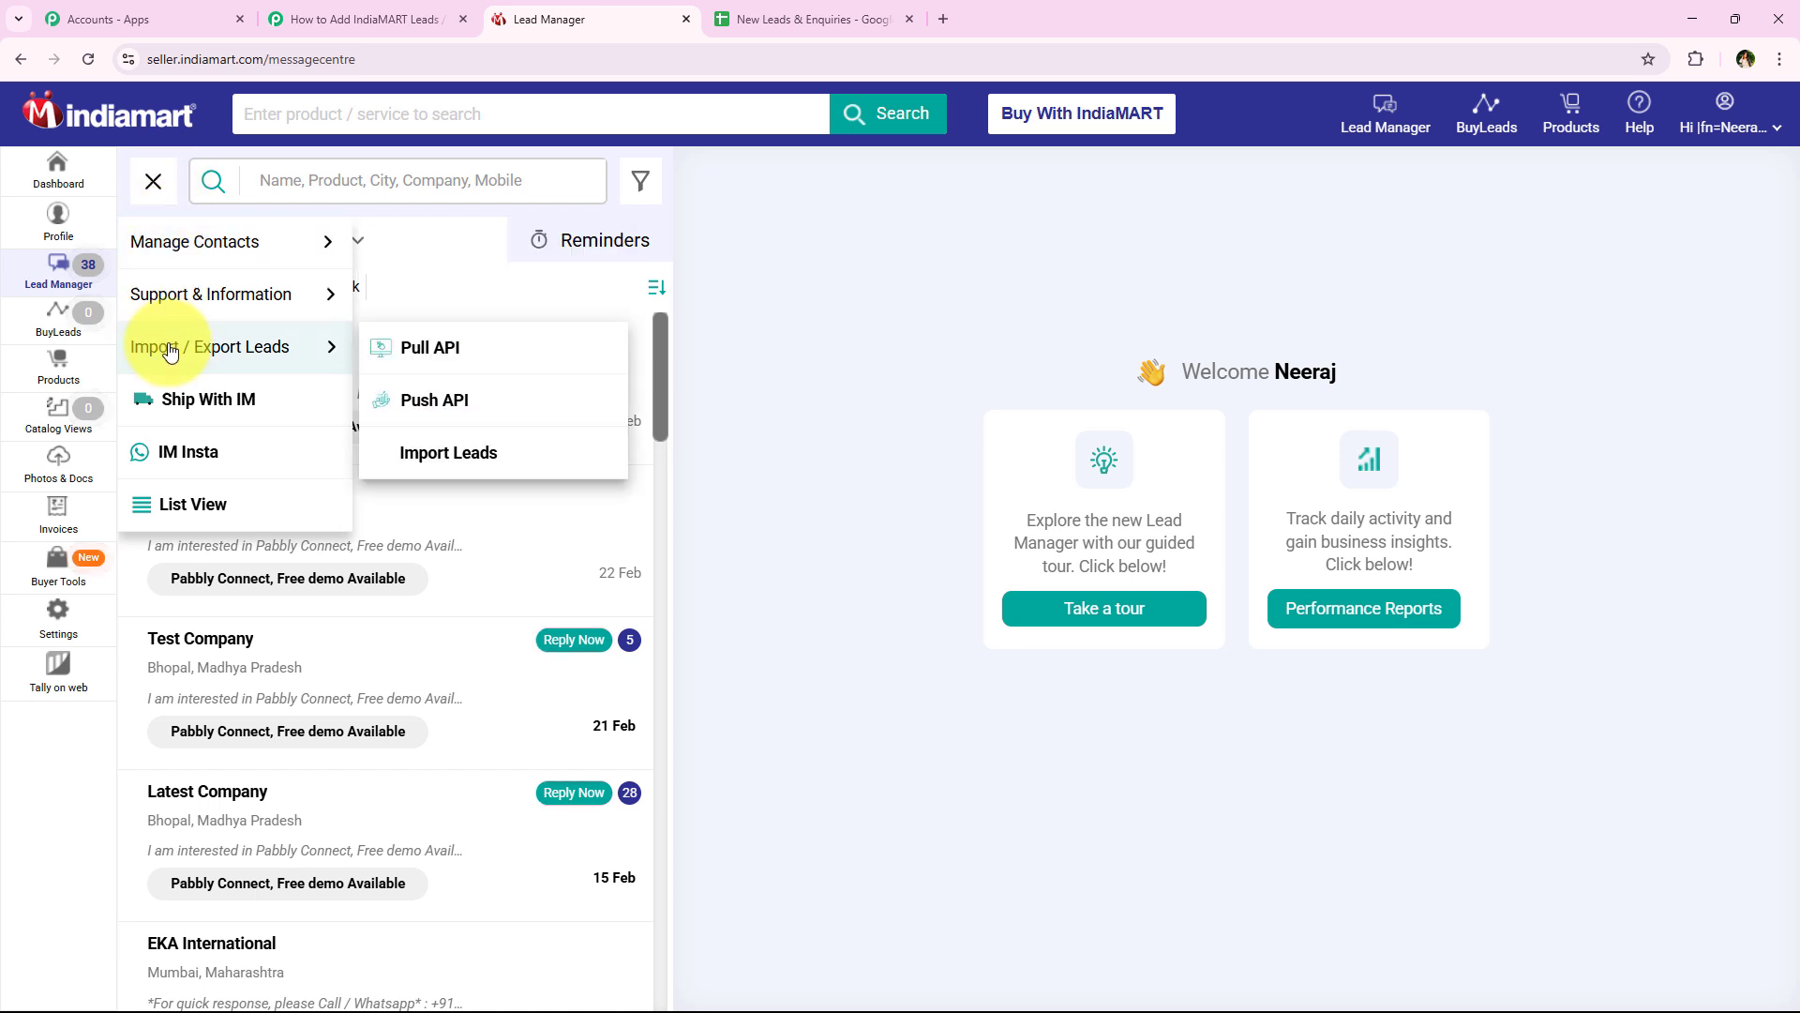
pyautogui.click(563, 402)
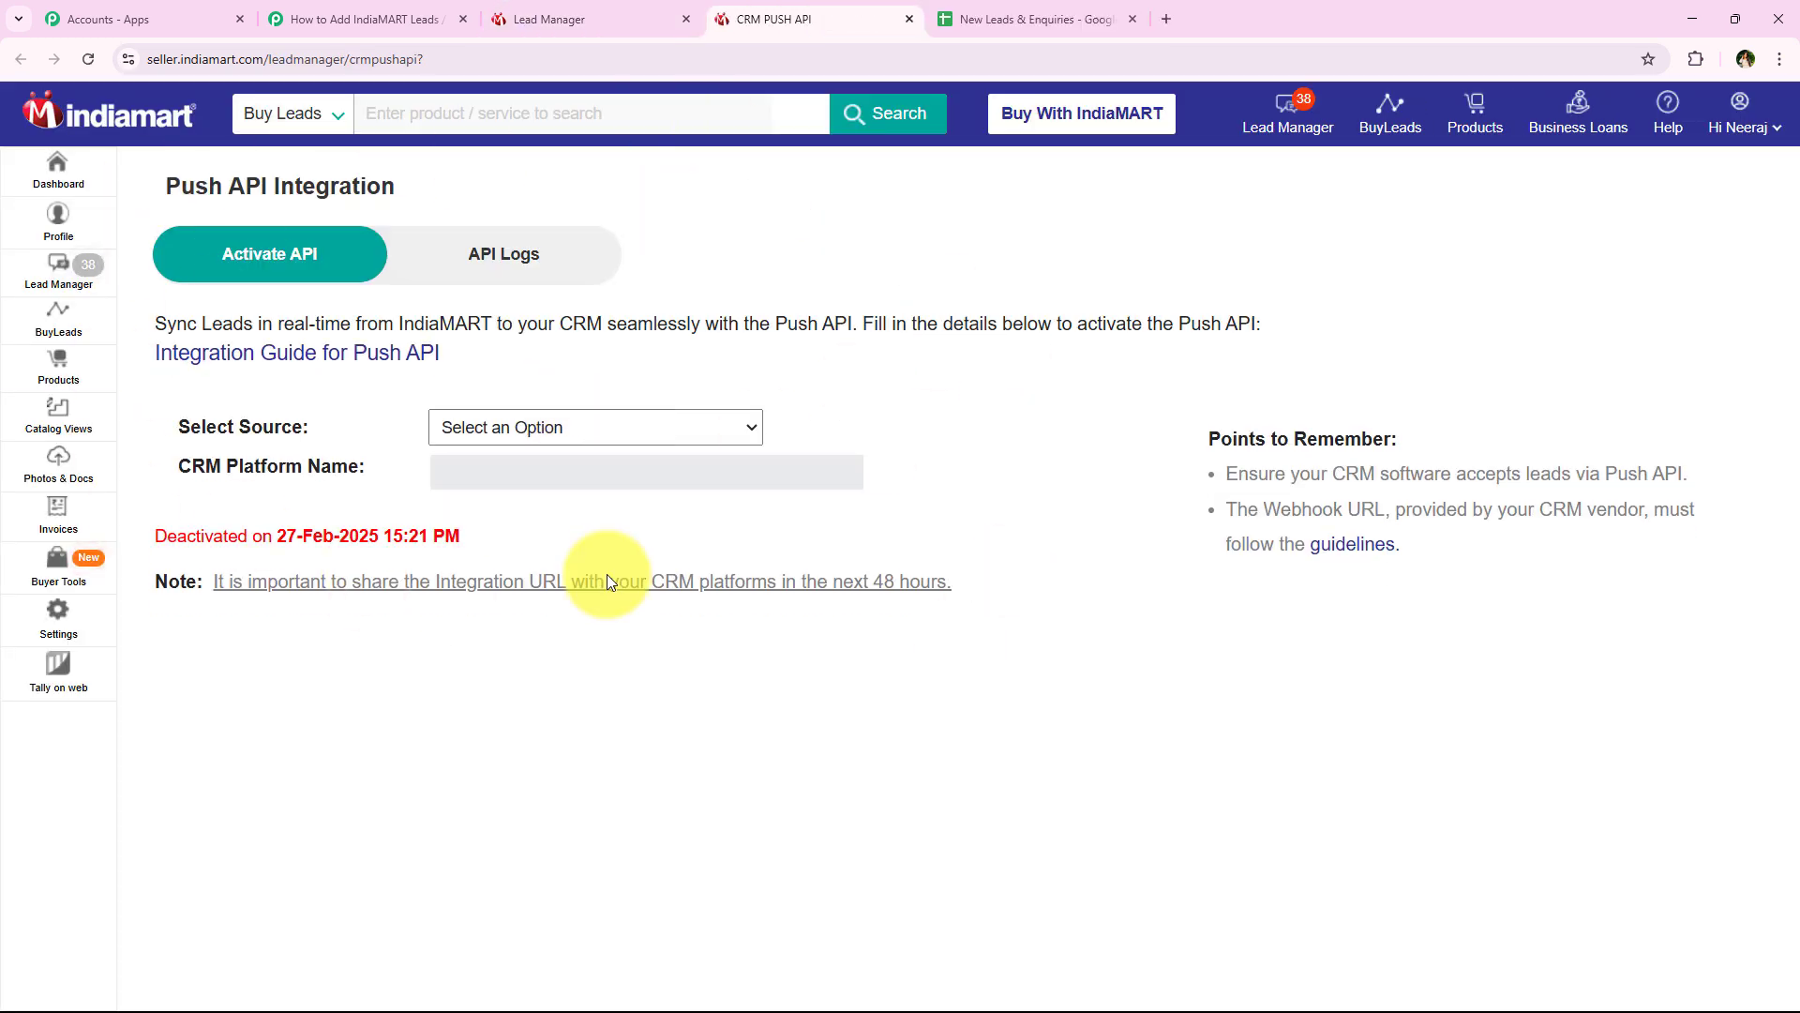
pyautogui.moveTo(136, 183); pyautogui.dragTo(441, 208)
pyautogui.click(459, 197)
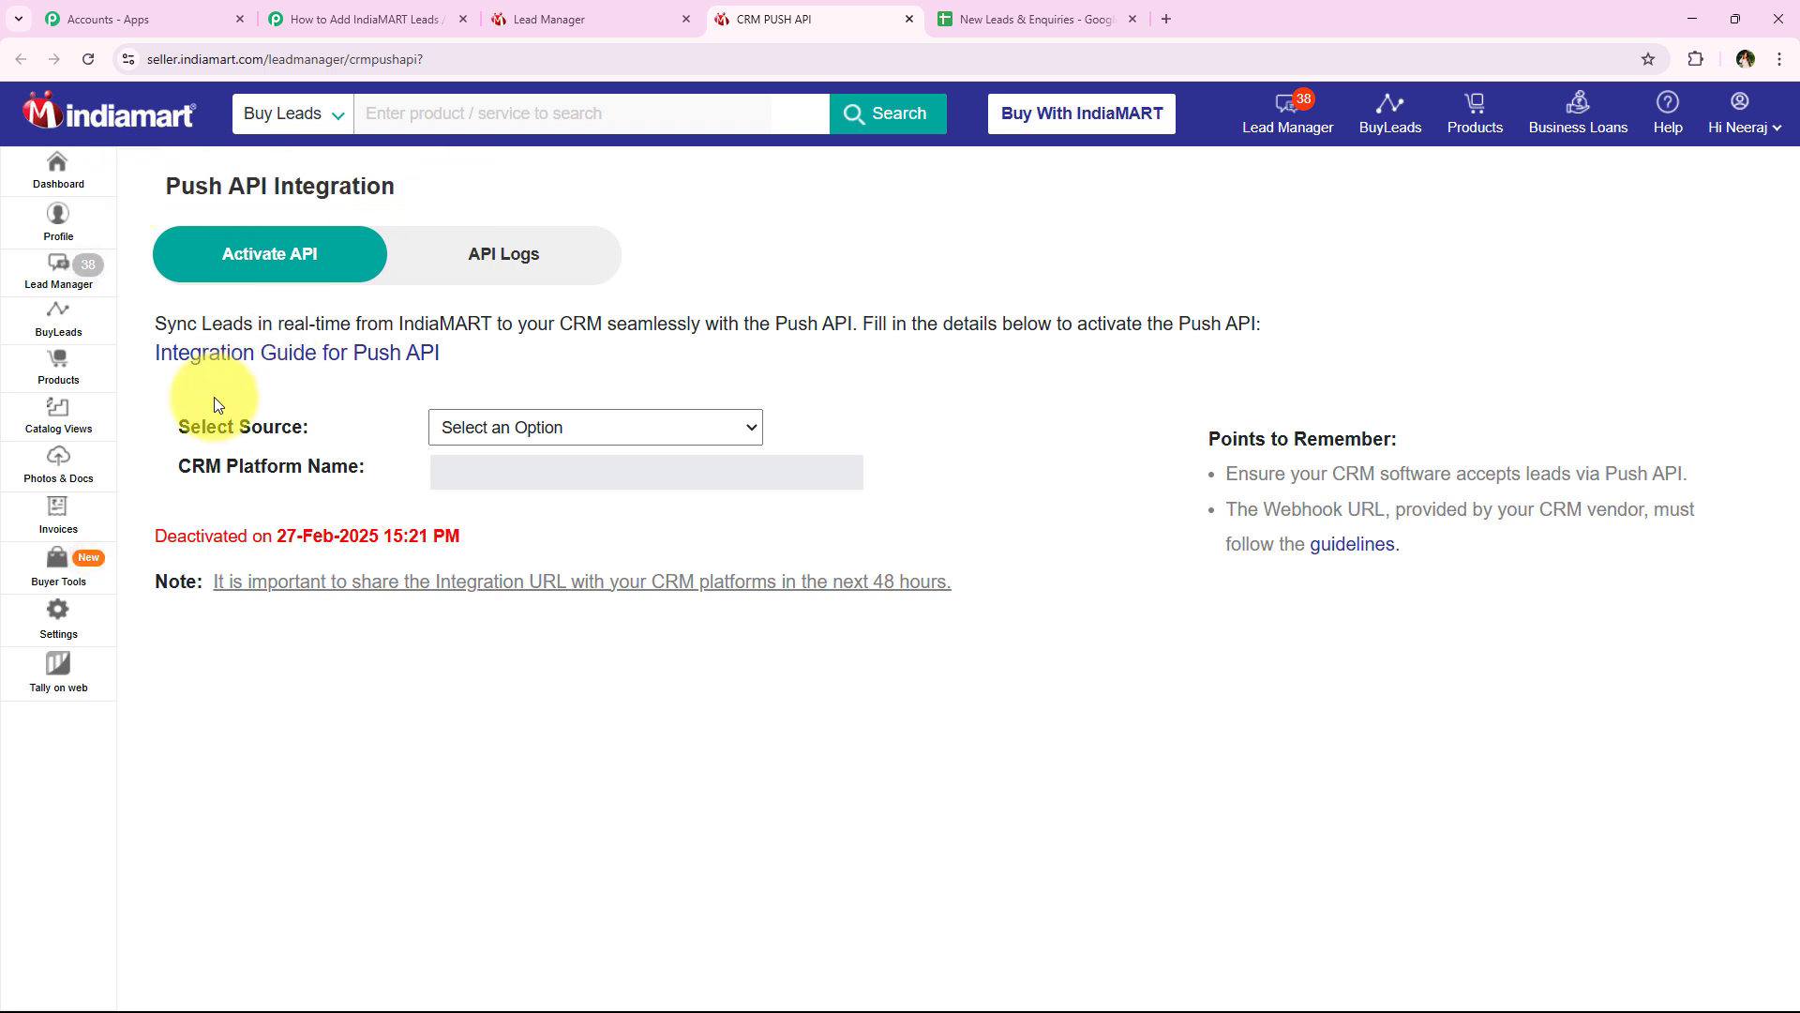
# Check the Push API source and CRM platform name fields against the setup instructions in Pabbly Connect
pyautogui.moveTo(167, 422); pyautogui.dragTo(330, 438)
pyautogui.moveTo(171, 467); pyautogui.dragTo(360, 474)
pyautogui.click(441, 644)
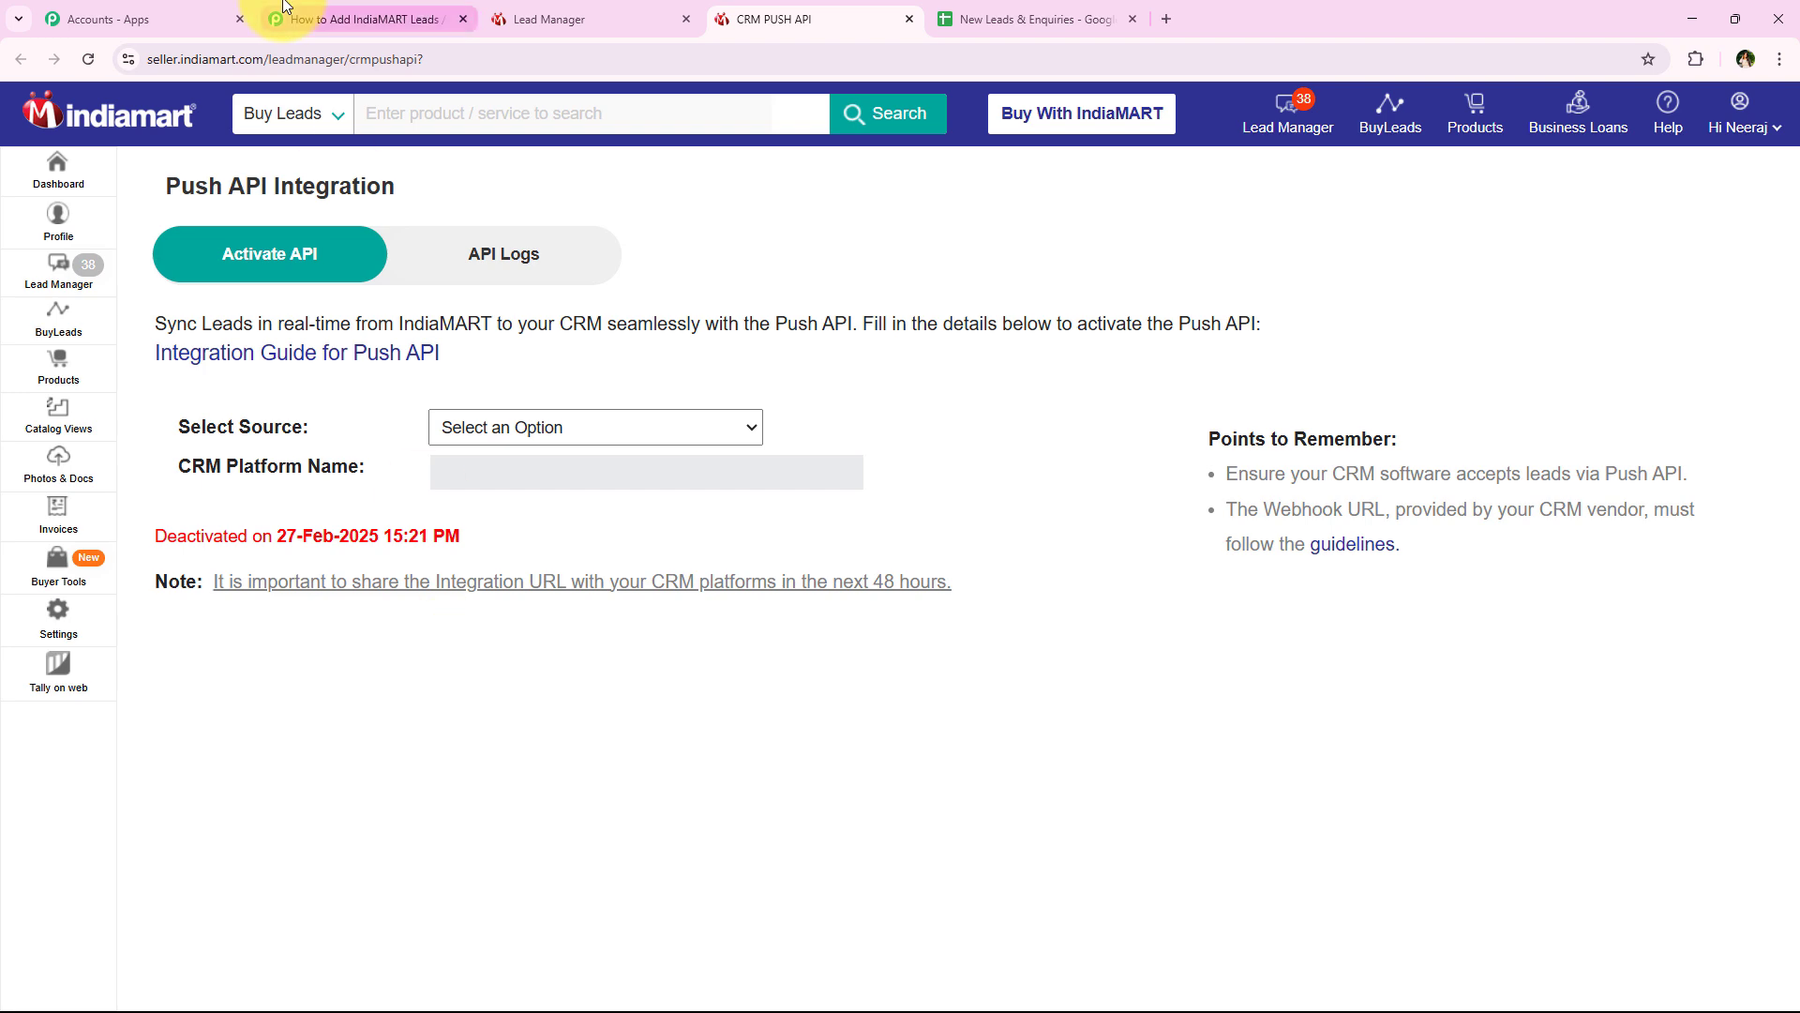
pyautogui.click(281, 19)
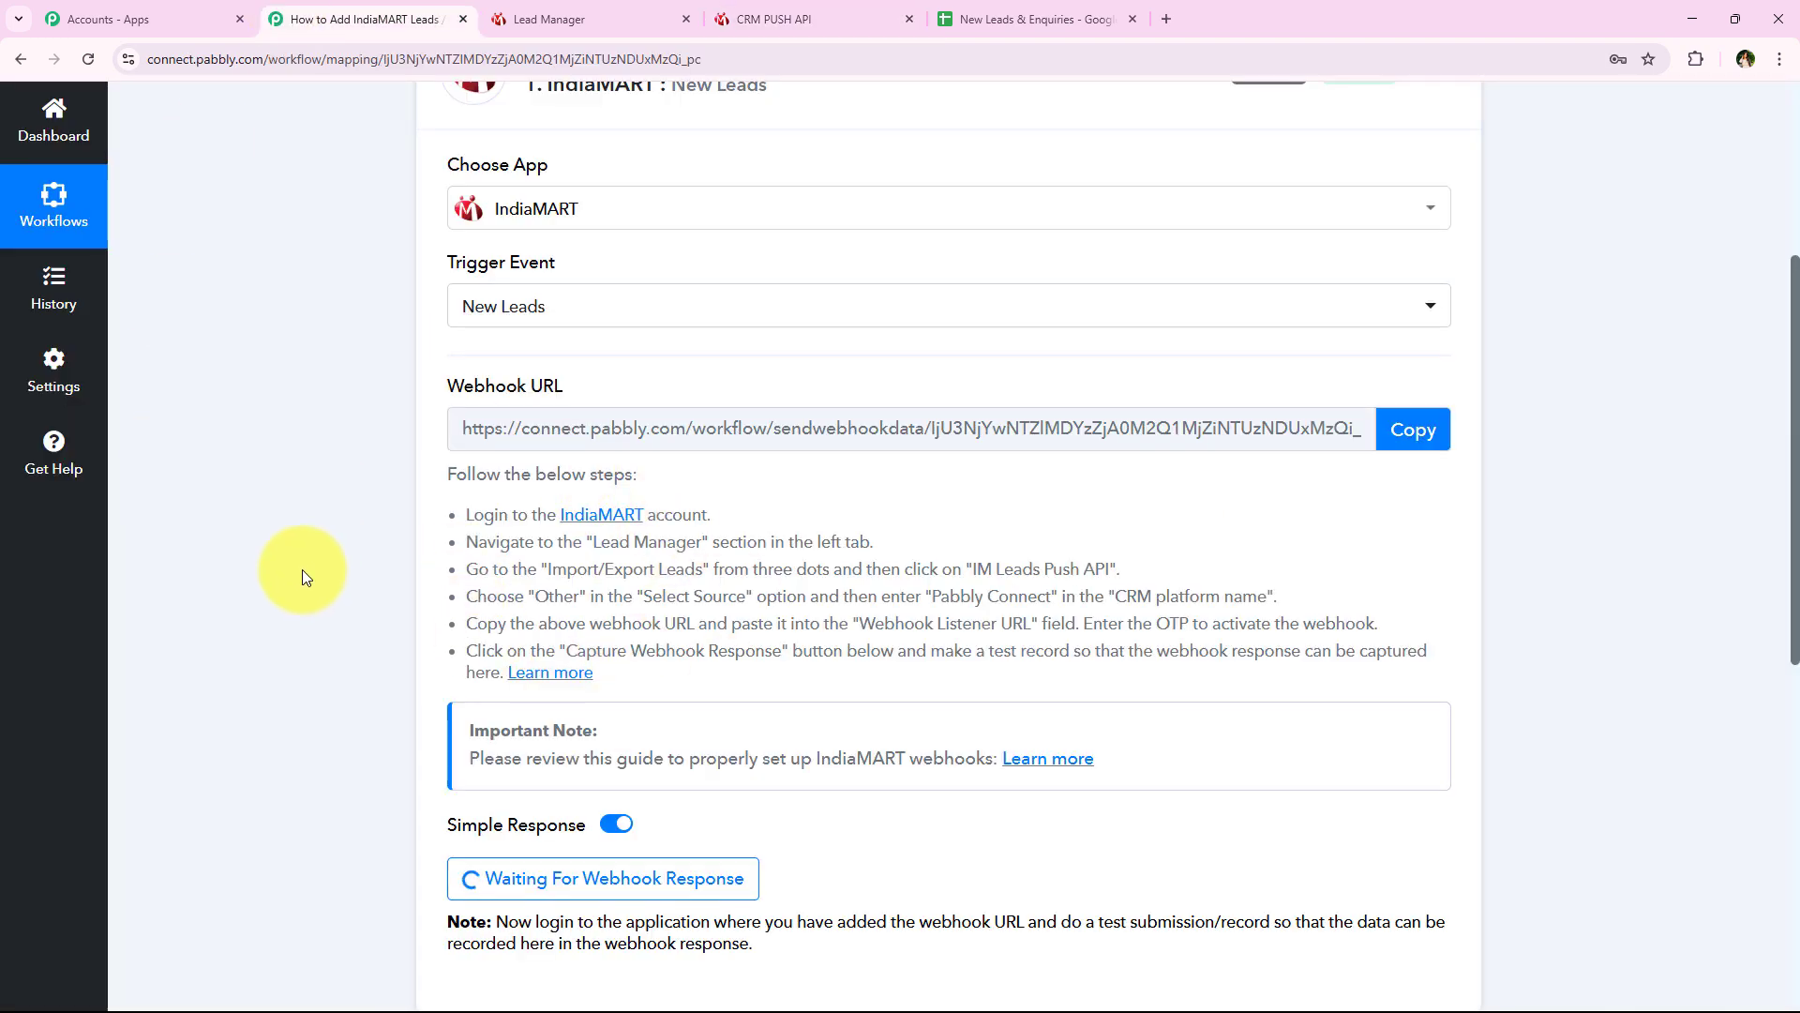
pyautogui.scroll(-1, 276, 555)
pyautogui.moveTo(463, 503); pyautogui.dragTo(805, 507)
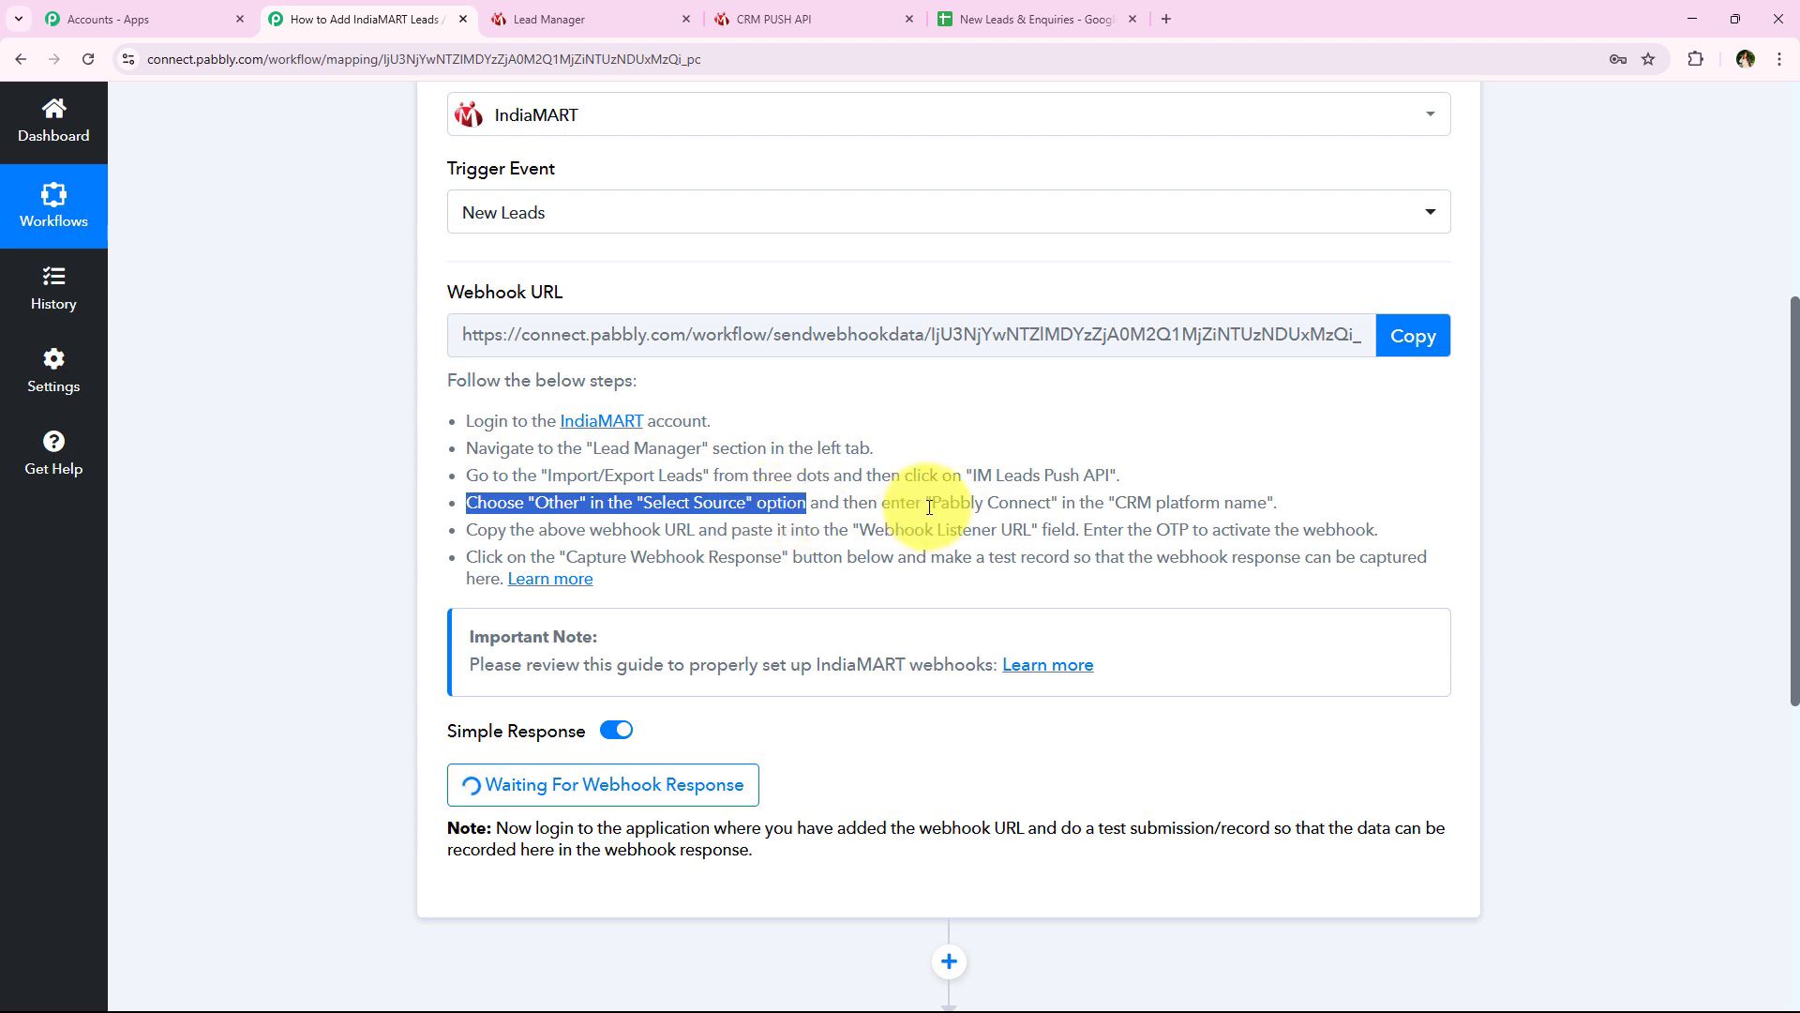
pyautogui.moveTo(929, 508); pyautogui.dragTo(1051, 507)
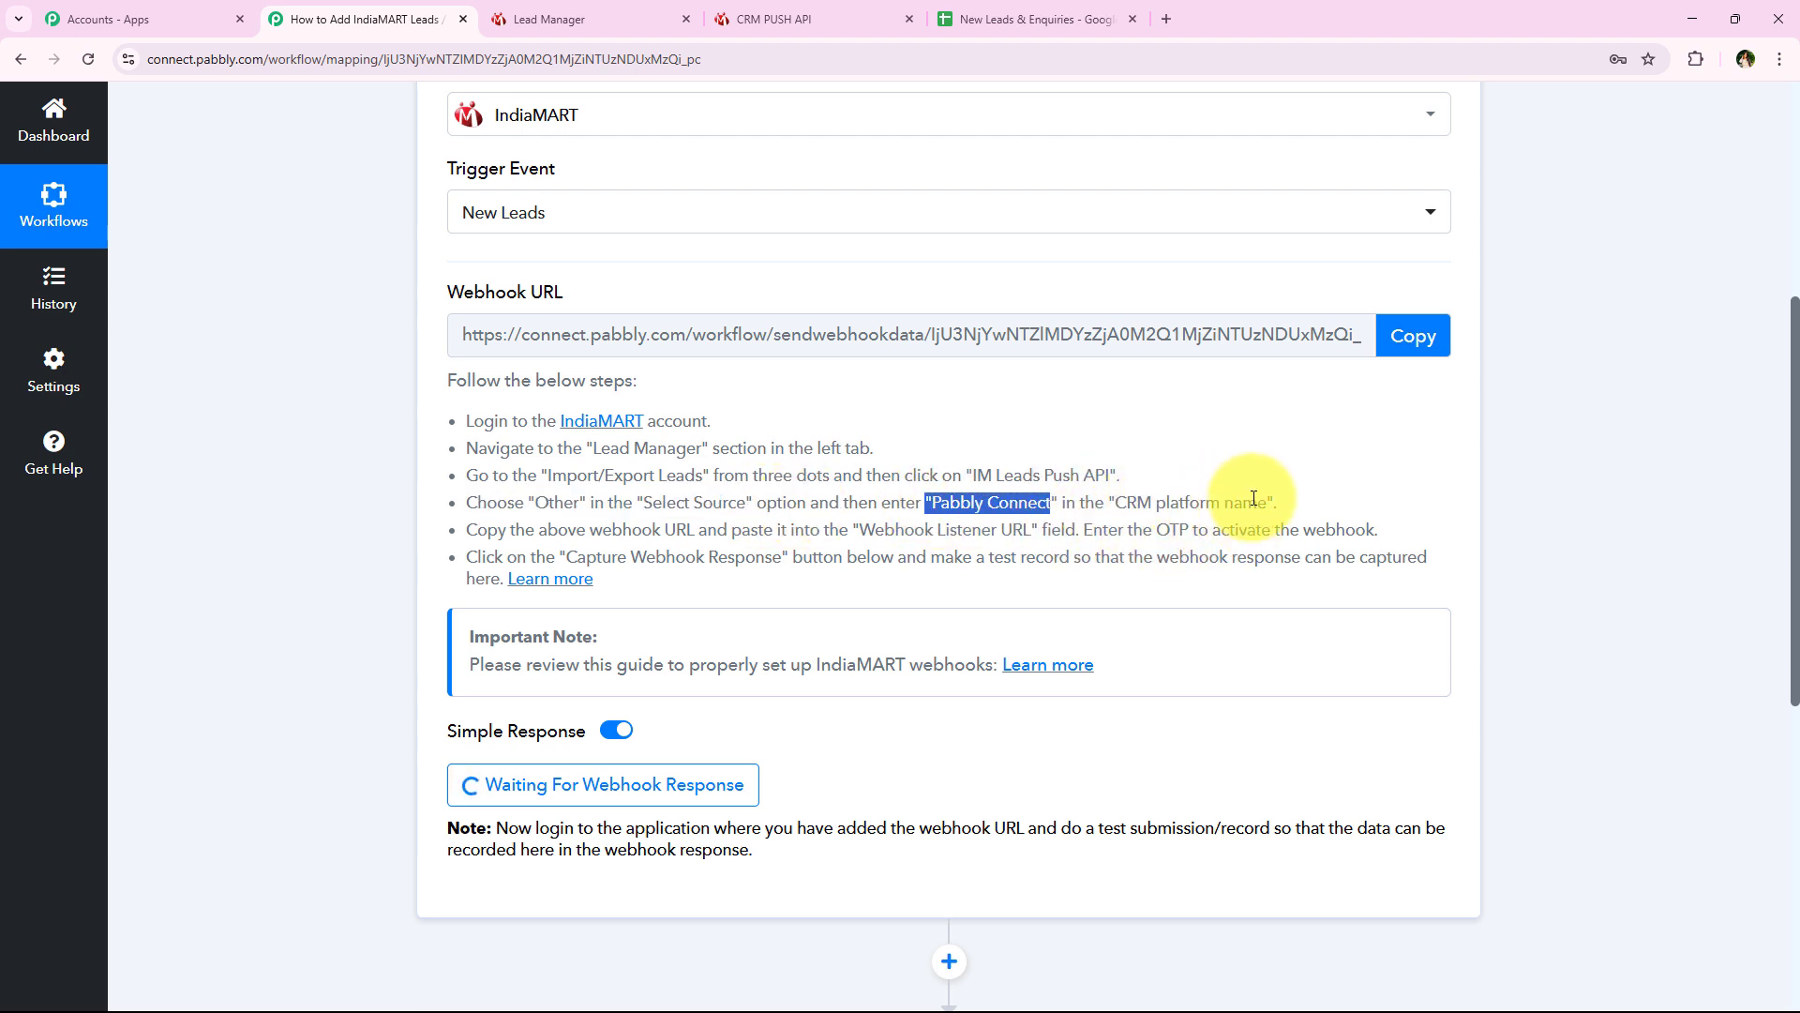
pyautogui.click(1312, 502)
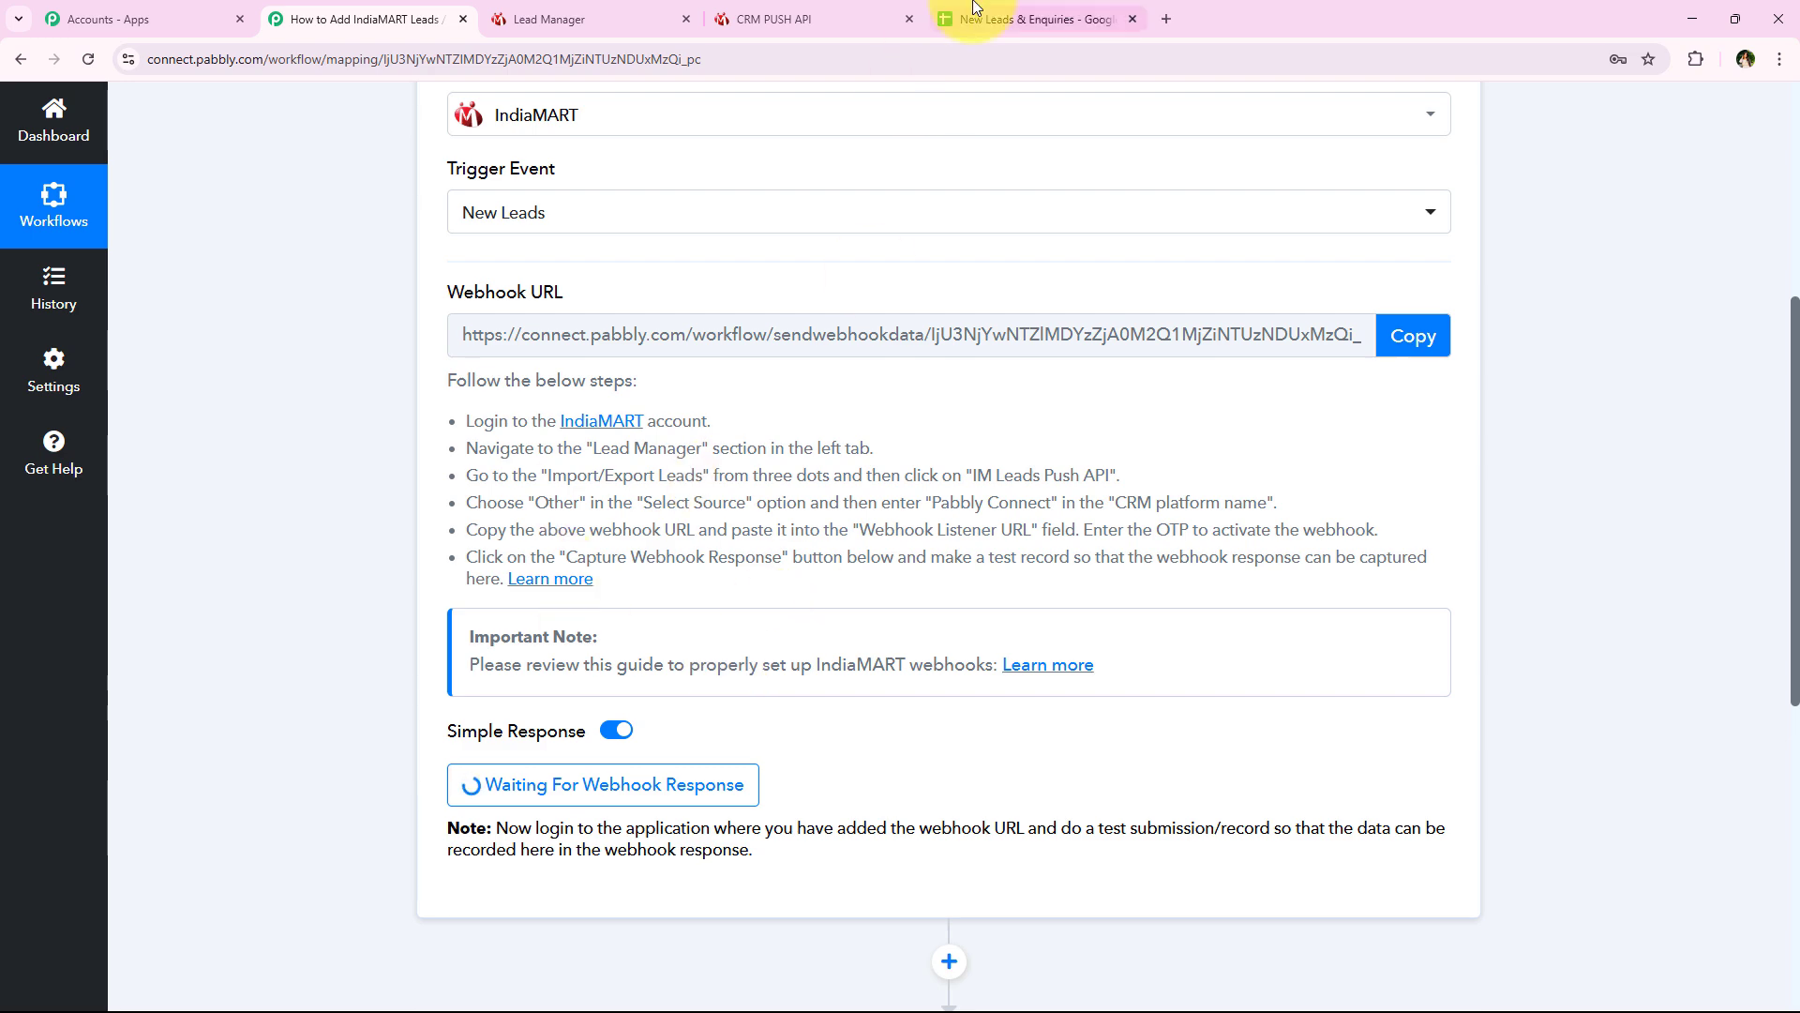
# On IndiaMART's Push API page, select Other as the source and enter Pabbly Connect as the CRM platform name
pyautogui.click(779, 19)
pyautogui.click(497, 437)
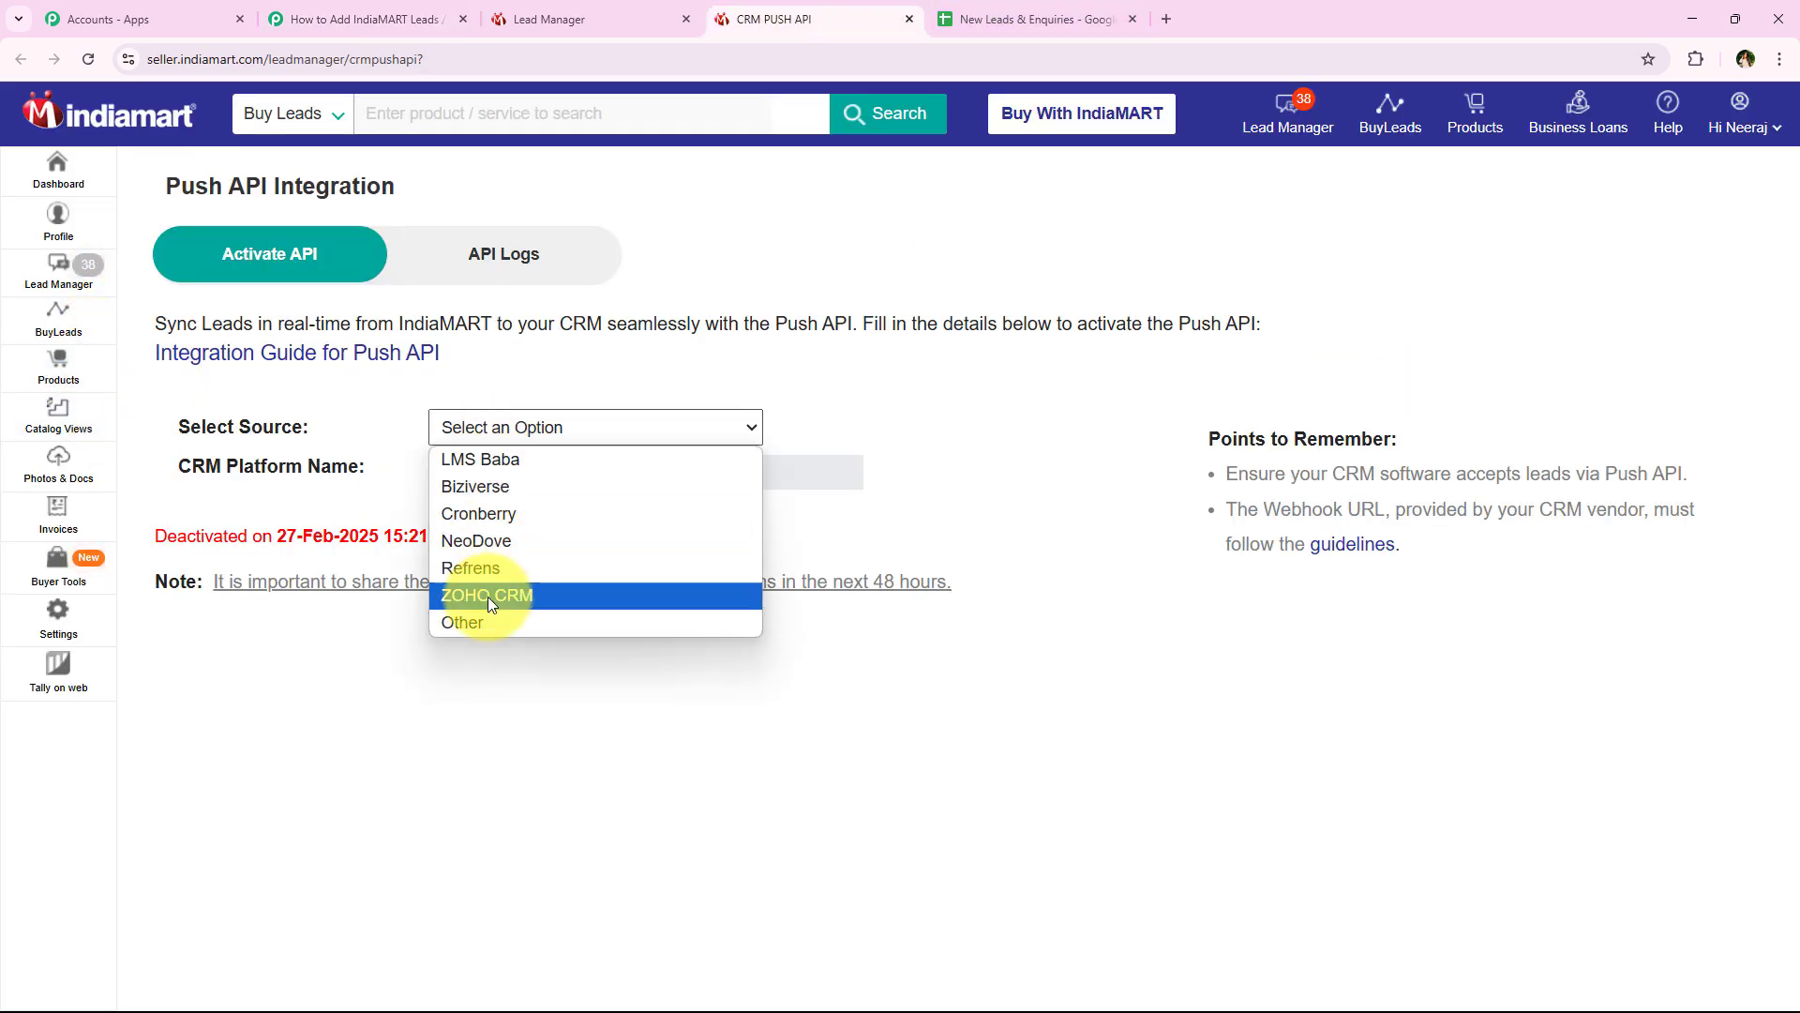
pyautogui.click(483, 619)
pyautogui.moveTo(784, 401); pyautogui.dragTo(1036, 411)
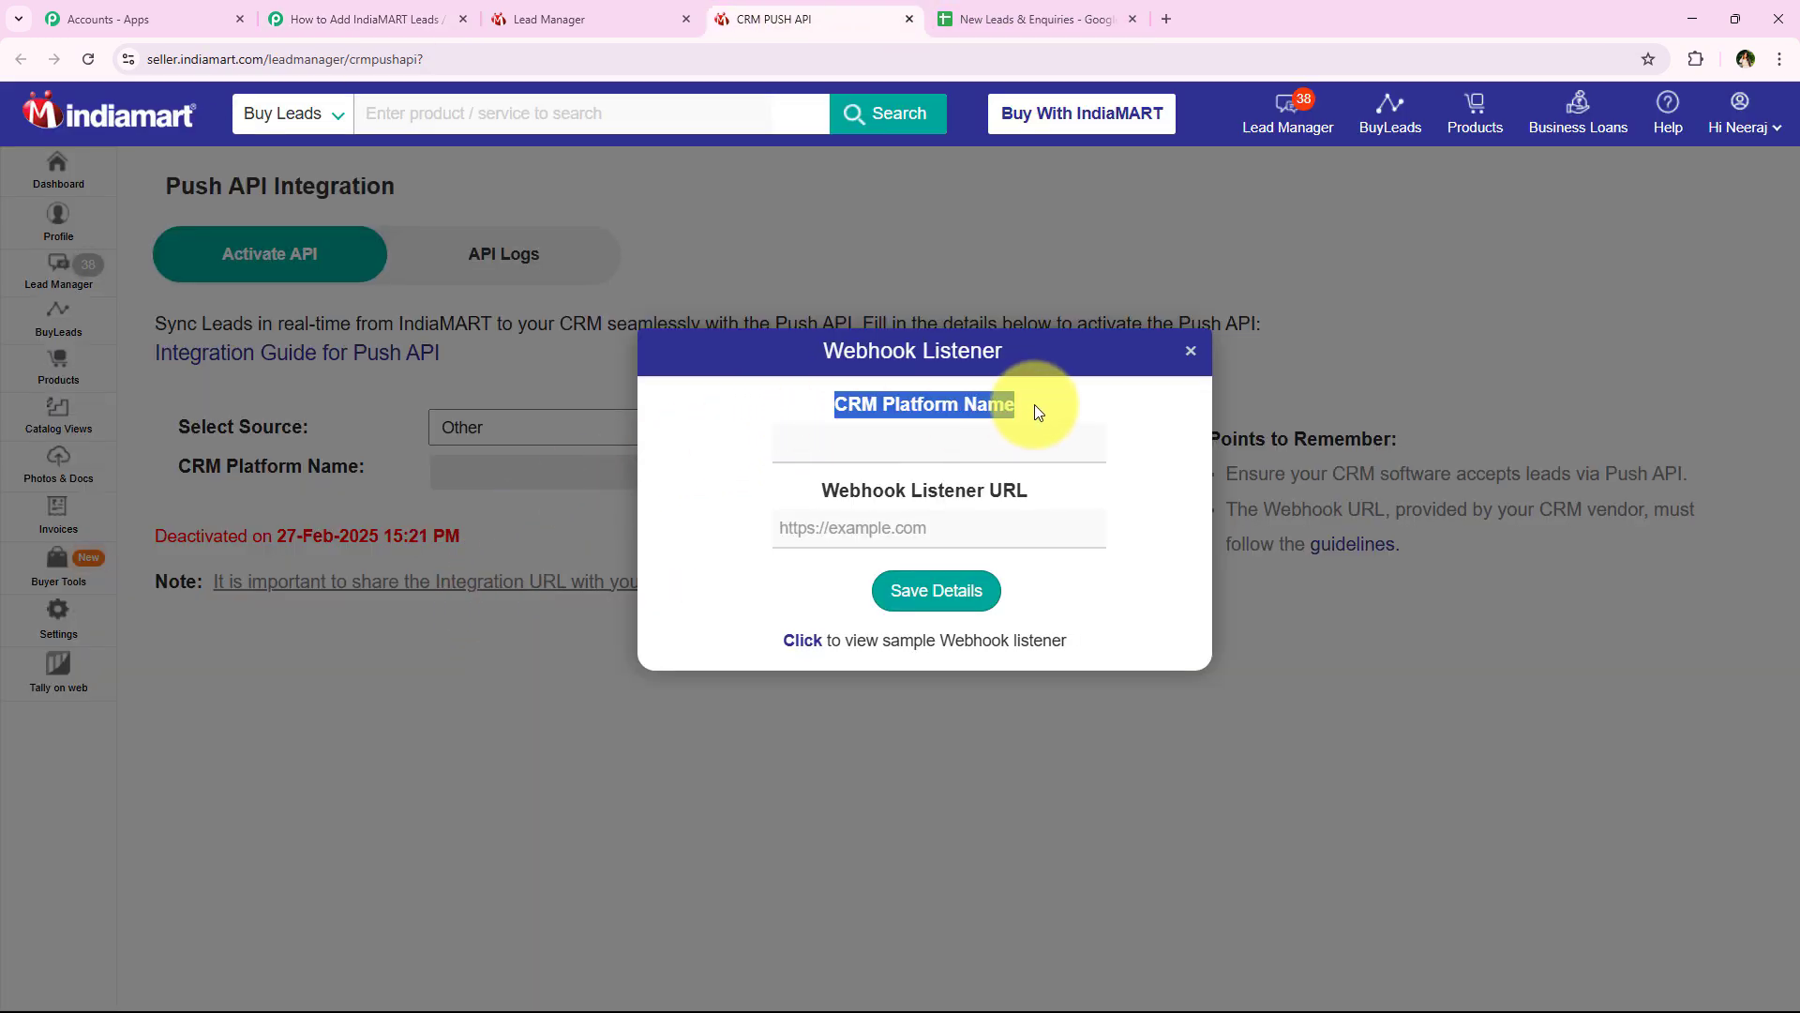
pyautogui.click(965, 442)
pyautogui.hotkey('ctrl', 'v')
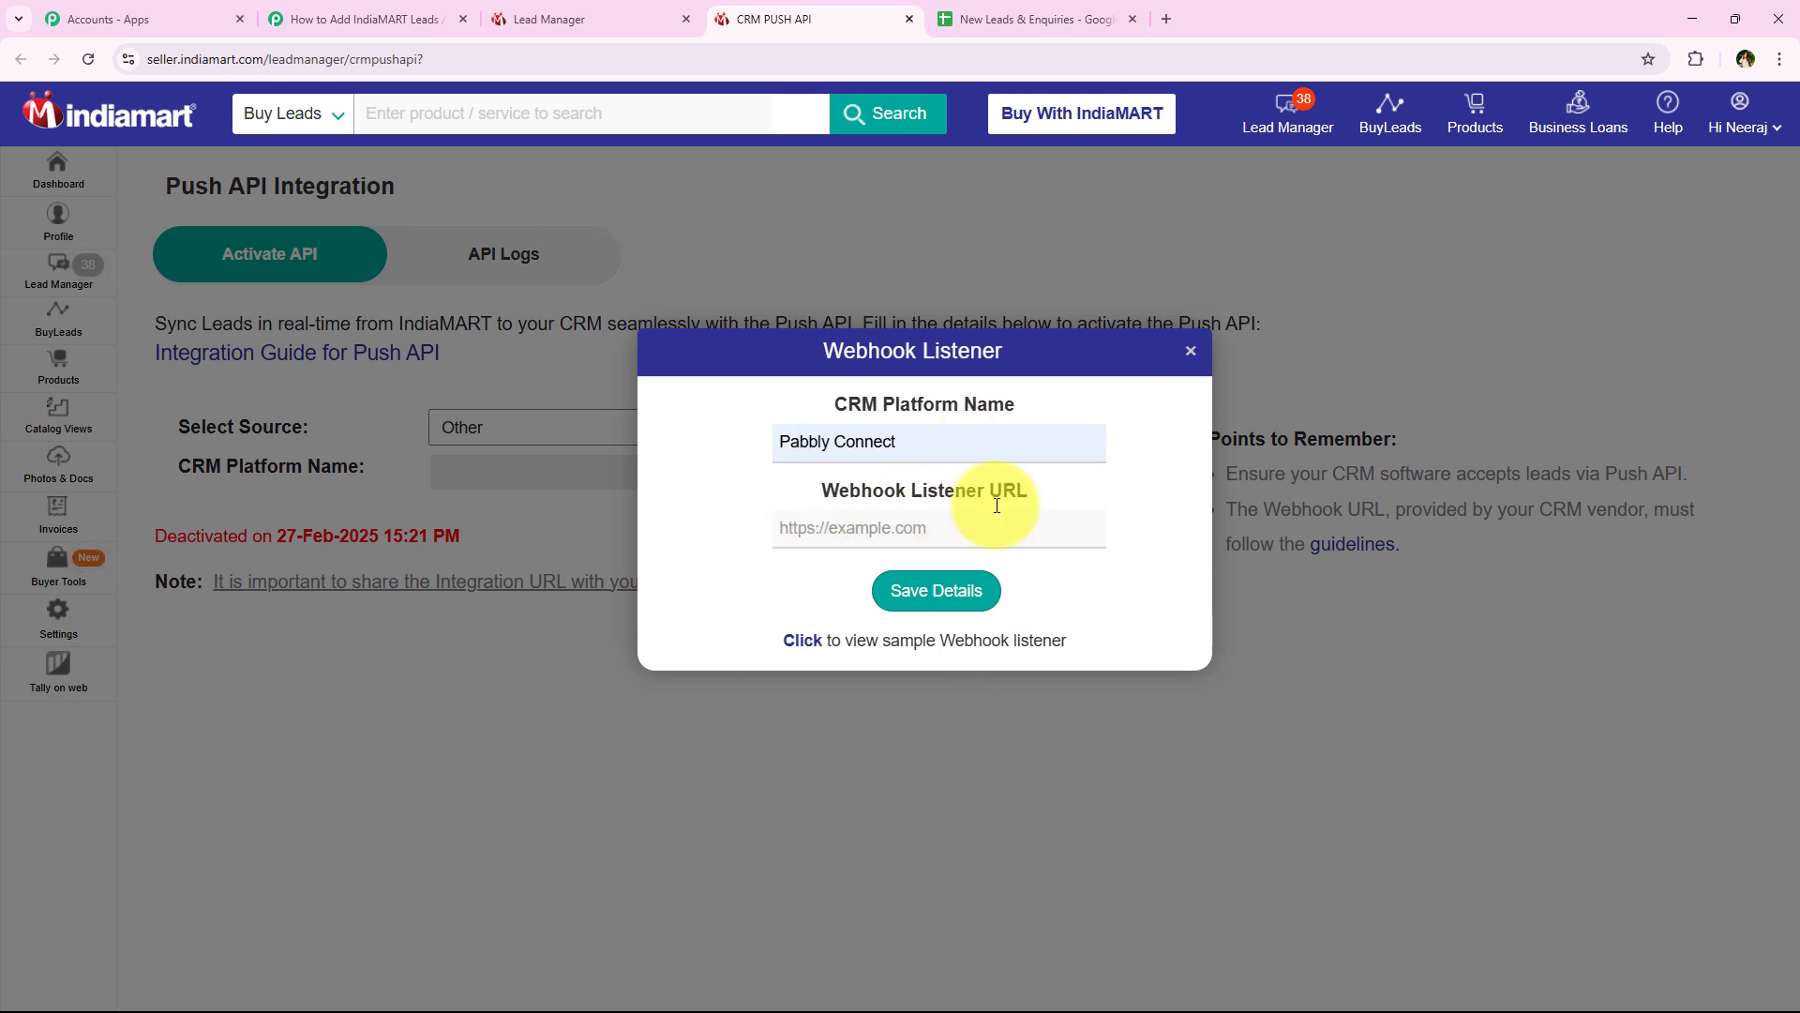
# Paste the copied Pabbly webhook URL as the Webhook Listener URL and save the details
pyautogui.moveTo(824, 490); pyautogui.dragTo(1117, 487)
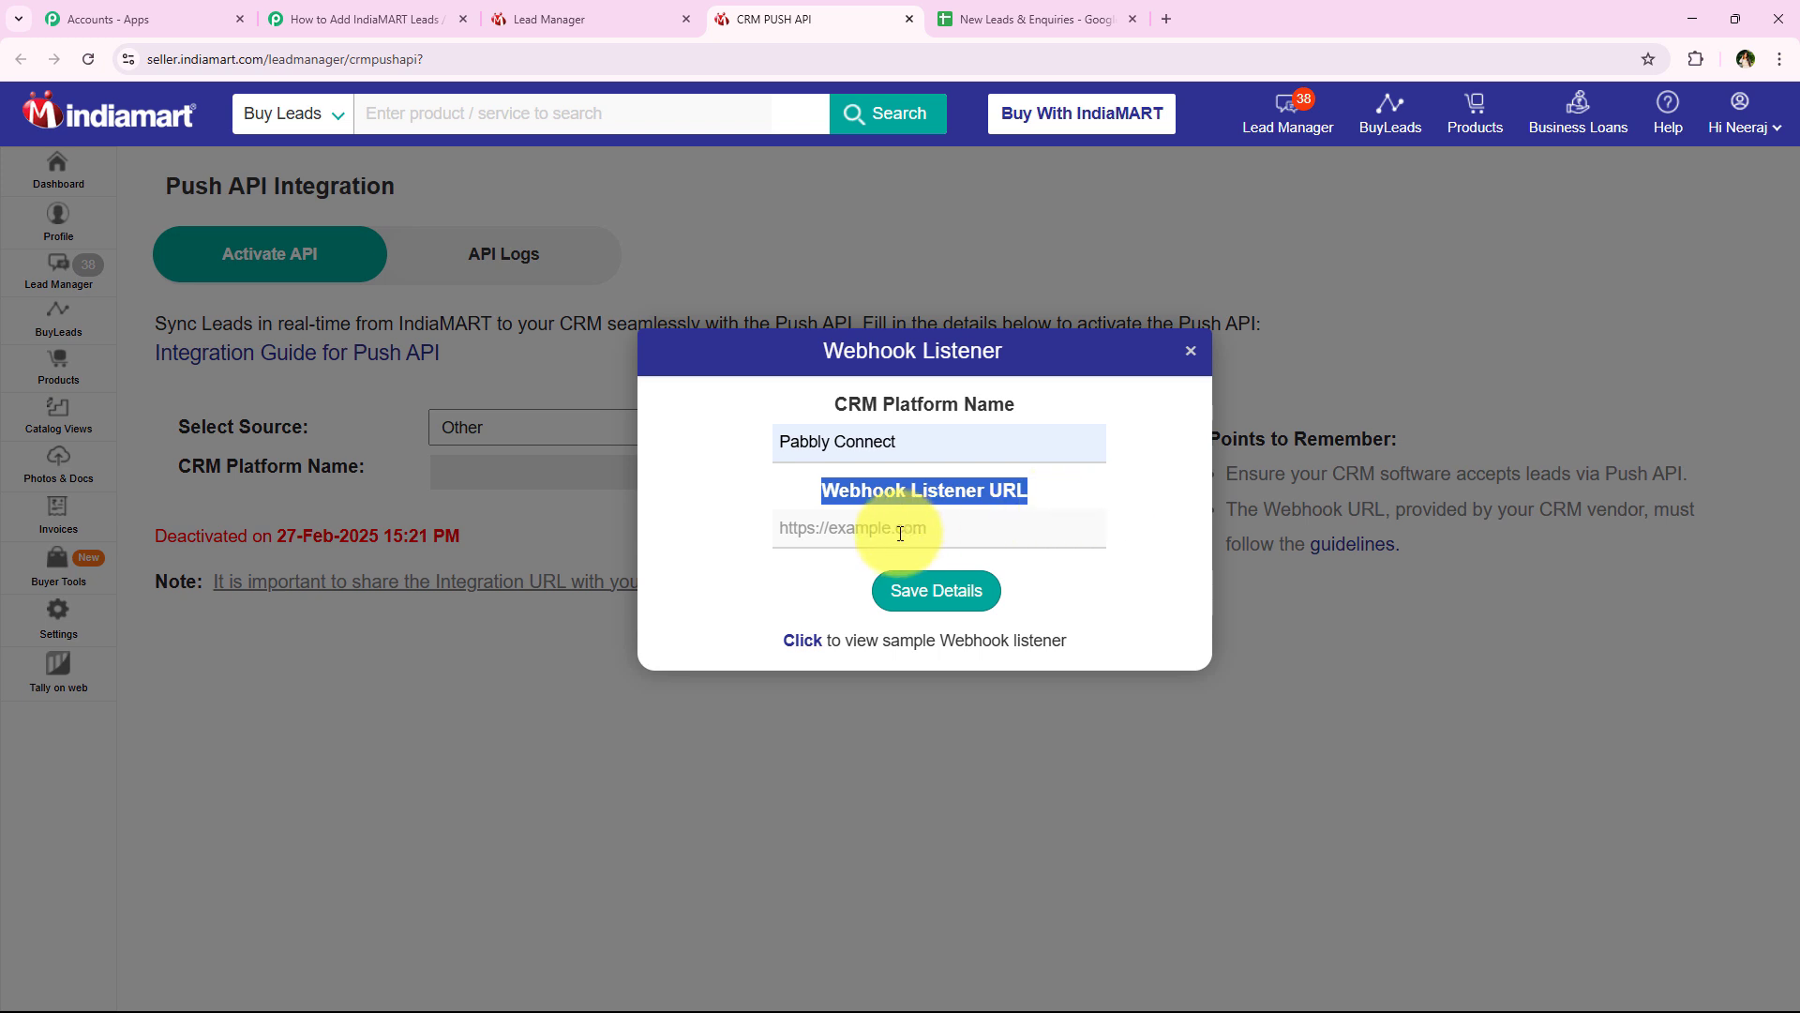
pyautogui.click(940, 530)
pyautogui.rightClick(939, 536)
pyautogui.click(1015, 727)
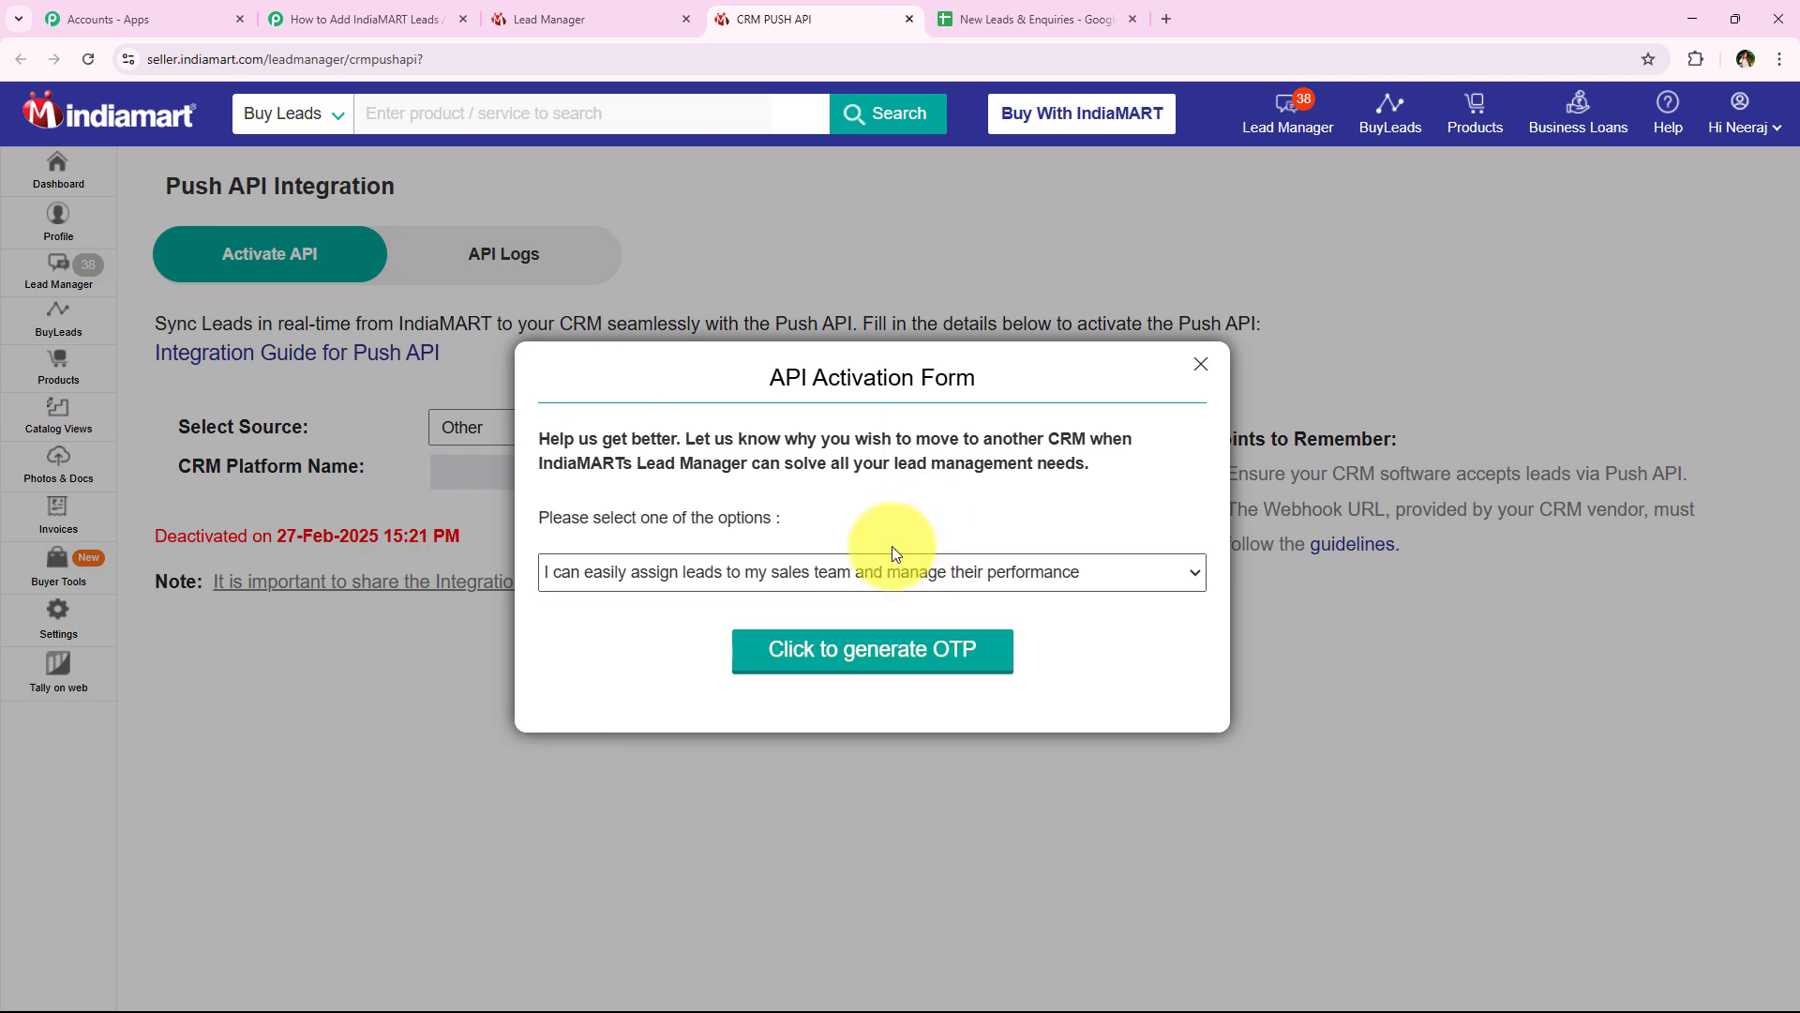
# Activate the Push API with the reason "I feel that I can permanently save the leads from IndiaMART and view later" and submit the one-time password
pyautogui.click(885, 572)
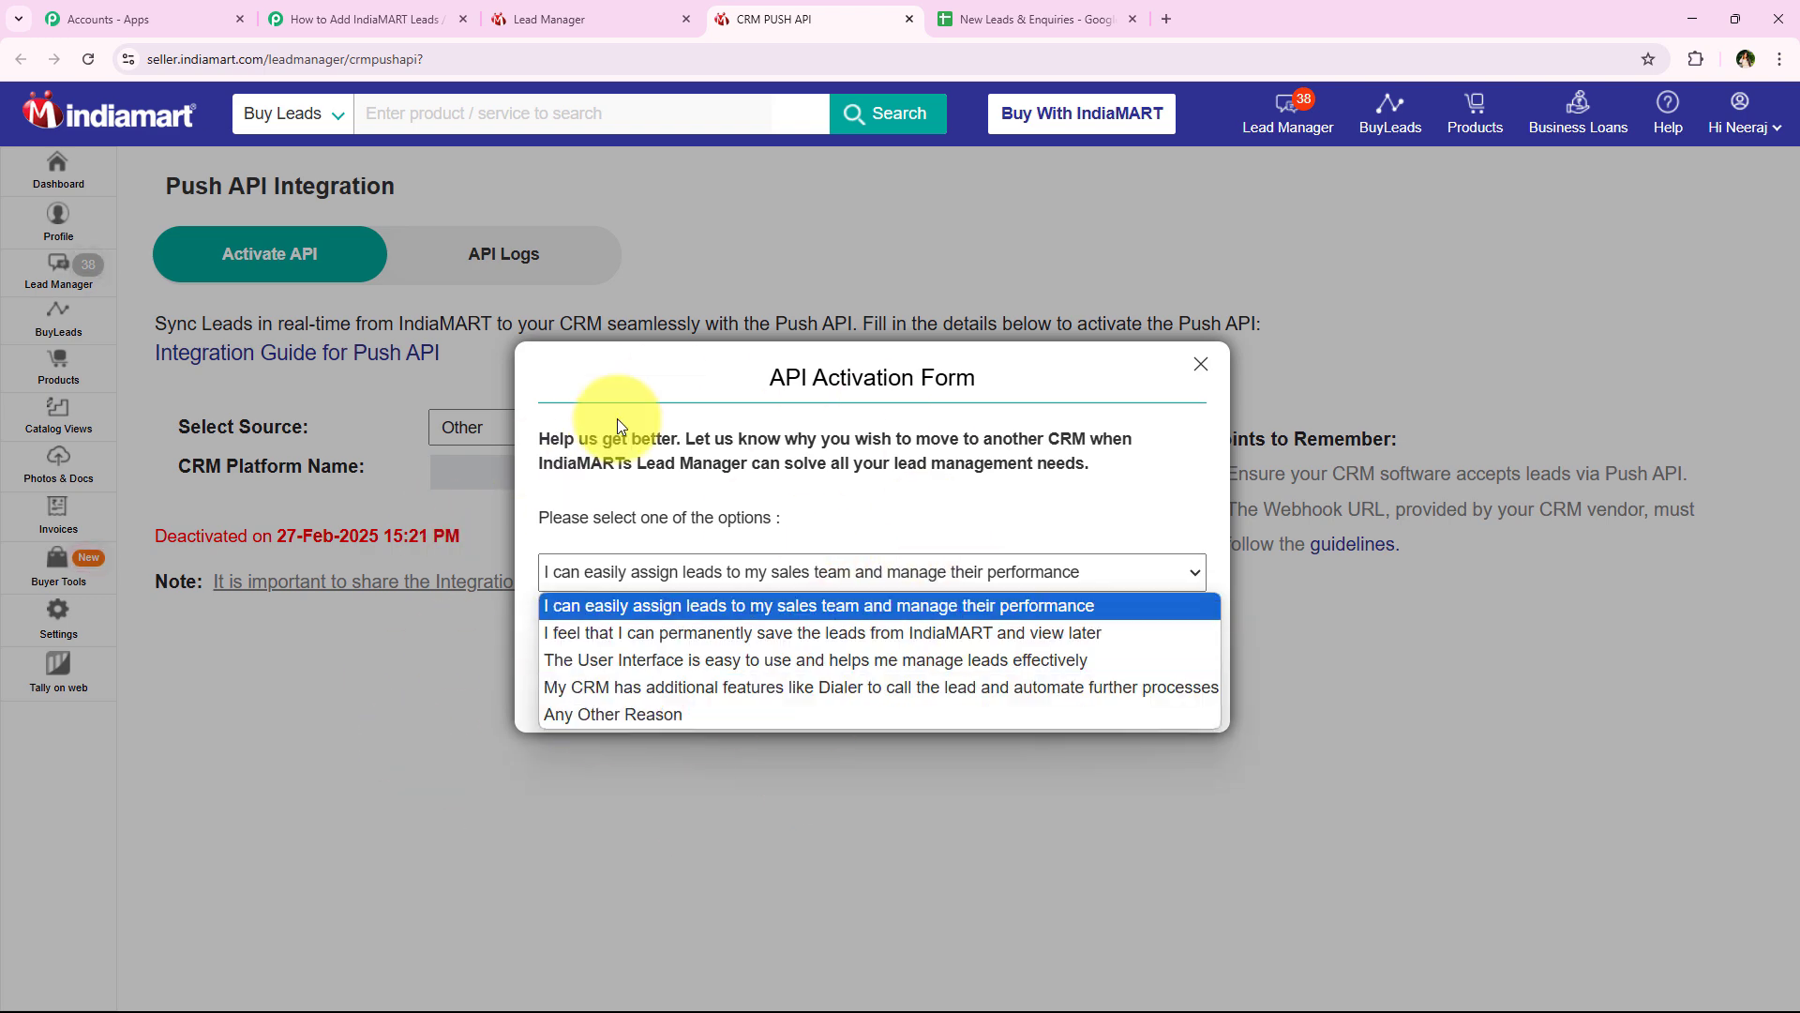
pyautogui.click(868, 574)
pyautogui.click(587, 580)
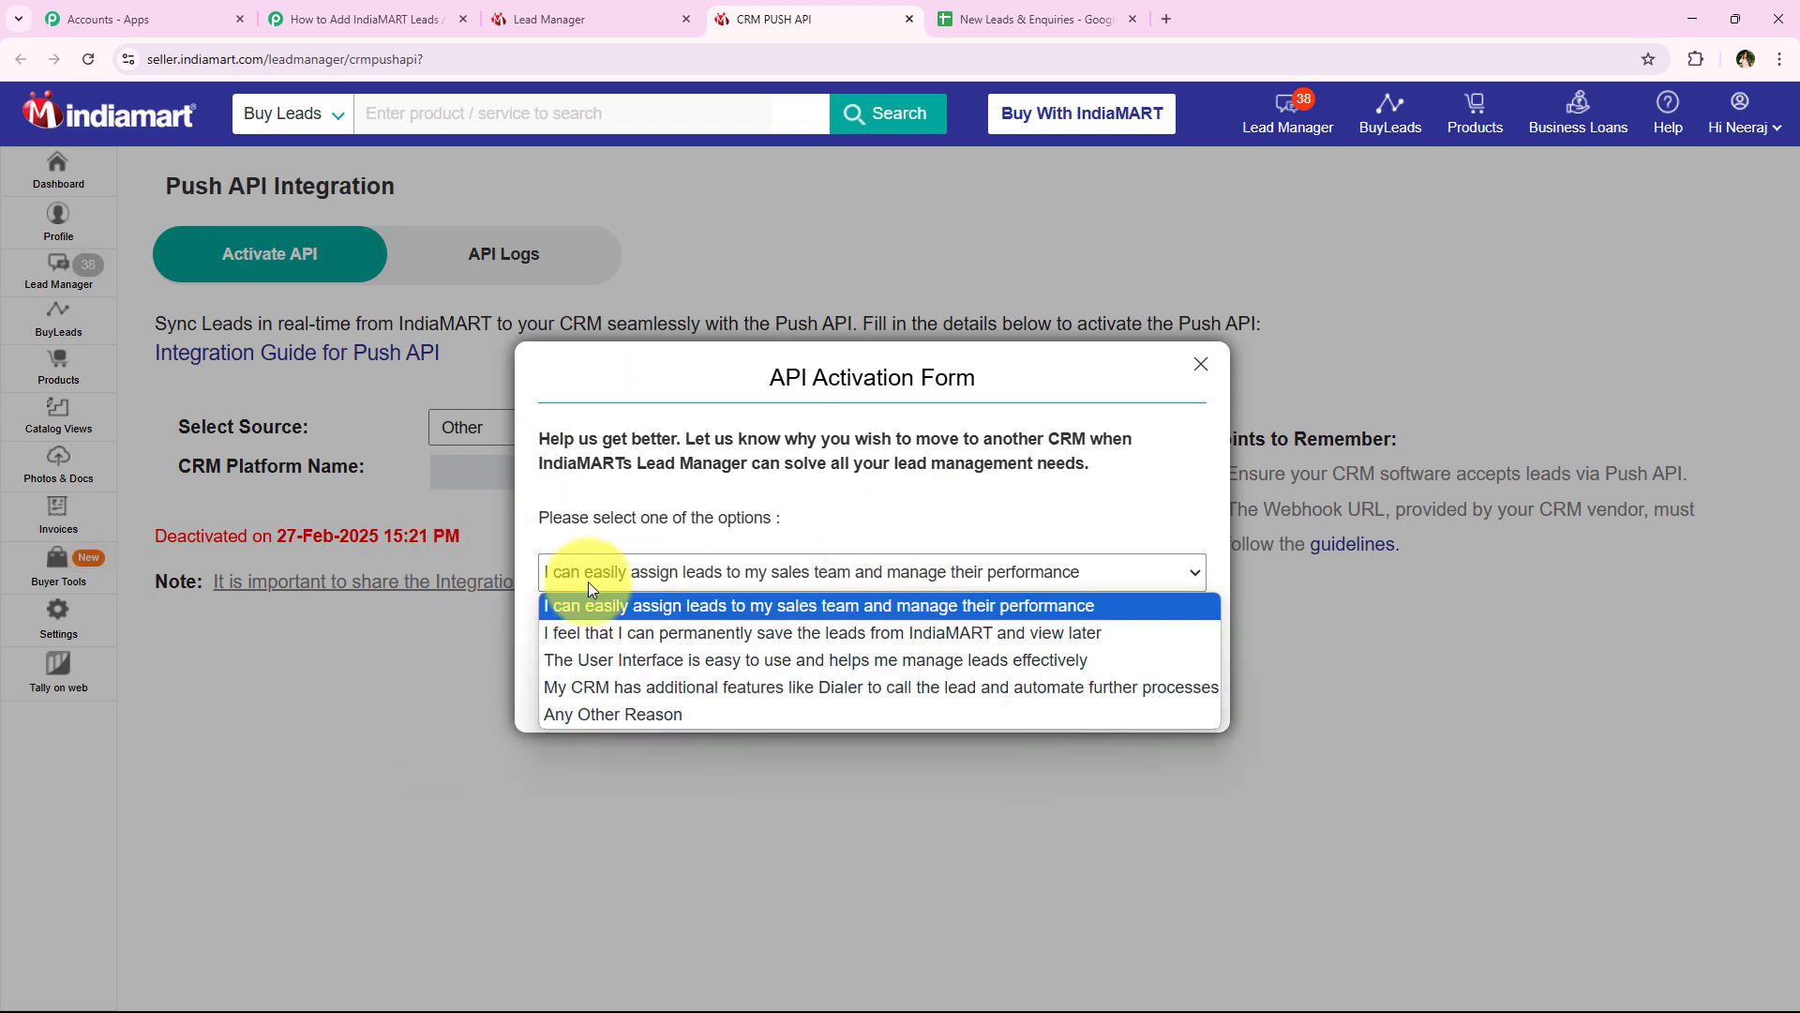
pyautogui.click(1157, 632)
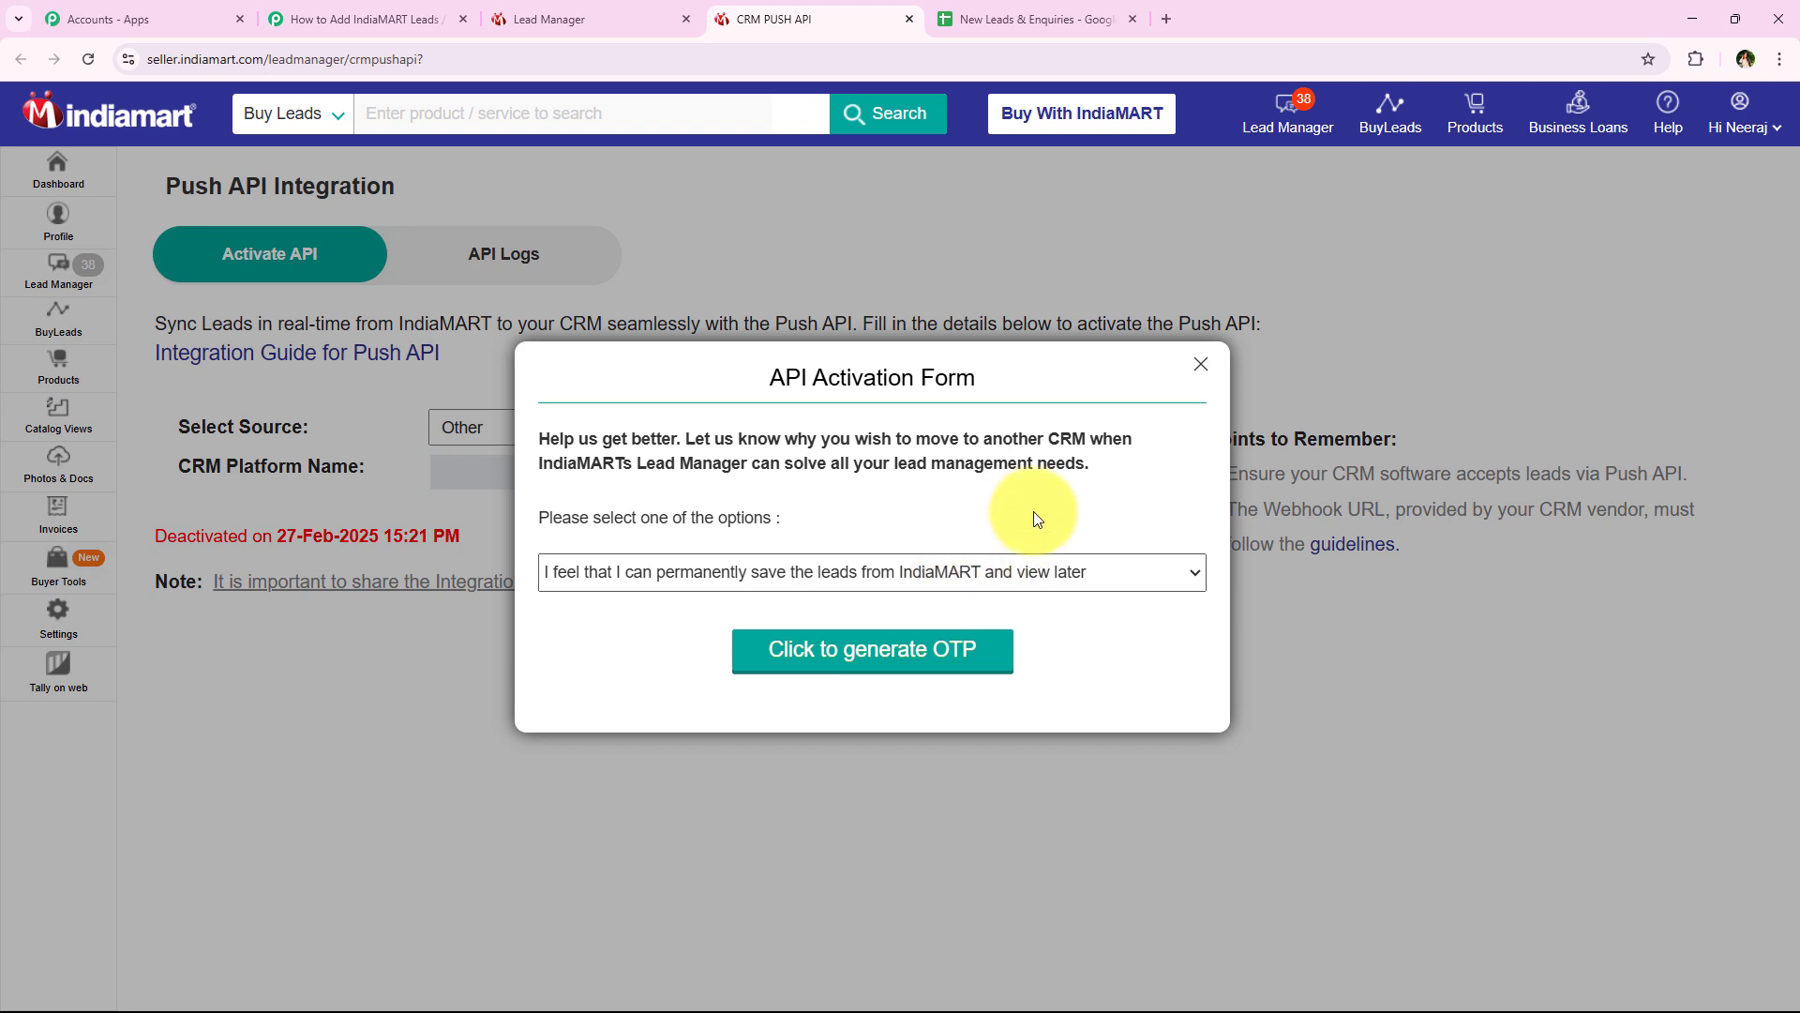
pyautogui.click(954, 670)
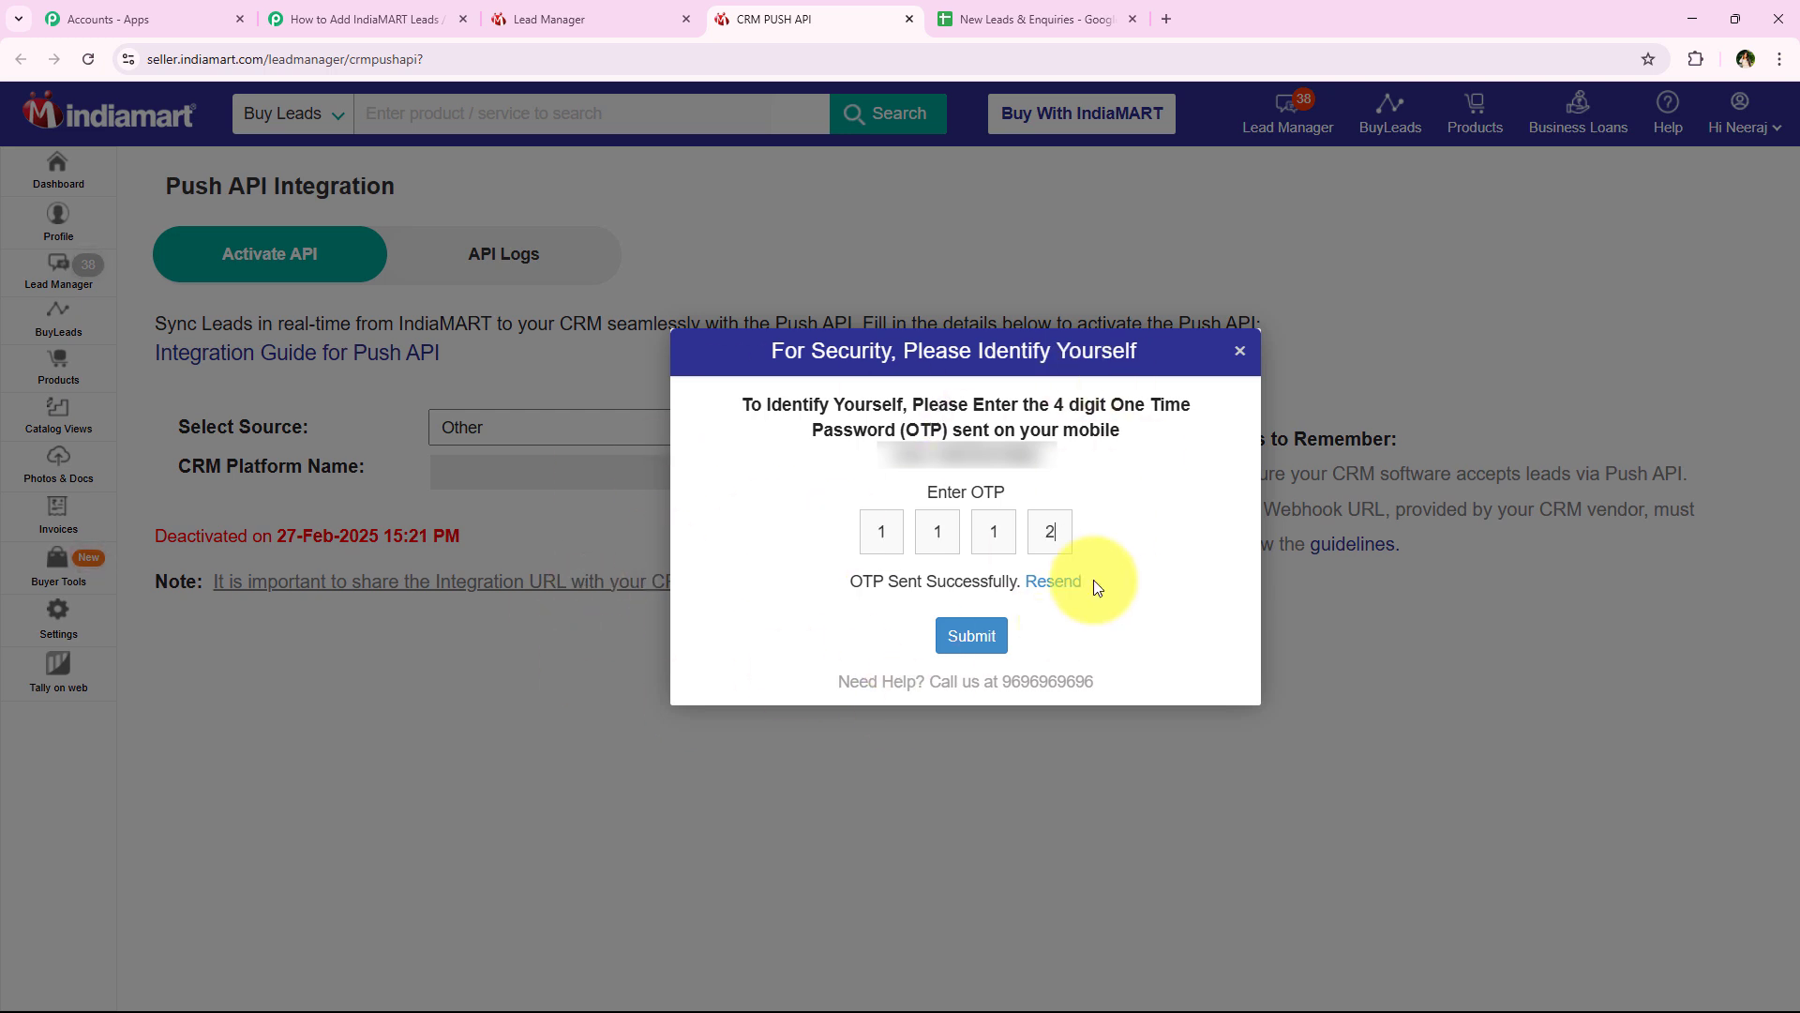
pyautogui.click(989, 652)
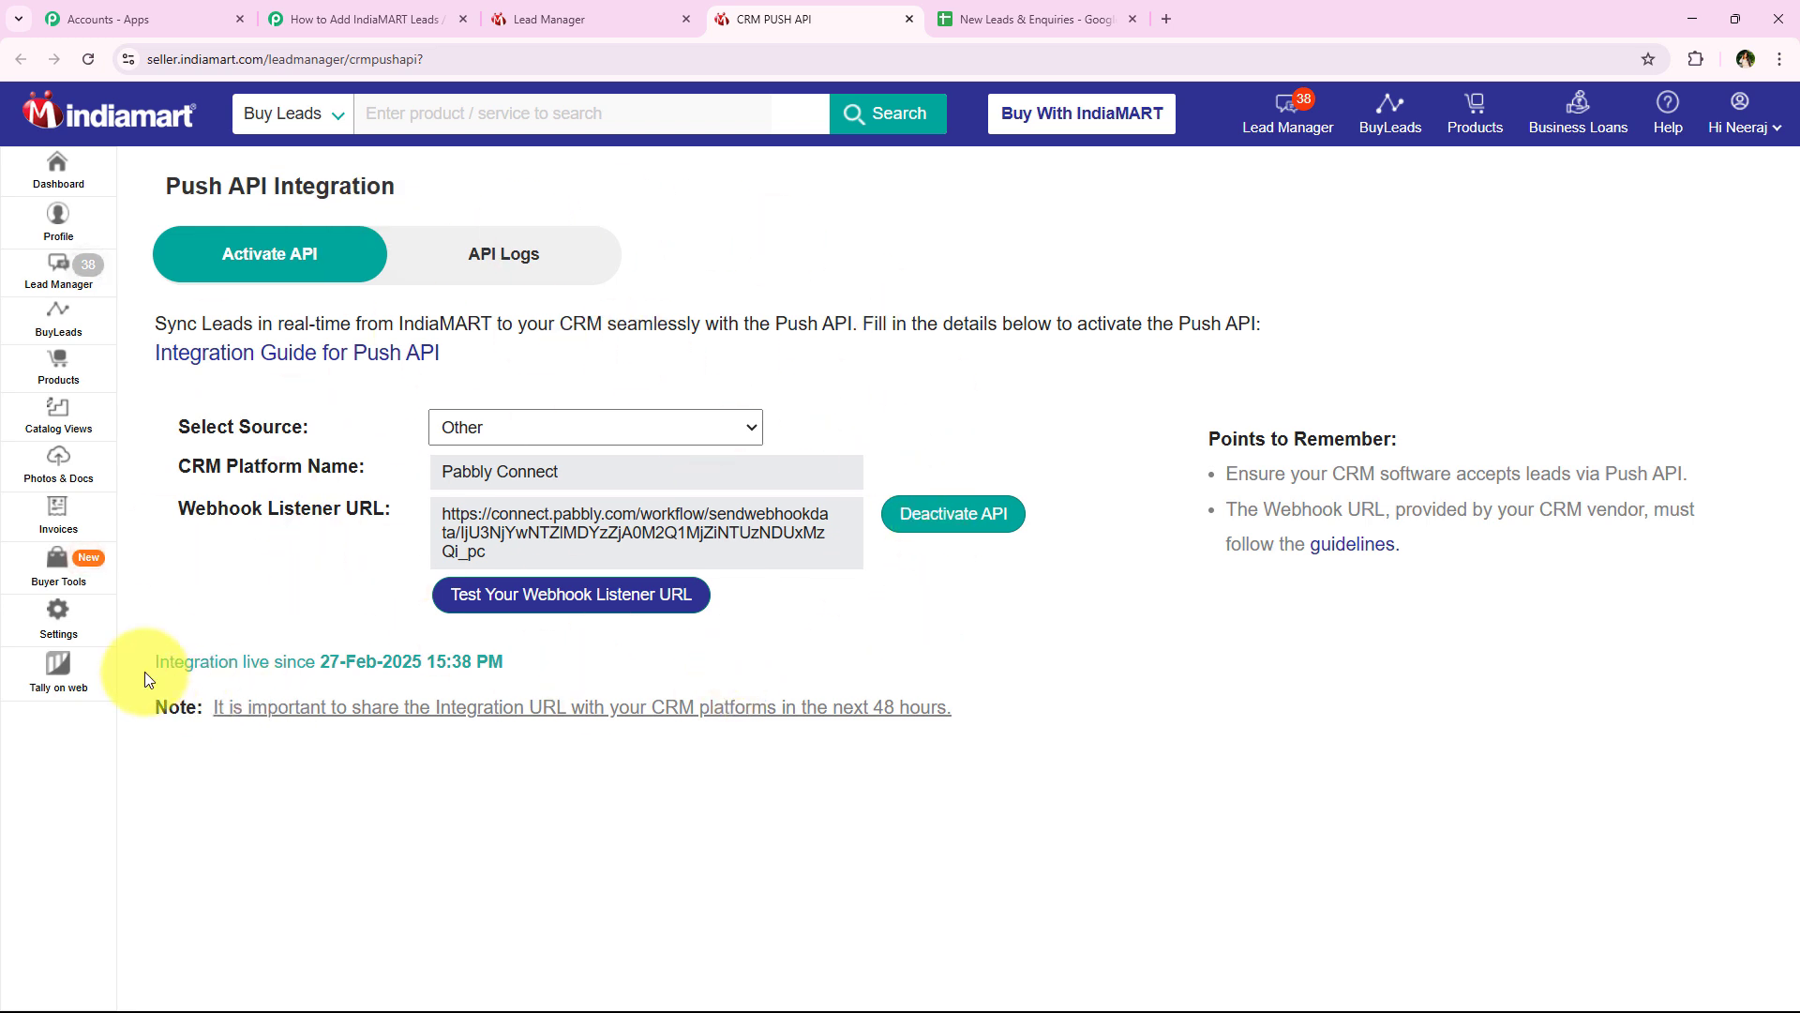
pyautogui.moveTo(151, 662); pyautogui.dragTo(269, 663)
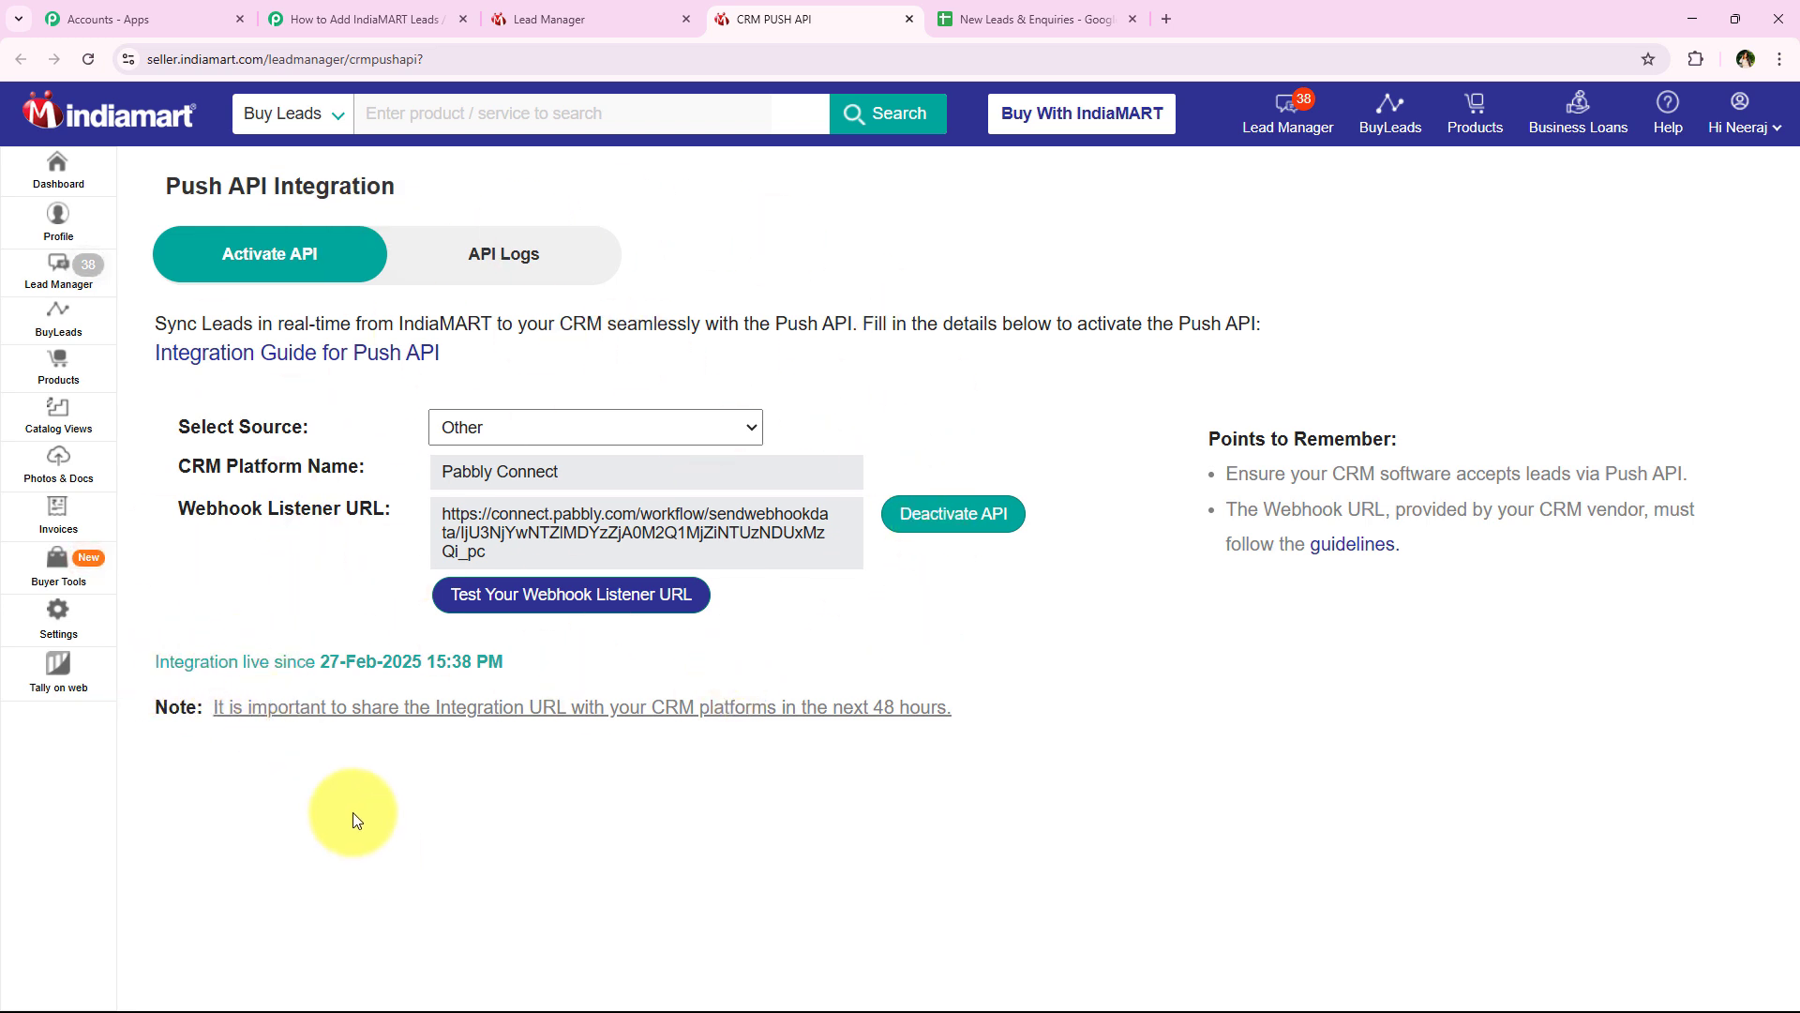
# Return to the Pabbly Connect workflow and read the trigger's note on sending a test submission for the webhook response
pyautogui.click(344, 19)
pyautogui.scroll(5, 227, 510)
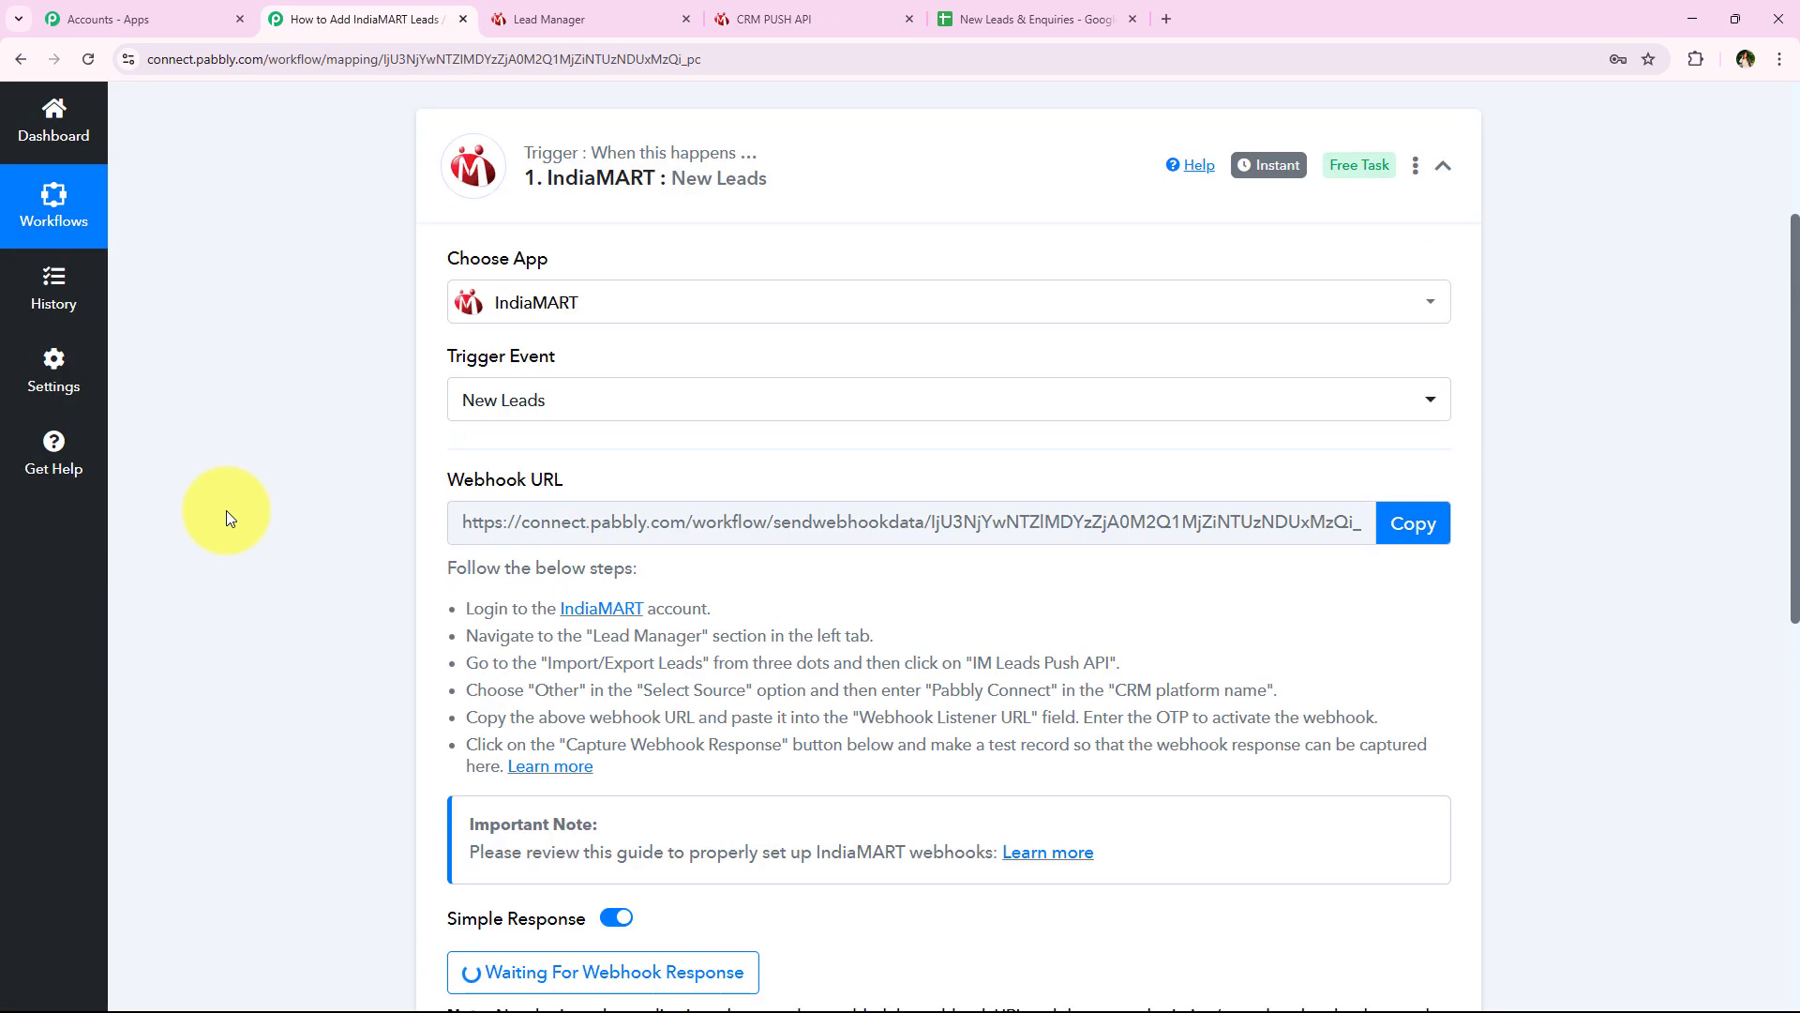
pyautogui.scroll(-5, 311, 343)
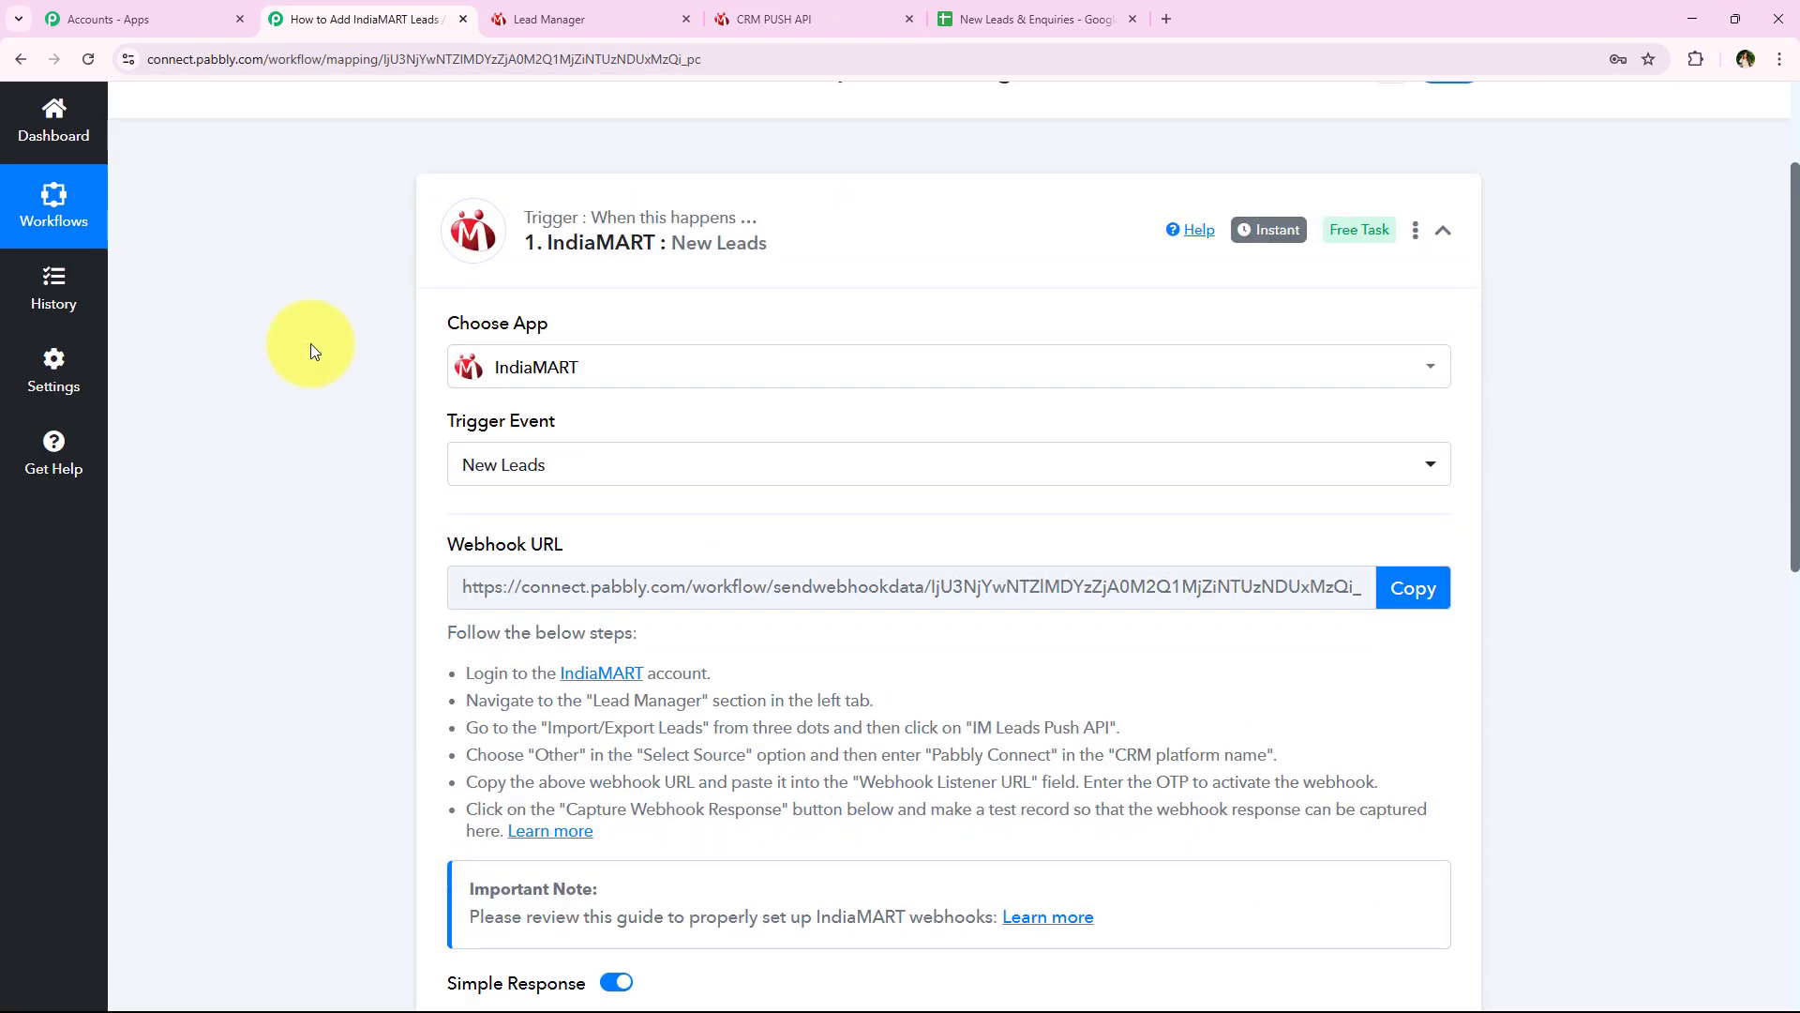
pyautogui.scroll(-3, 298, 377)
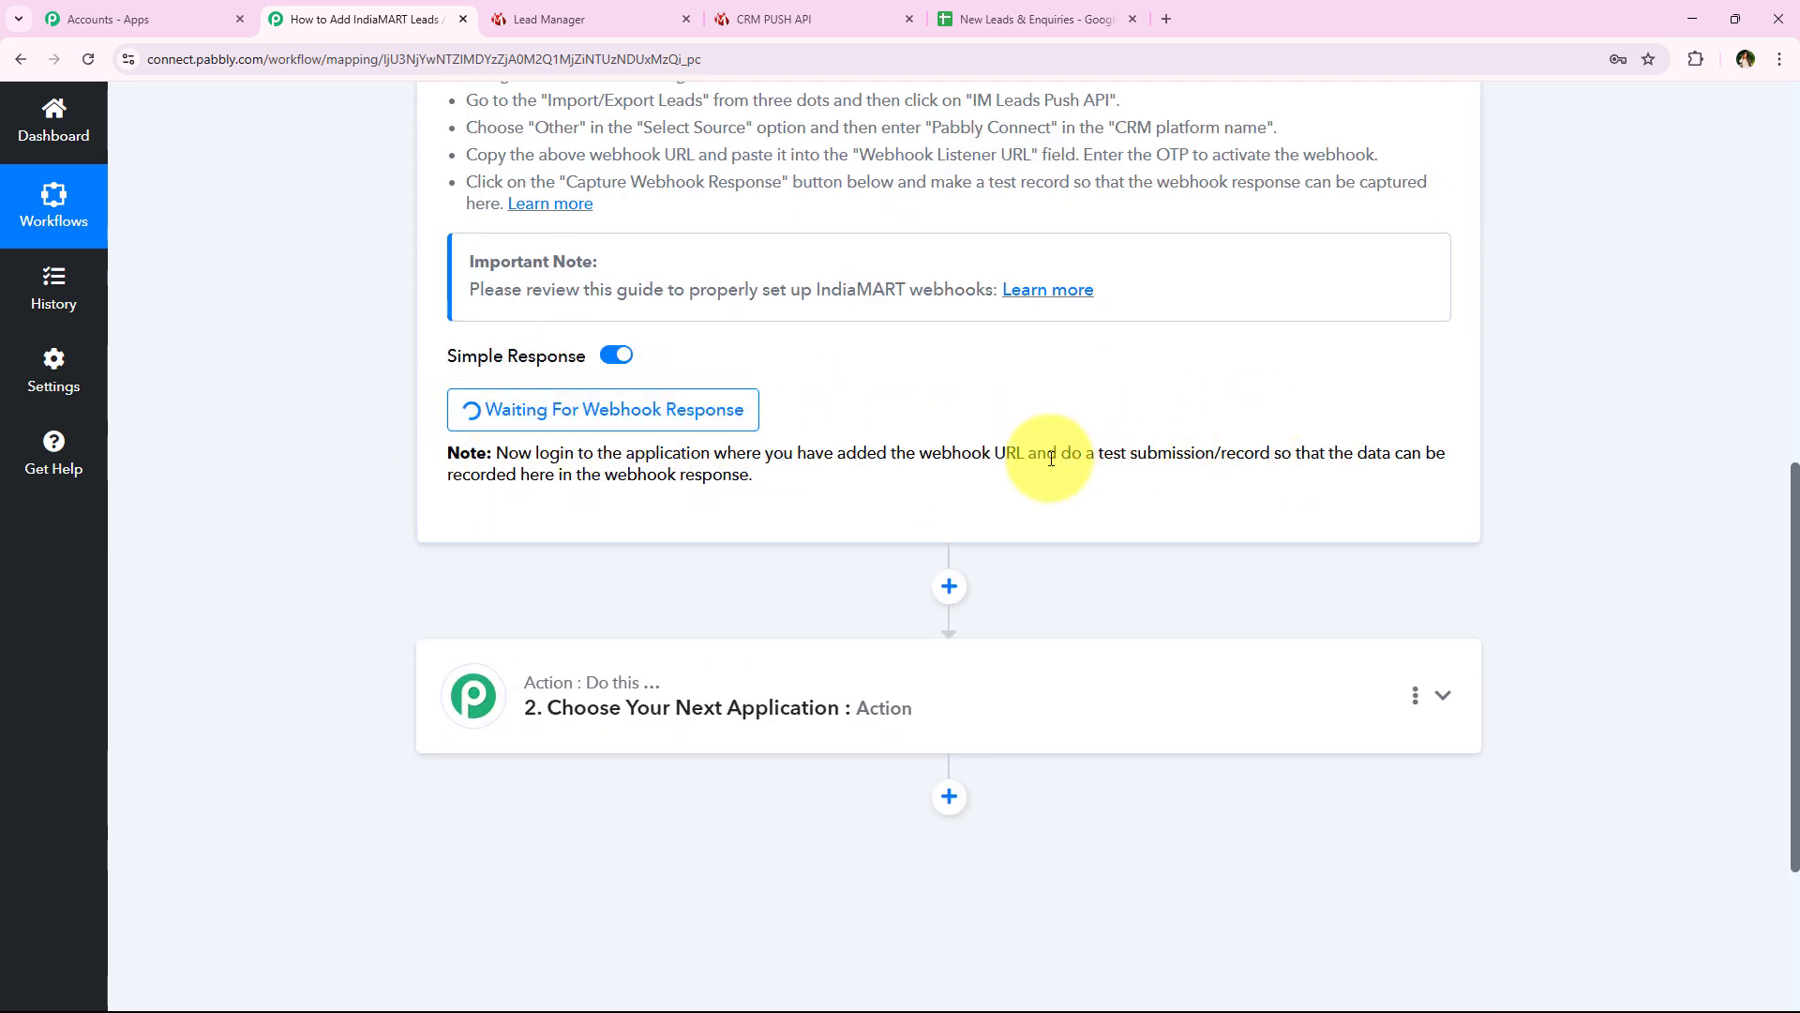
pyautogui.moveTo(1063, 455); pyautogui.dragTo(1268, 466)
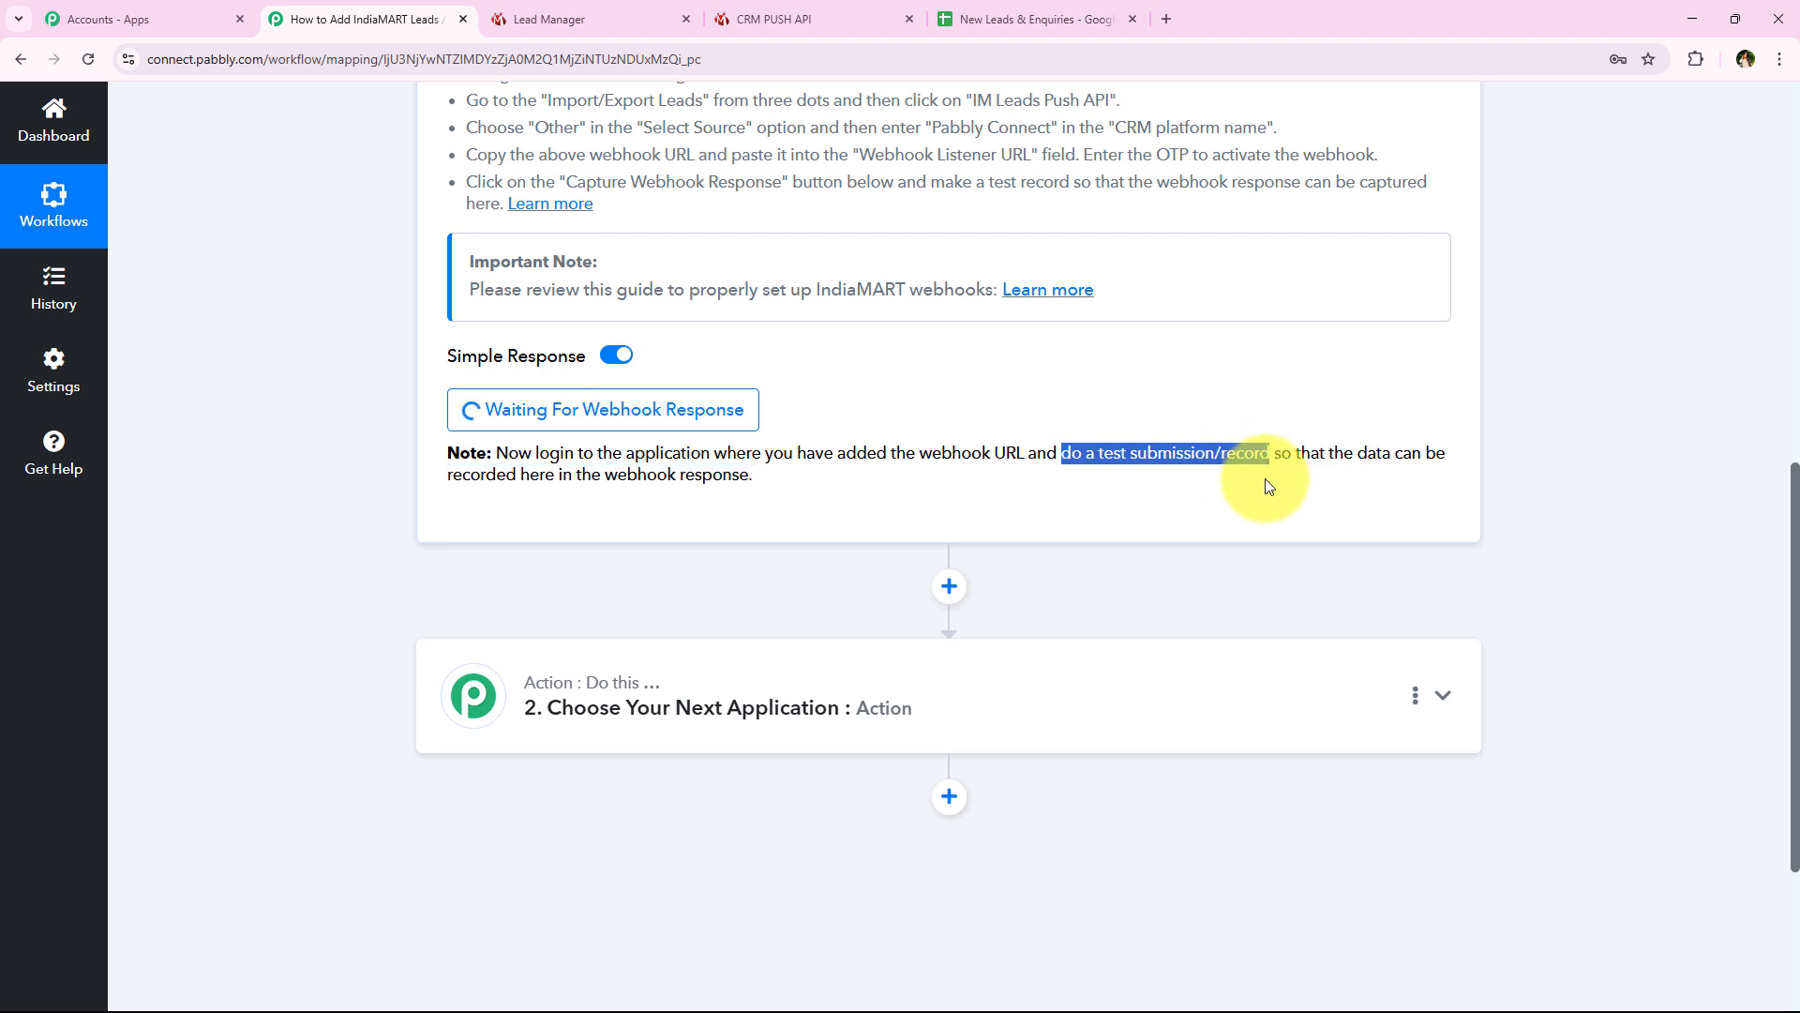
pyautogui.click(548, 576)
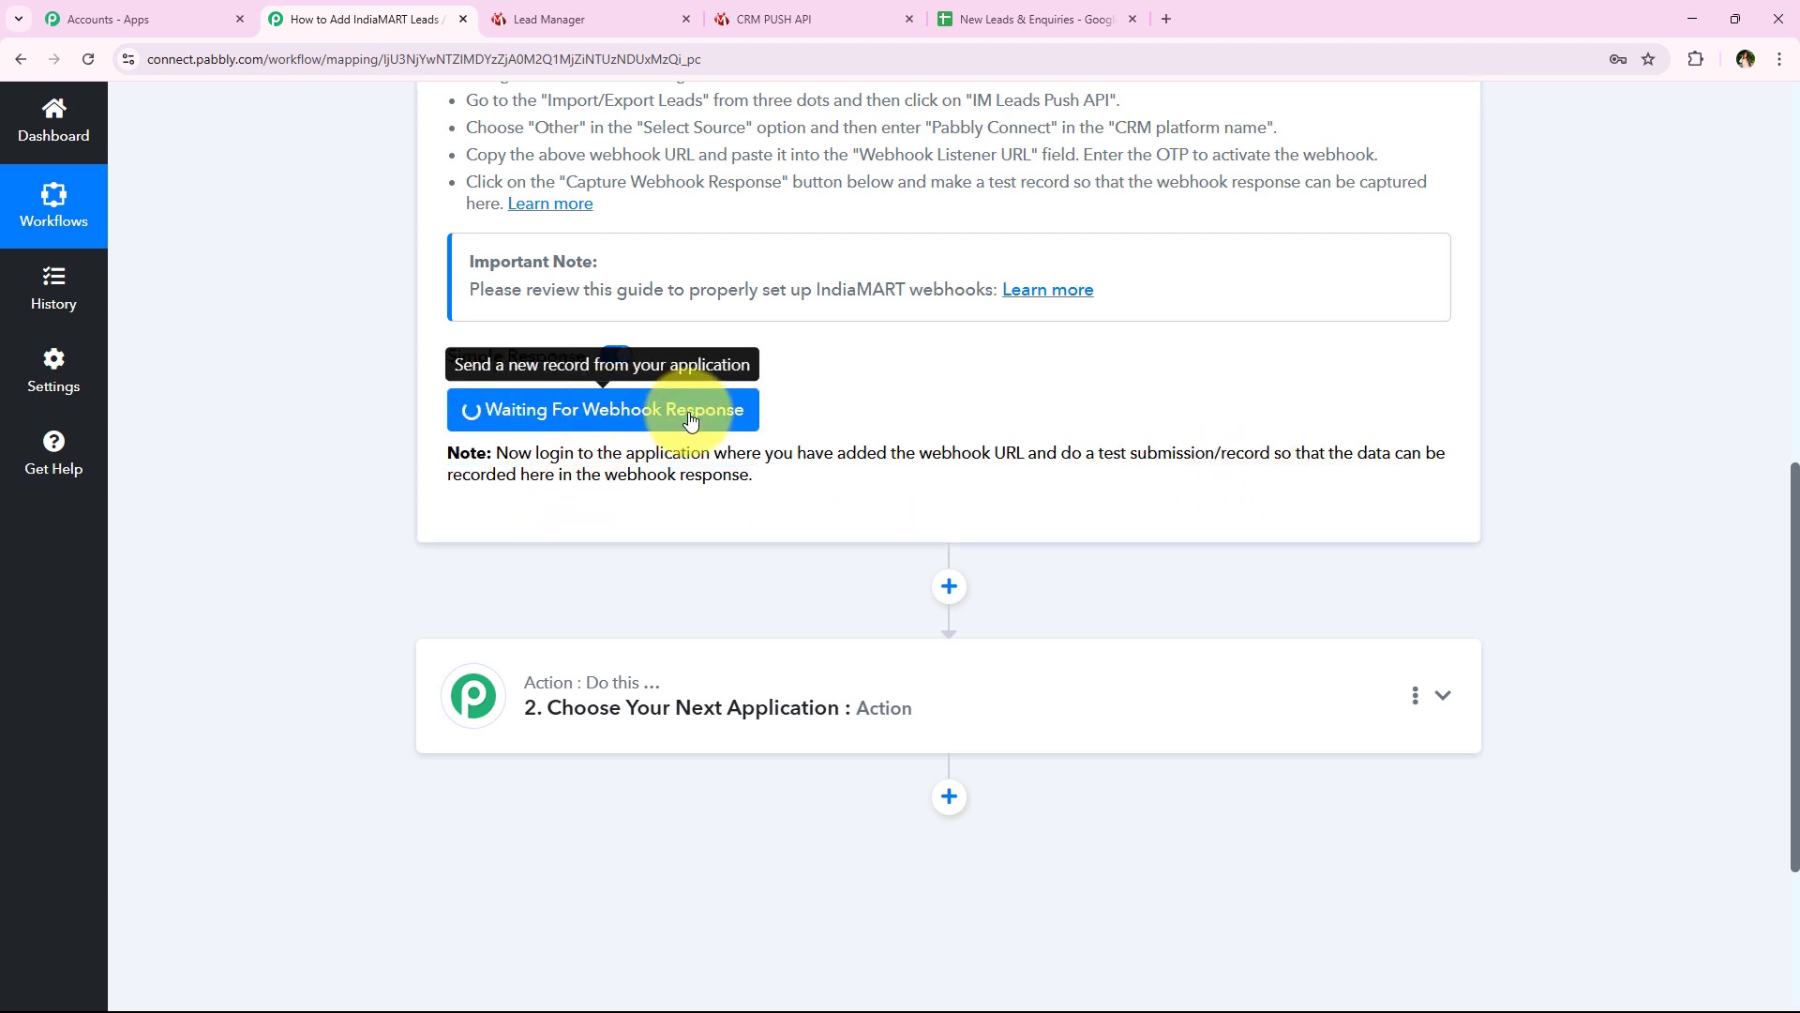
pyautogui.moveTo(1097, 454); pyautogui.dragTo(1272, 454)
pyautogui.click(1246, 560)
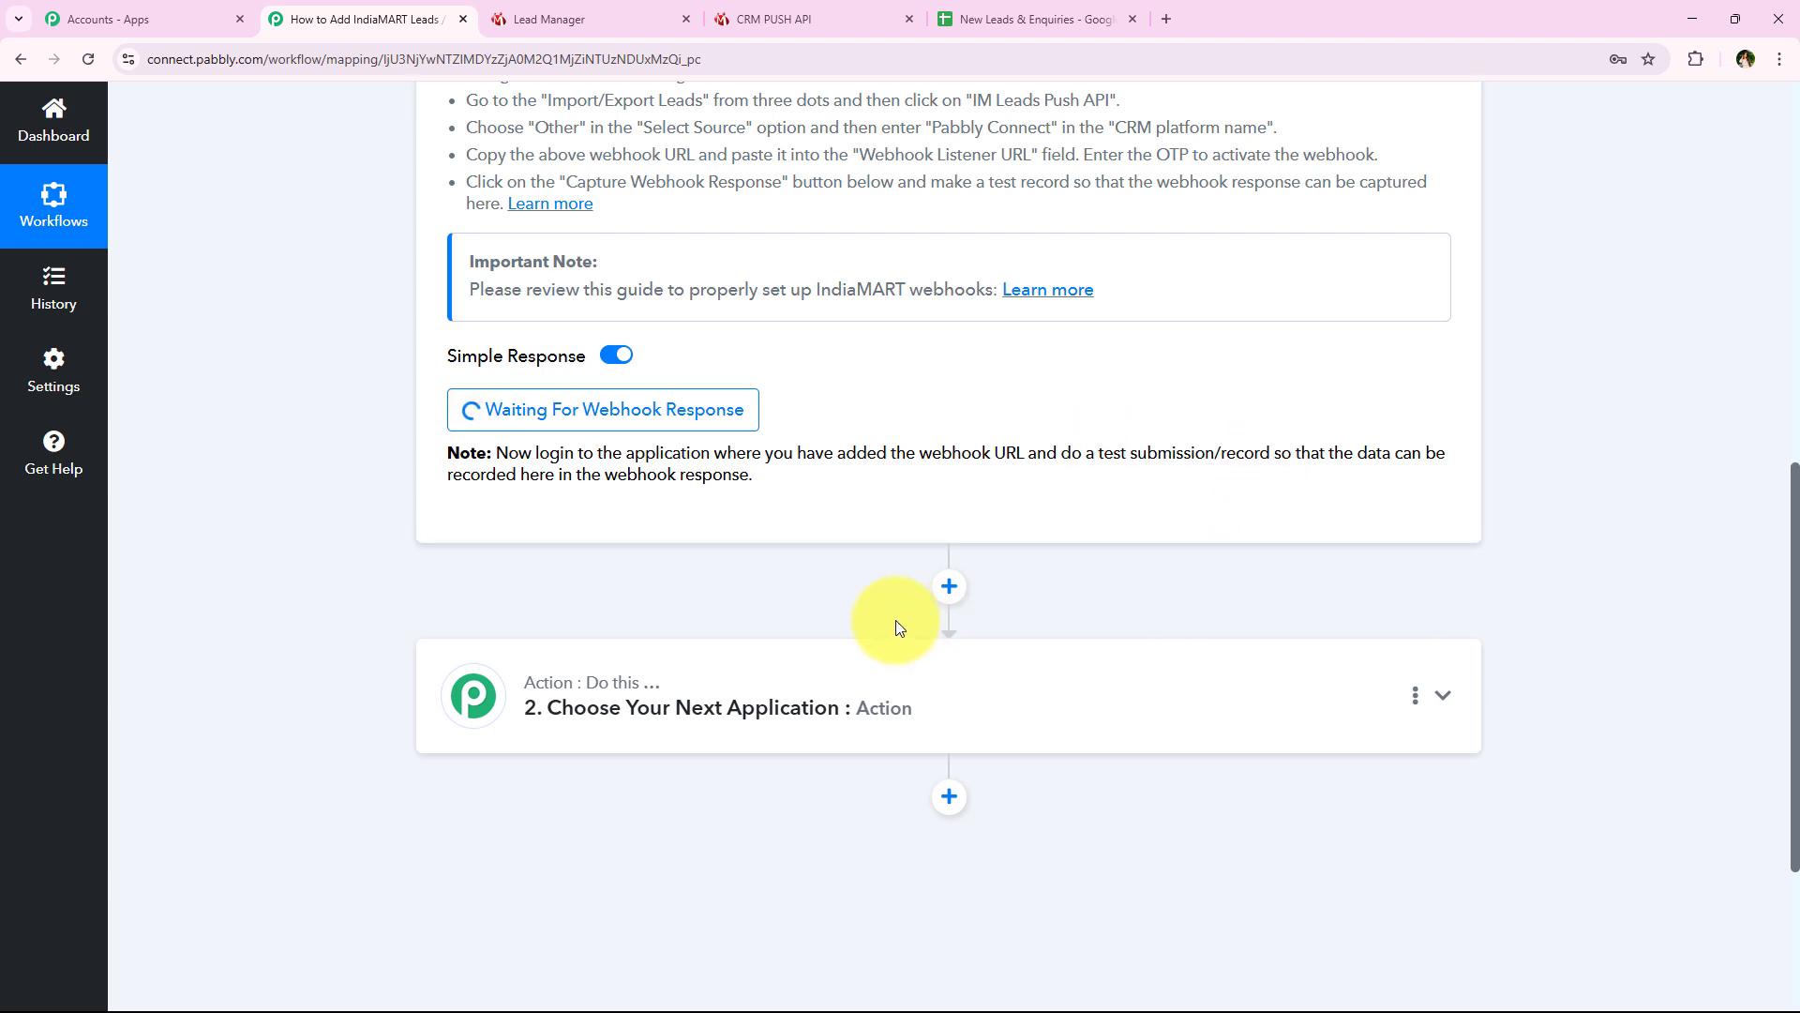
# Send a test request to the Pabbly webhook URL using IndiaMART's Webhook Listener test on the Push API page
pyautogui.click(755, 11)
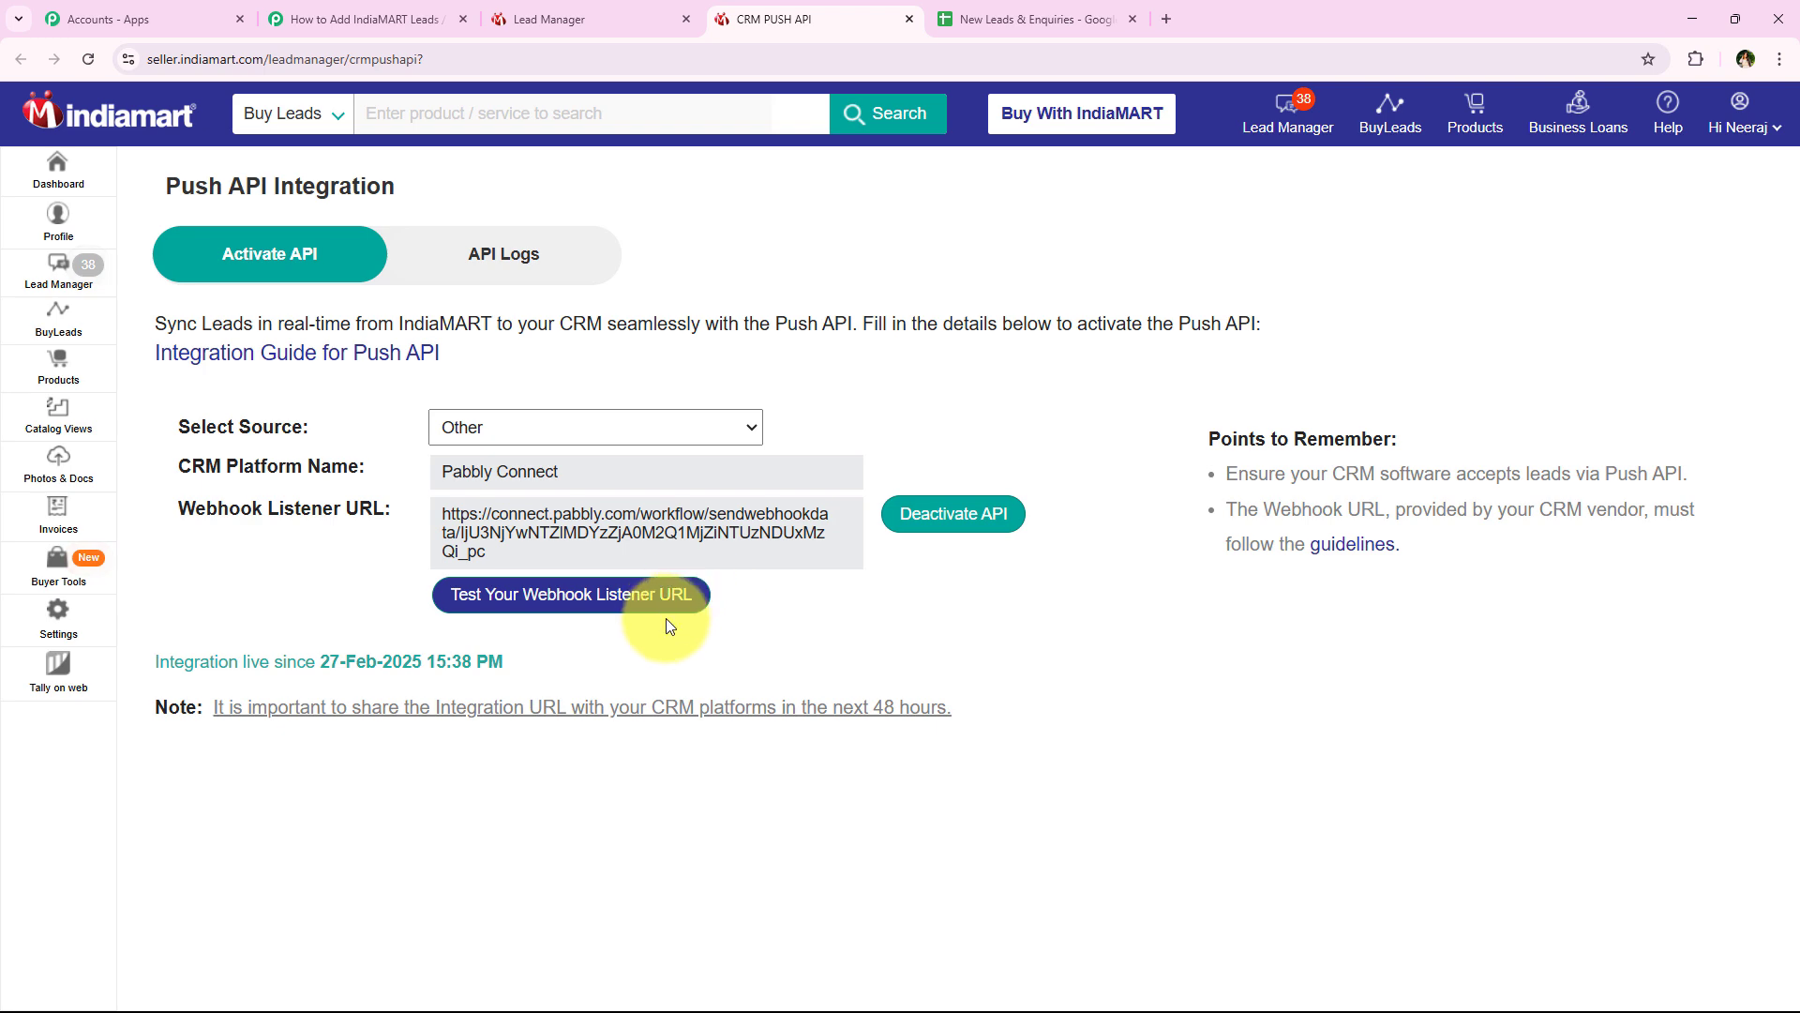
pyautogui.click(633, 598)
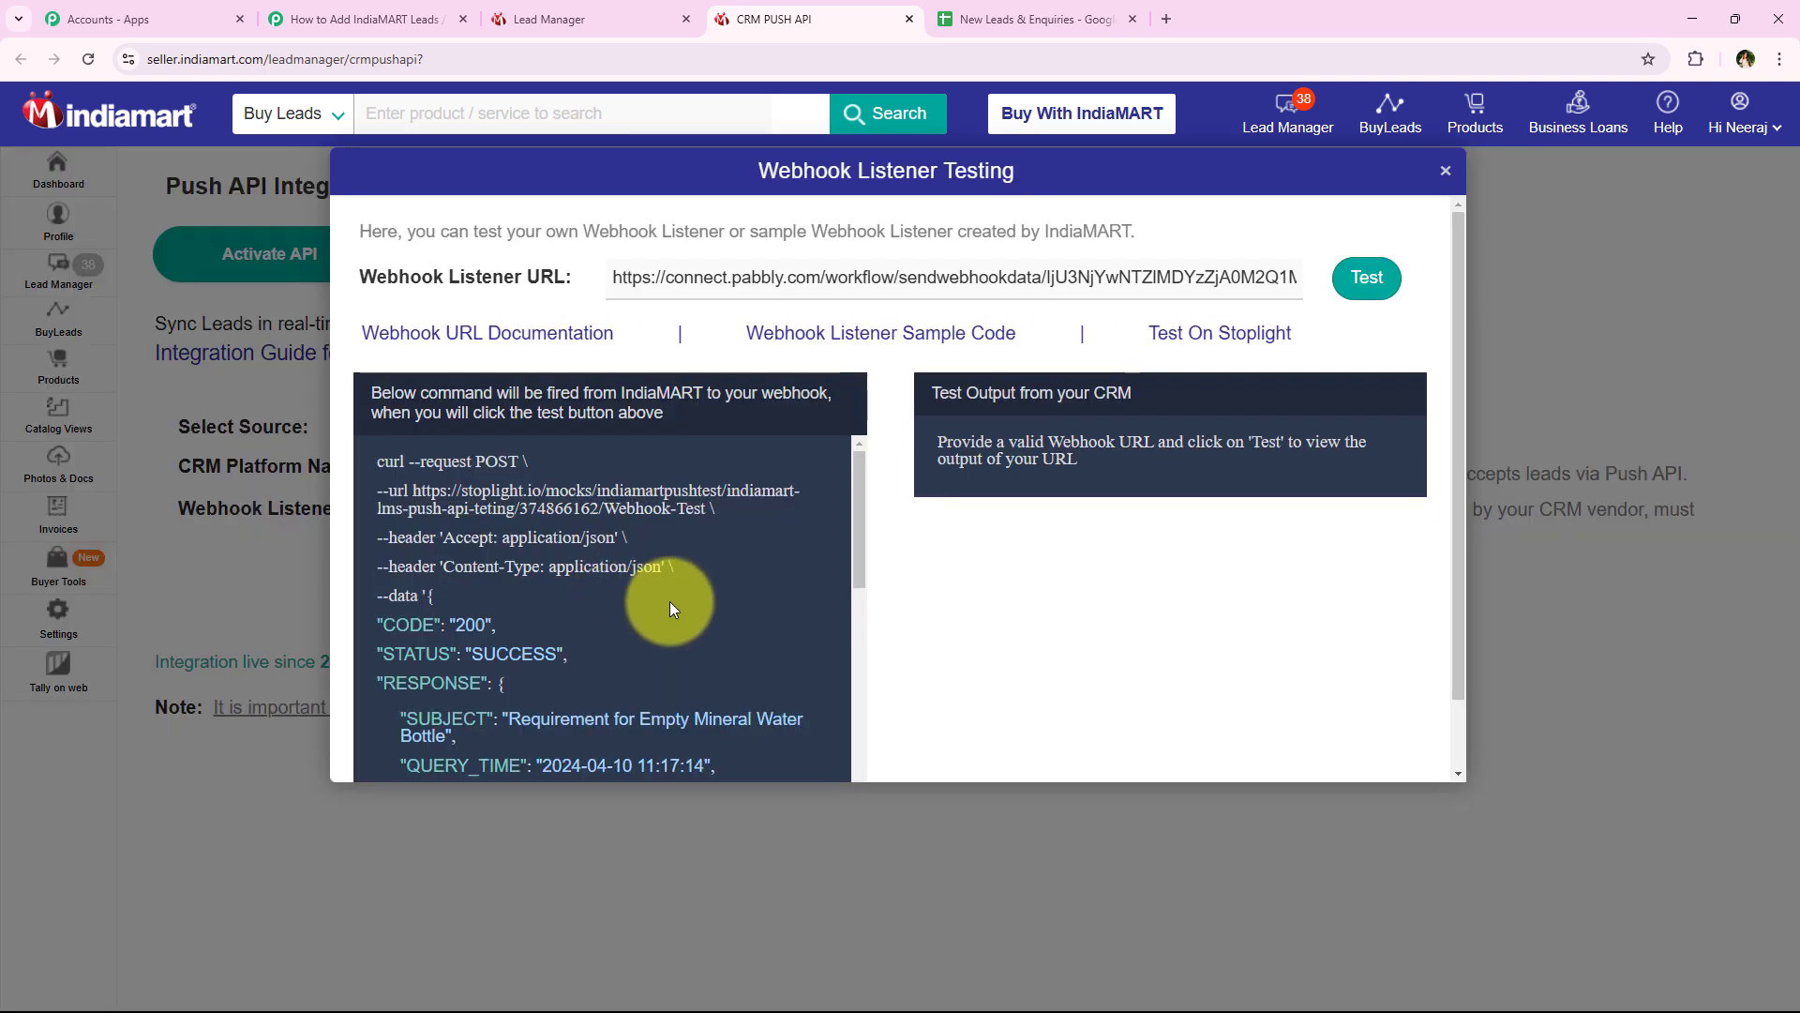
pyautogui.click(1371, 284)
pyautogui.moveTo(358, 269); pyautogui.dragTo(564, 278)
pyautogui.click(568, 290)
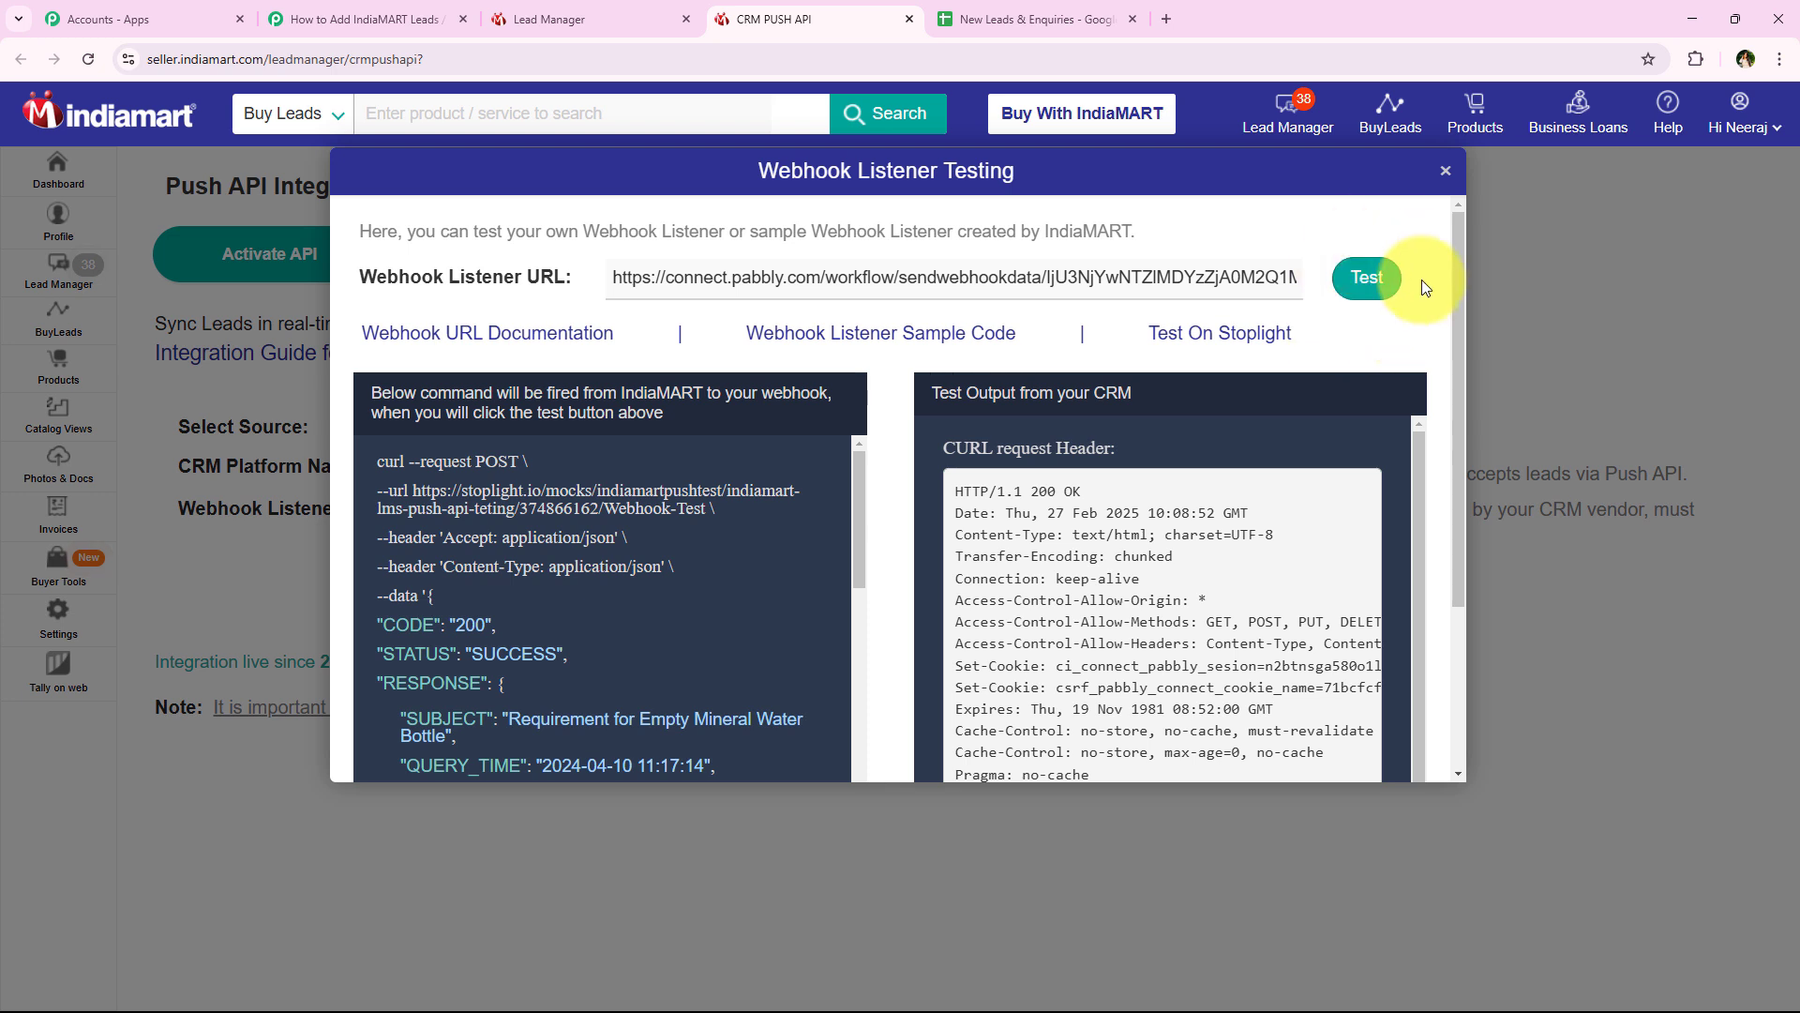
# Check the request header in the Webhook Listener test output, close the test, and switch to the Pabbly Connect workflow
pyautogui.moveTo(934, 447); pyautogui.dragTo(1135, 454)
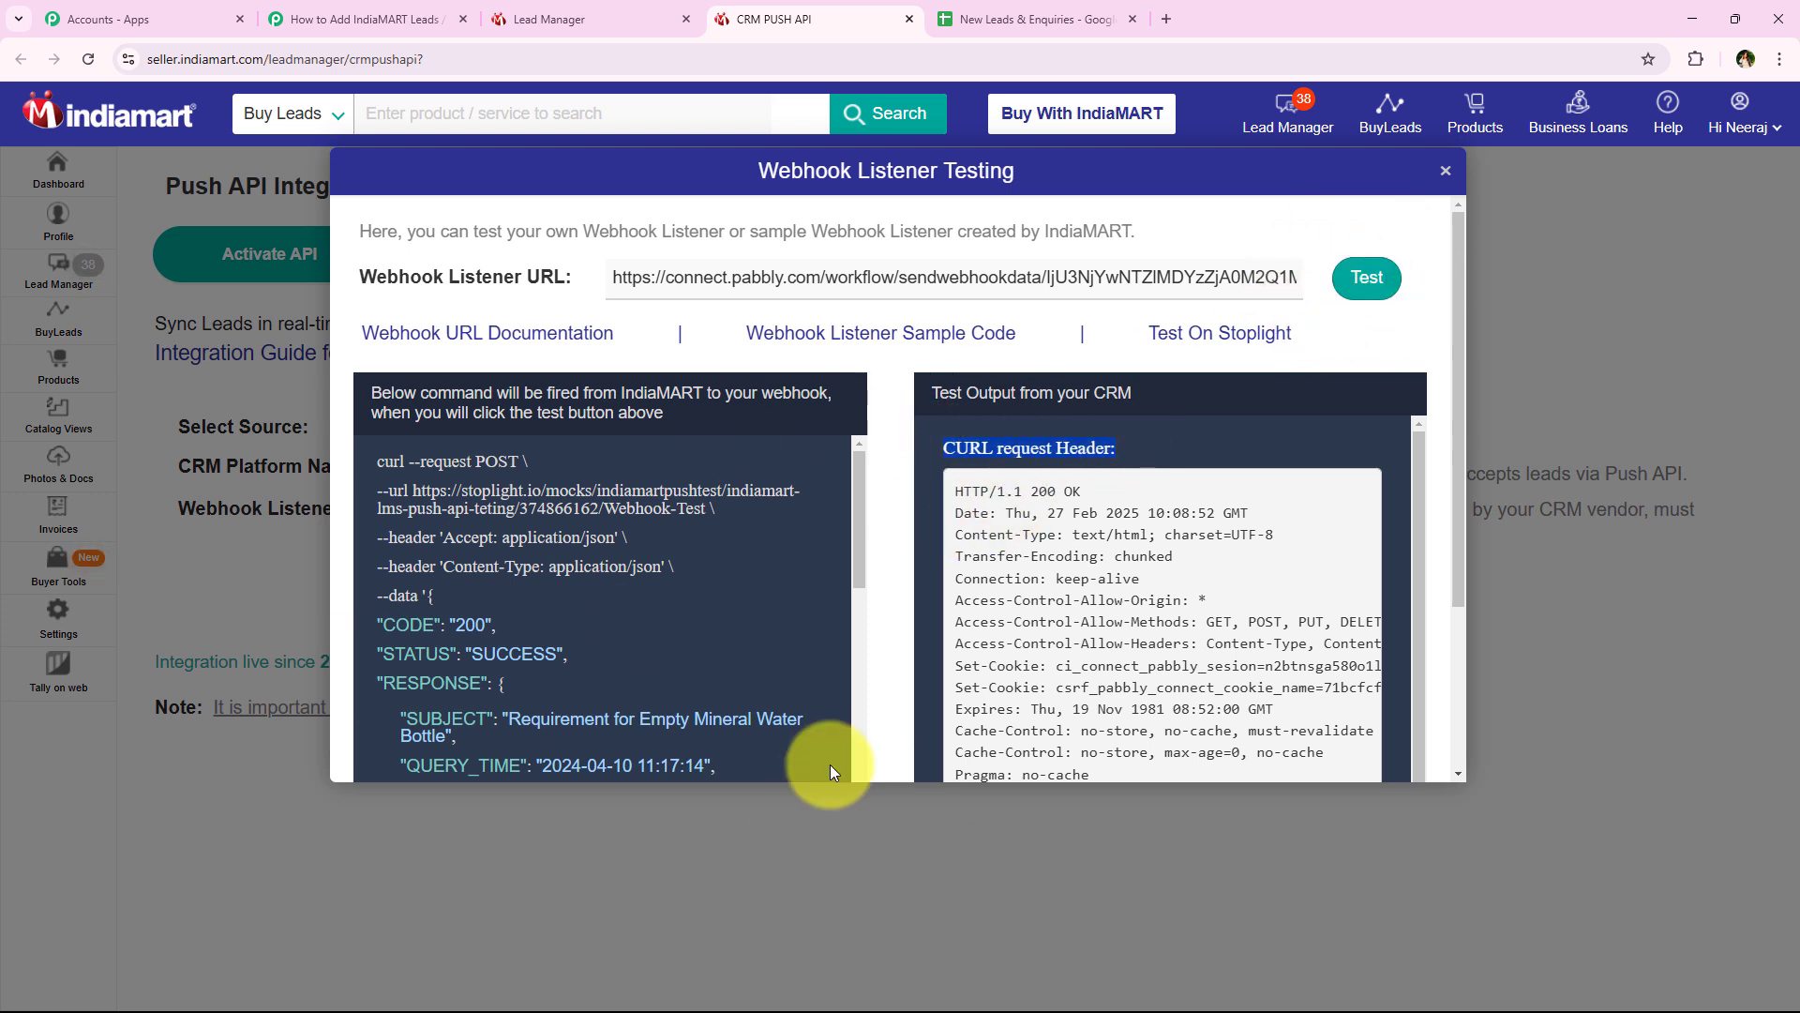
pyautogui.click(1444, 173)
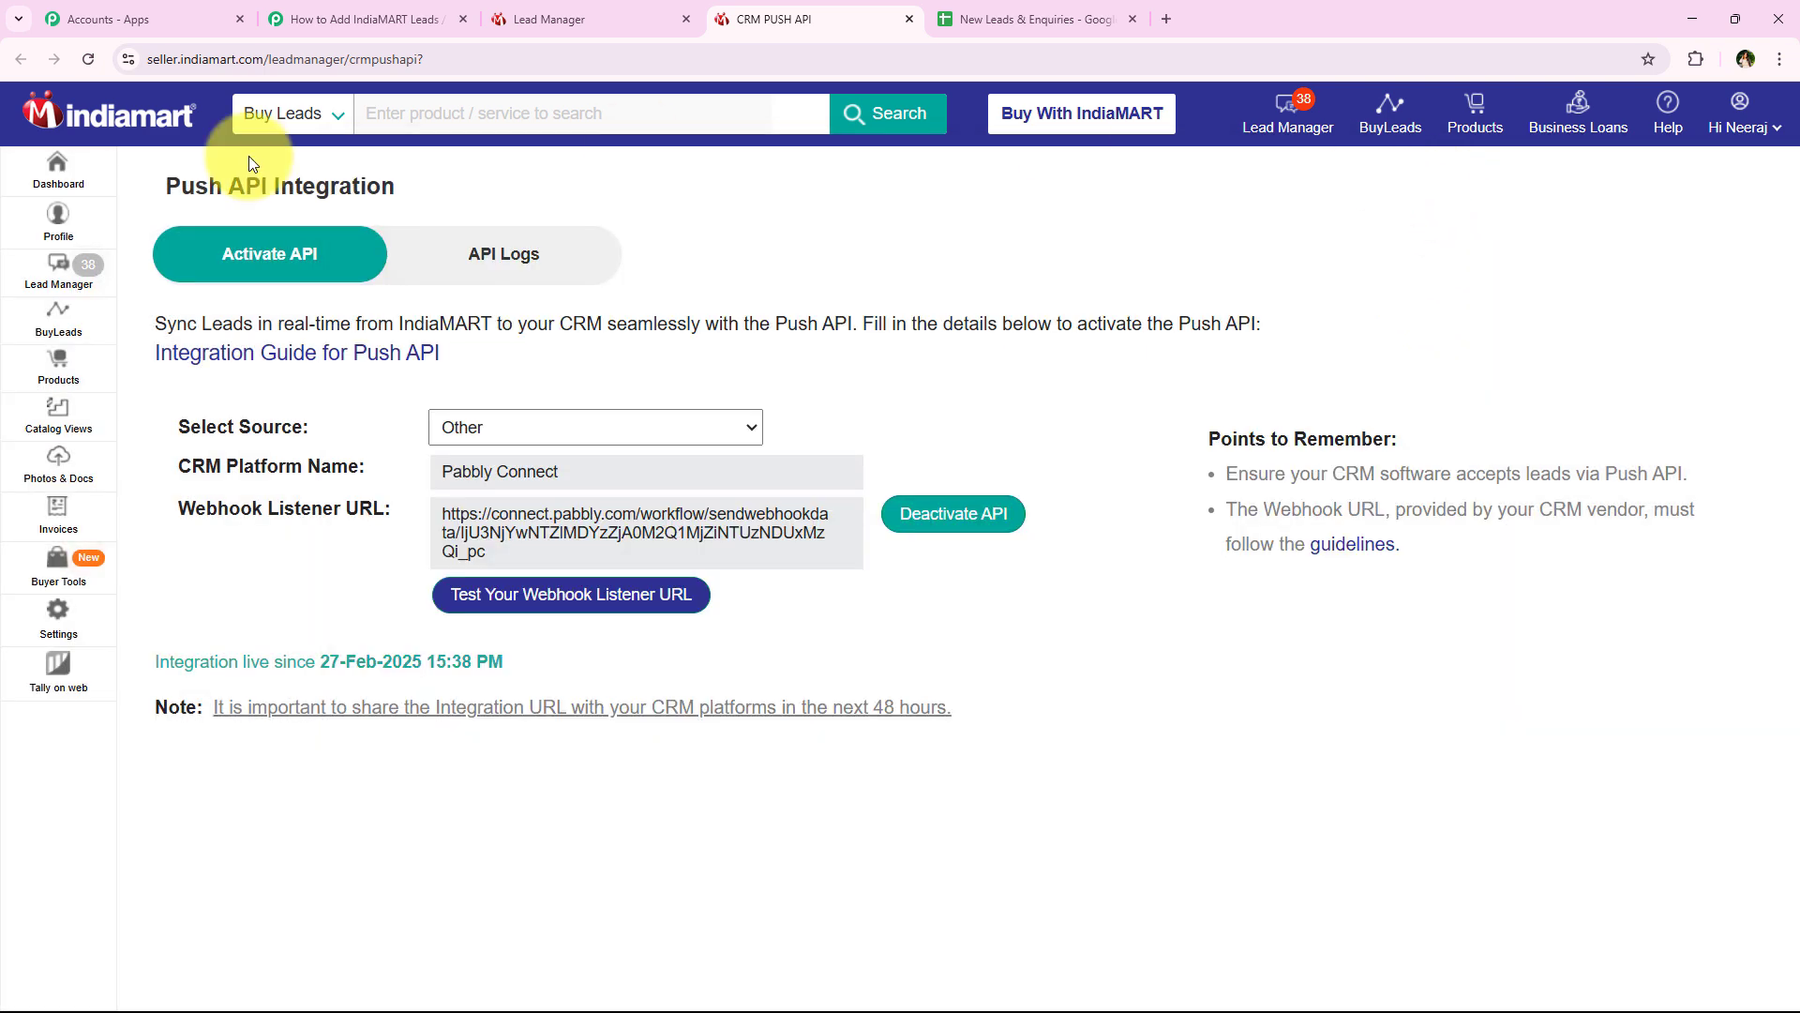
pyautogui.click(333, 6)
# Examine the lead fields in the captured IndiaMART webhook response and the columns of the New Leads & Enquiries spreadsheet
pyautogui.scroll(-4, 390, 282)
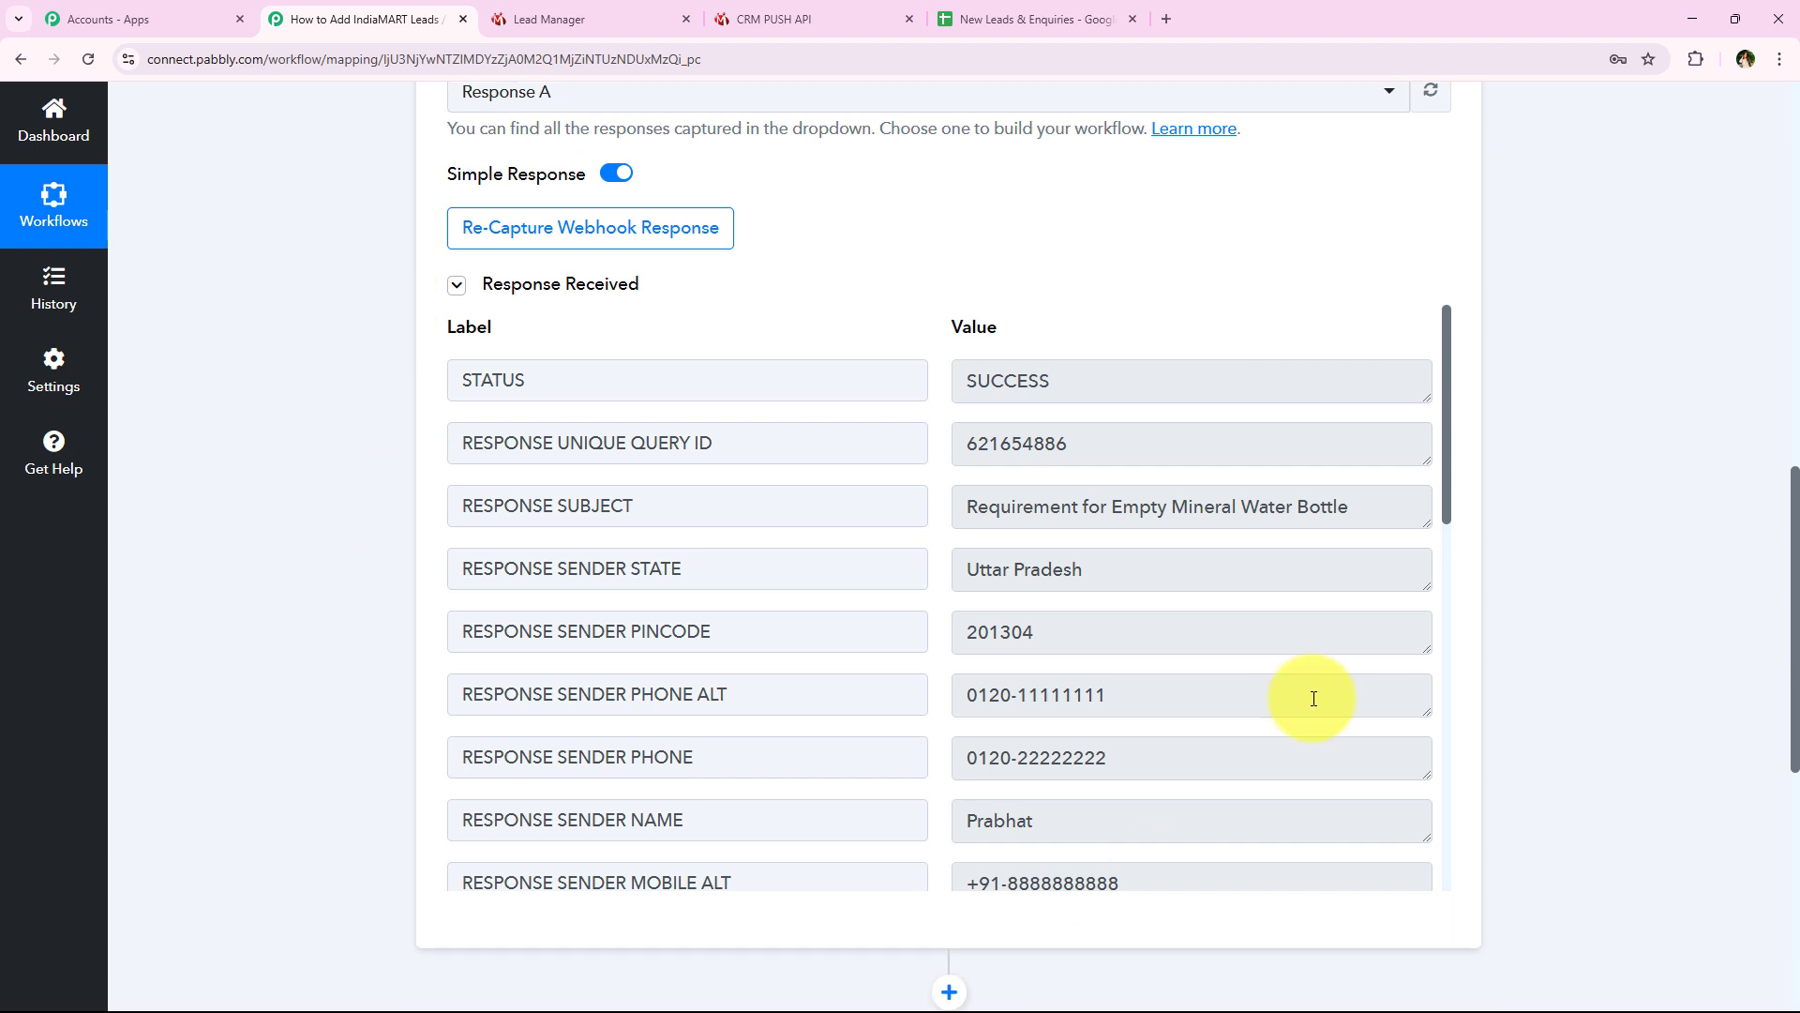
pyautogui.scroll(-2, 1314, 698)
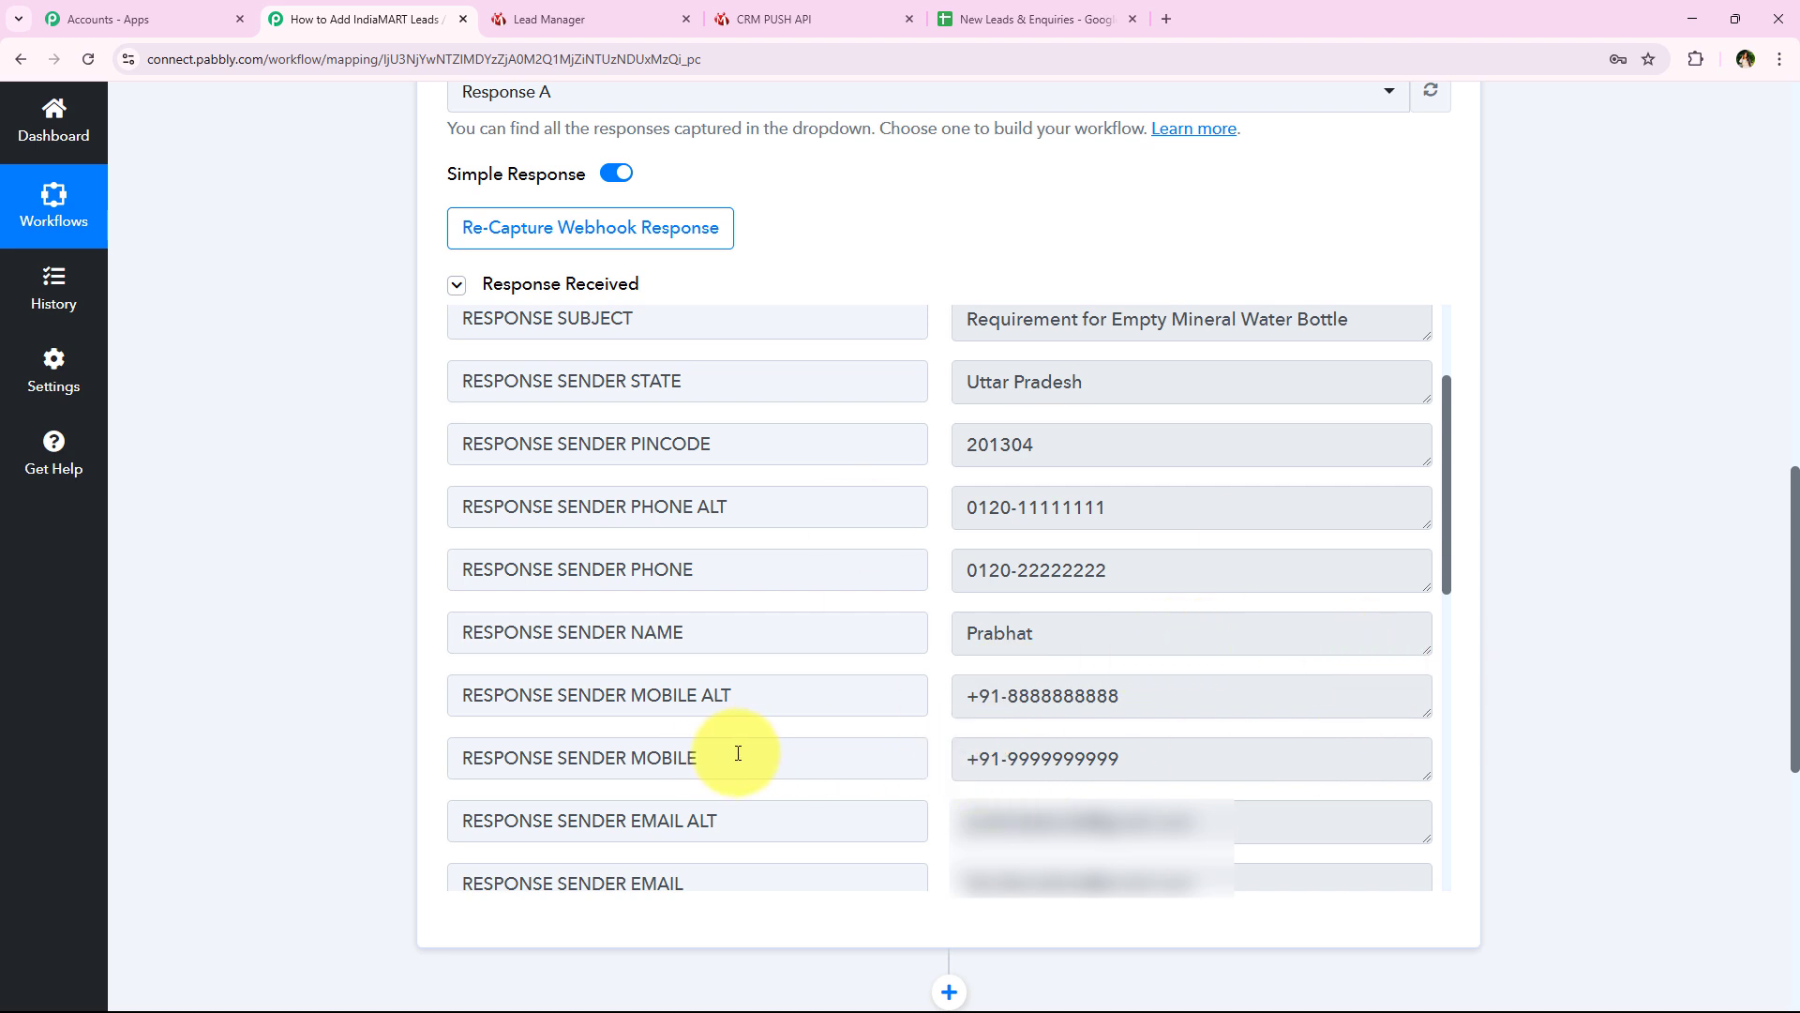
pyautogui.scroll(1, 844, 748)
pyautogui.click(1338, 847)
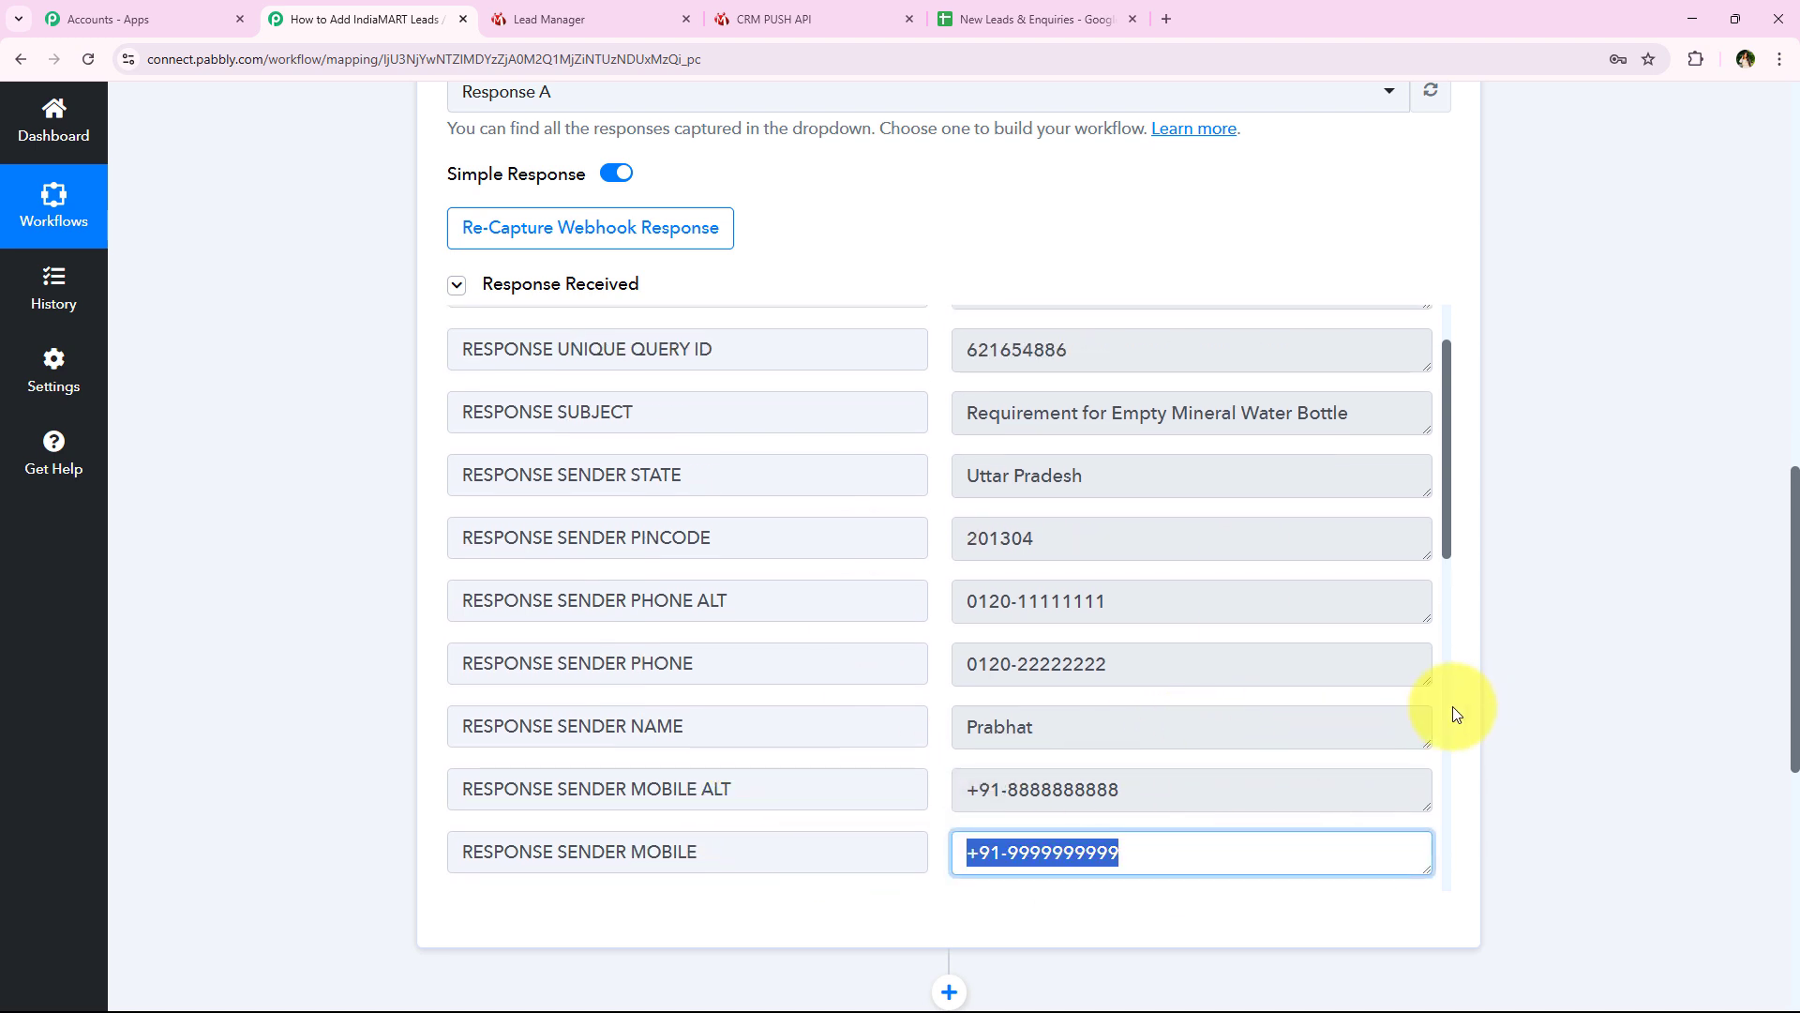
pyautogui.click(1388, 716)
pyautogui.click(1278, 667)
pyautogui.scroll(2, 721, 720)
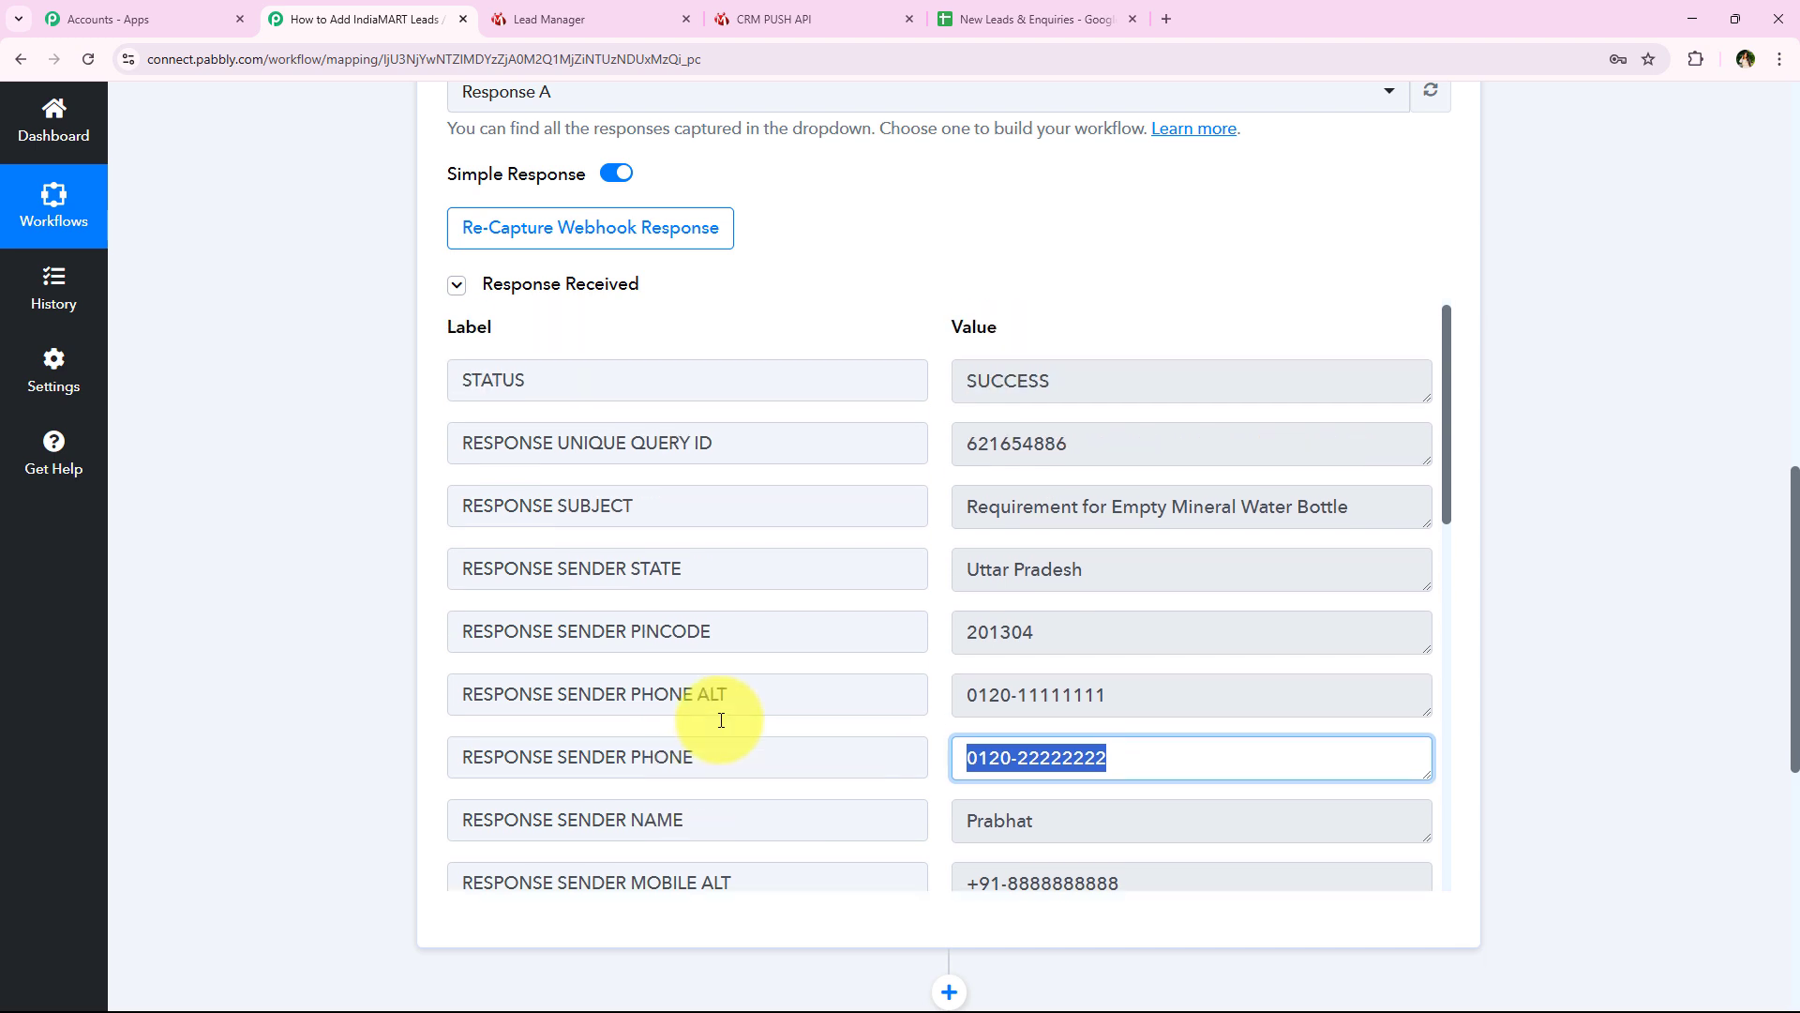
pyautogui.click(1107, 572)
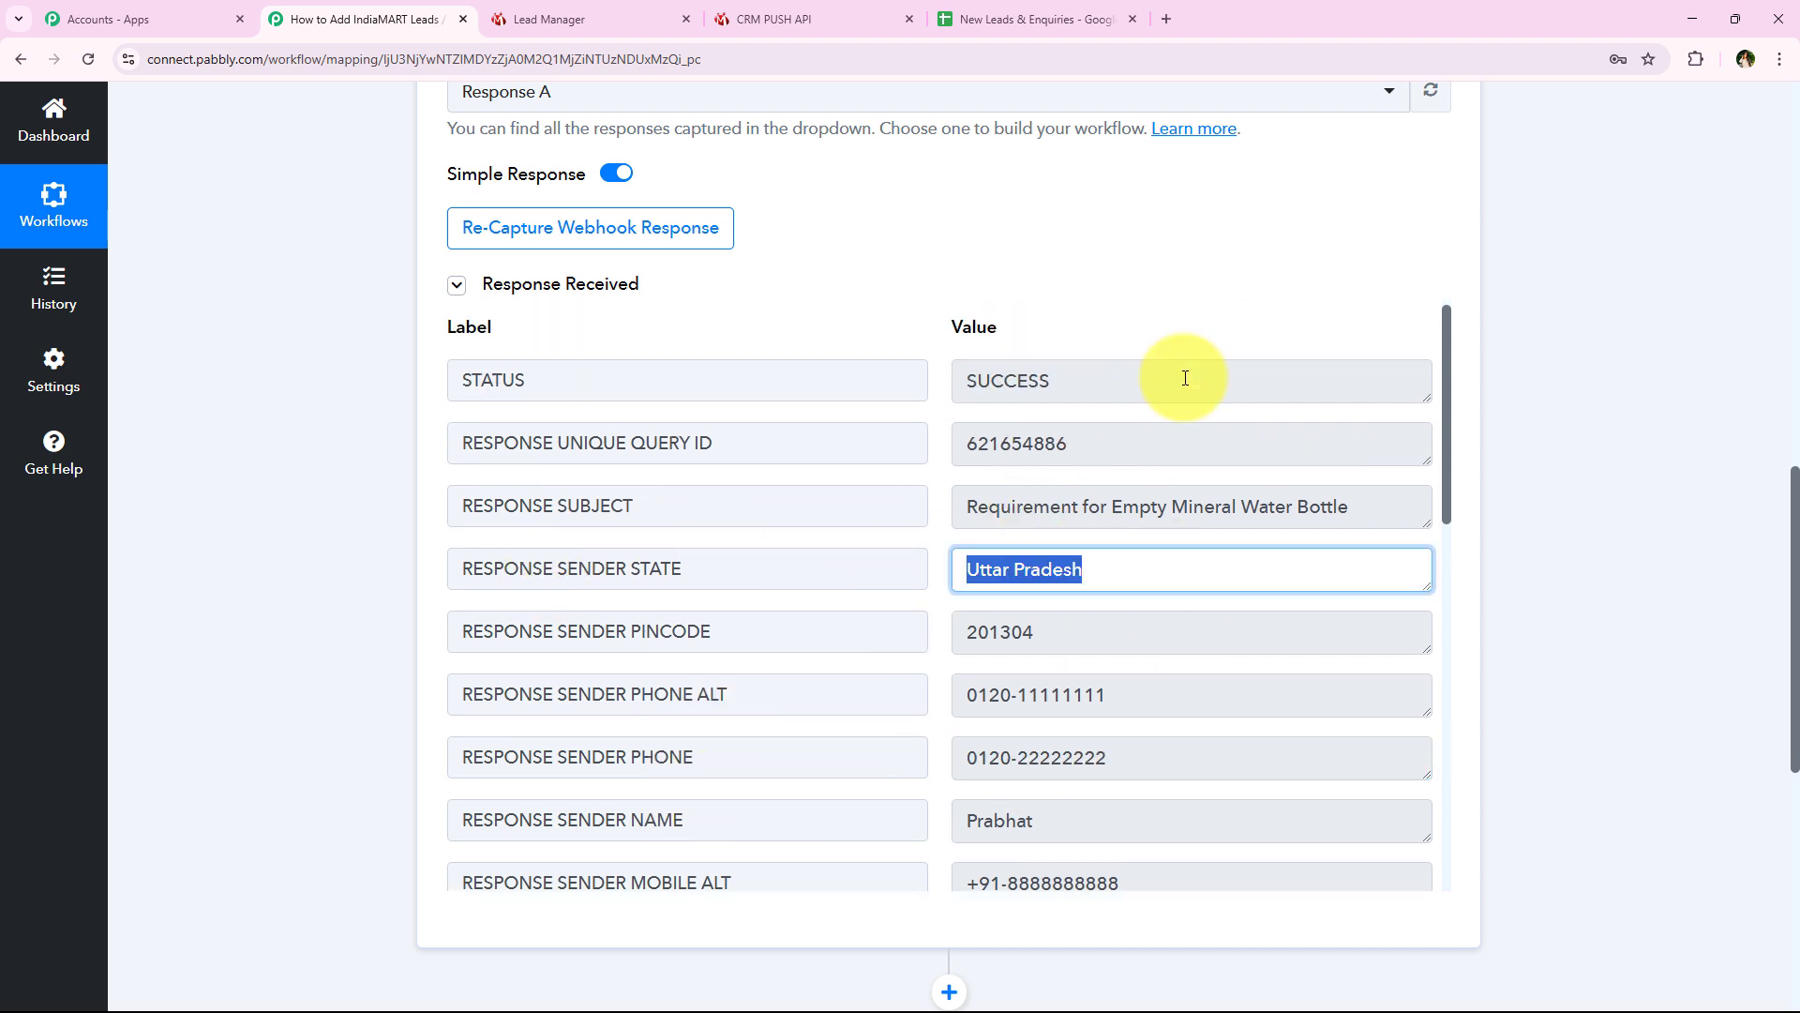
pyautogui.click(1191, 443)
pyautogui.click(1157, 378)
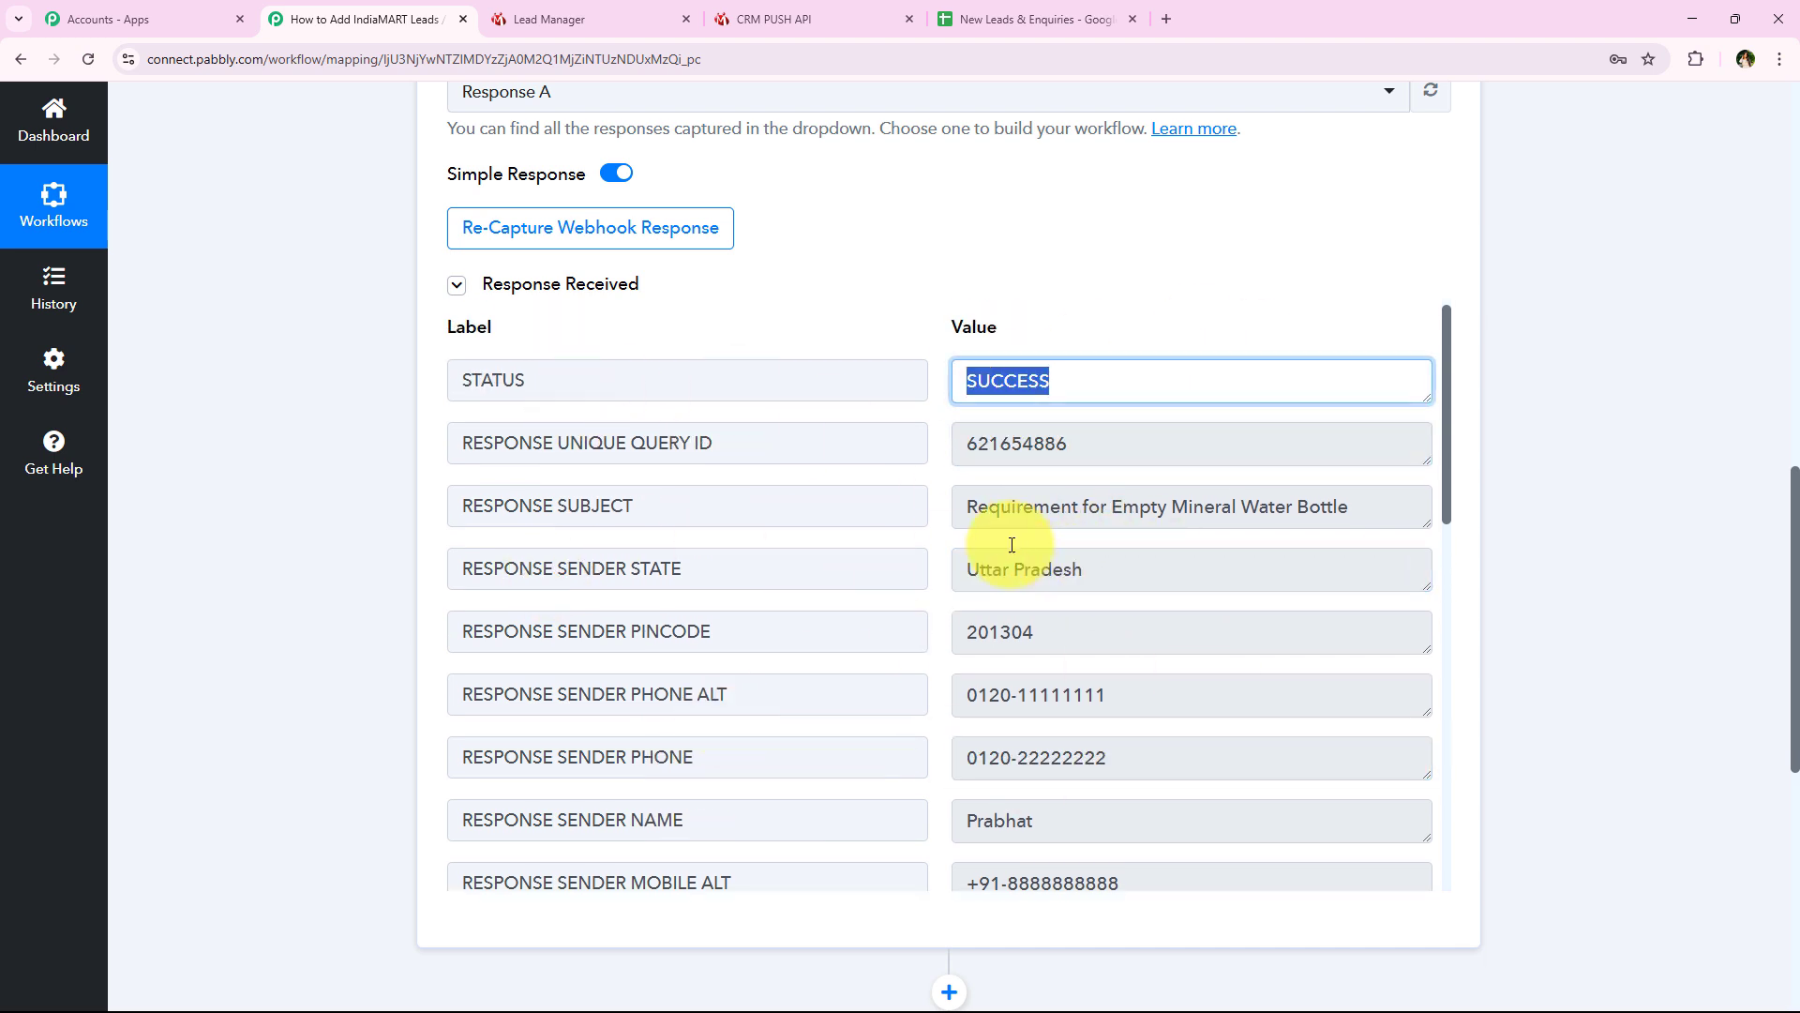
pyautogui.moveTo(969, 506); pyautogui.dragTo(1258, 511)
pyautogui.click(347, 571)
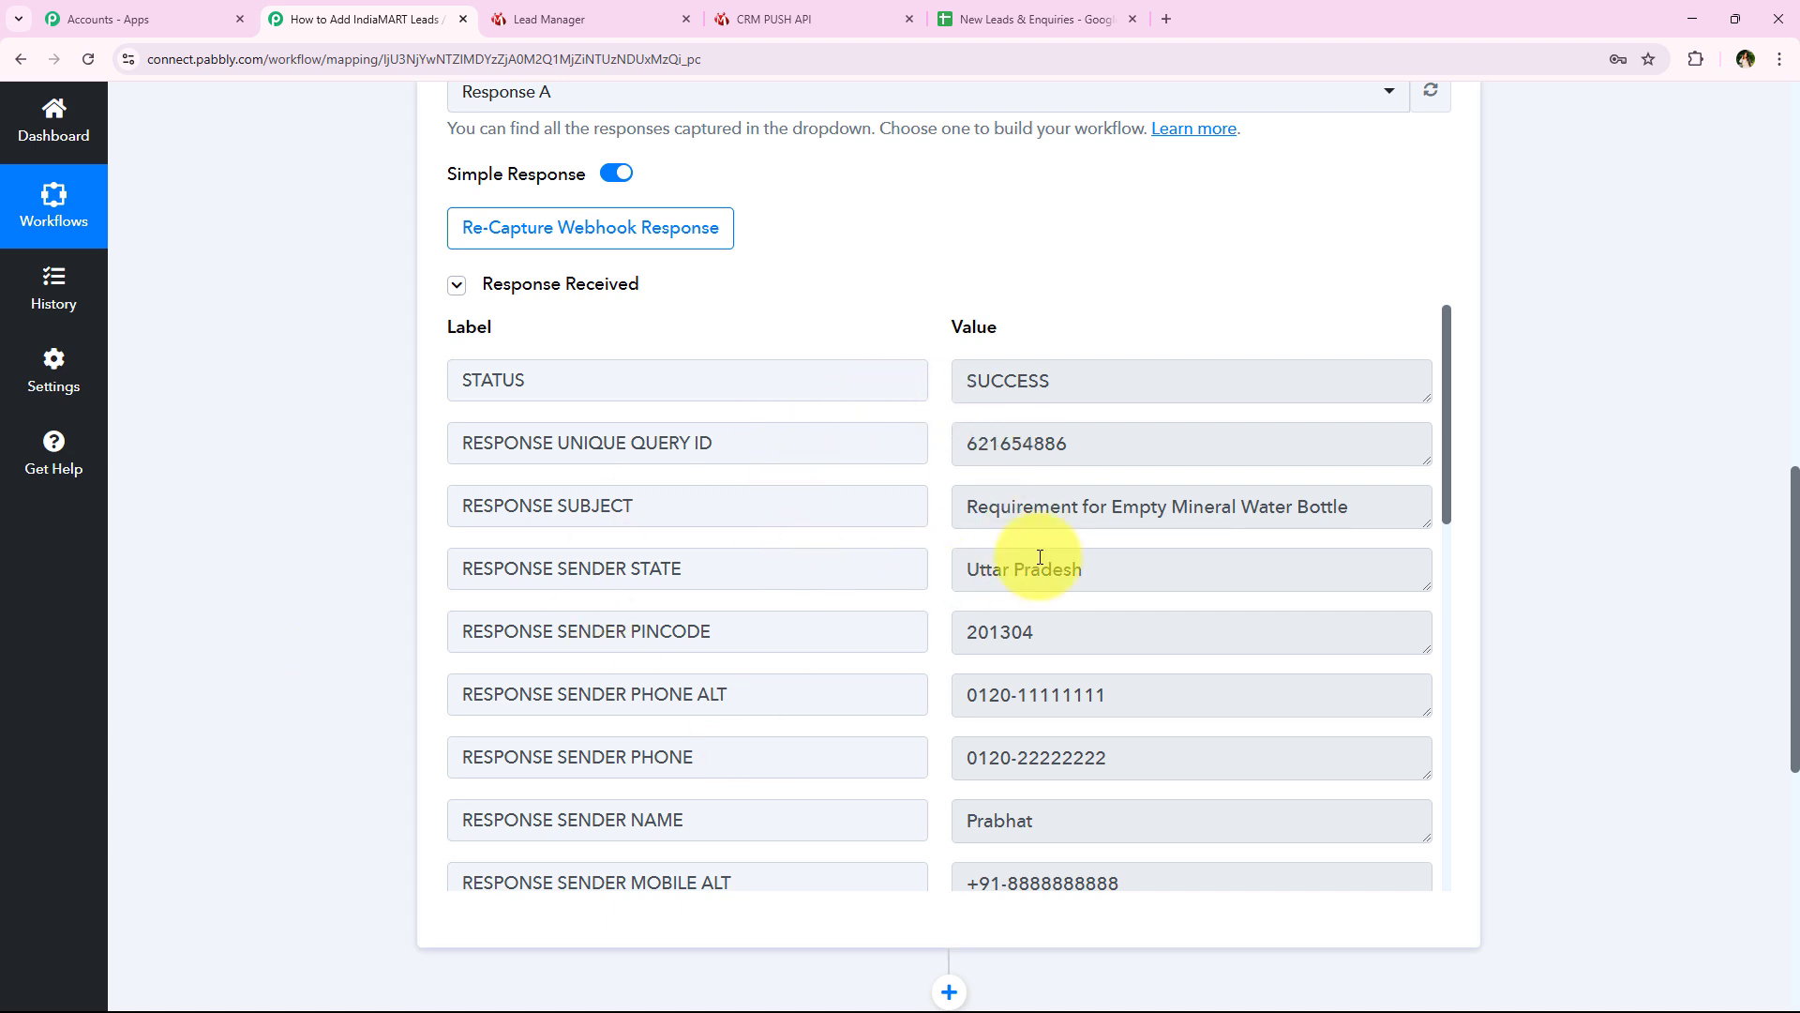
pyautogui.click(1076, 10)
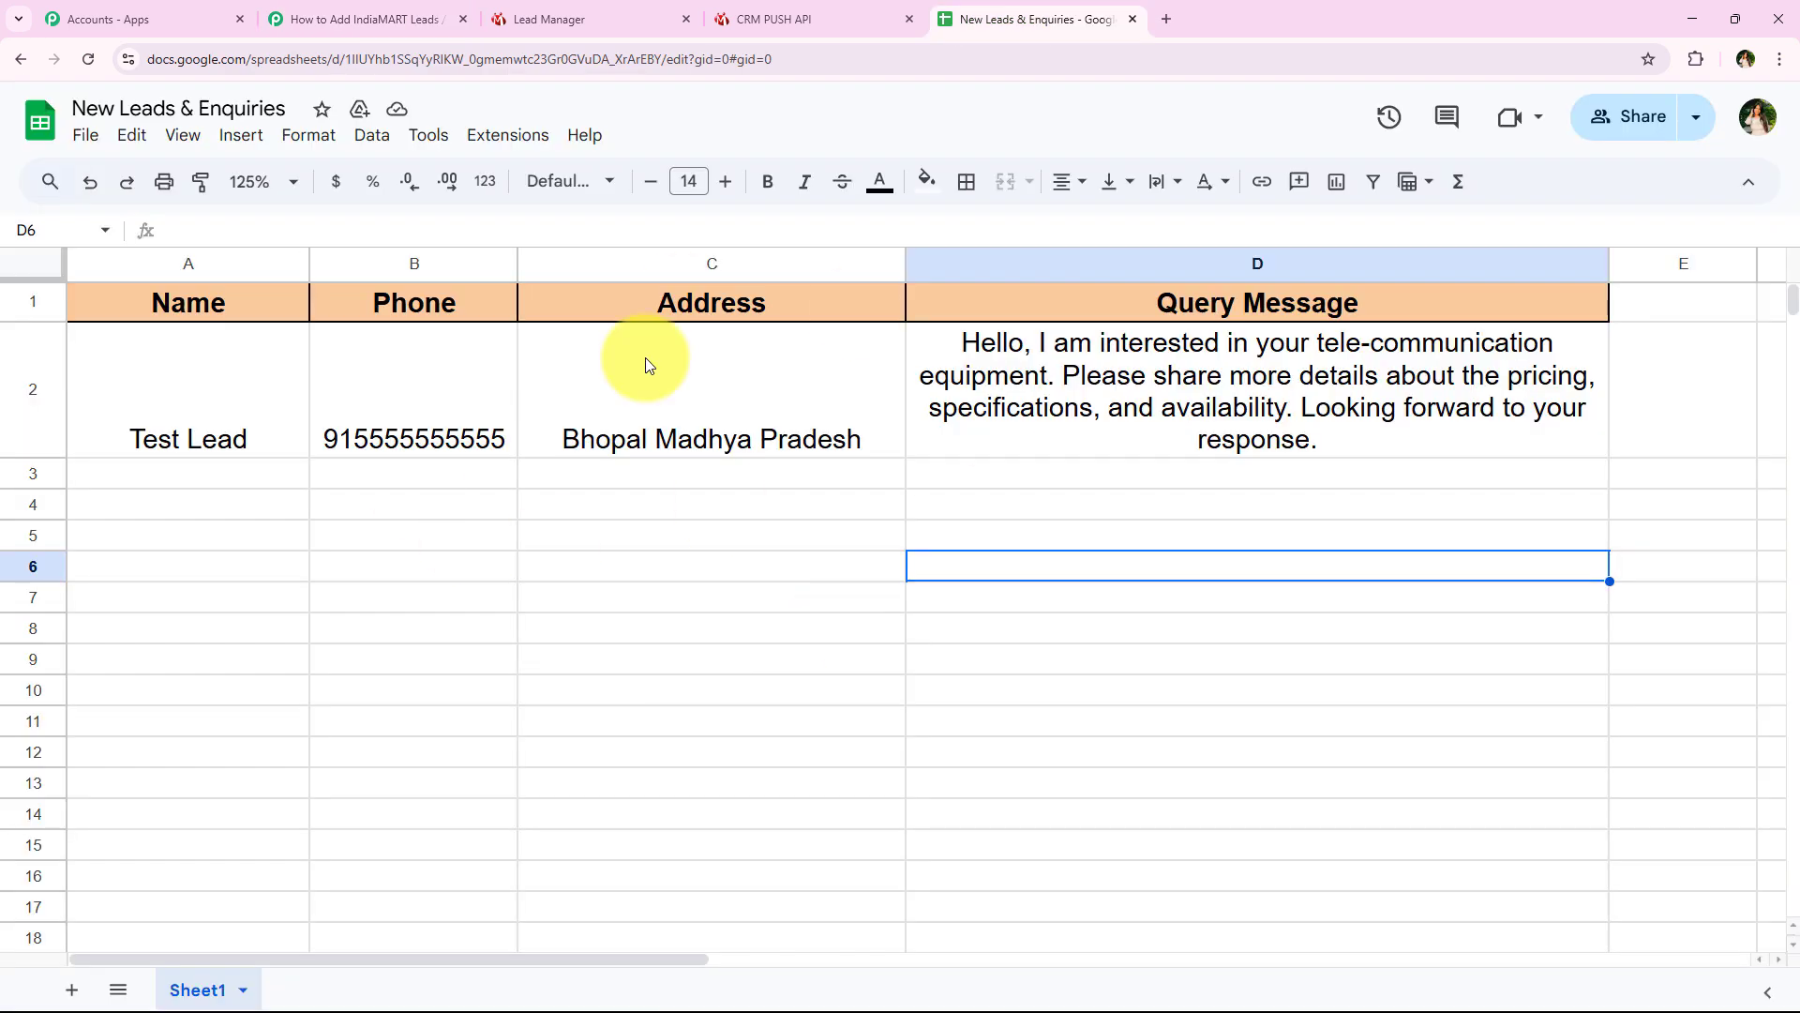
pyautogui.click(286, 17)
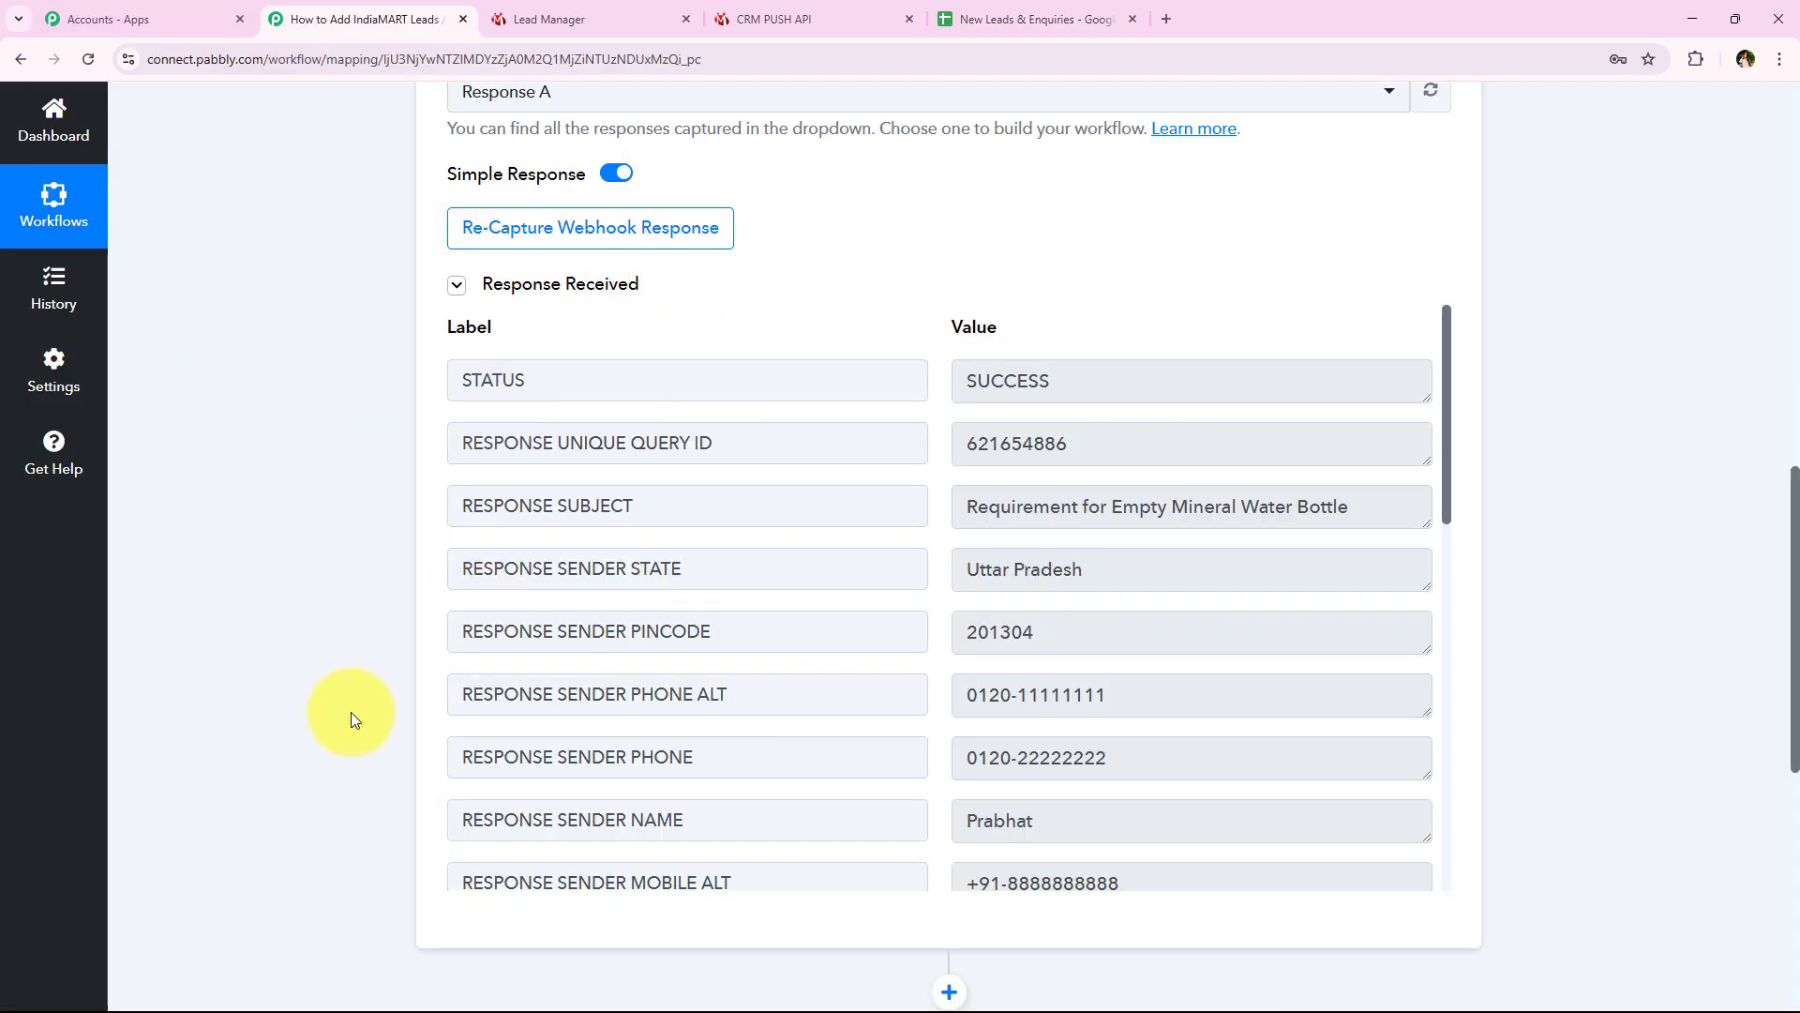
# Collapse the IndiaMART New Leads trigger and expand the workflow's empty action step
pyautogui.scroll(10, 347, 713)
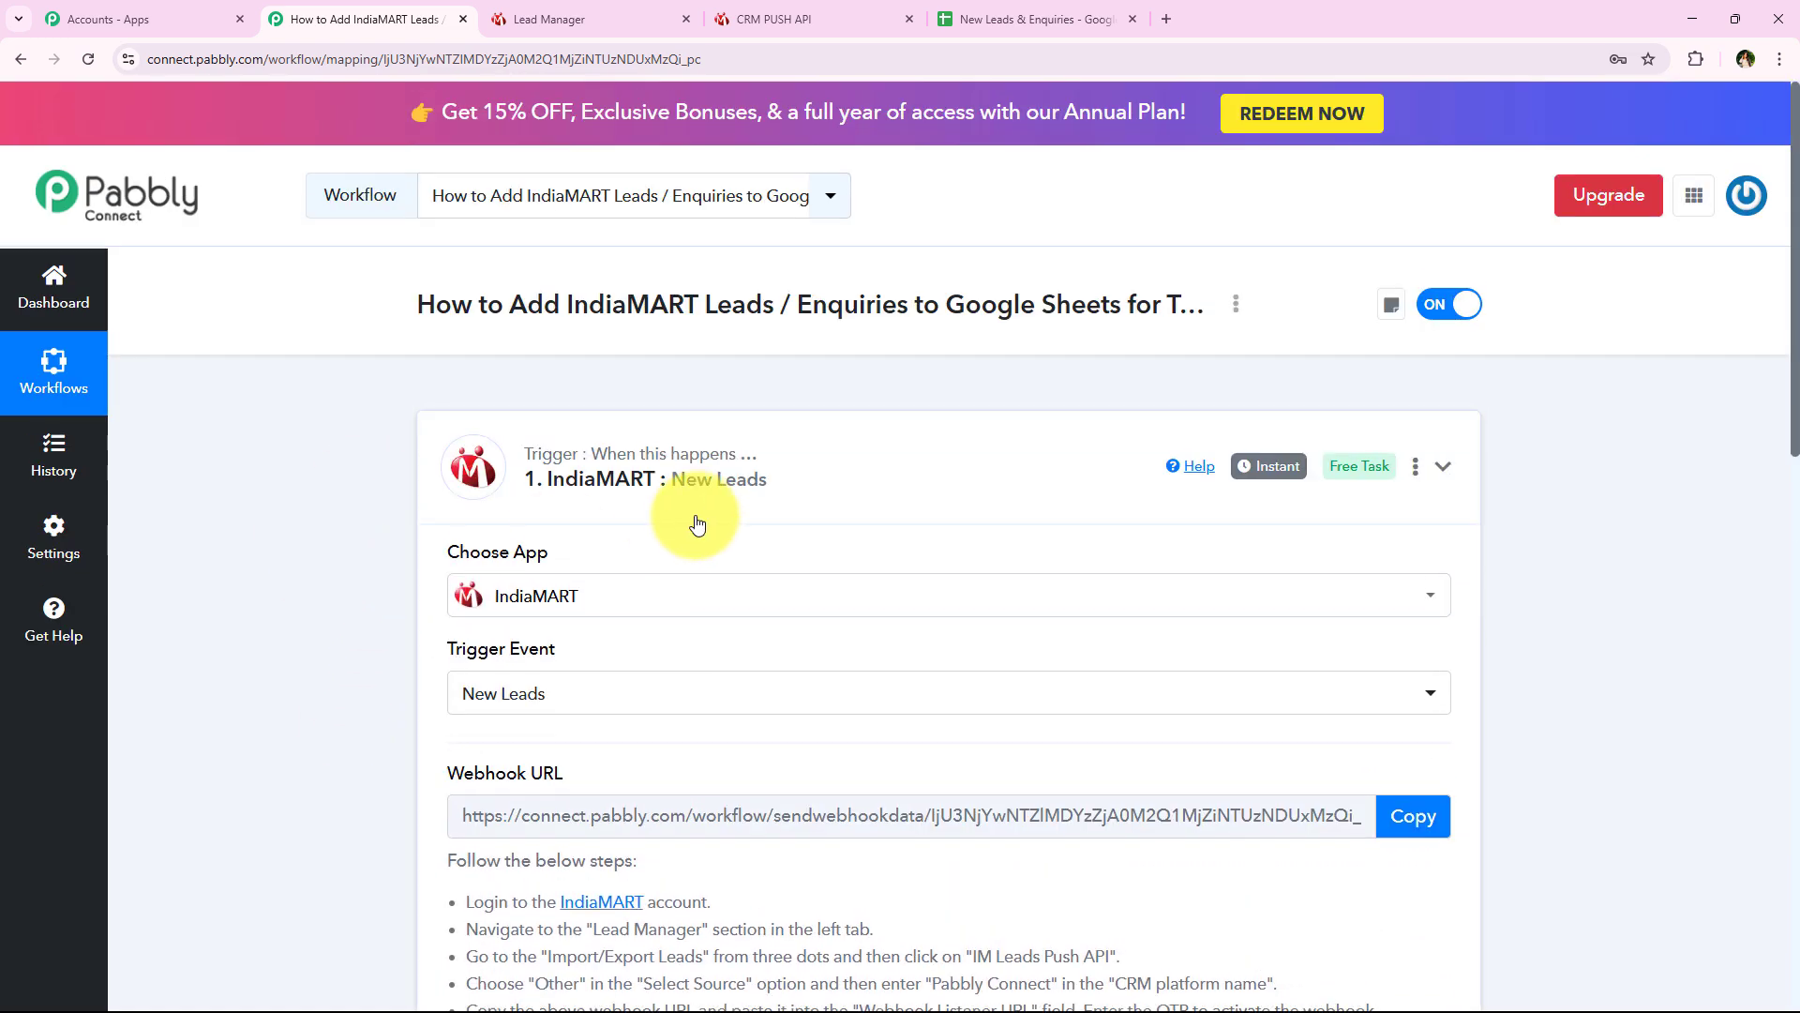
pyautogui.click(701, 519)
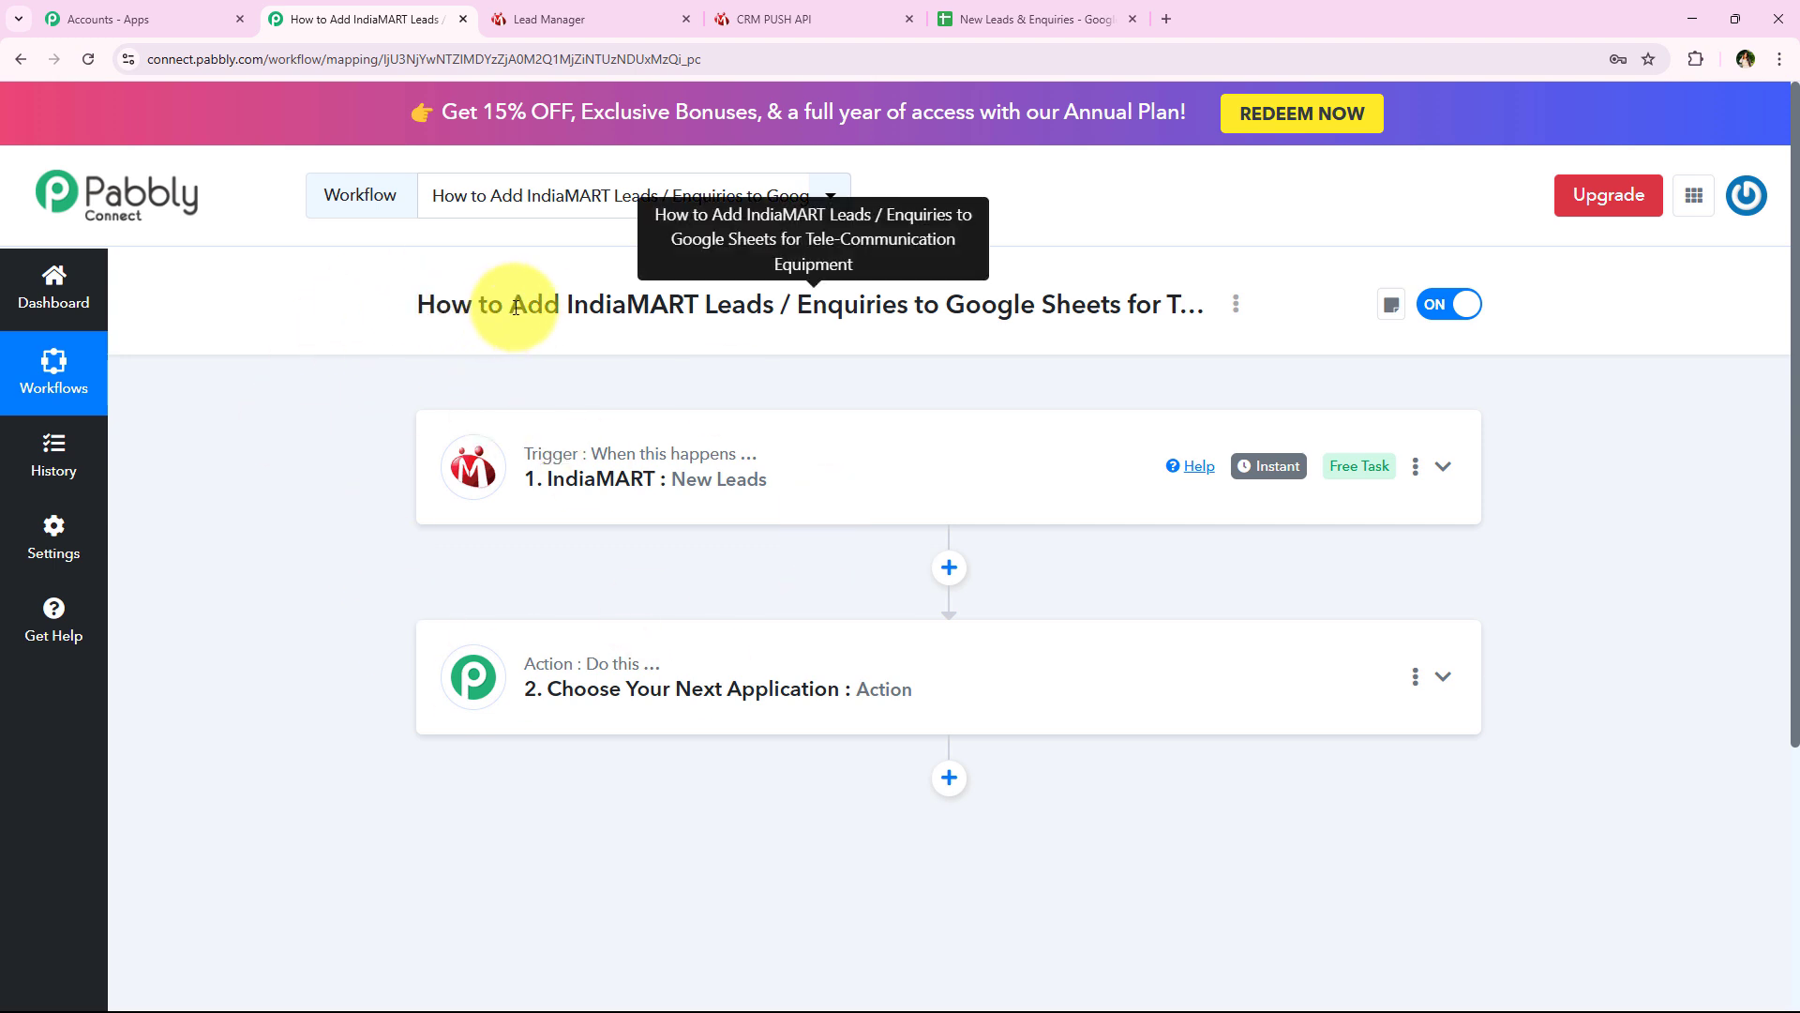
pyautogui.moveTo(515, 307); pyautogui.dragTo(1117, 301)
pyautogui.click(689, 645)
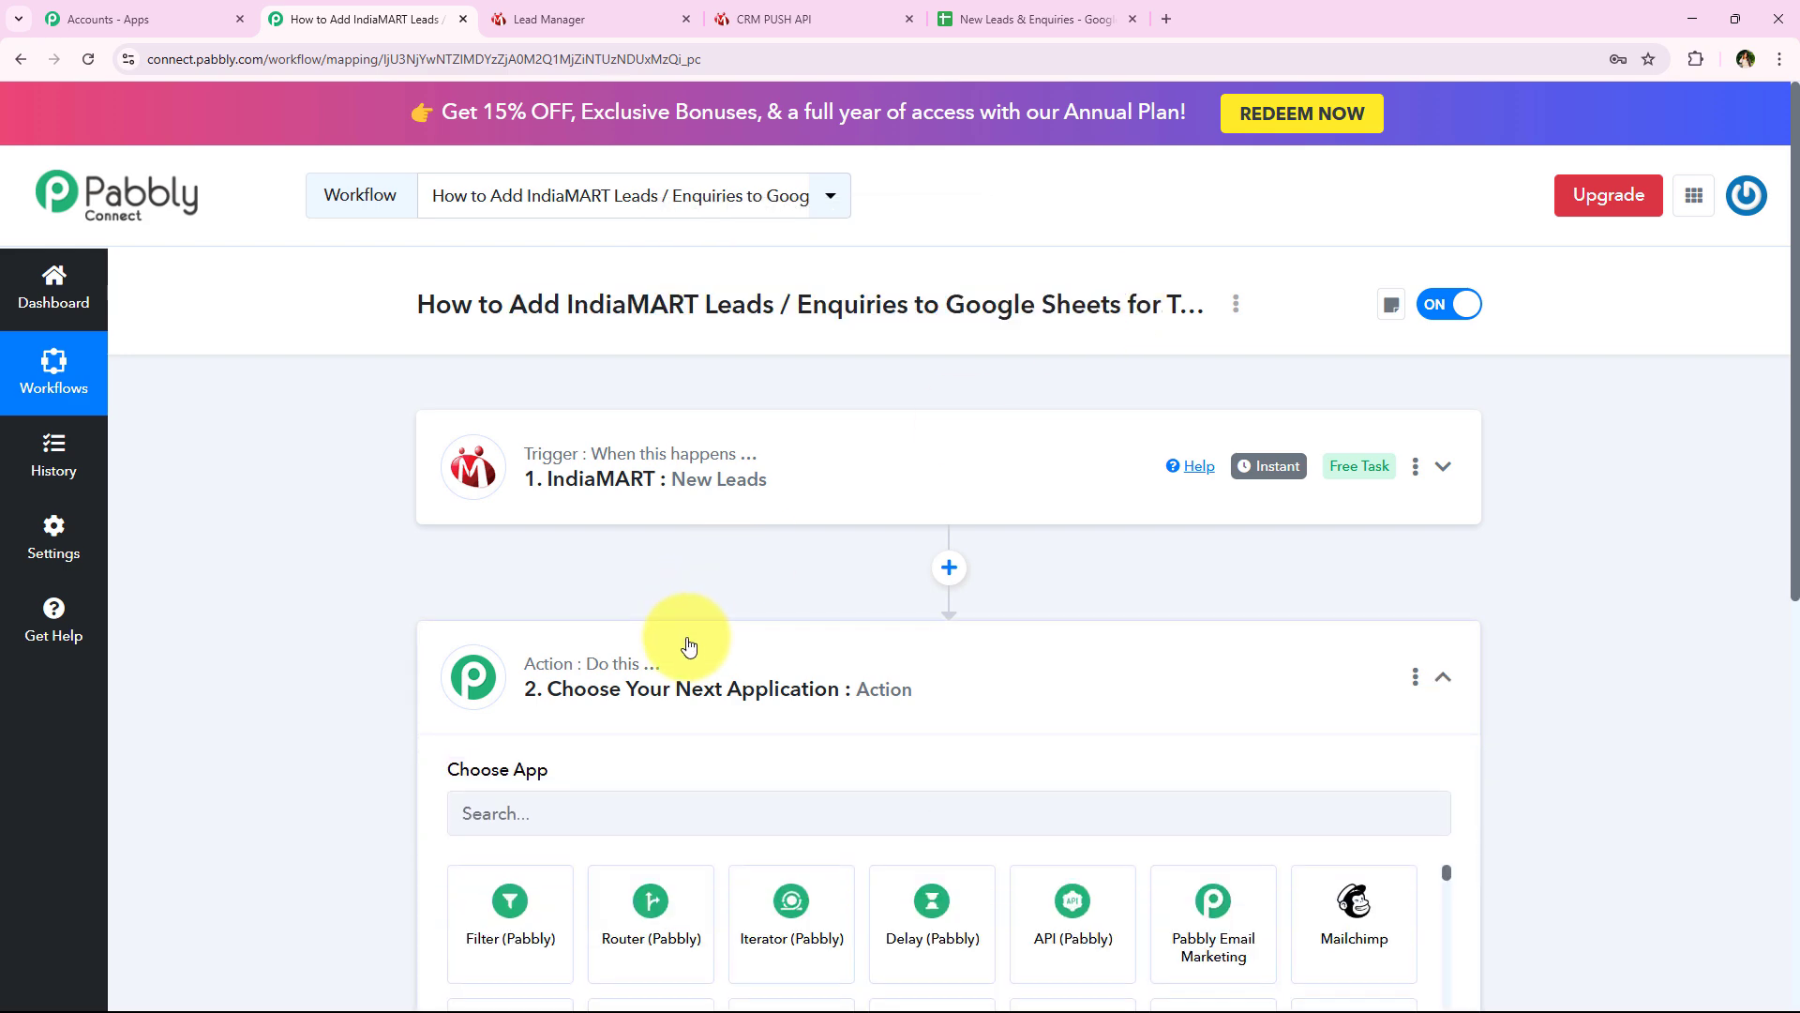
# Choose Google Sheets as the action app and Add New Row as the action event
pyautogui.click(605, 486)
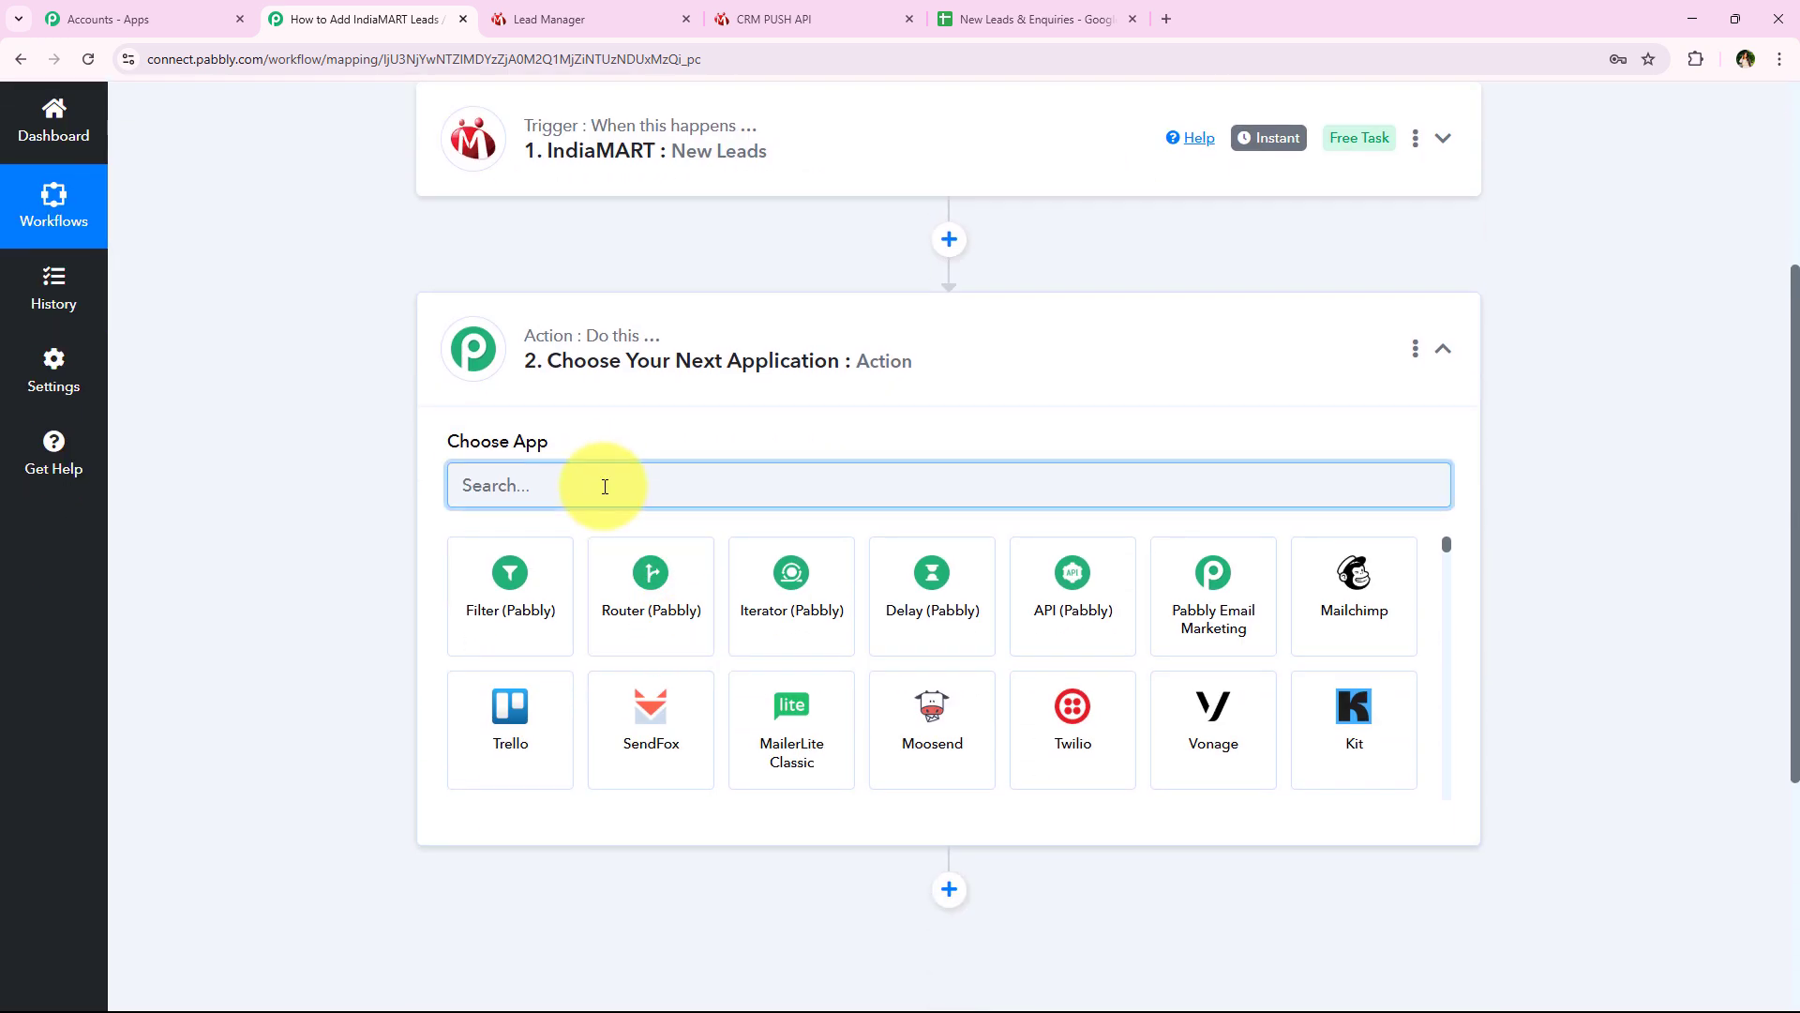
pyautogui.write('Google')
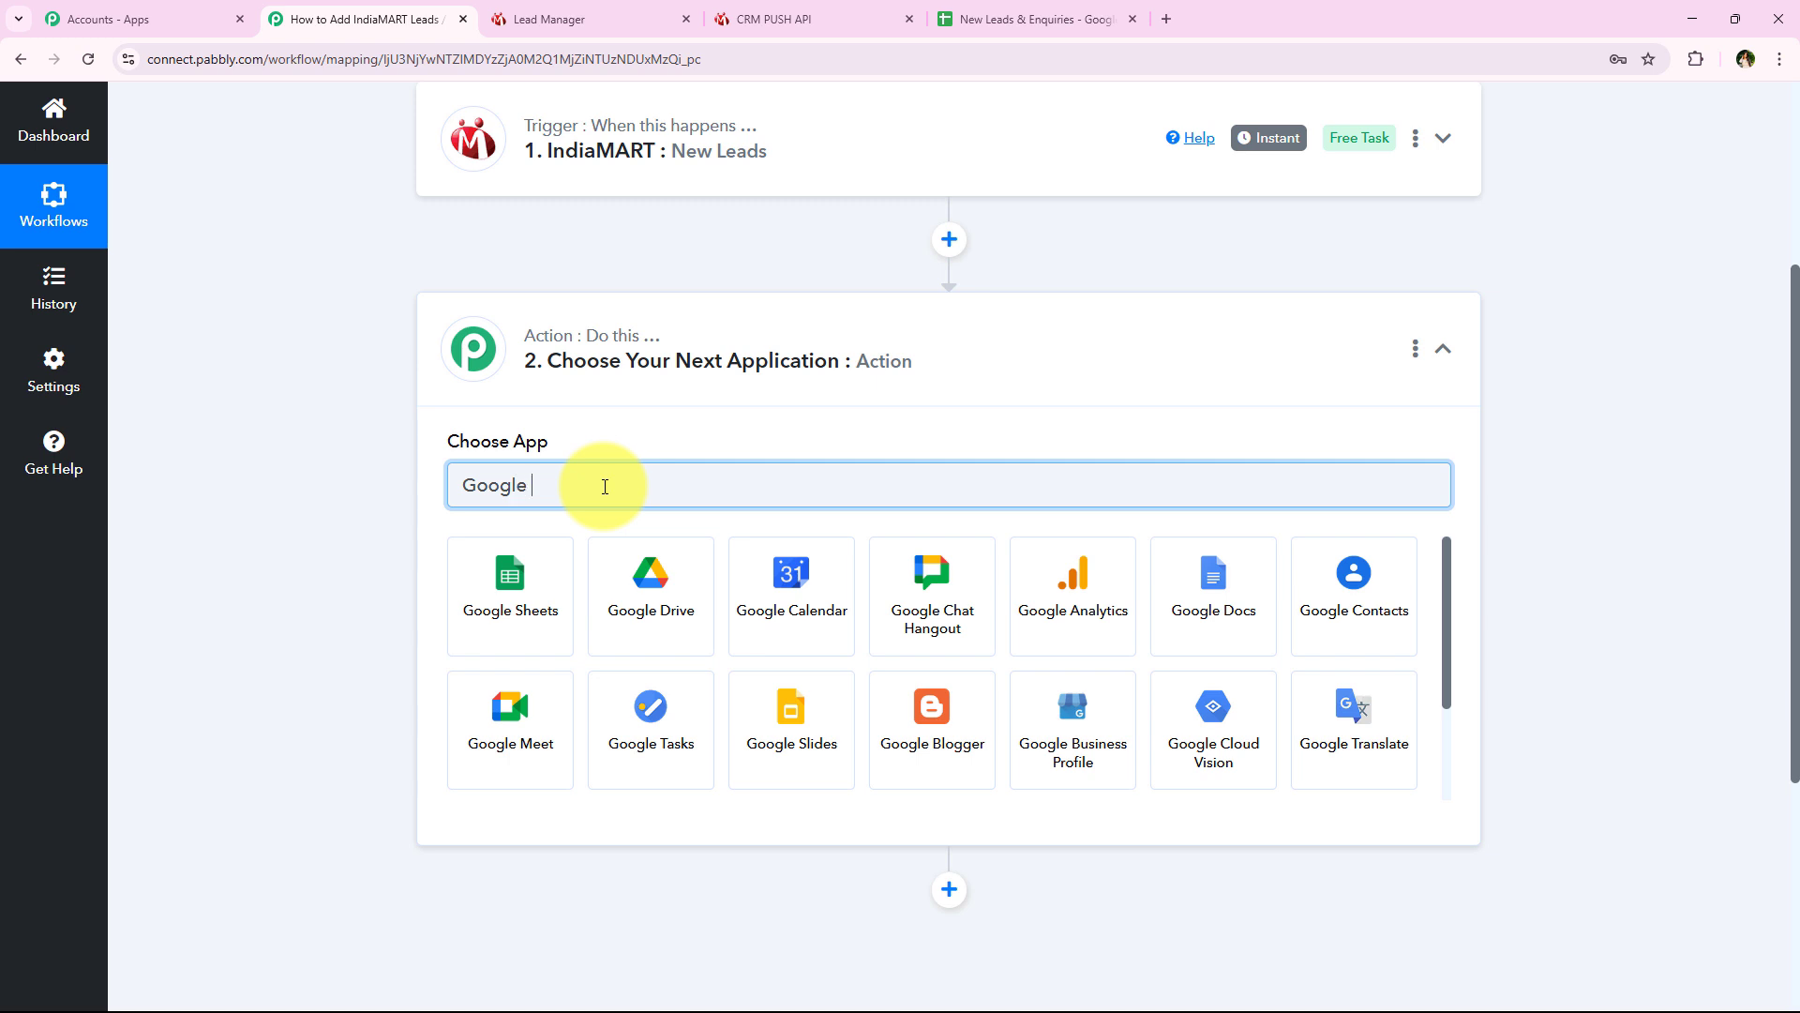
pyautogui.write(' Sheets')
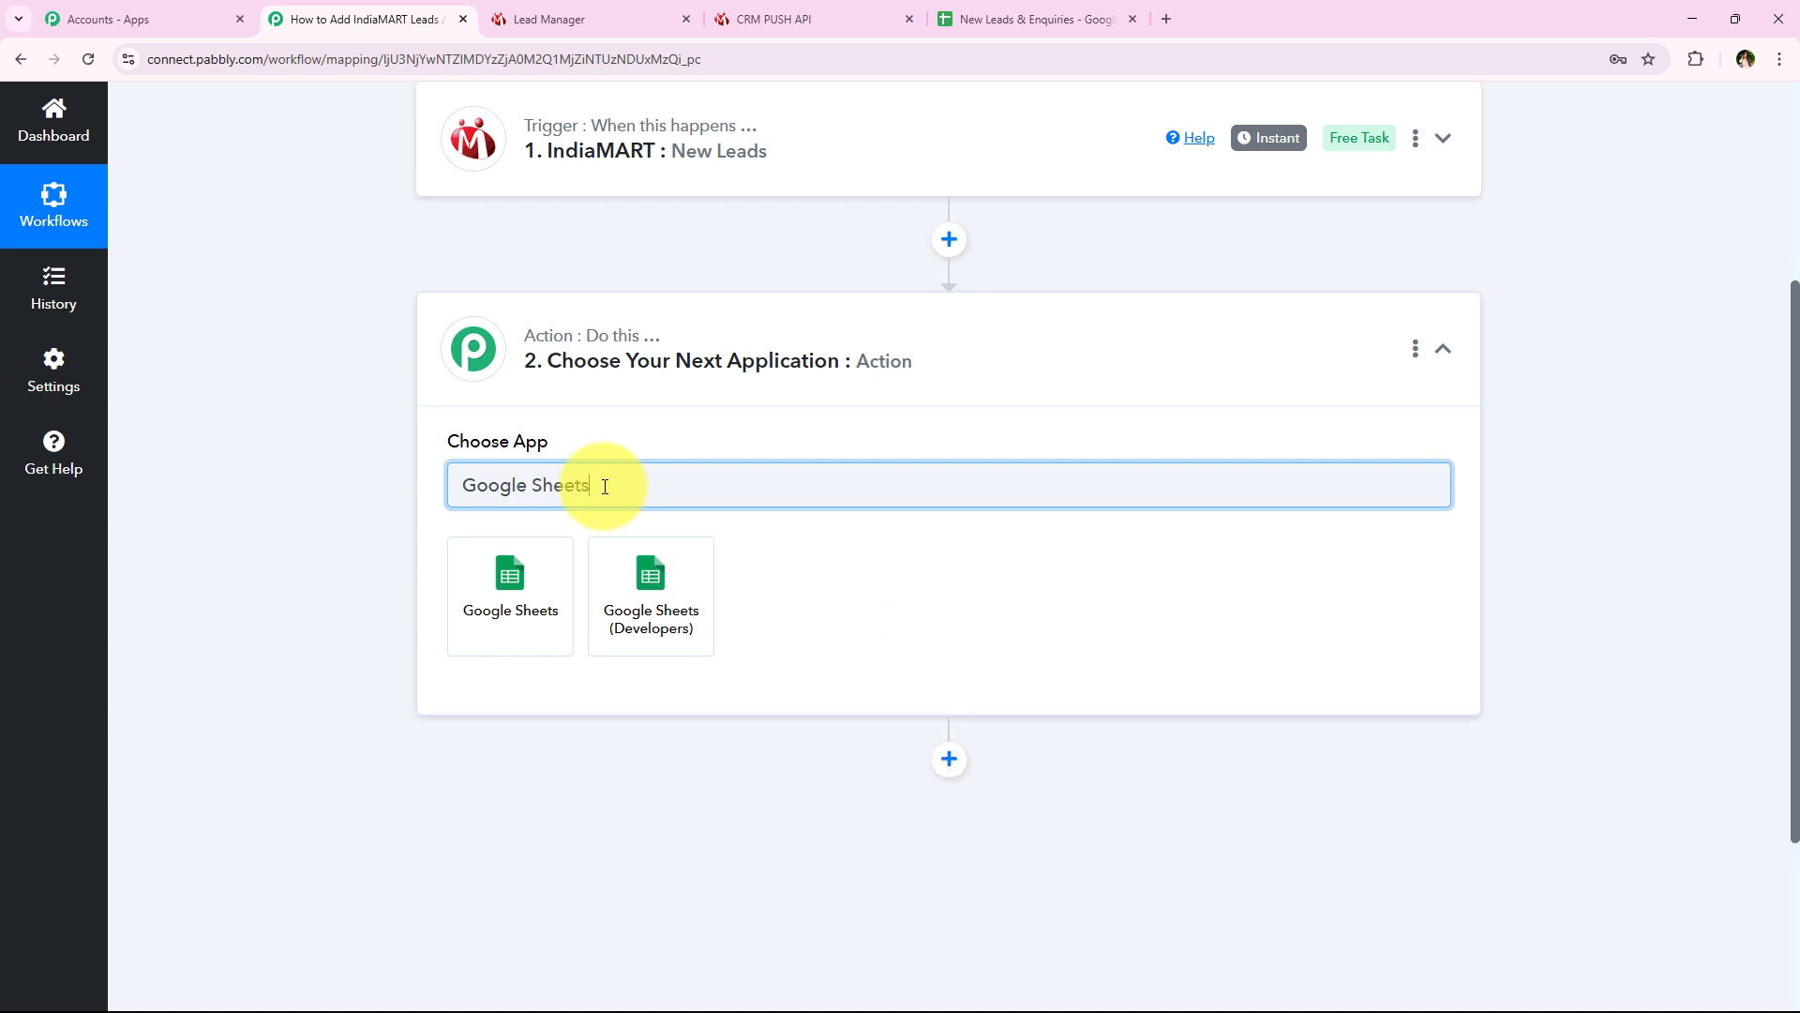
pyautogui.click(510, 574)
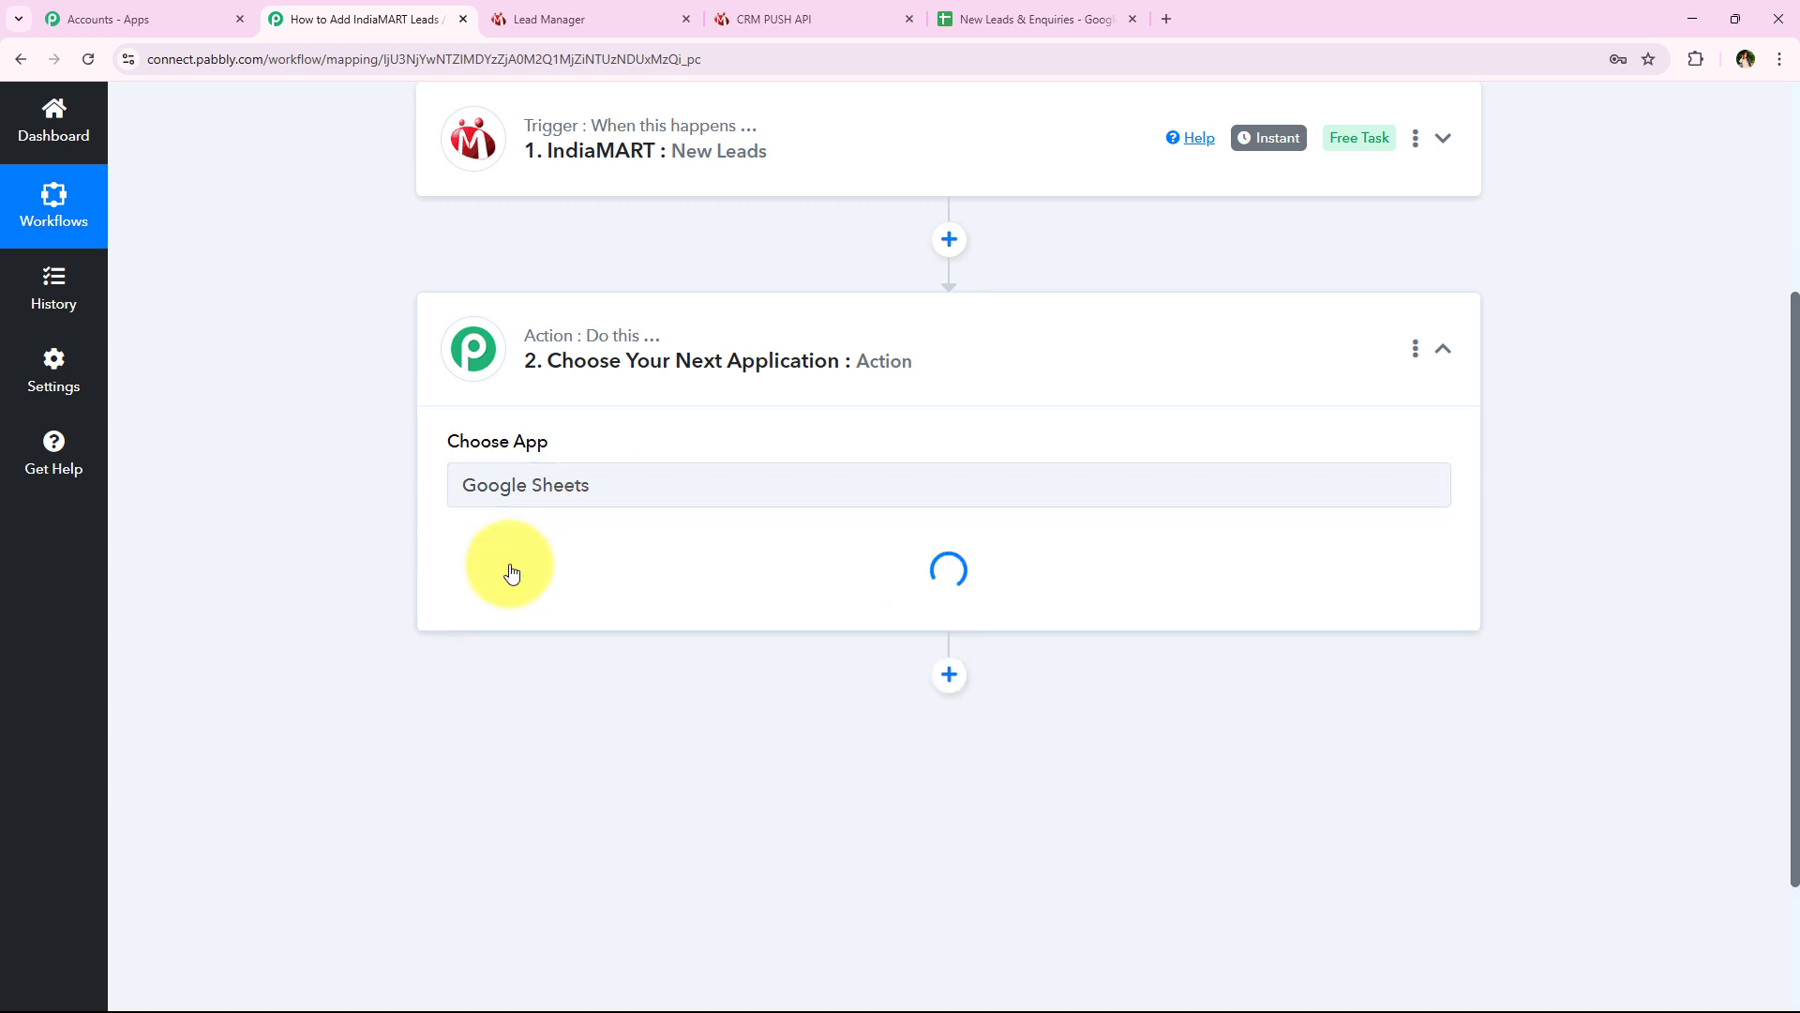
pyautogui.click(534, 586)
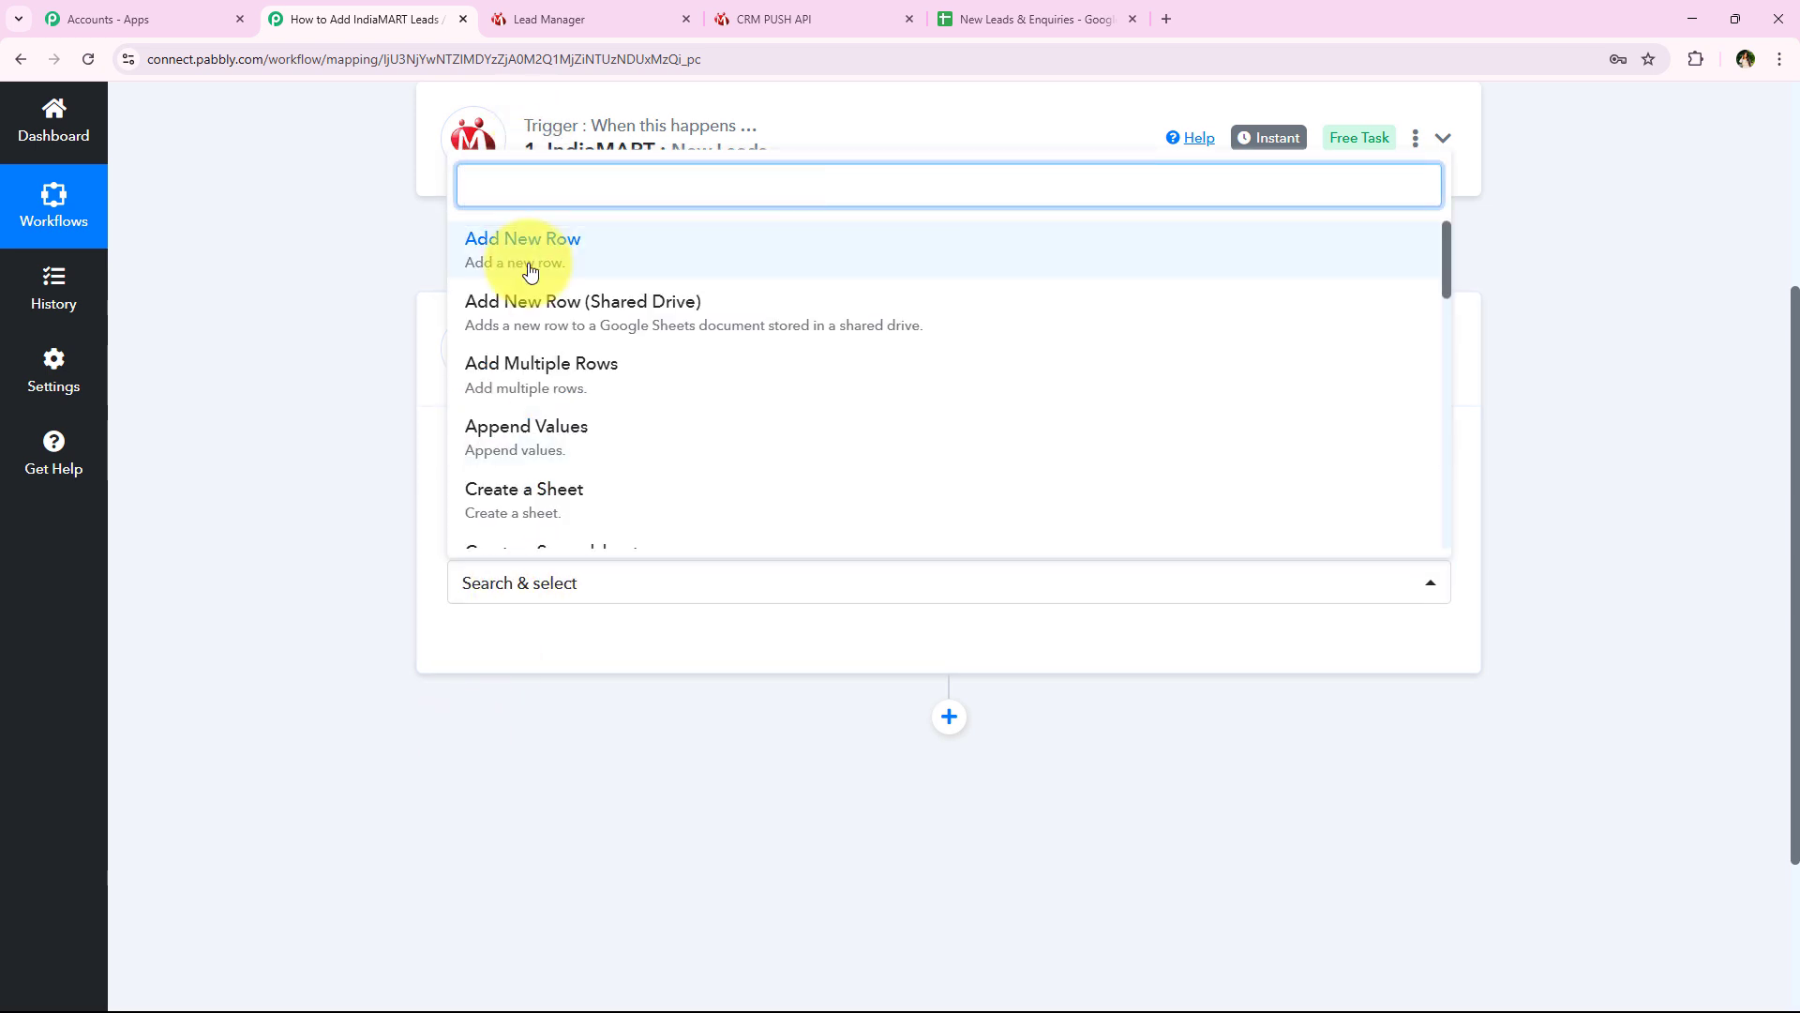
pyautogui.click(1246, 273)
# Open the Google Sheets account connection for the action and choose to add a new connection
pyautogui.click(499, 658)
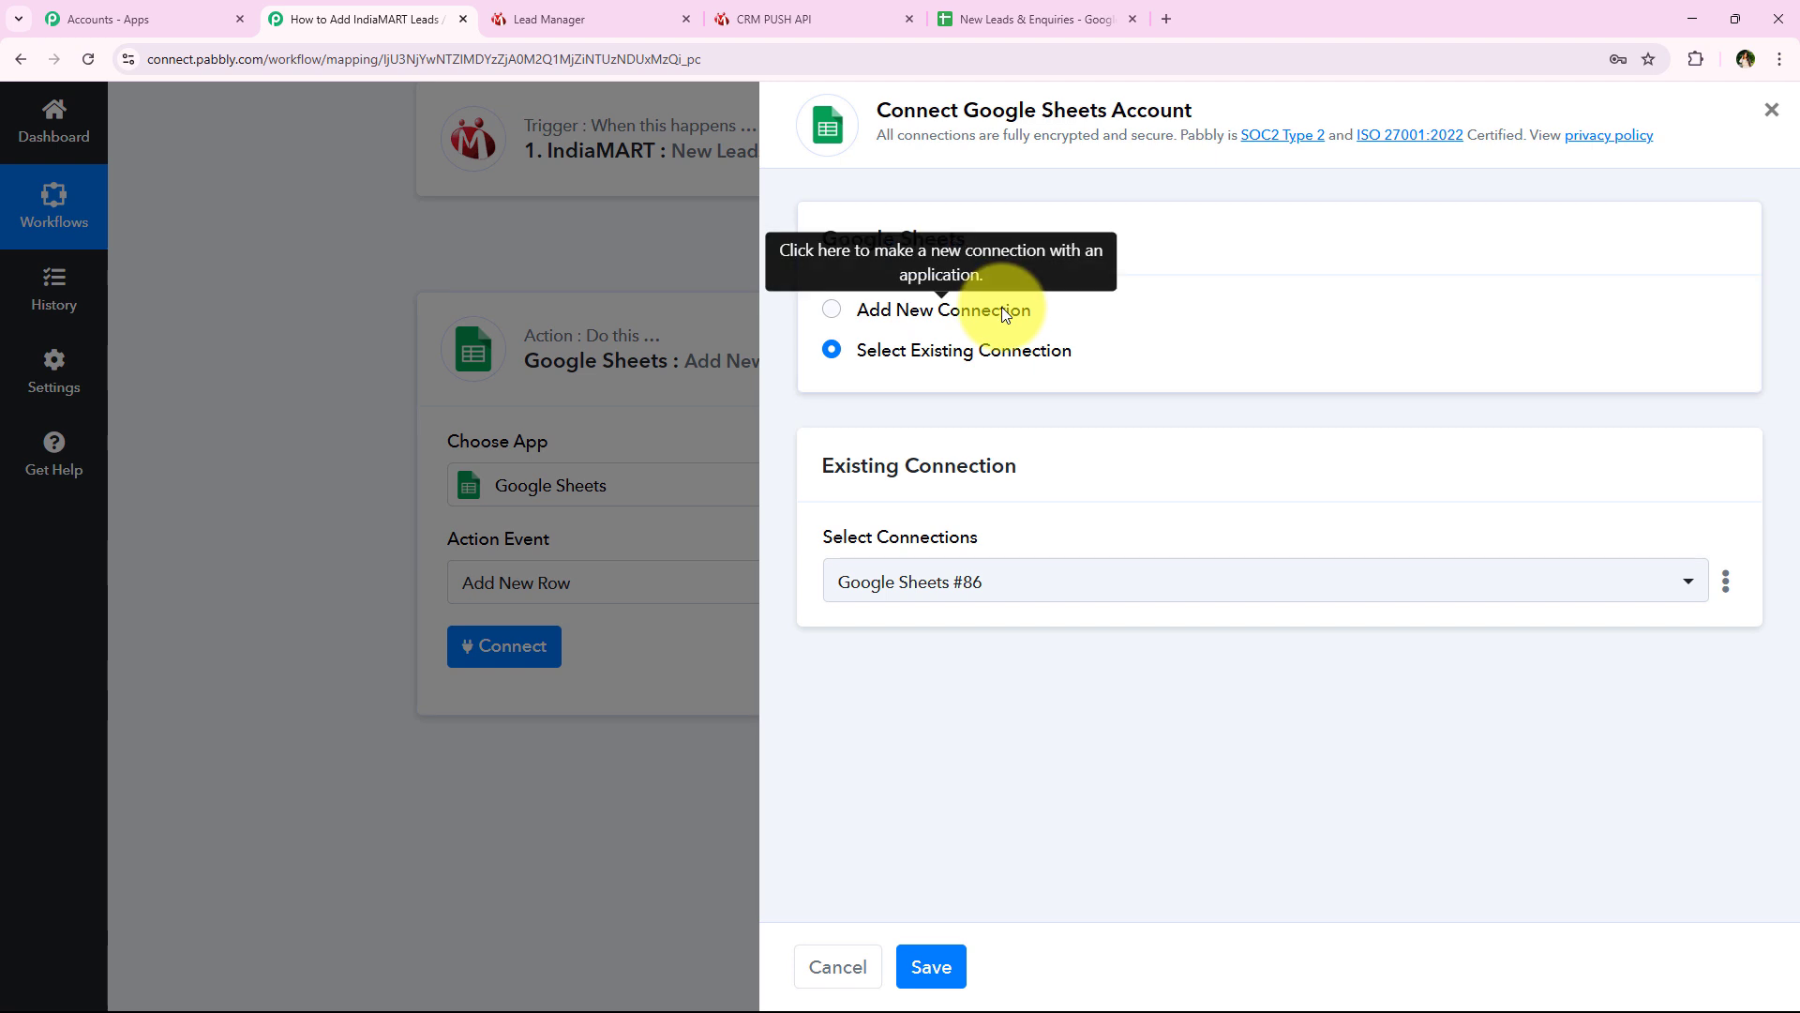
pyautogui.click(1001, 307)
pyautogui.click(1001, 343)
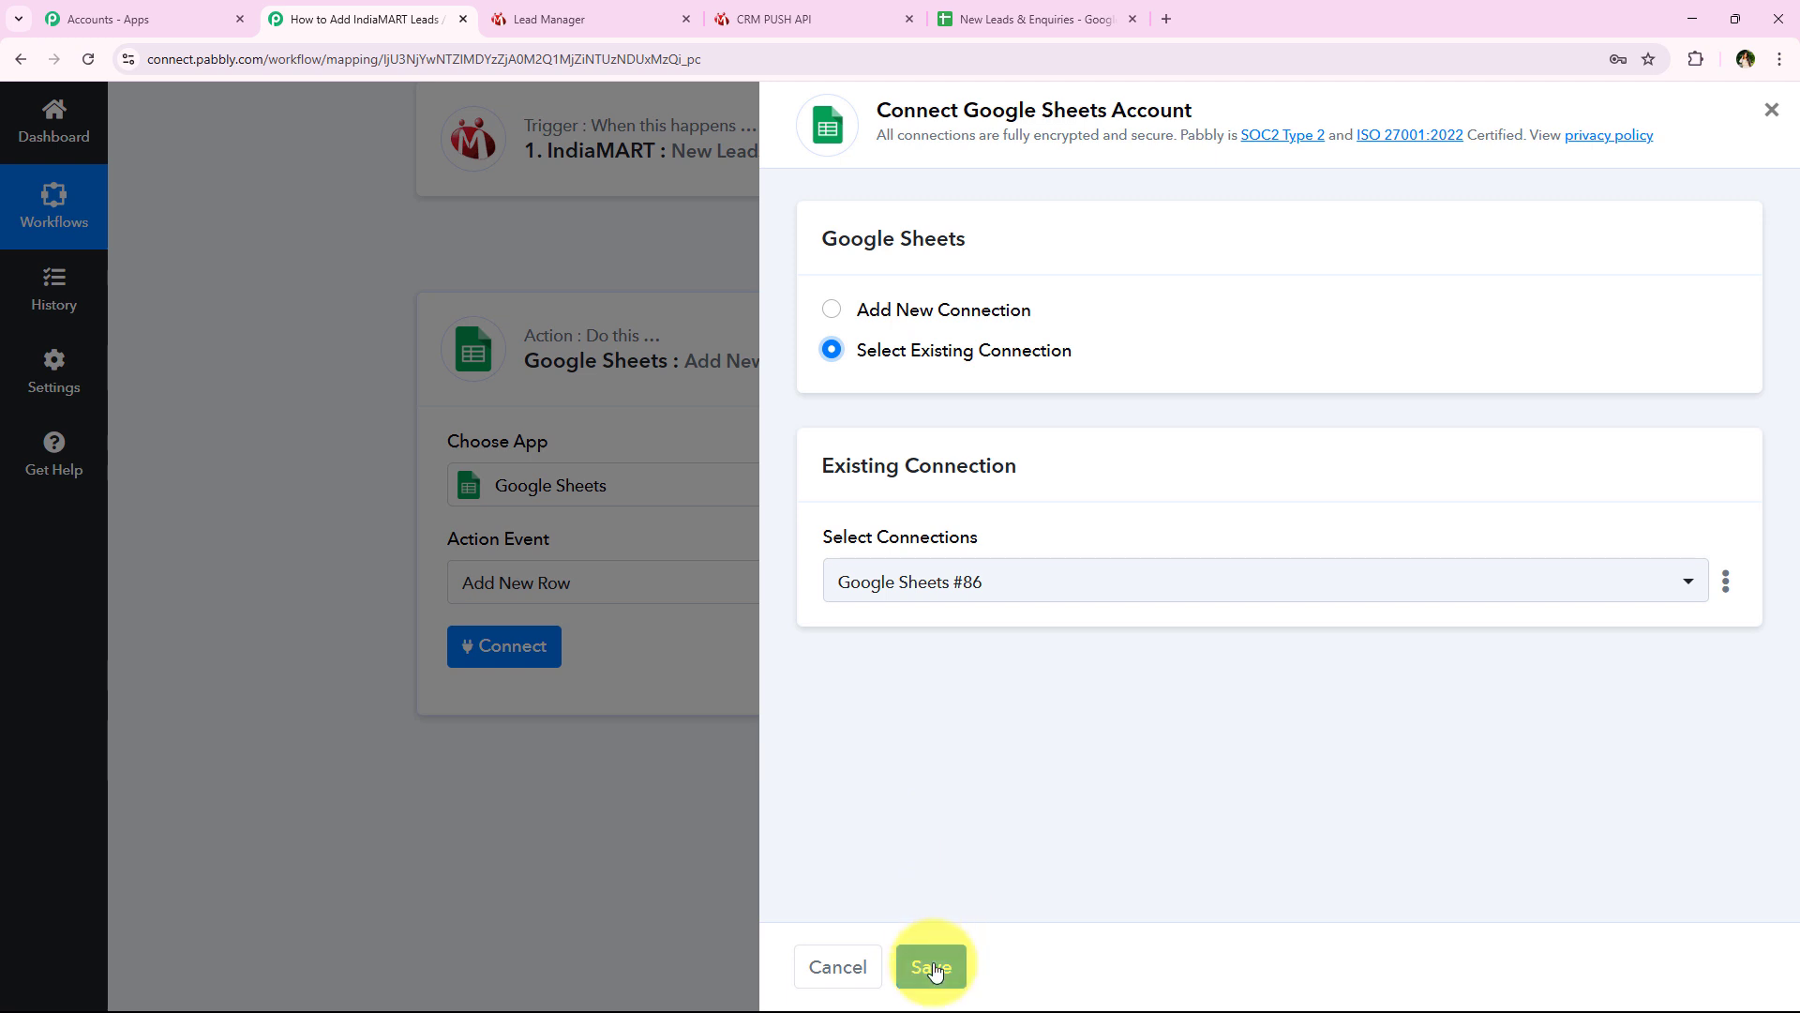
pyautogui.click(937, 307)
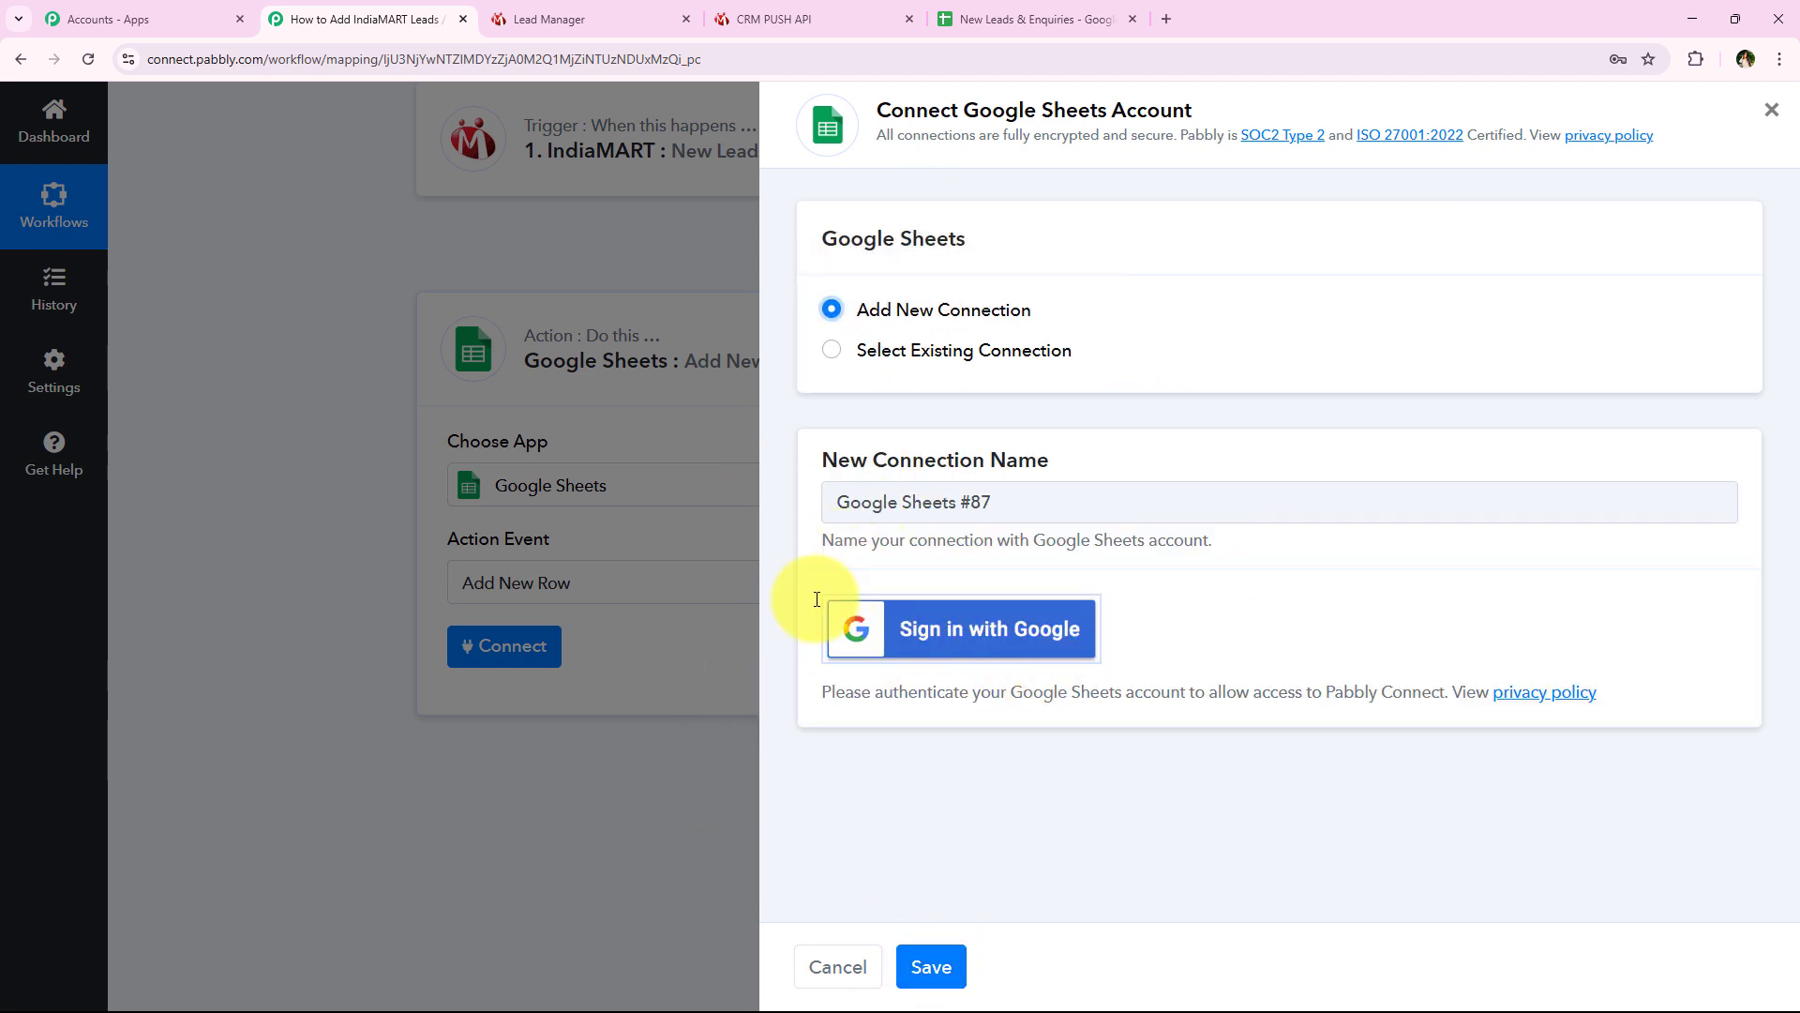
# Sign in with the Google account and allow Pabbly Connect Sheets to access its Drive files and spreadsheets
pyautogui.click(1057, 661)
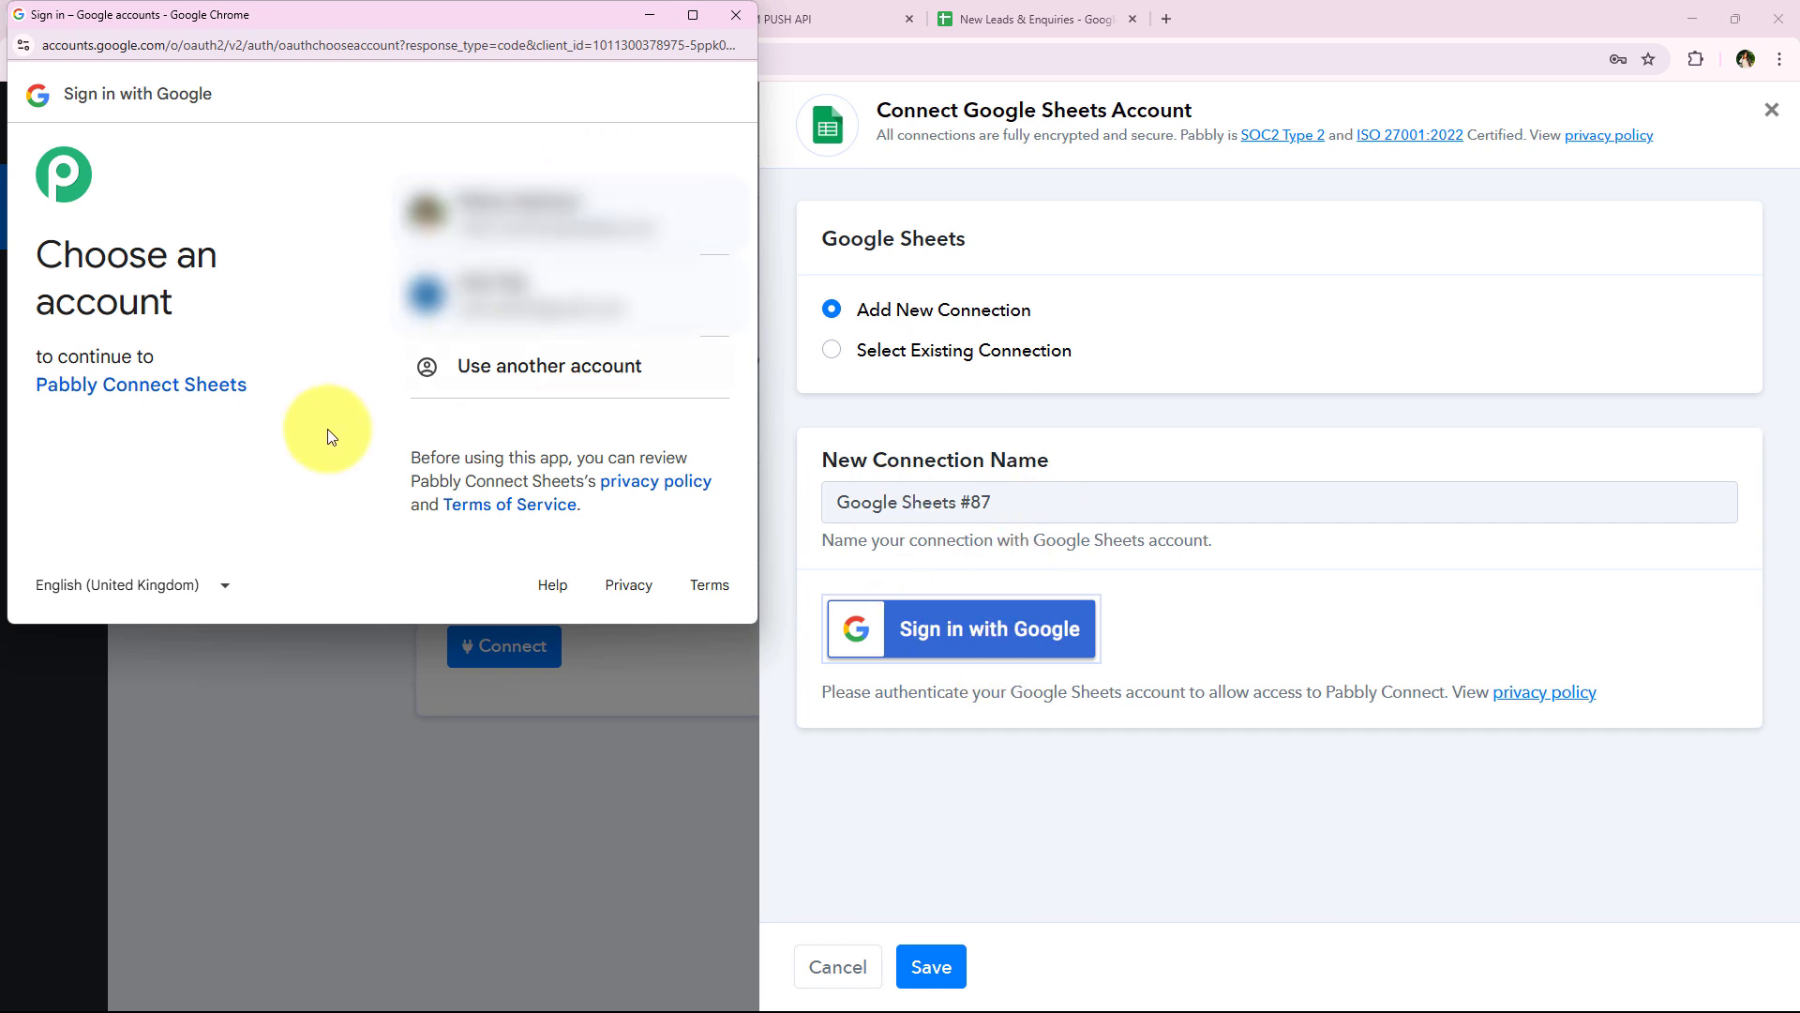
pyautogui.click(432, 197)
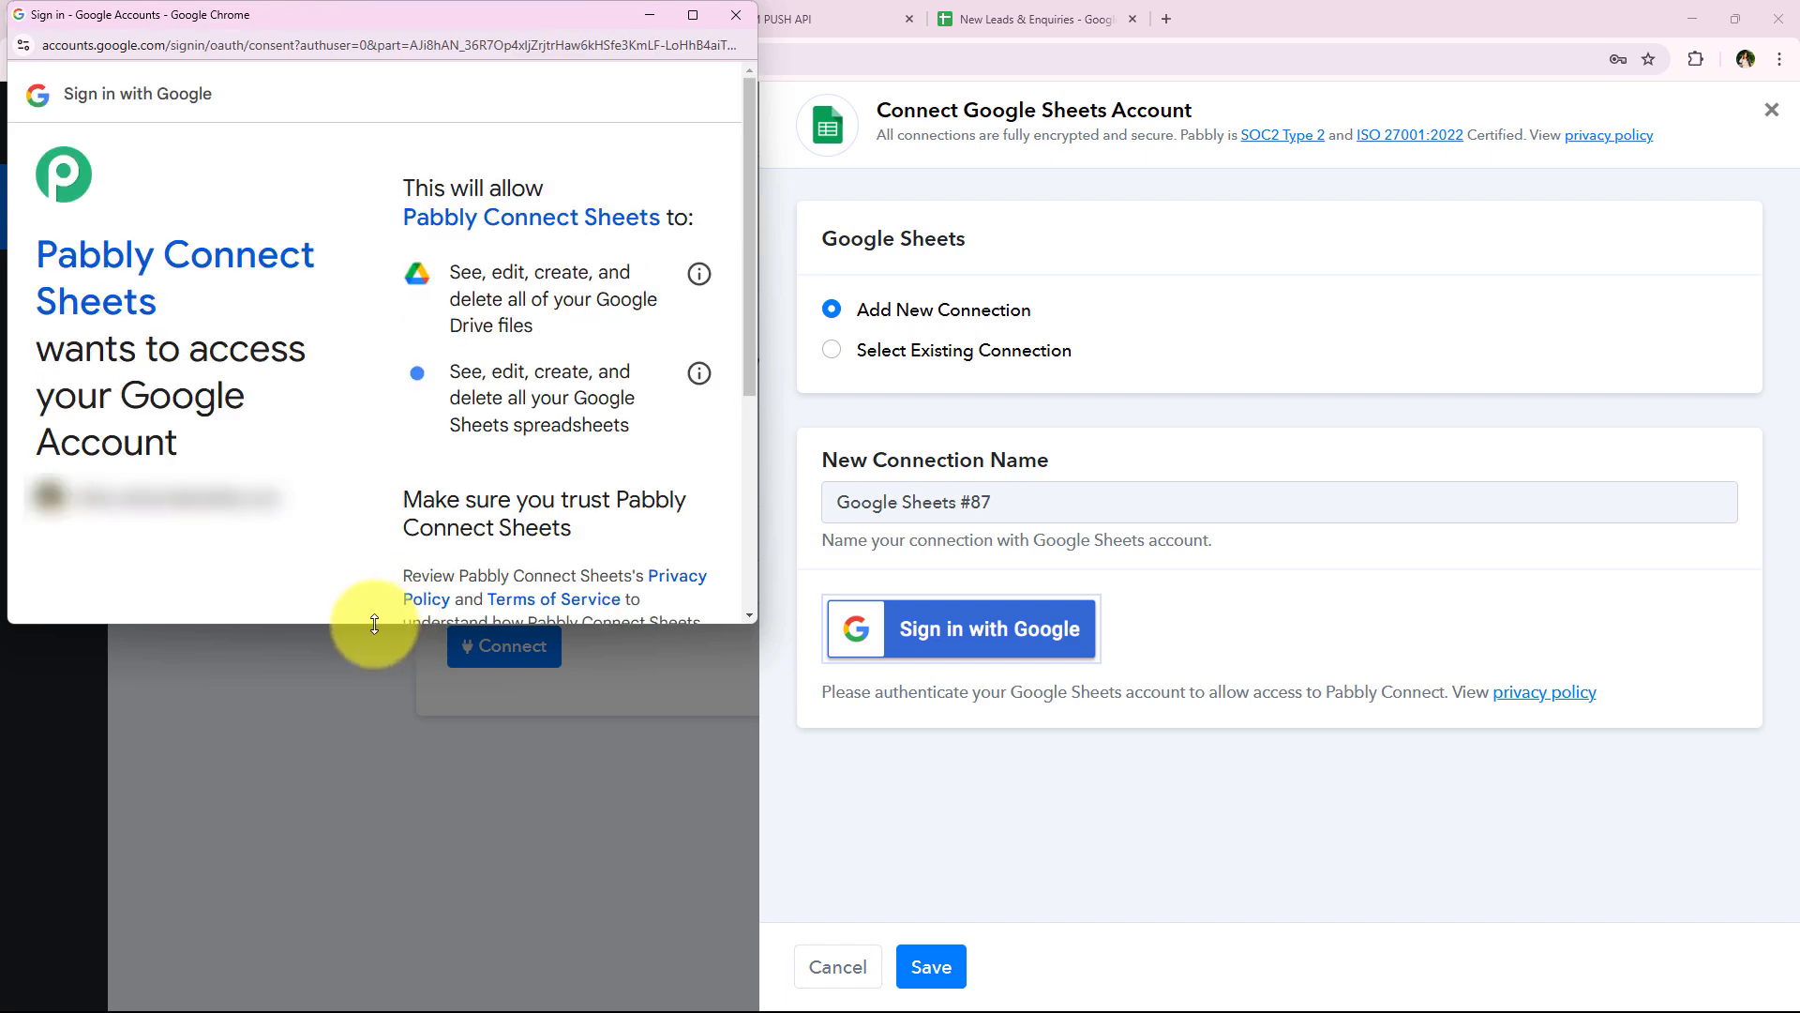
pyautogui.moveTo(374, 624); pyautogui.dragTo(374, 905)
pyautogui.scroll(-2, 750, 683)
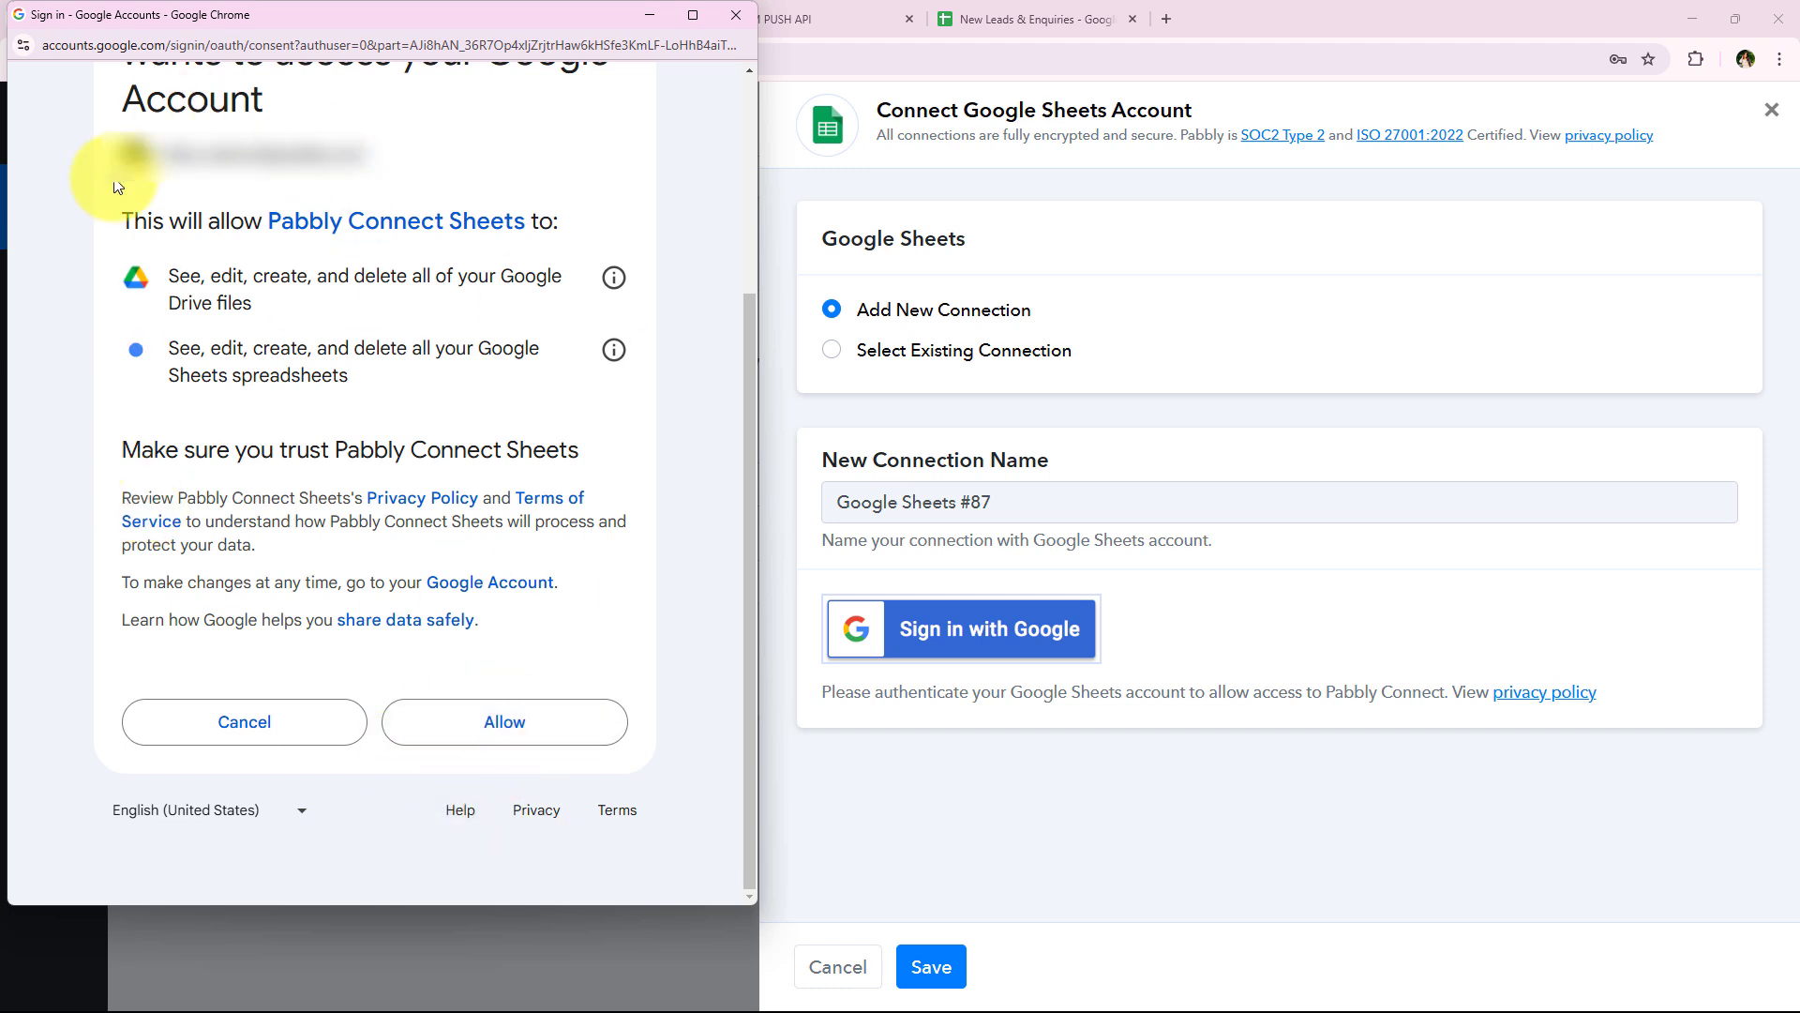
pyautogui.moveTo(180, 276); pyautogui.dragTo(386, 380)
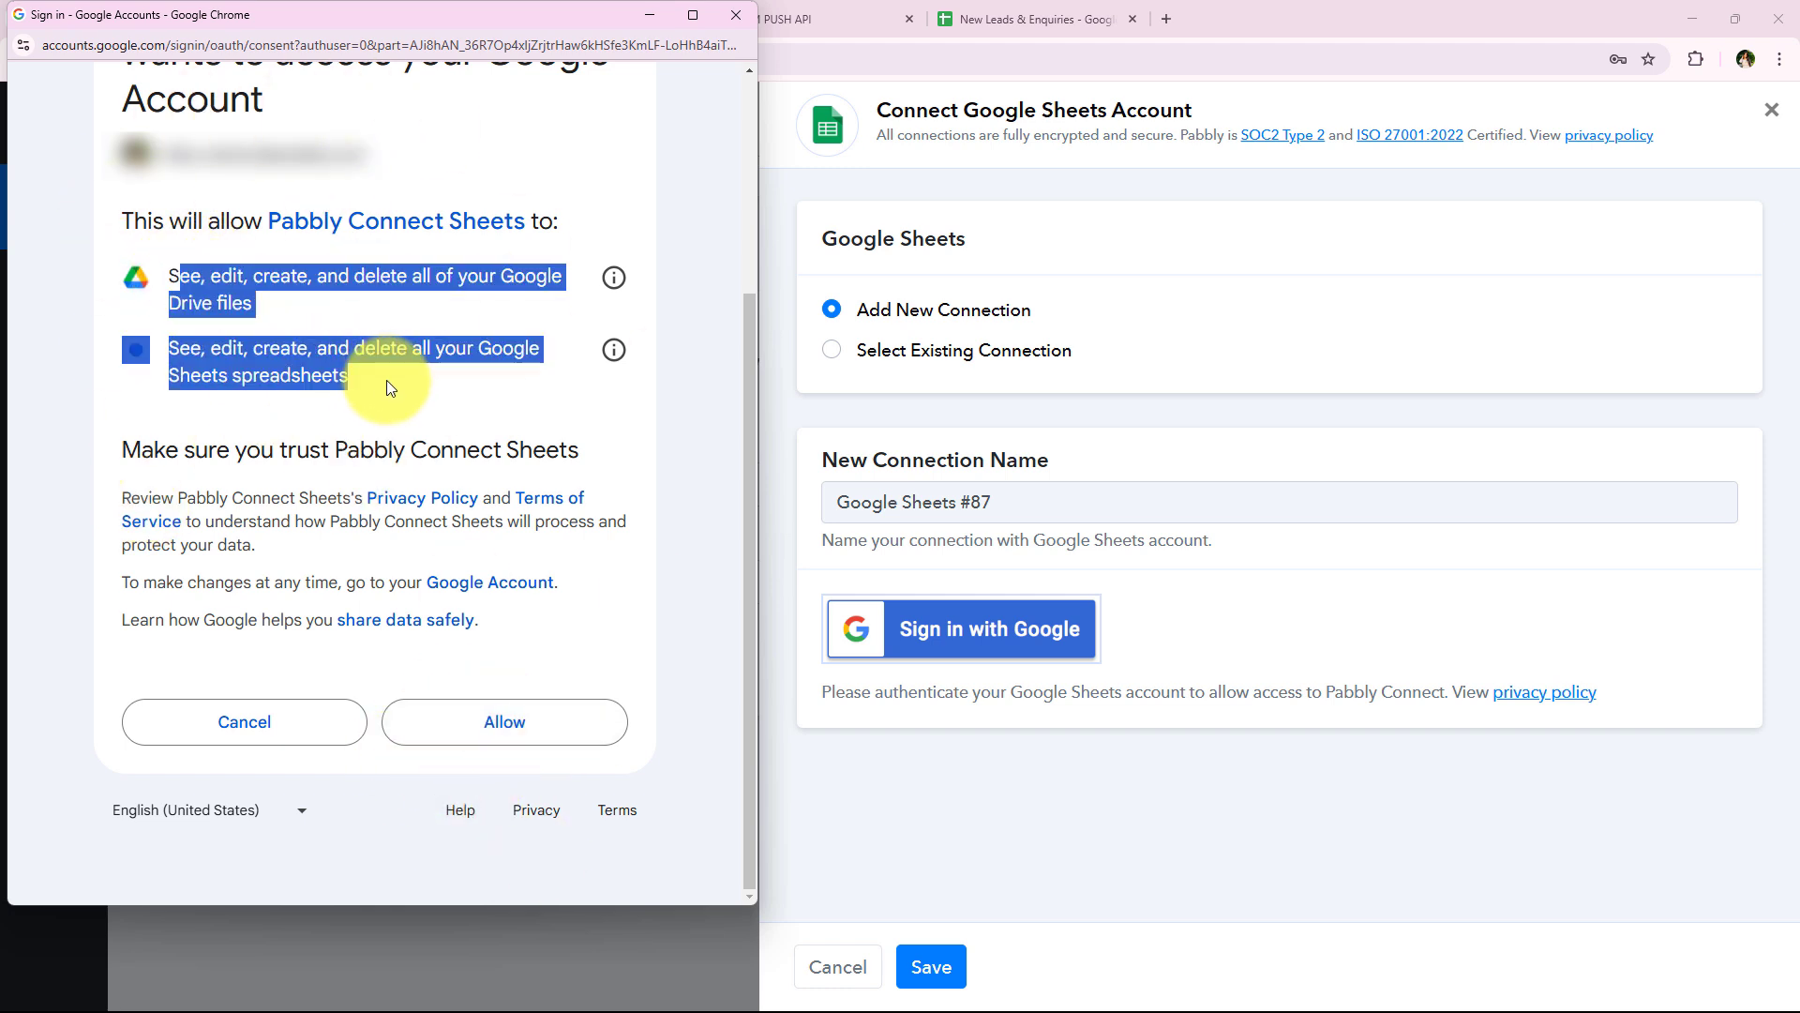
pyautogui.click(388, 385)
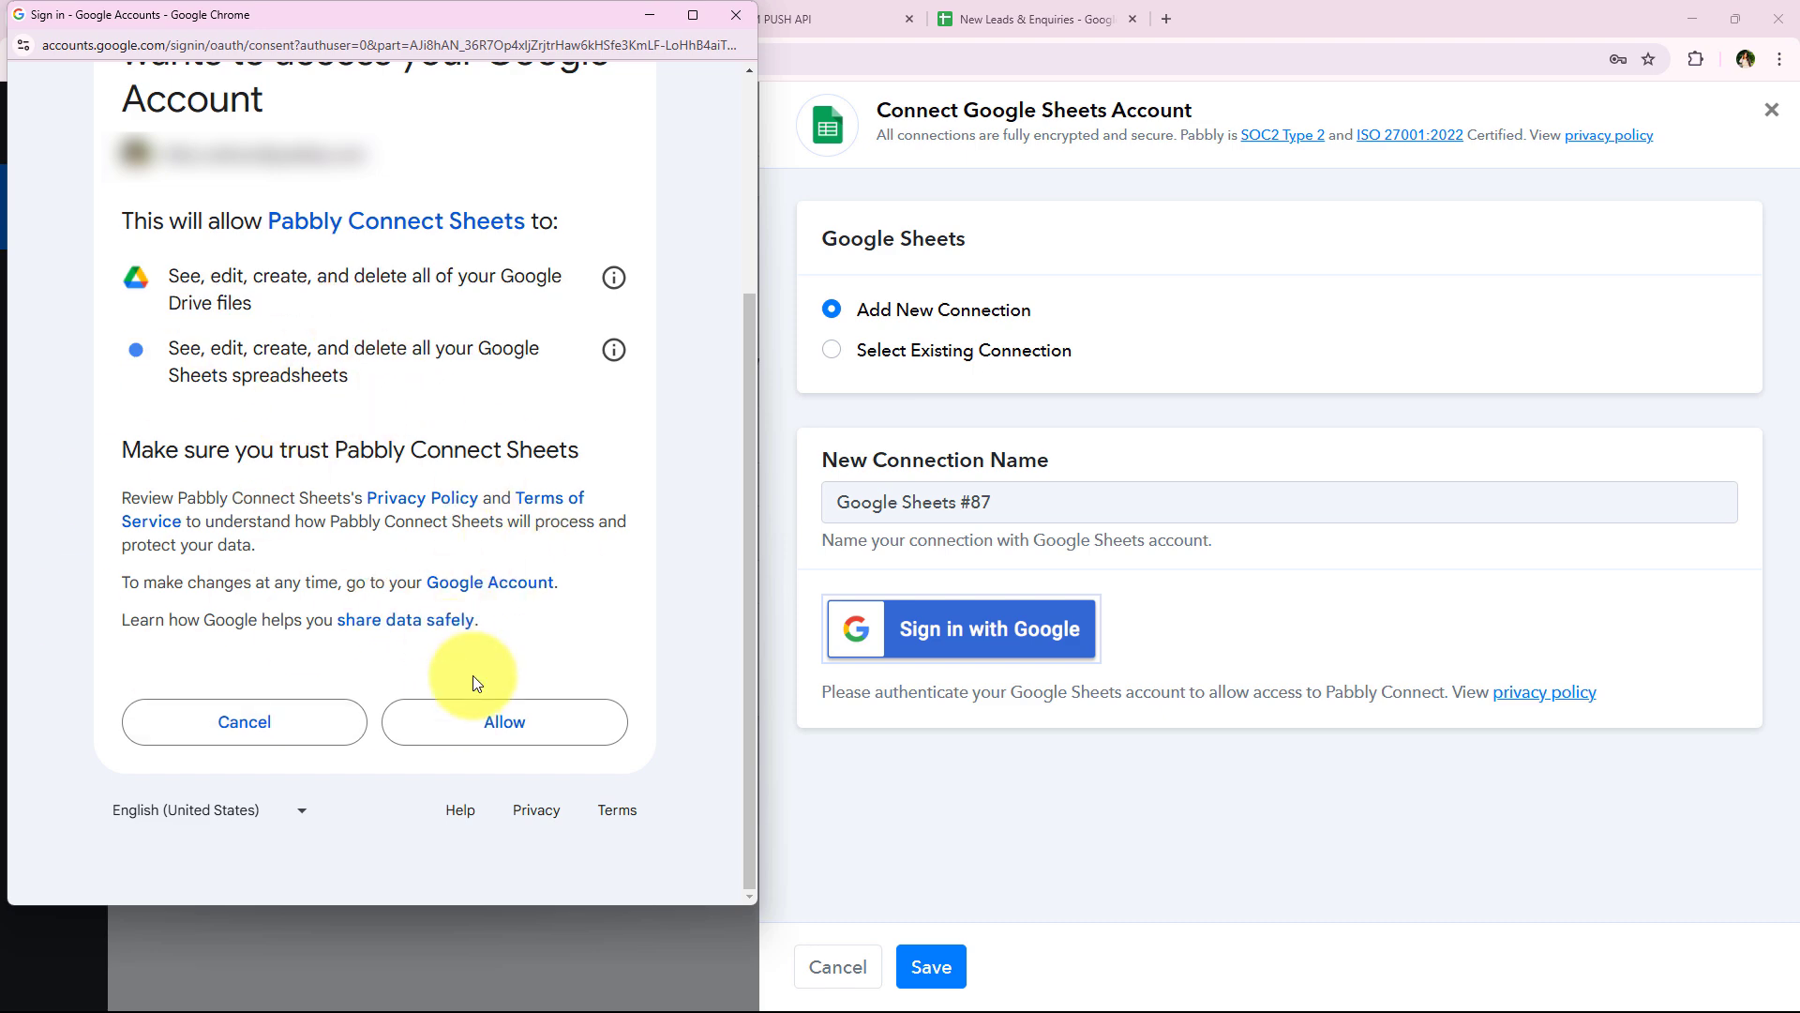
pyautogui.click(507, 736)
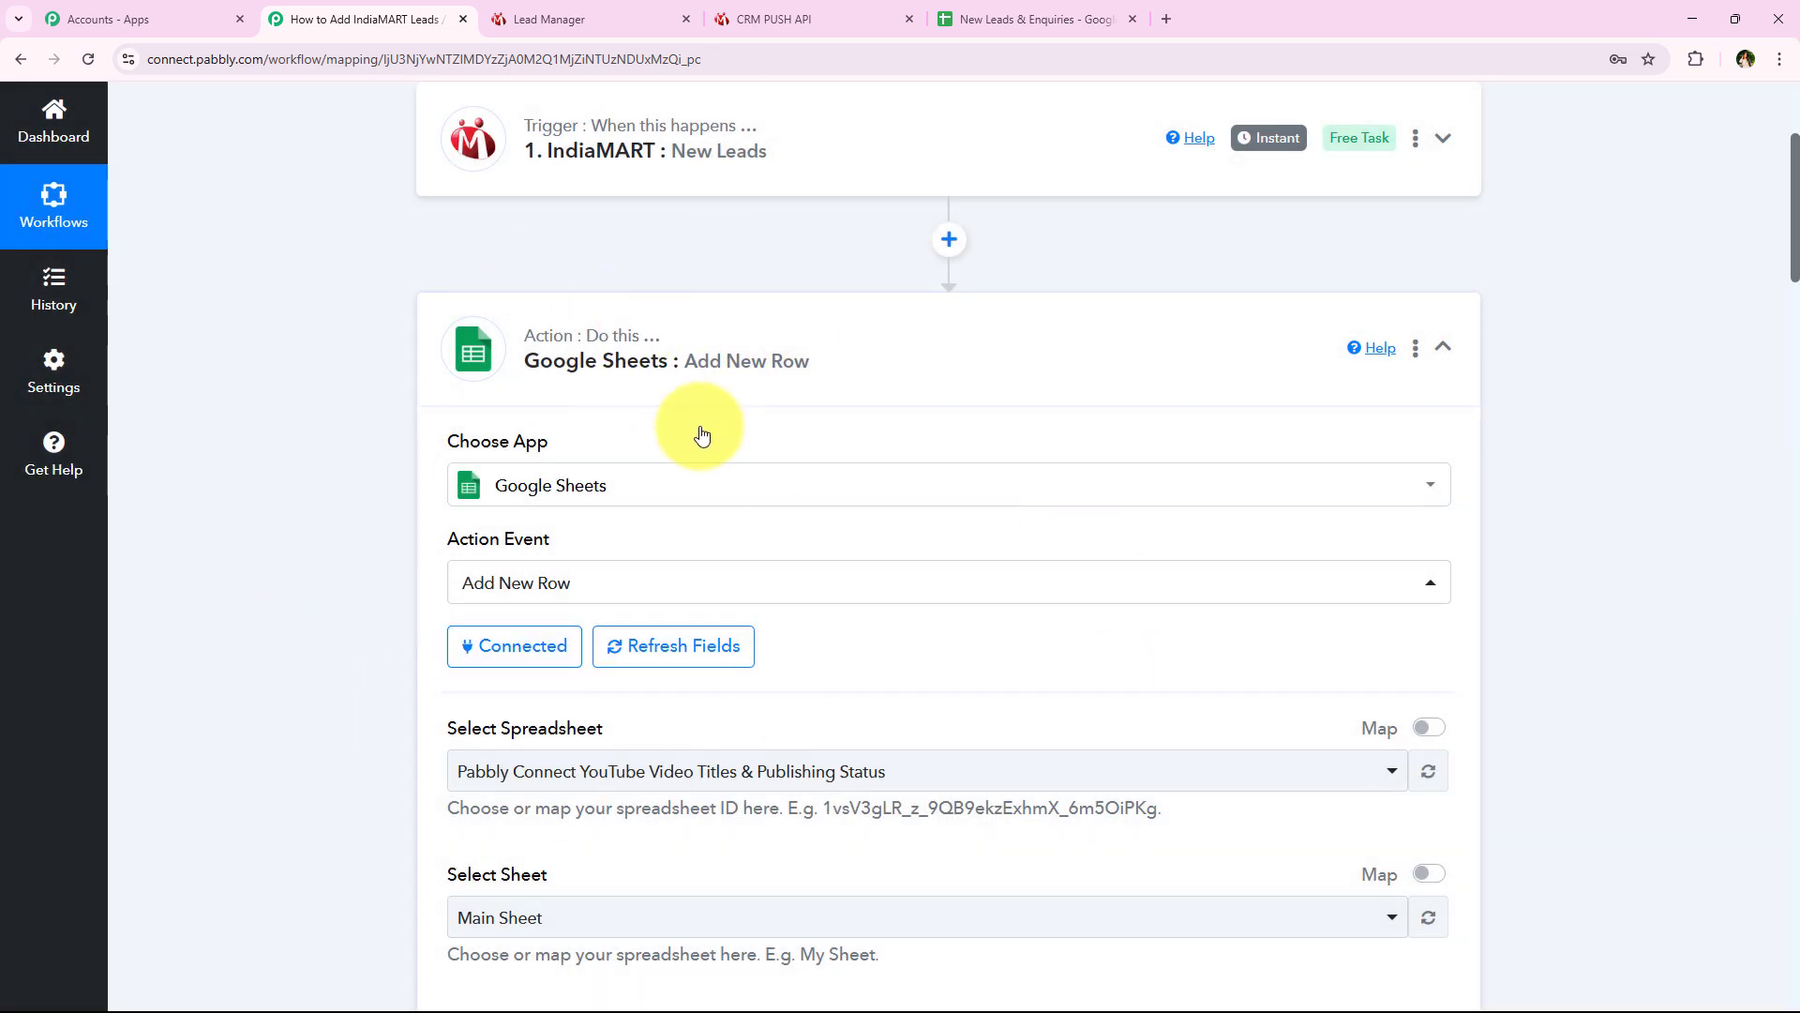
# Review the action's spreadsheet and sheet settings and check the target spreadsheet's name in Google Sheets
pyautogui.scroll(-3, 312, 609)
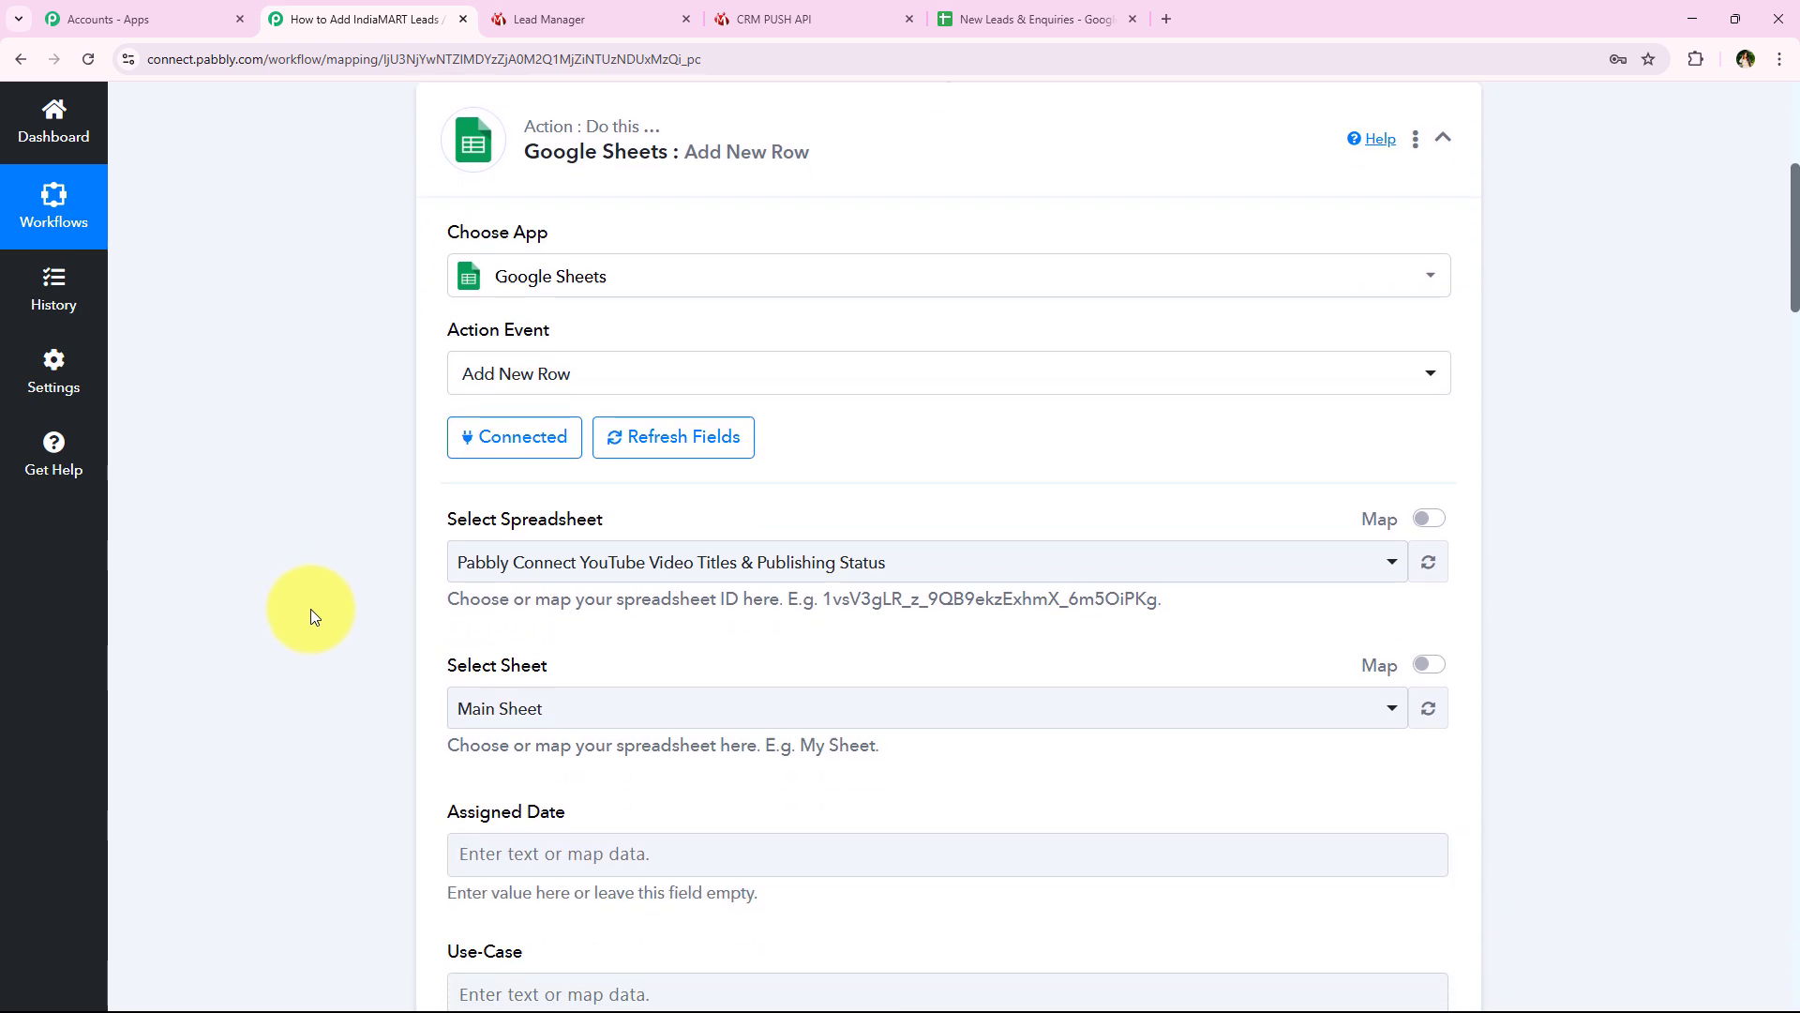
pyautogui.scroll(-1, 312, 610)
pyautogui.moveTo(450, 357); pyautogui.dragTo(600, 365)
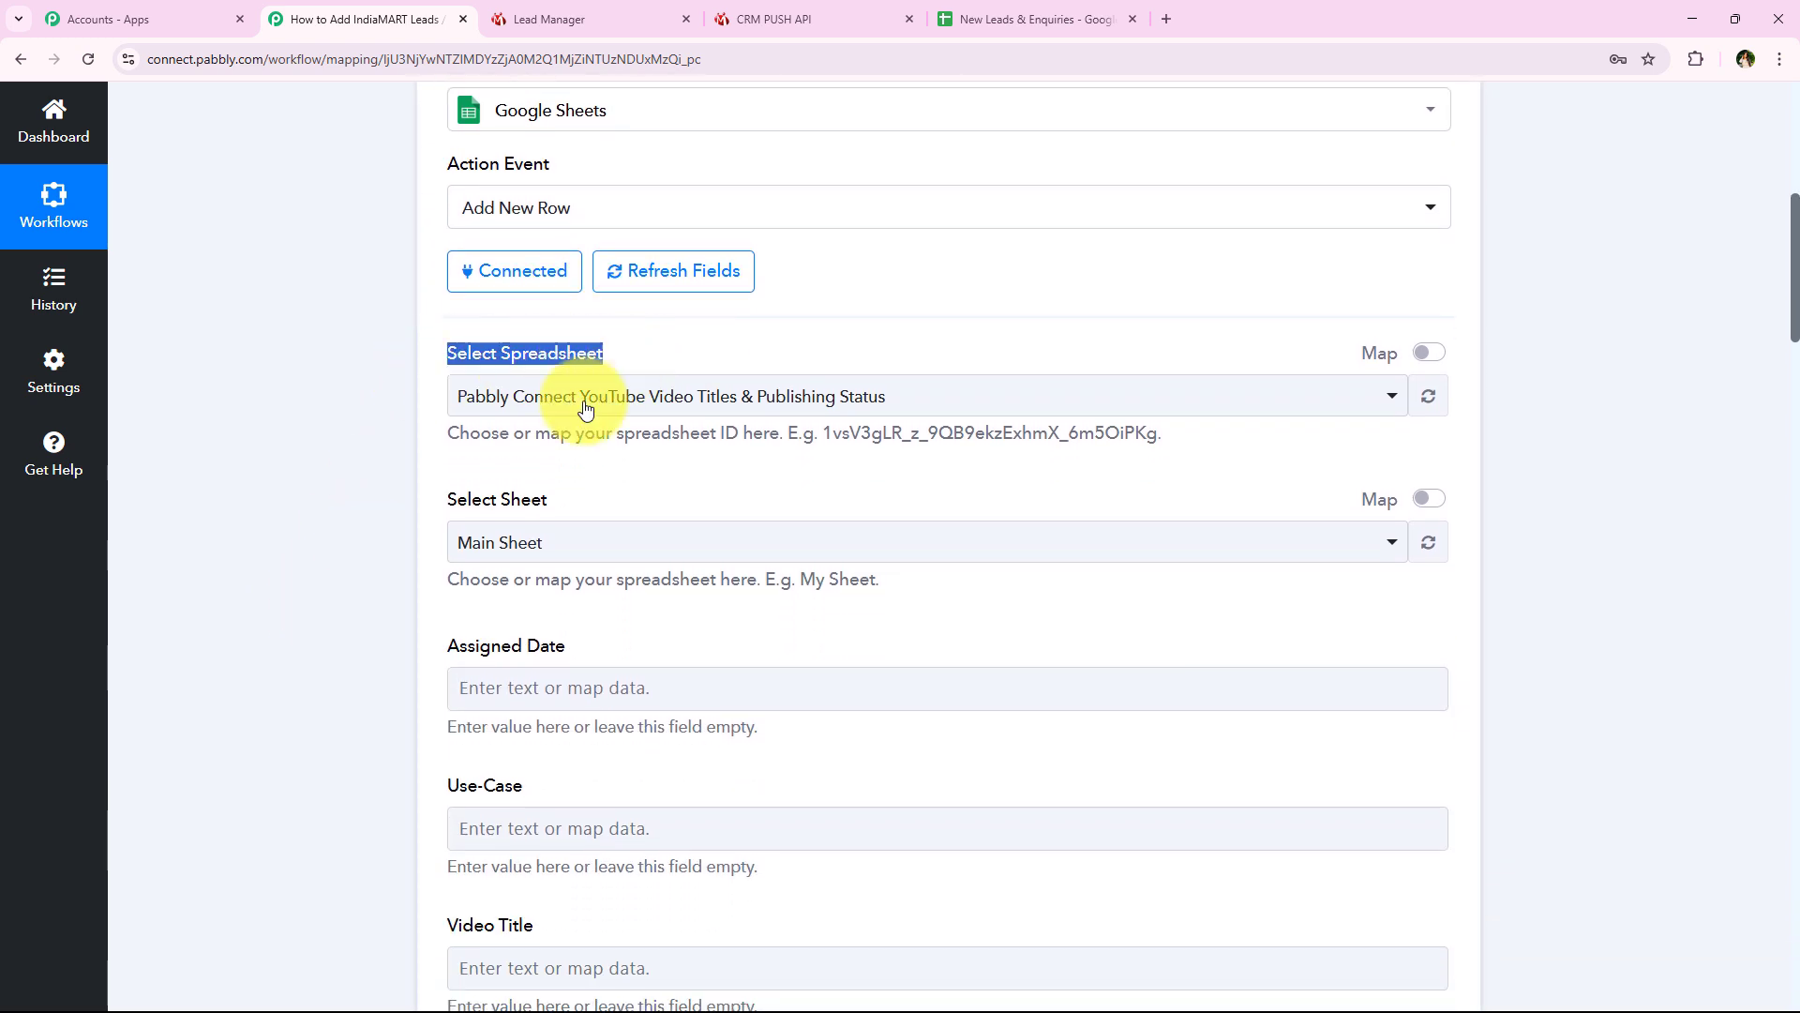
pyautogui.moveTo(449, 500); pyautogui.dragTo(758, 497)
pyautogui.click(758, 497)
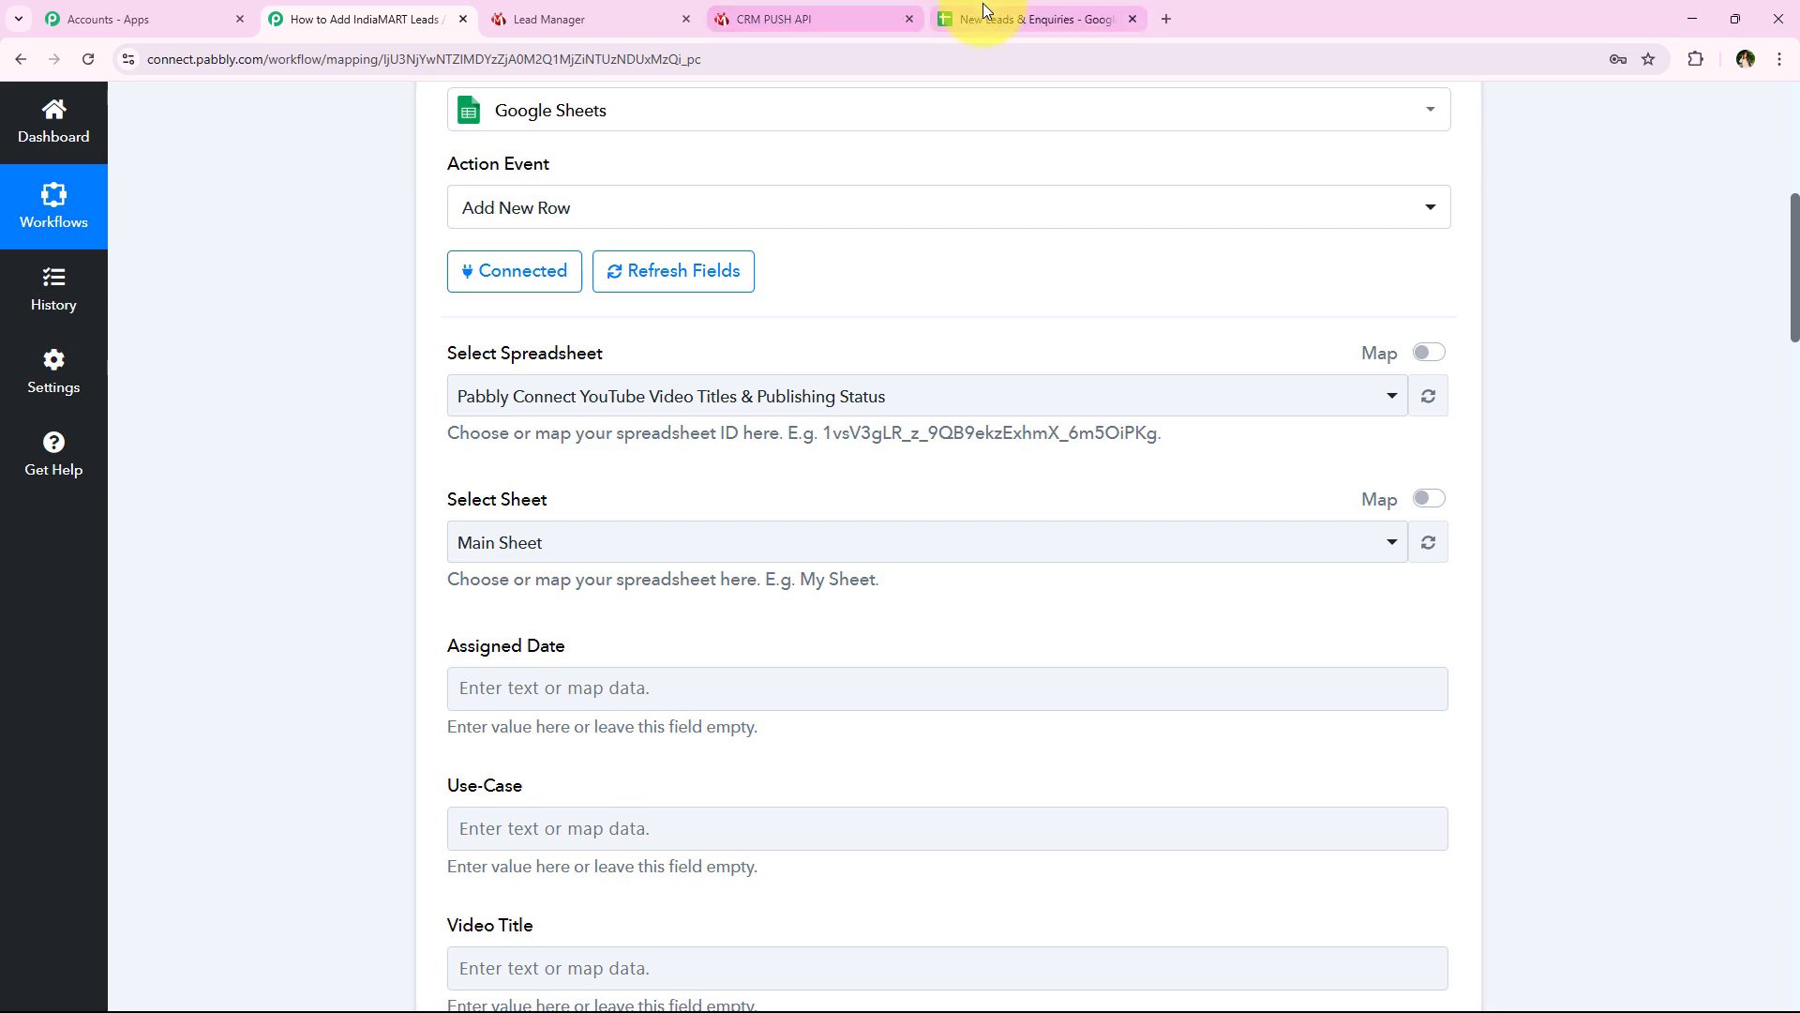
pyautogui.click(1031, 19)
pyautogui.click(341, 569)
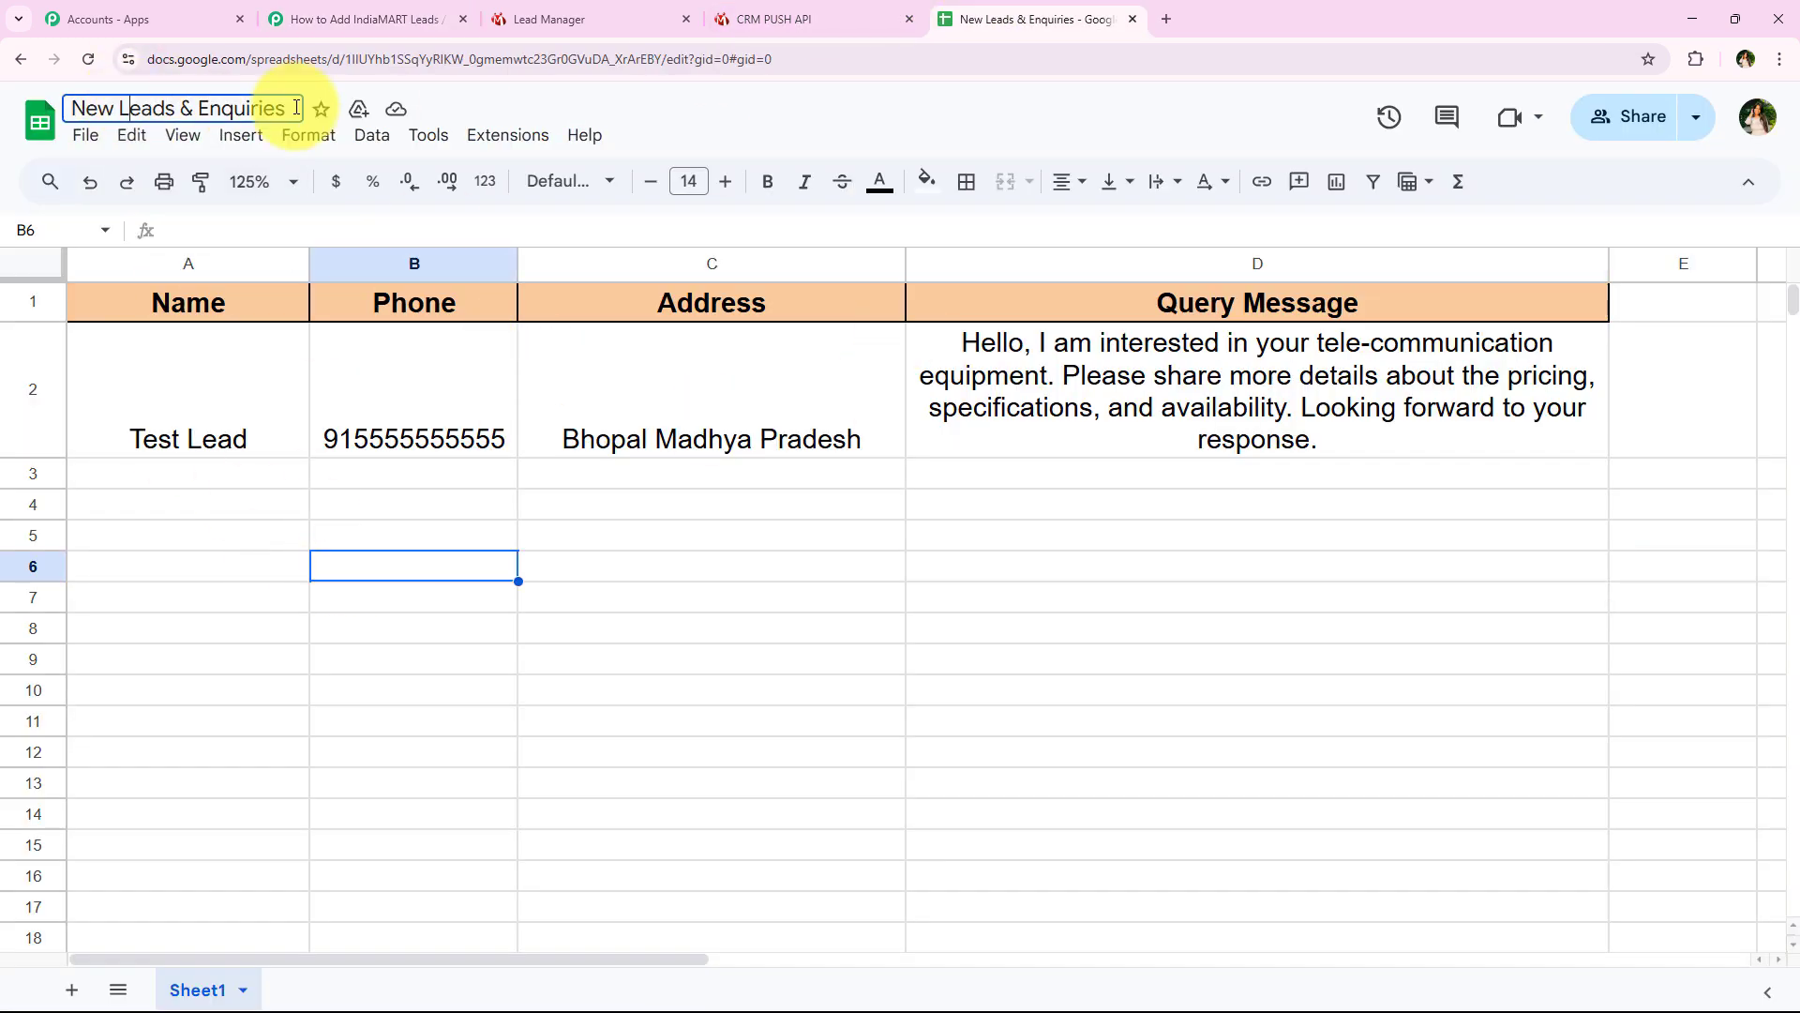
# Return to the Pabbly Connect workflow and set the action's spreadsheet to New Leads & Enquiries and its sheet to Sheet1
pyautogui.click(356, 17)
pyautogui.click(556, 412)
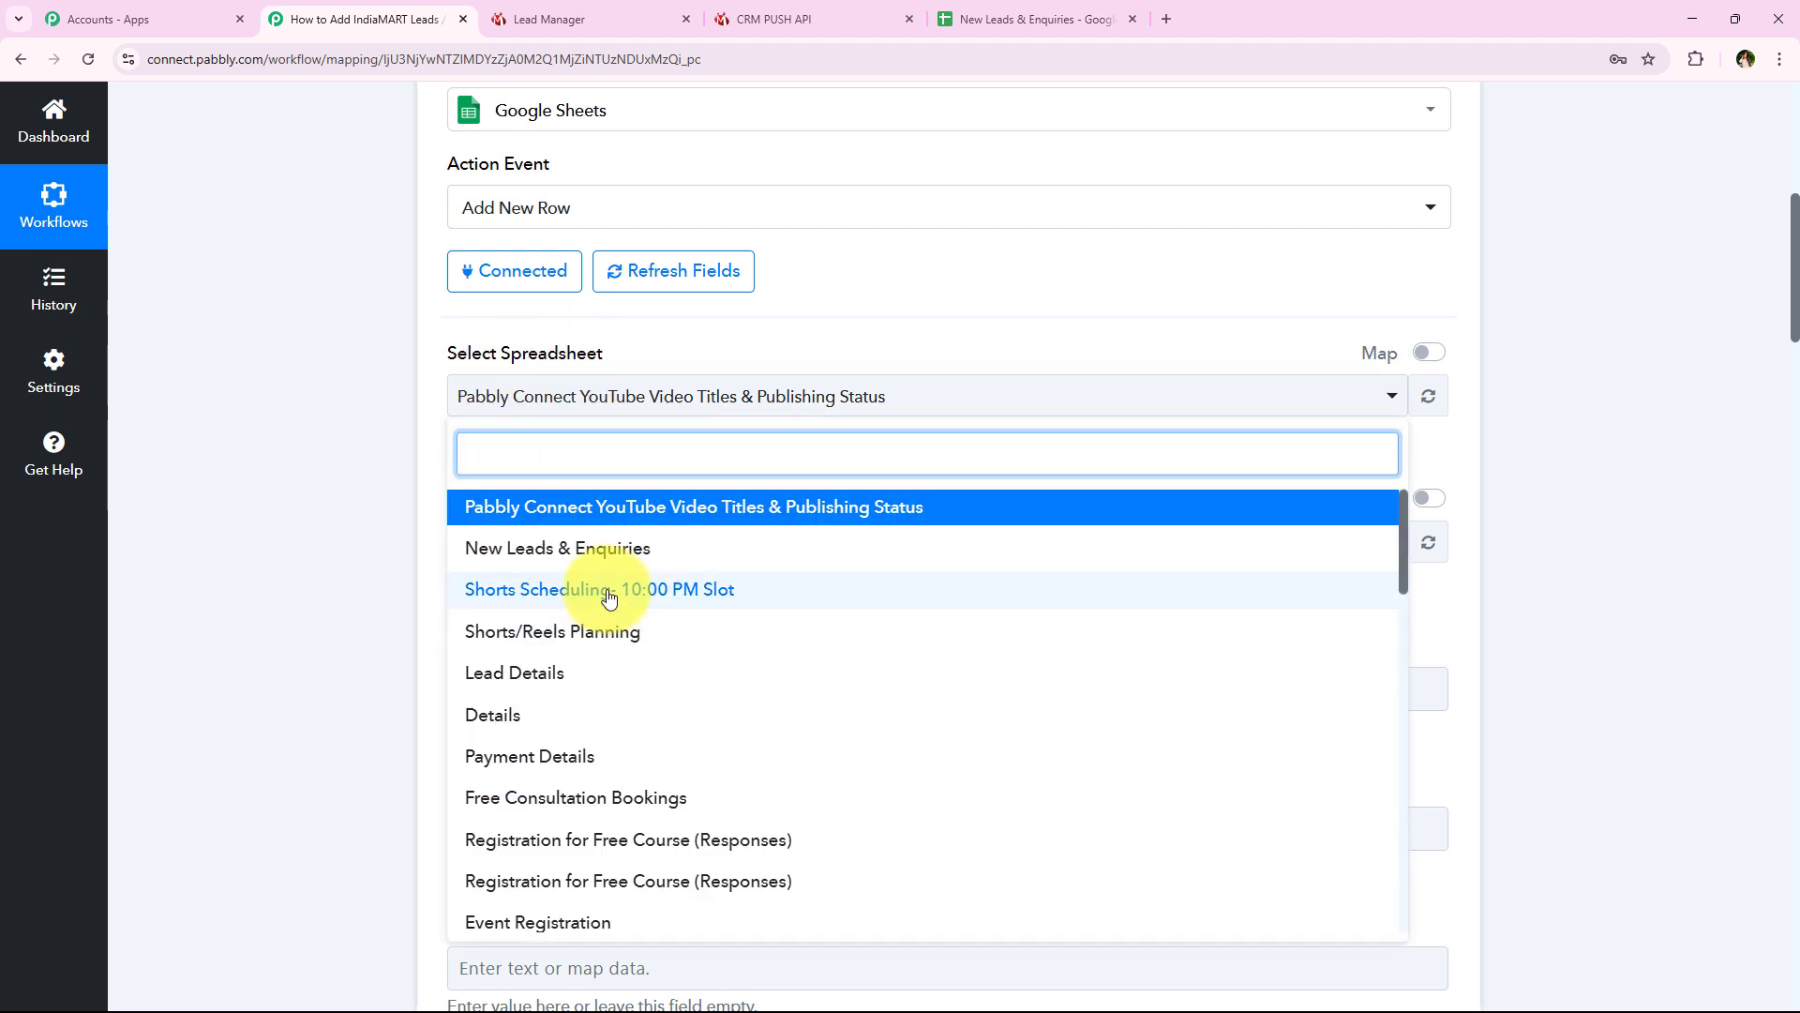
pyautogui.click(600, 553)
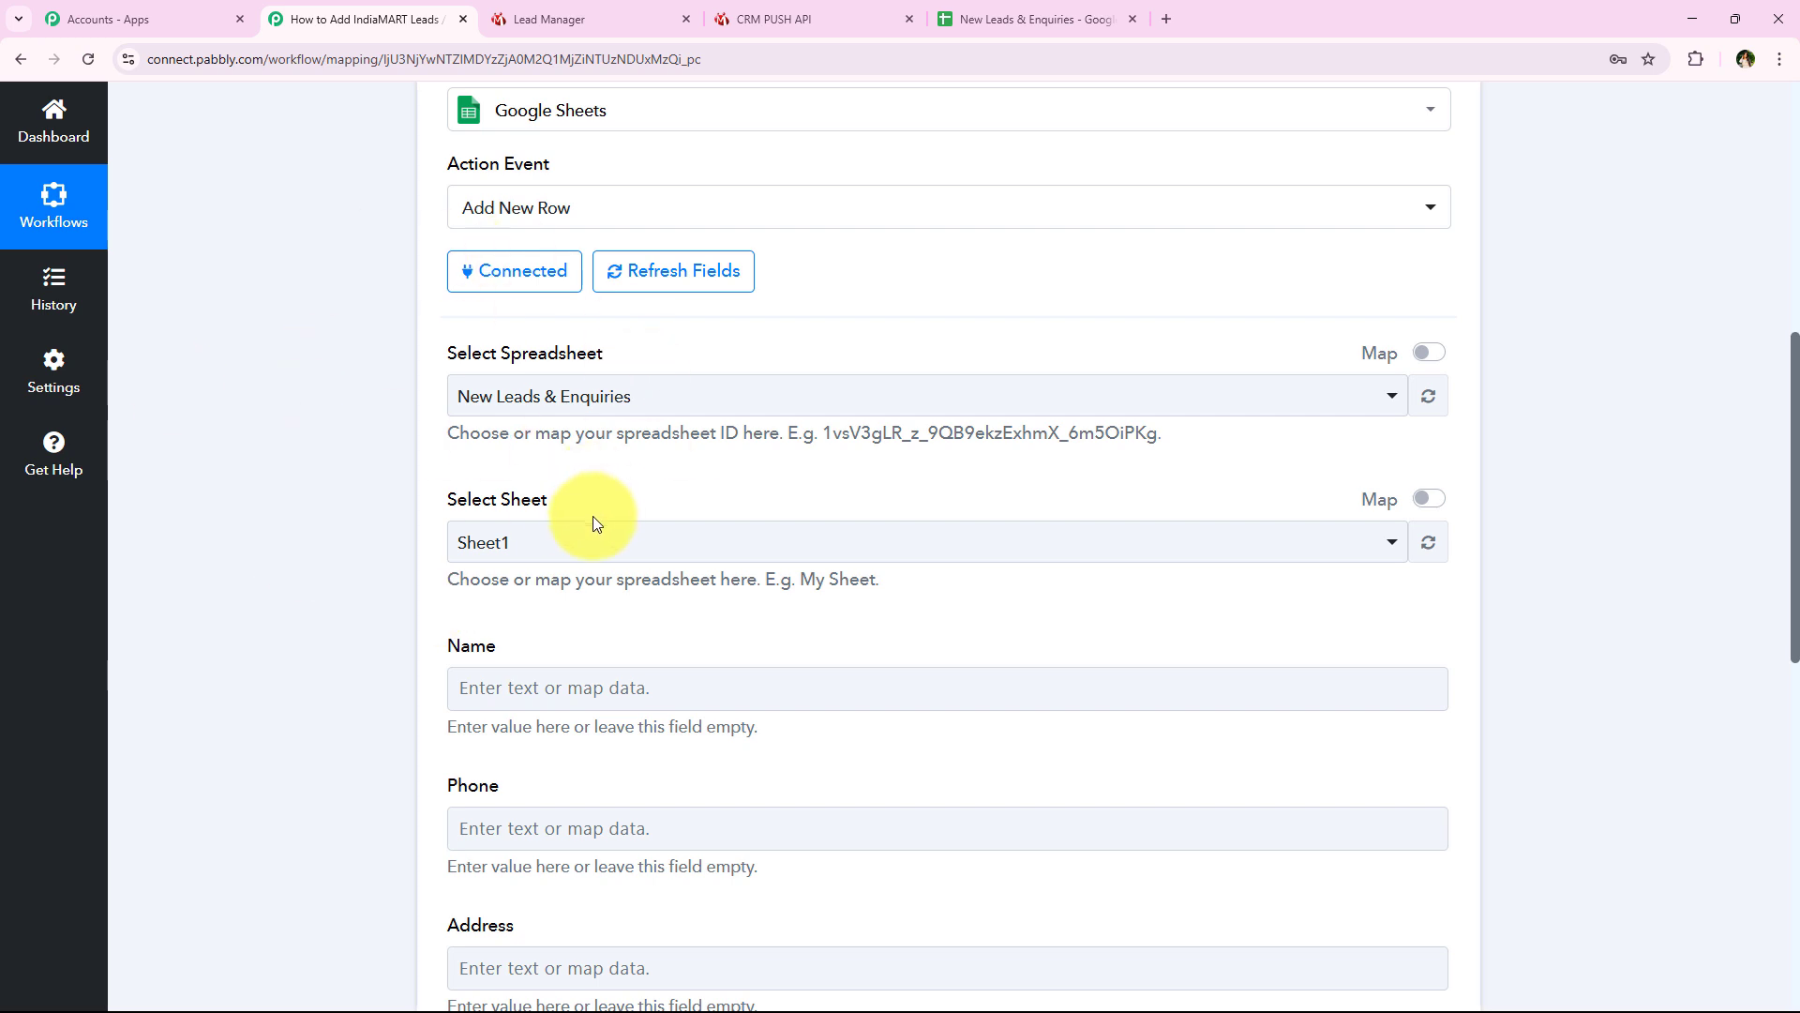
pyautogui.click(594, 541)
pyautogui.click(555, 668)
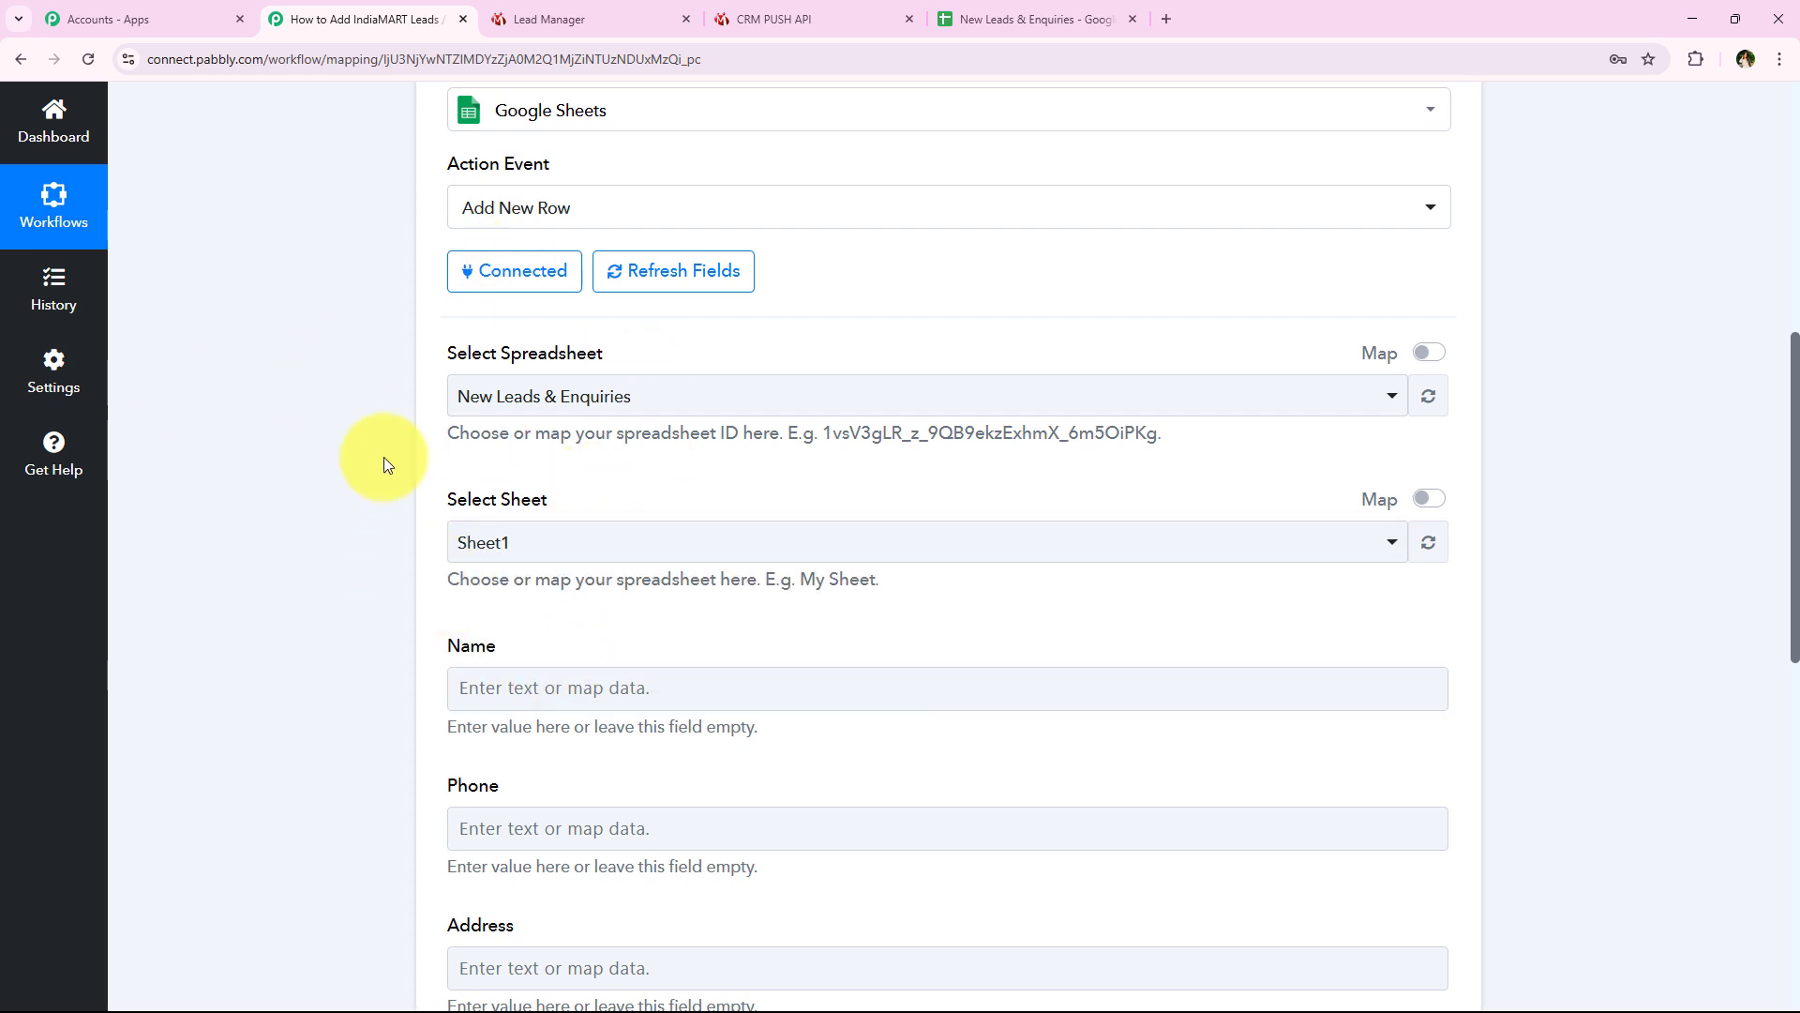
# Review the Name, Phone, Address and Query Message fields of the Google Sheets action
pyautogui.scroll(-2, 387, 511)
pyautogui.scroll(-2, 389, 525)
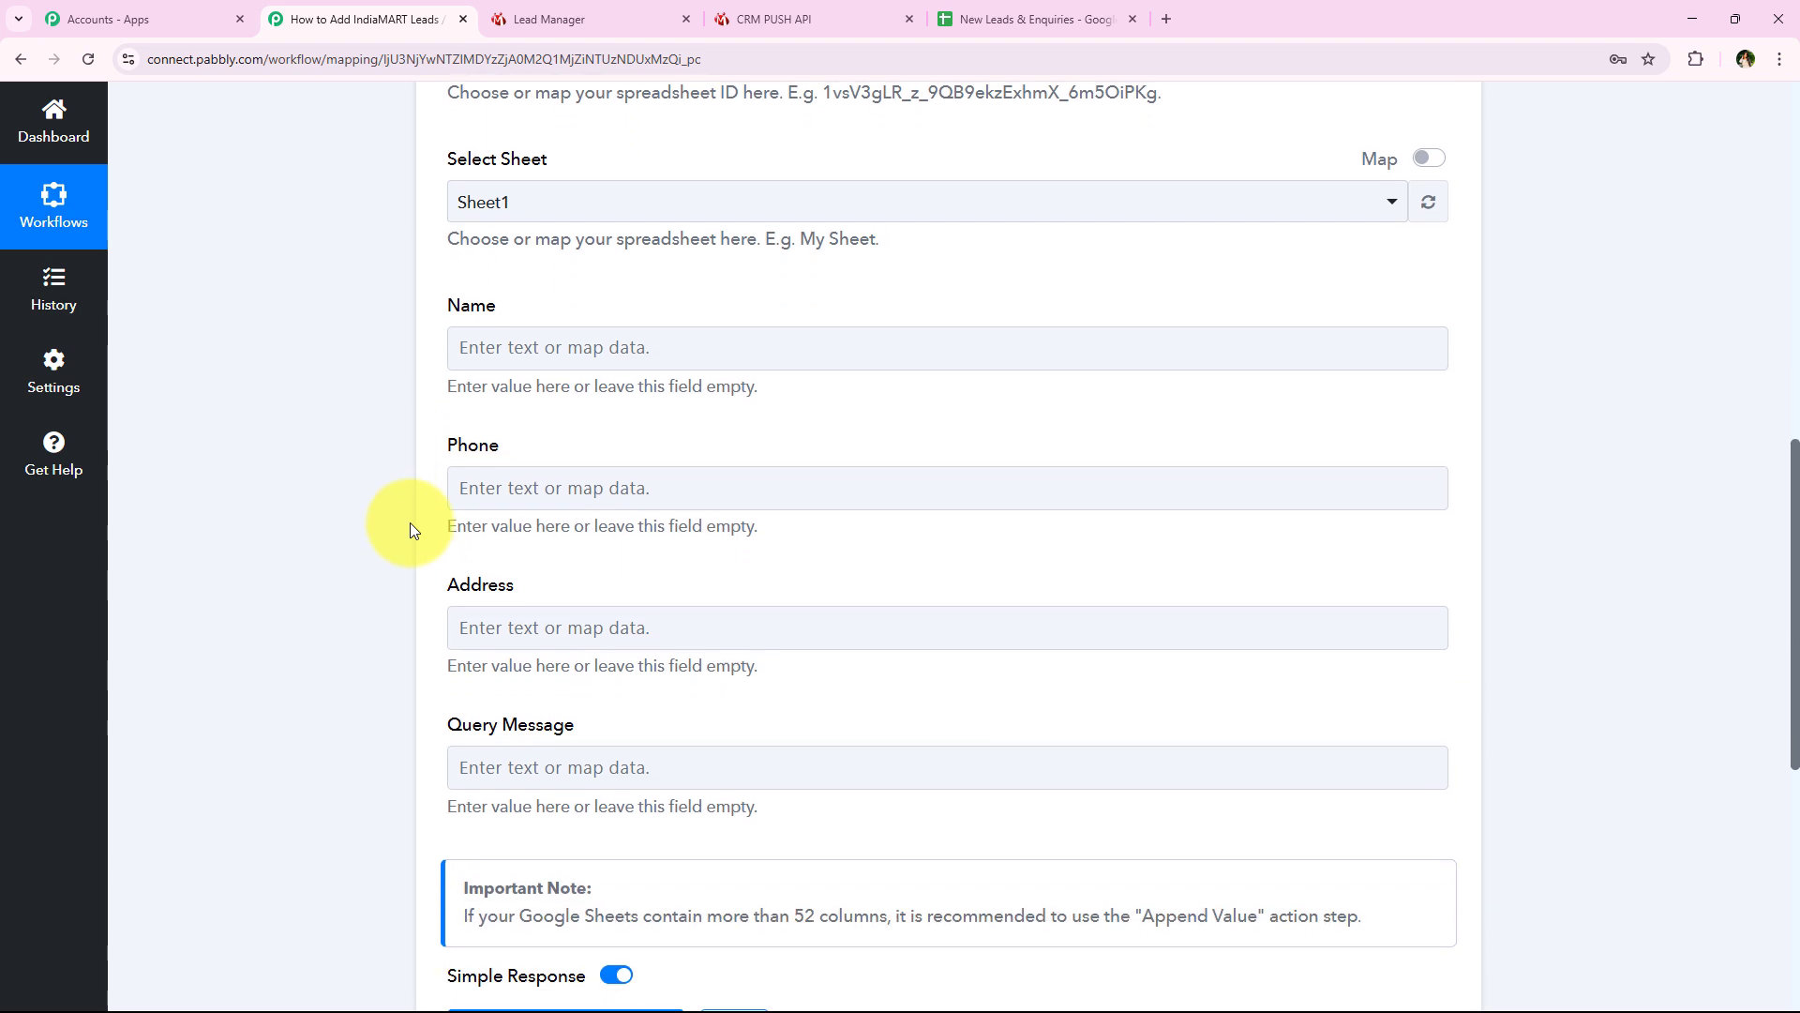
pyautogui.doubleClick(471, 292)
pyautogui.doubleClick(544, 431)
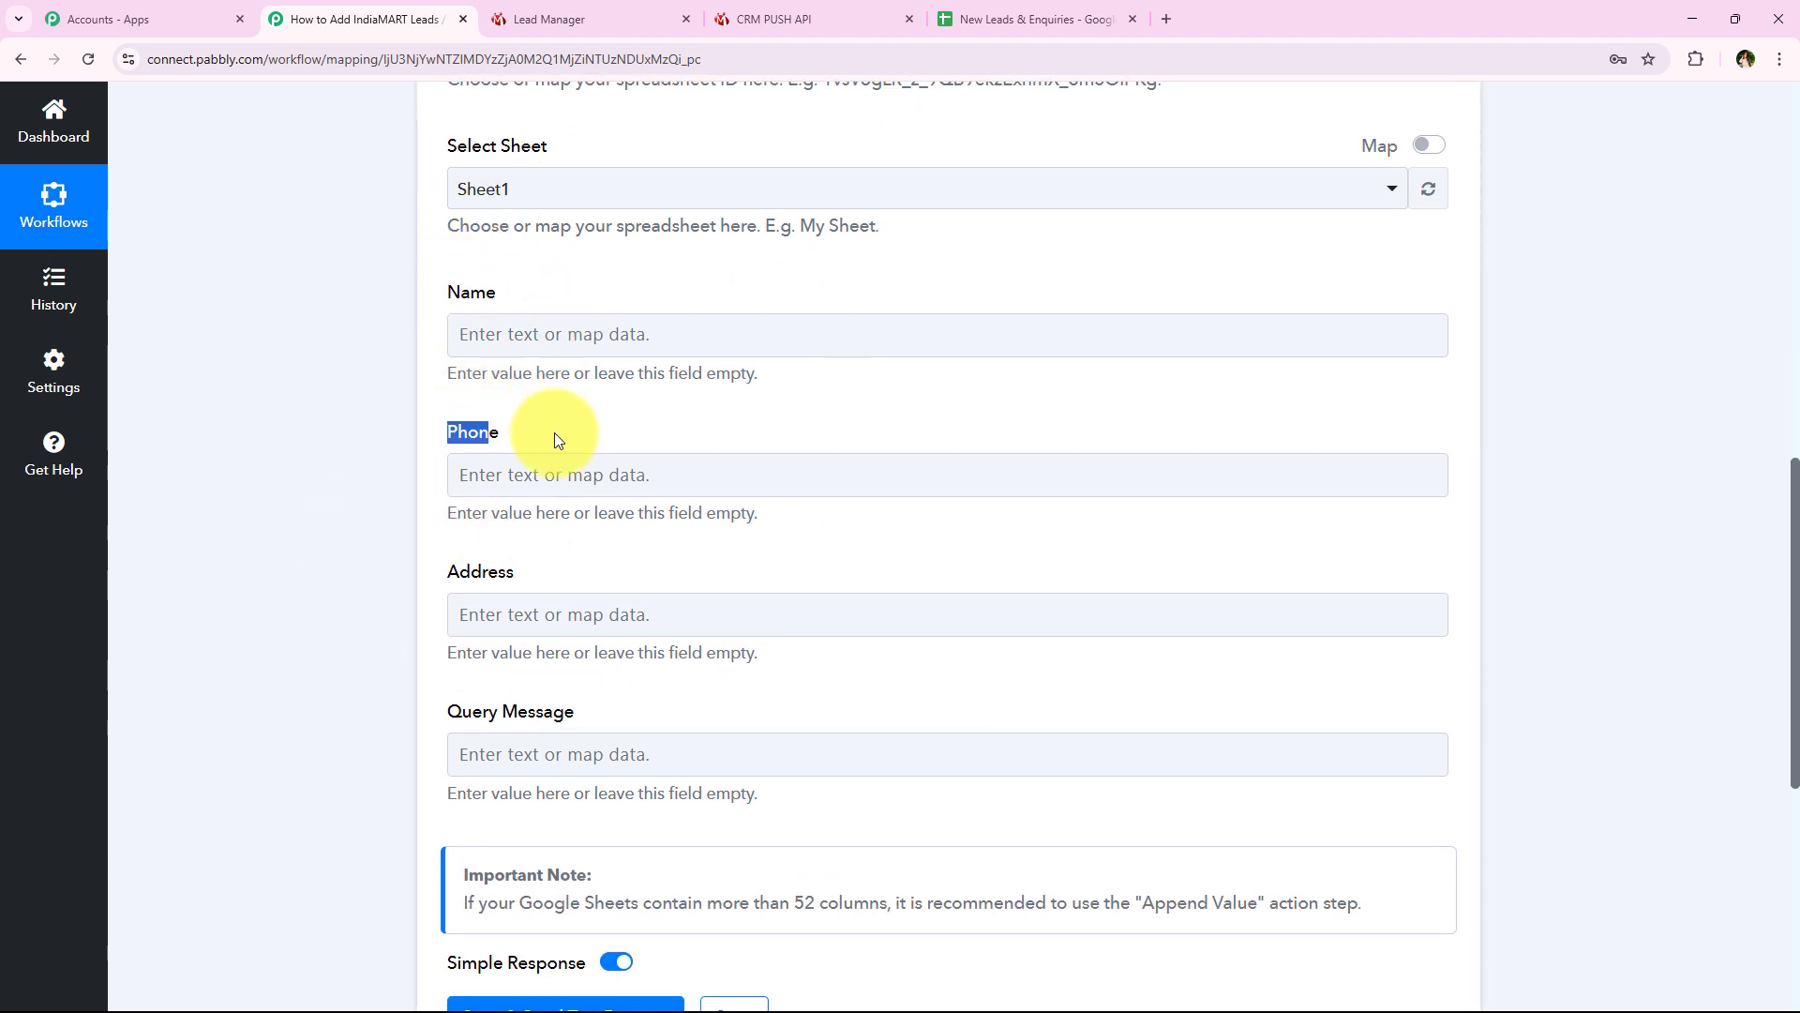
pyautogui.doubleClick(474, 572)
pyautogui.moveTo(476, 711); pyautogui.dragTo(714, 717)
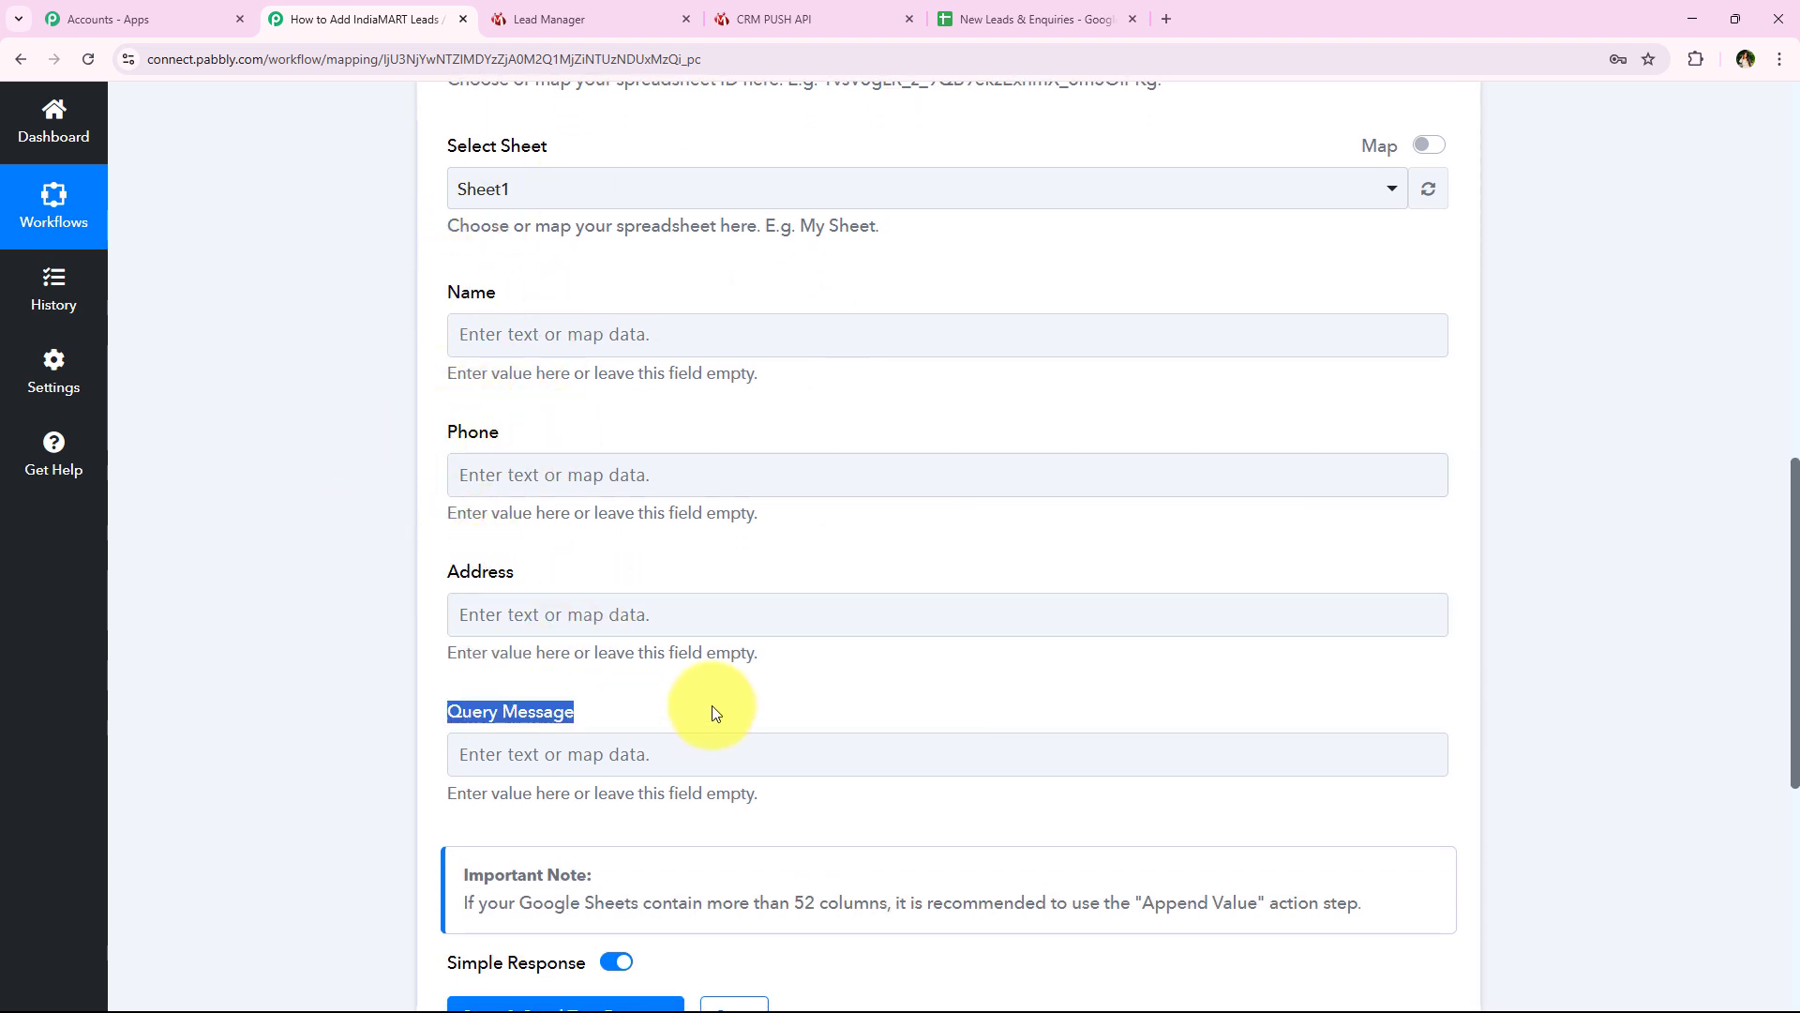
pyautogui.click(709, 698)
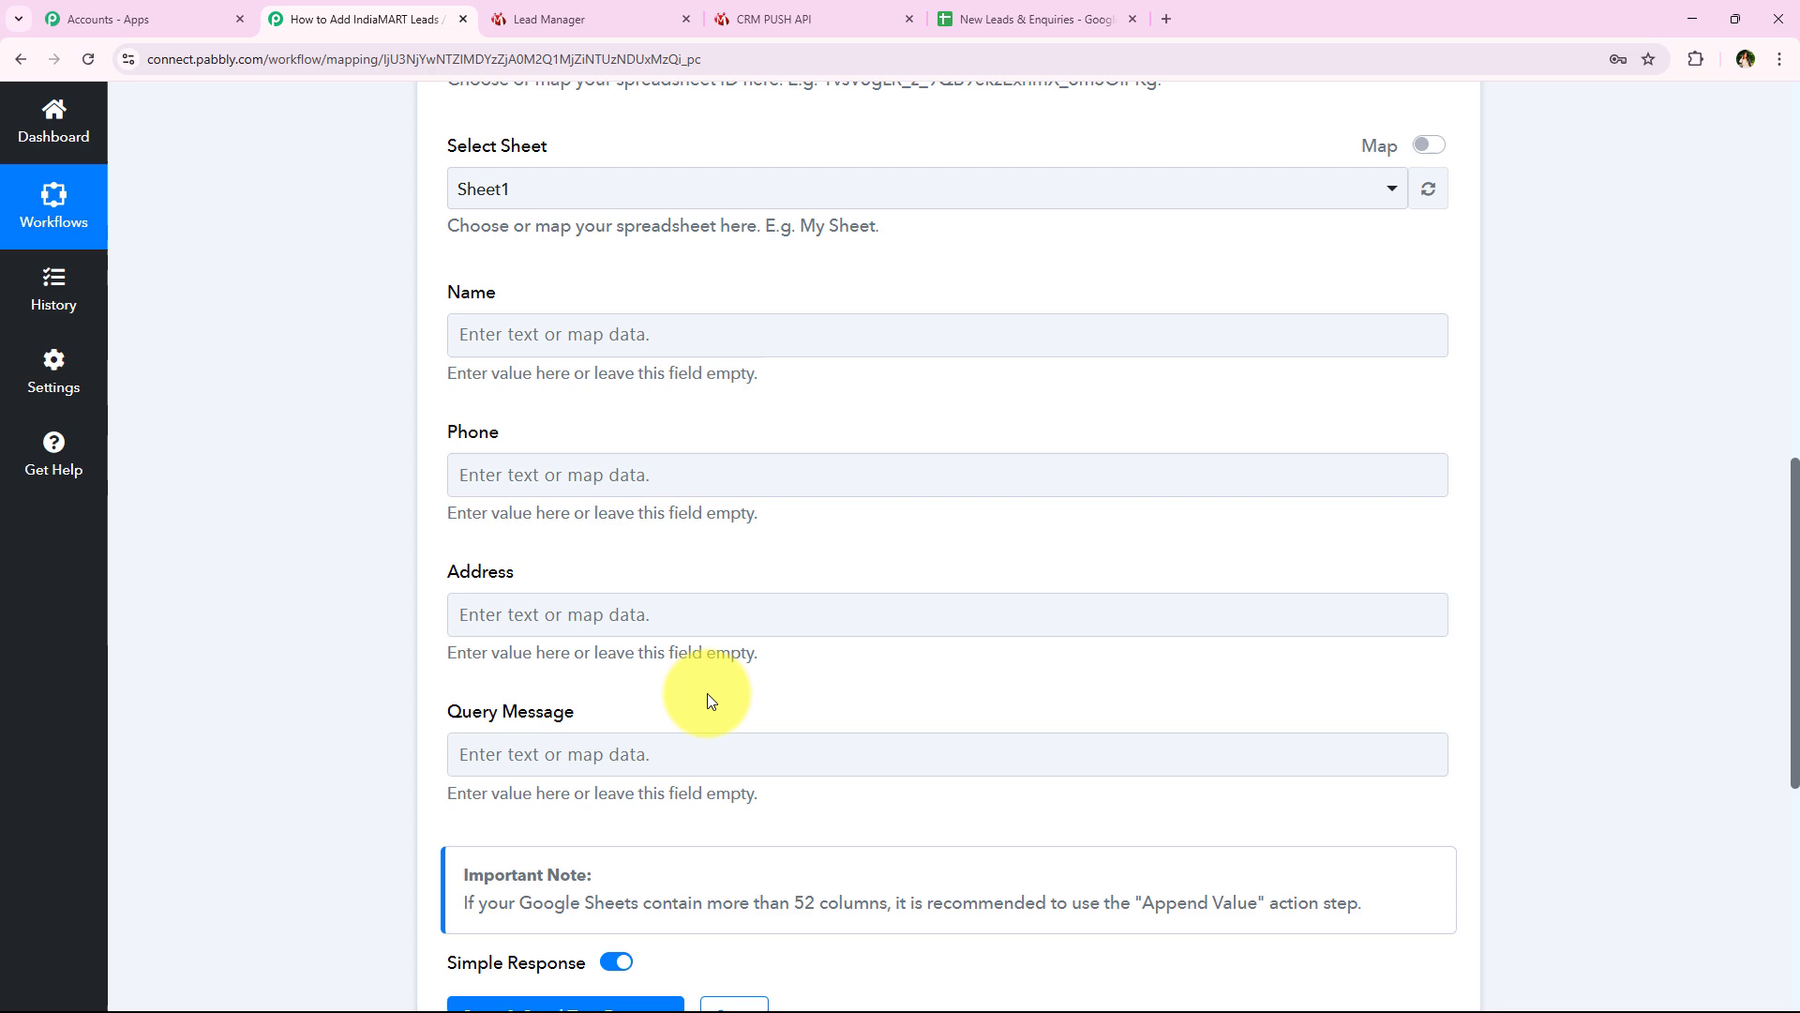
# Switch to the New Leads & Enquiries spreadsheet and compare its column headers and empty rows with the action's fields
pyautogui.click(1100, 10)
pyautogui.click(218, 317)
pyautogui.click(493, 302)
pyautogui.click(712, 303)
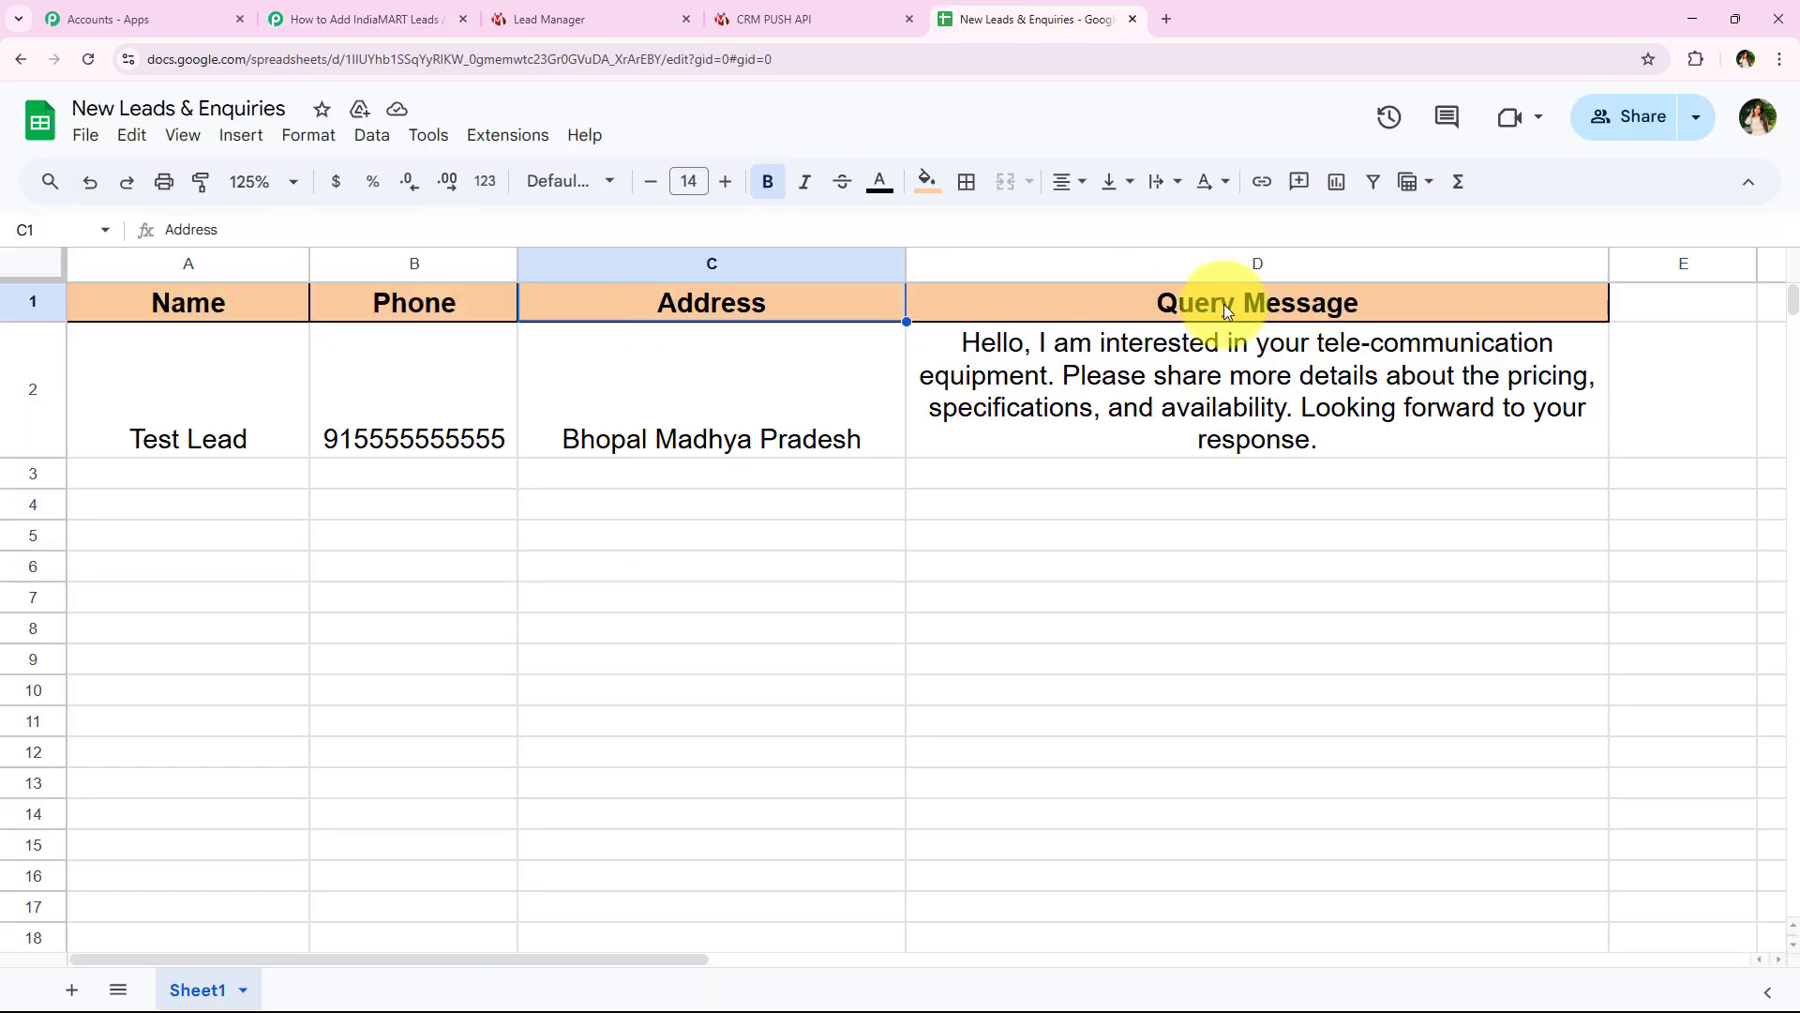
pyautogui.click(1219, 307)
pyautogui.click(990, 600)
pyautogui.click(323, 5)
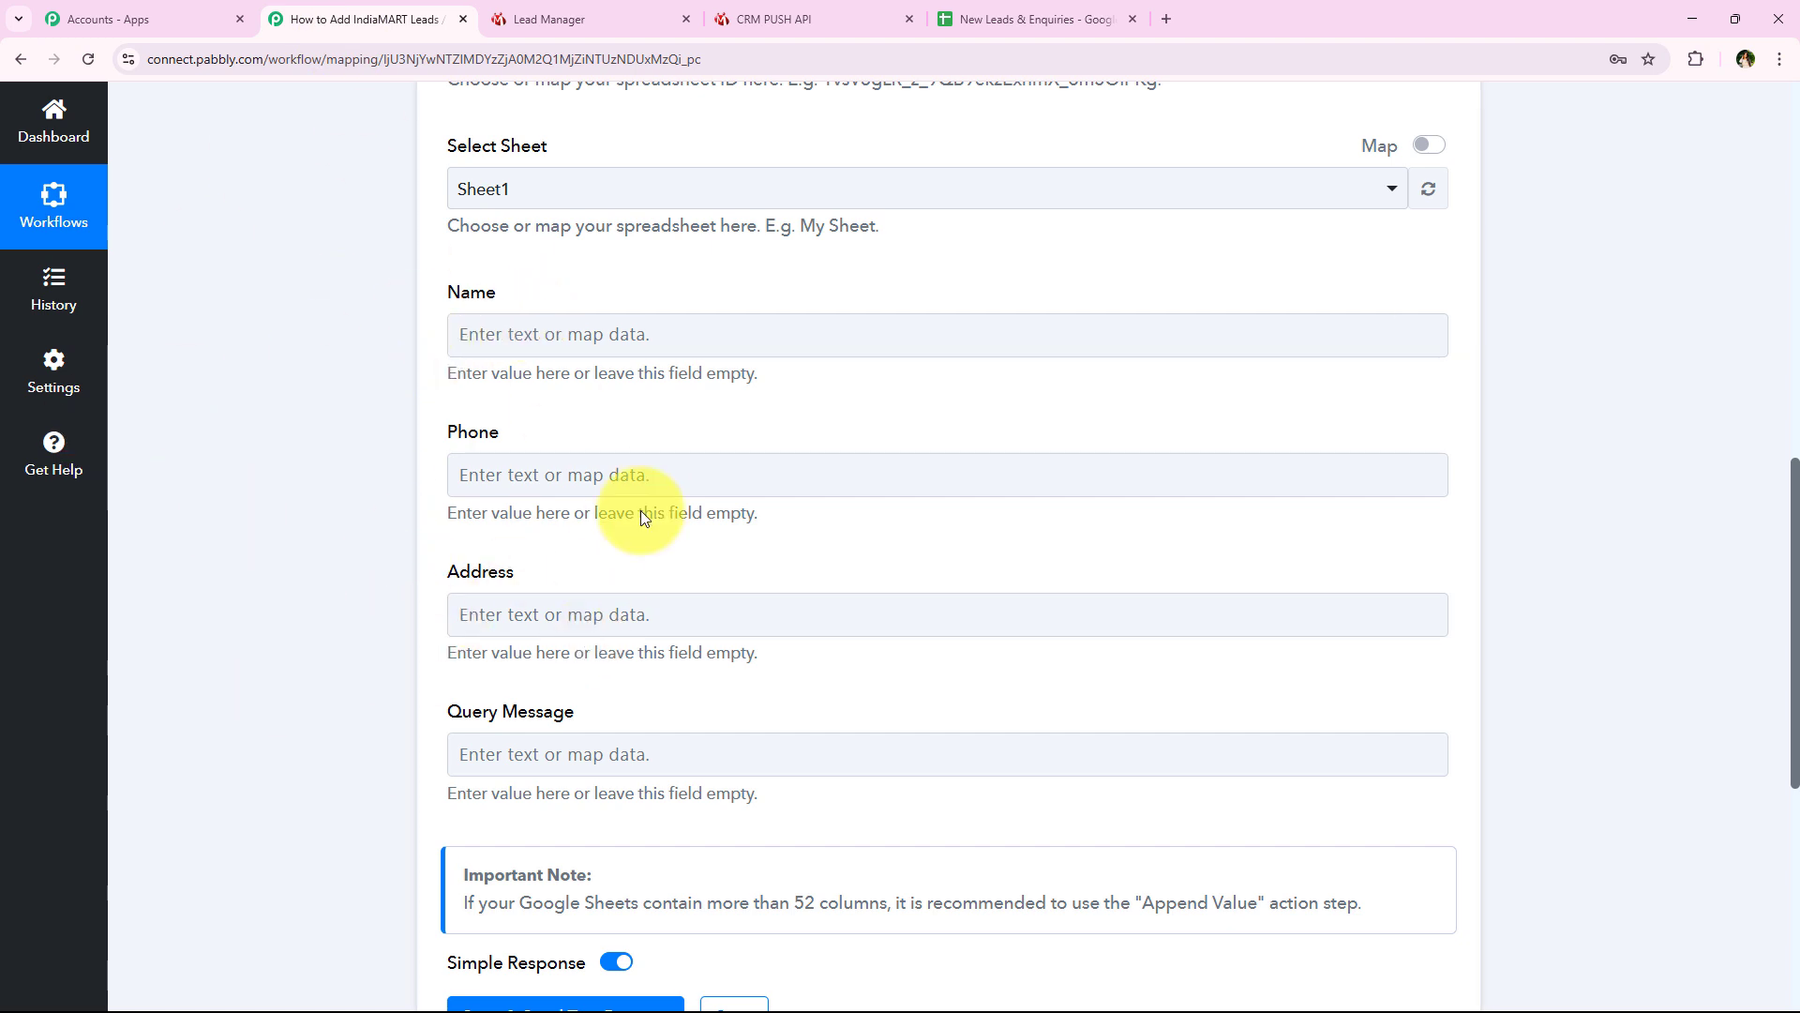
pyautogui.click(994, 17)
pyautogui.click(181, 529)
pyautogui.click(882, 536)
pyautogui.click(910, 546)
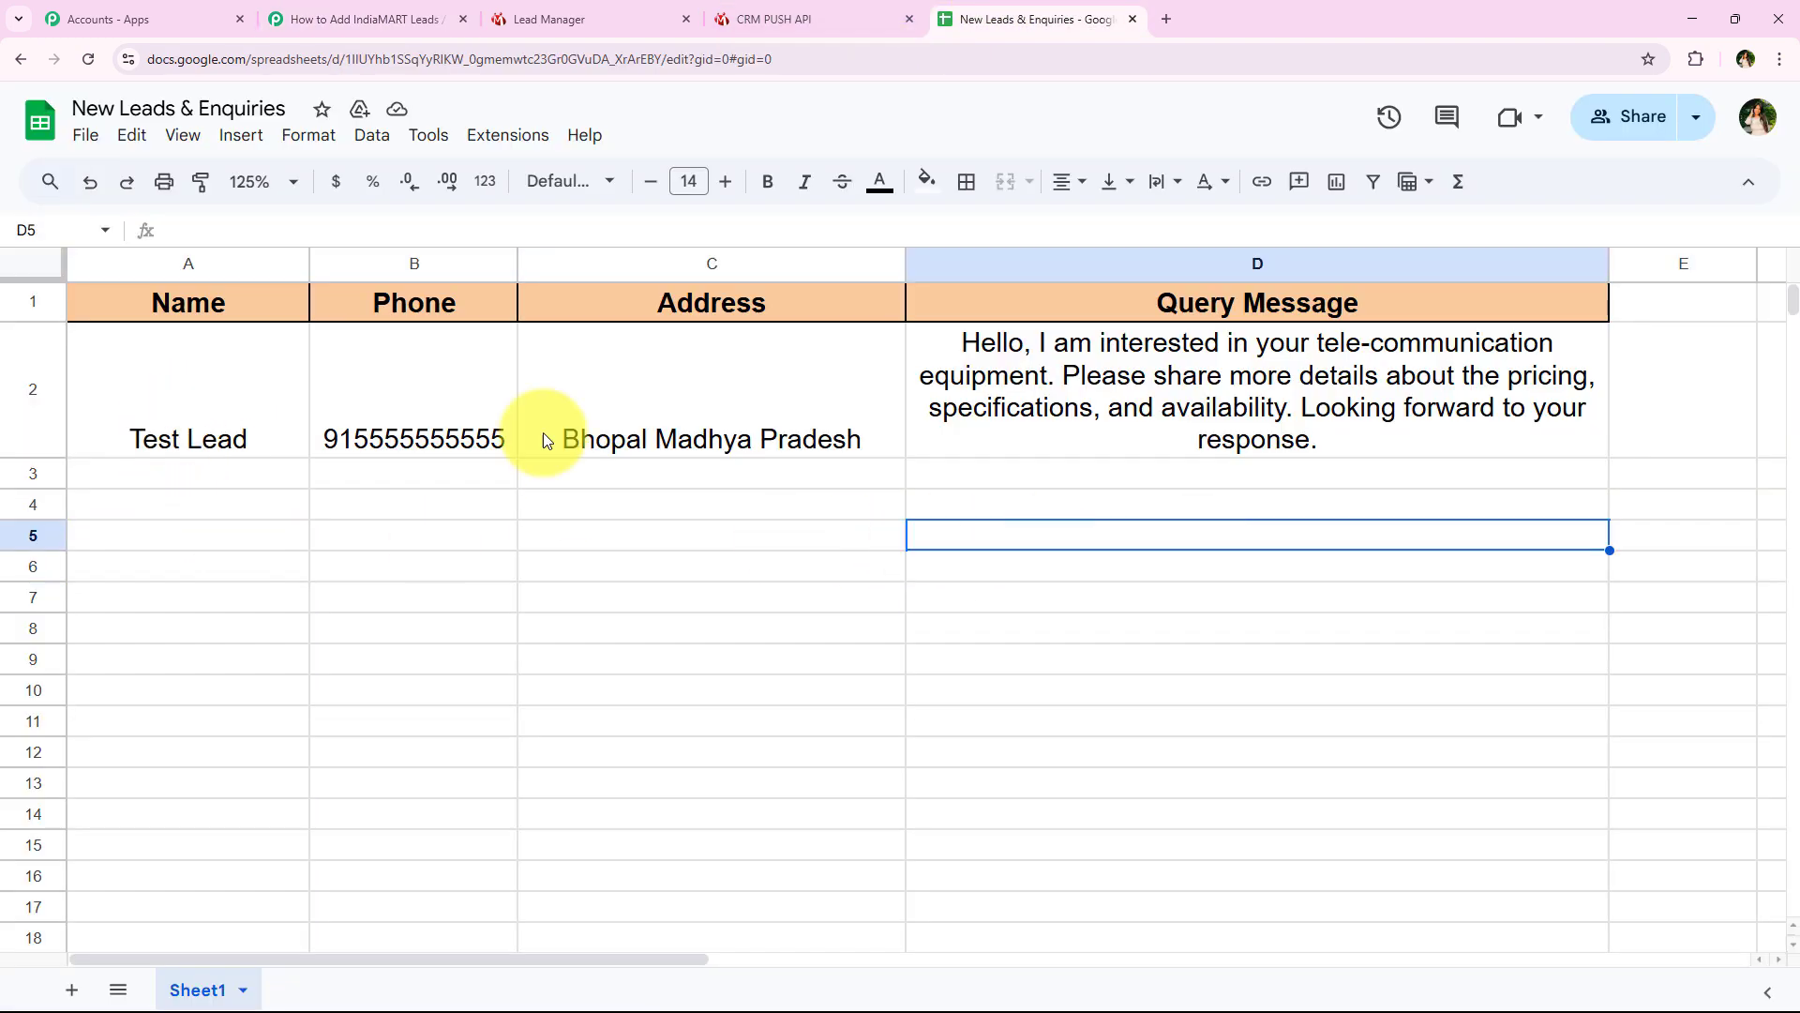
# Return to the Pabbly Connect workflow and map the Name field to the IndiaMART response's SENDER NAME value
pyautogui.click(375, 21)
pyautogui.scroll(-1, 380, 542)
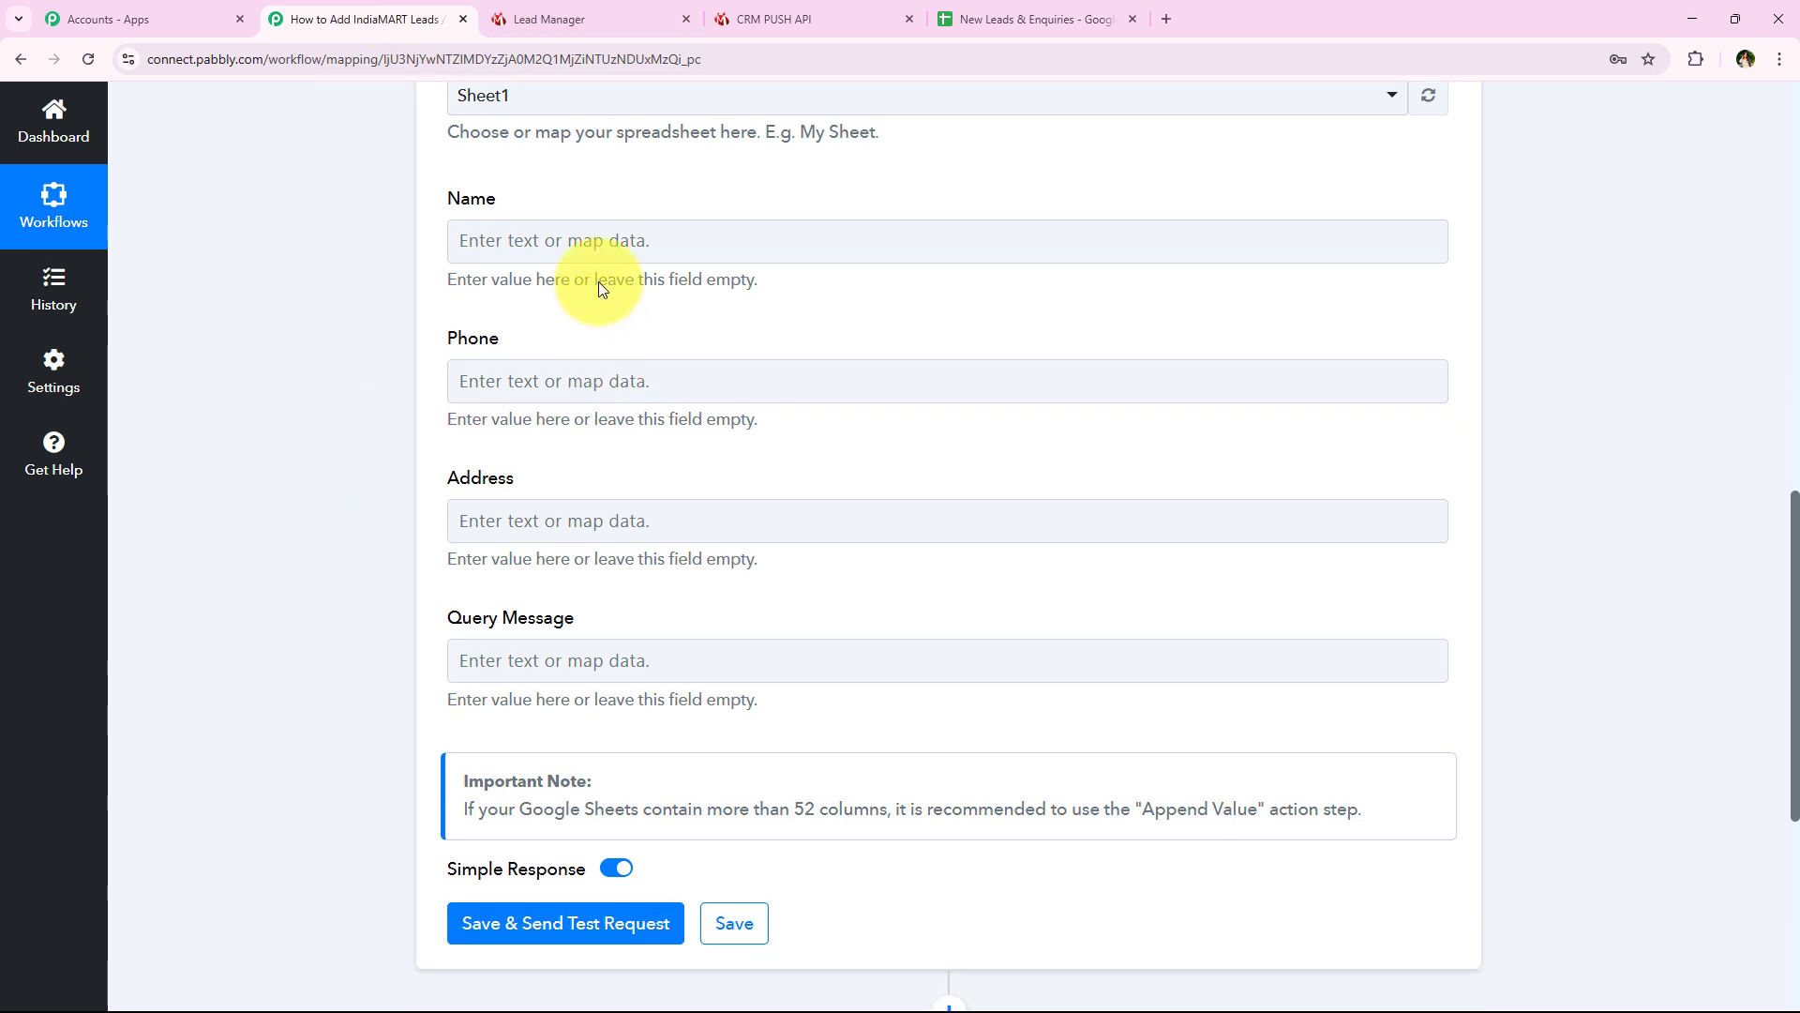
pyautogui.click(638, 246)
pyautogui.scroll(2, 315, 568)
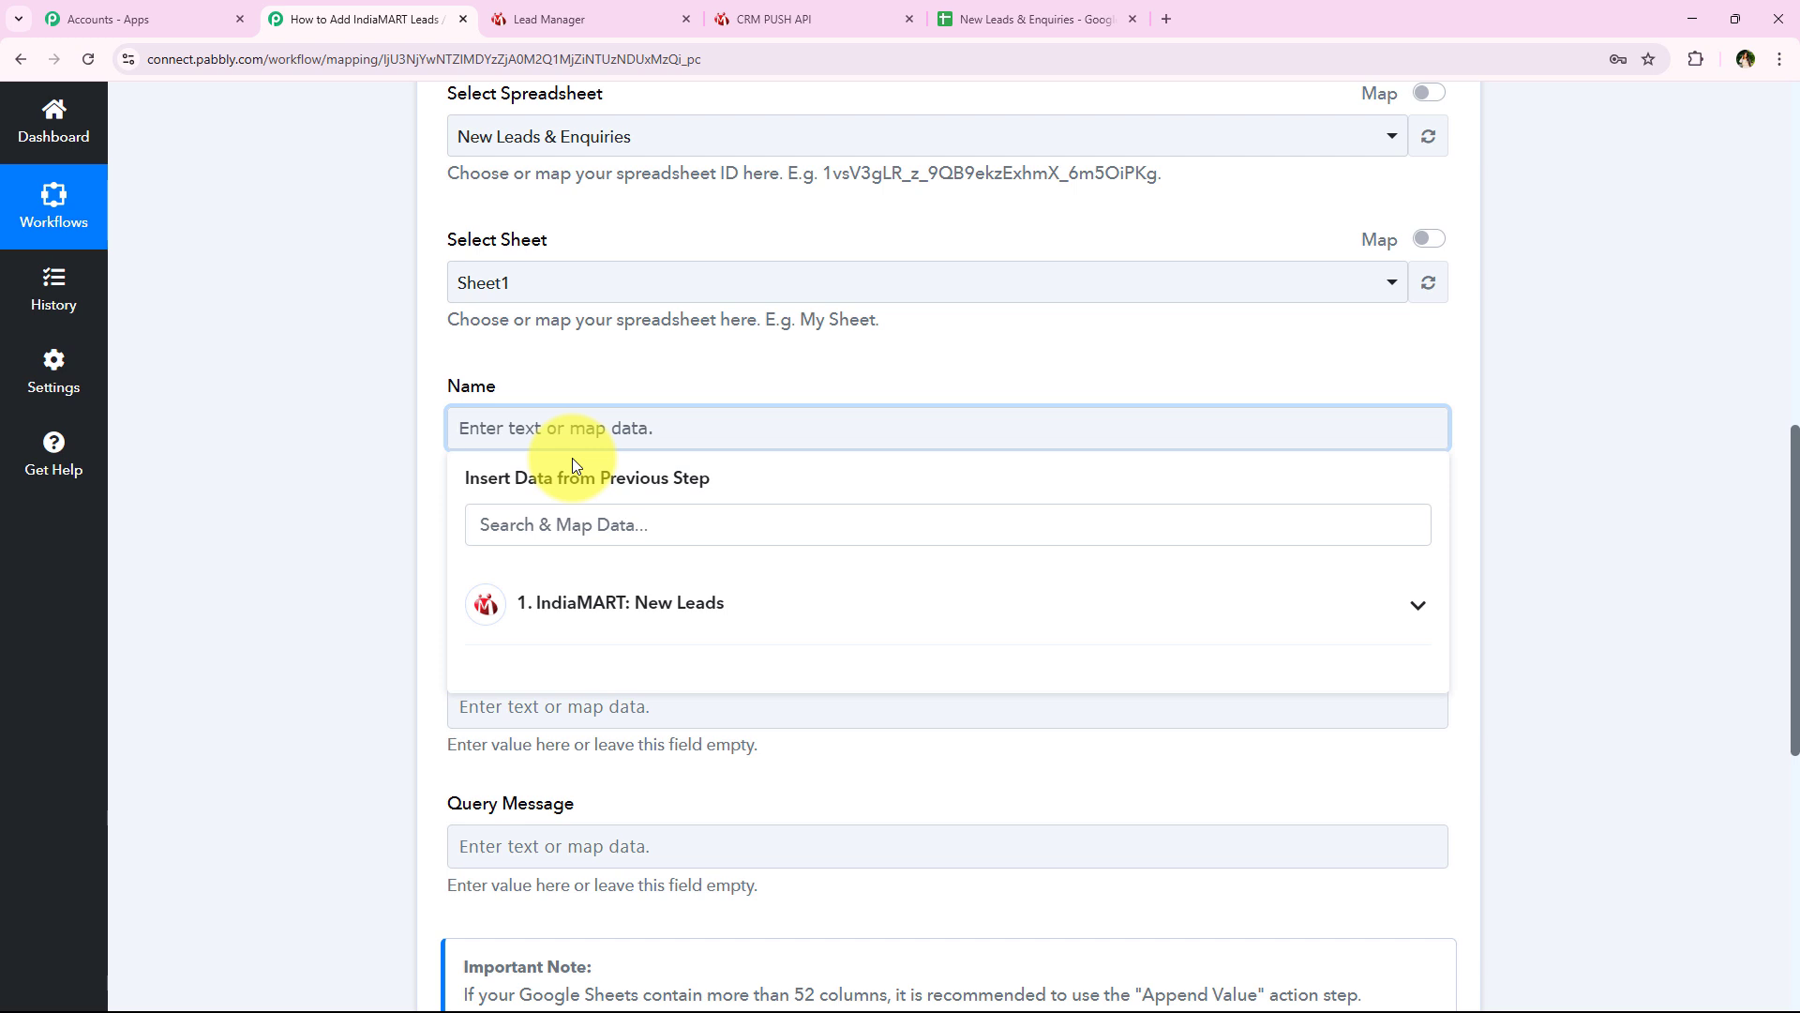
pyautogui.click(572, 521)
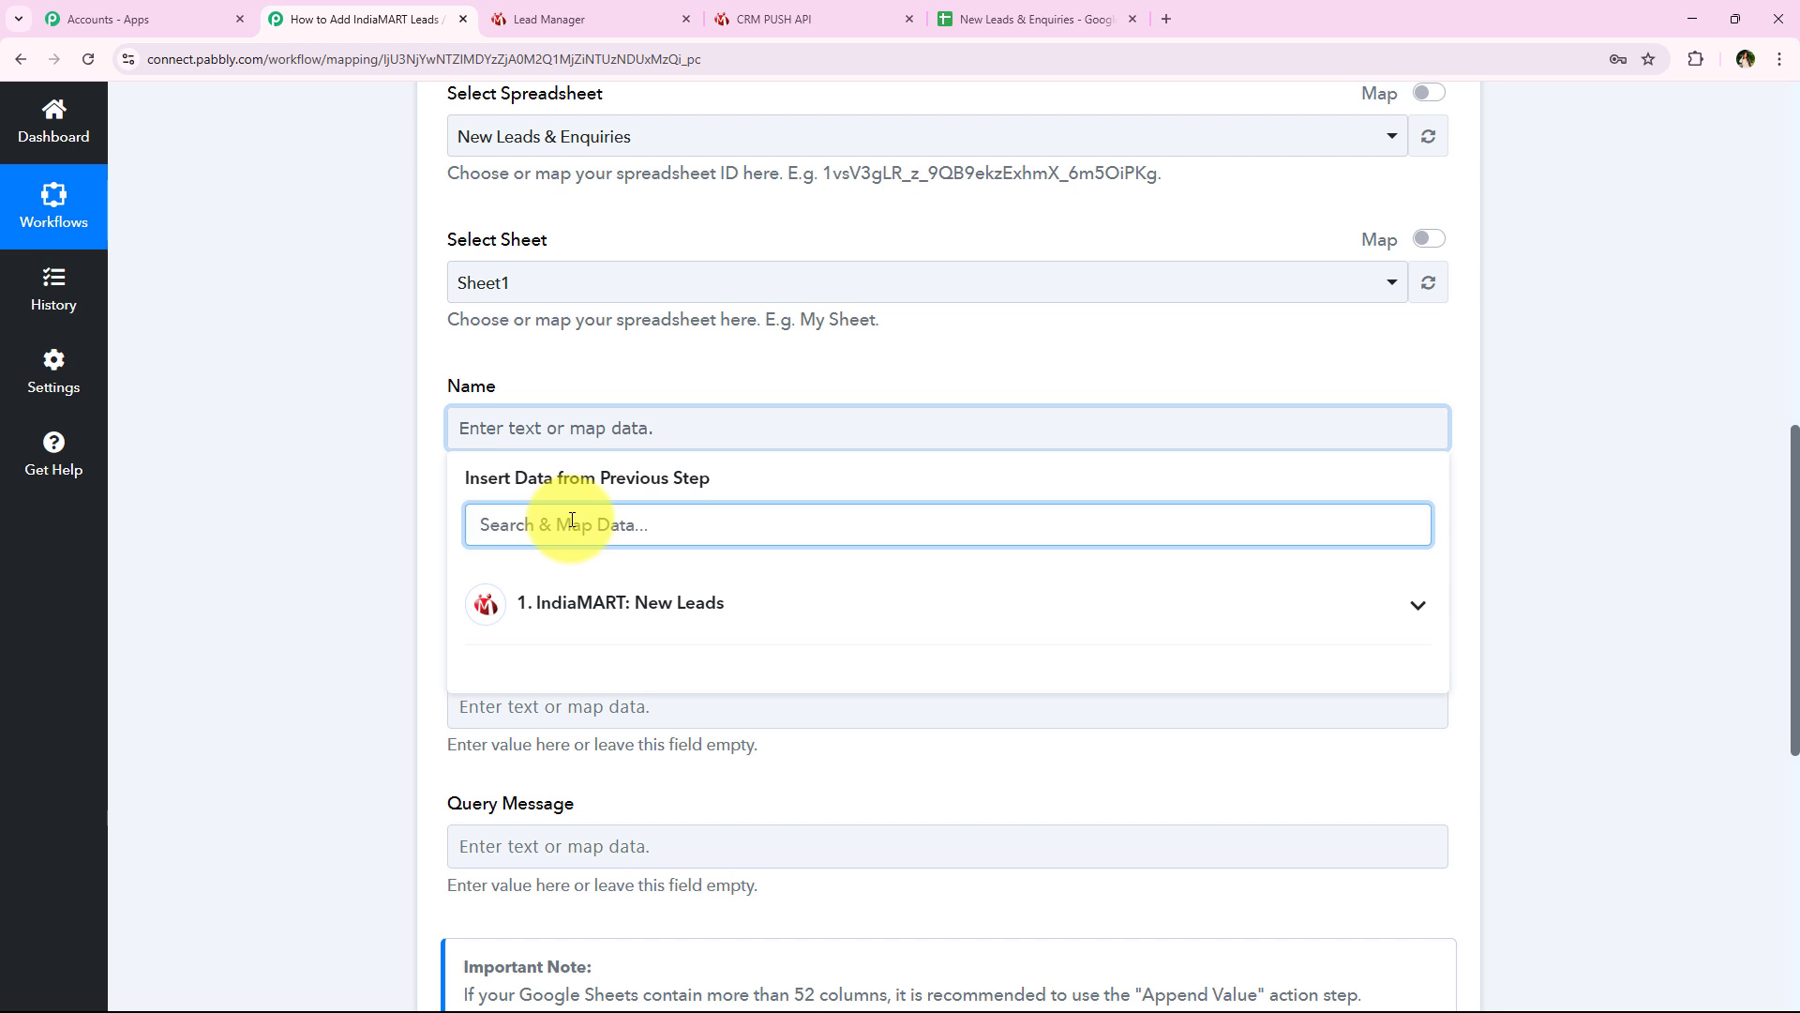
pyautogui.write('nam')
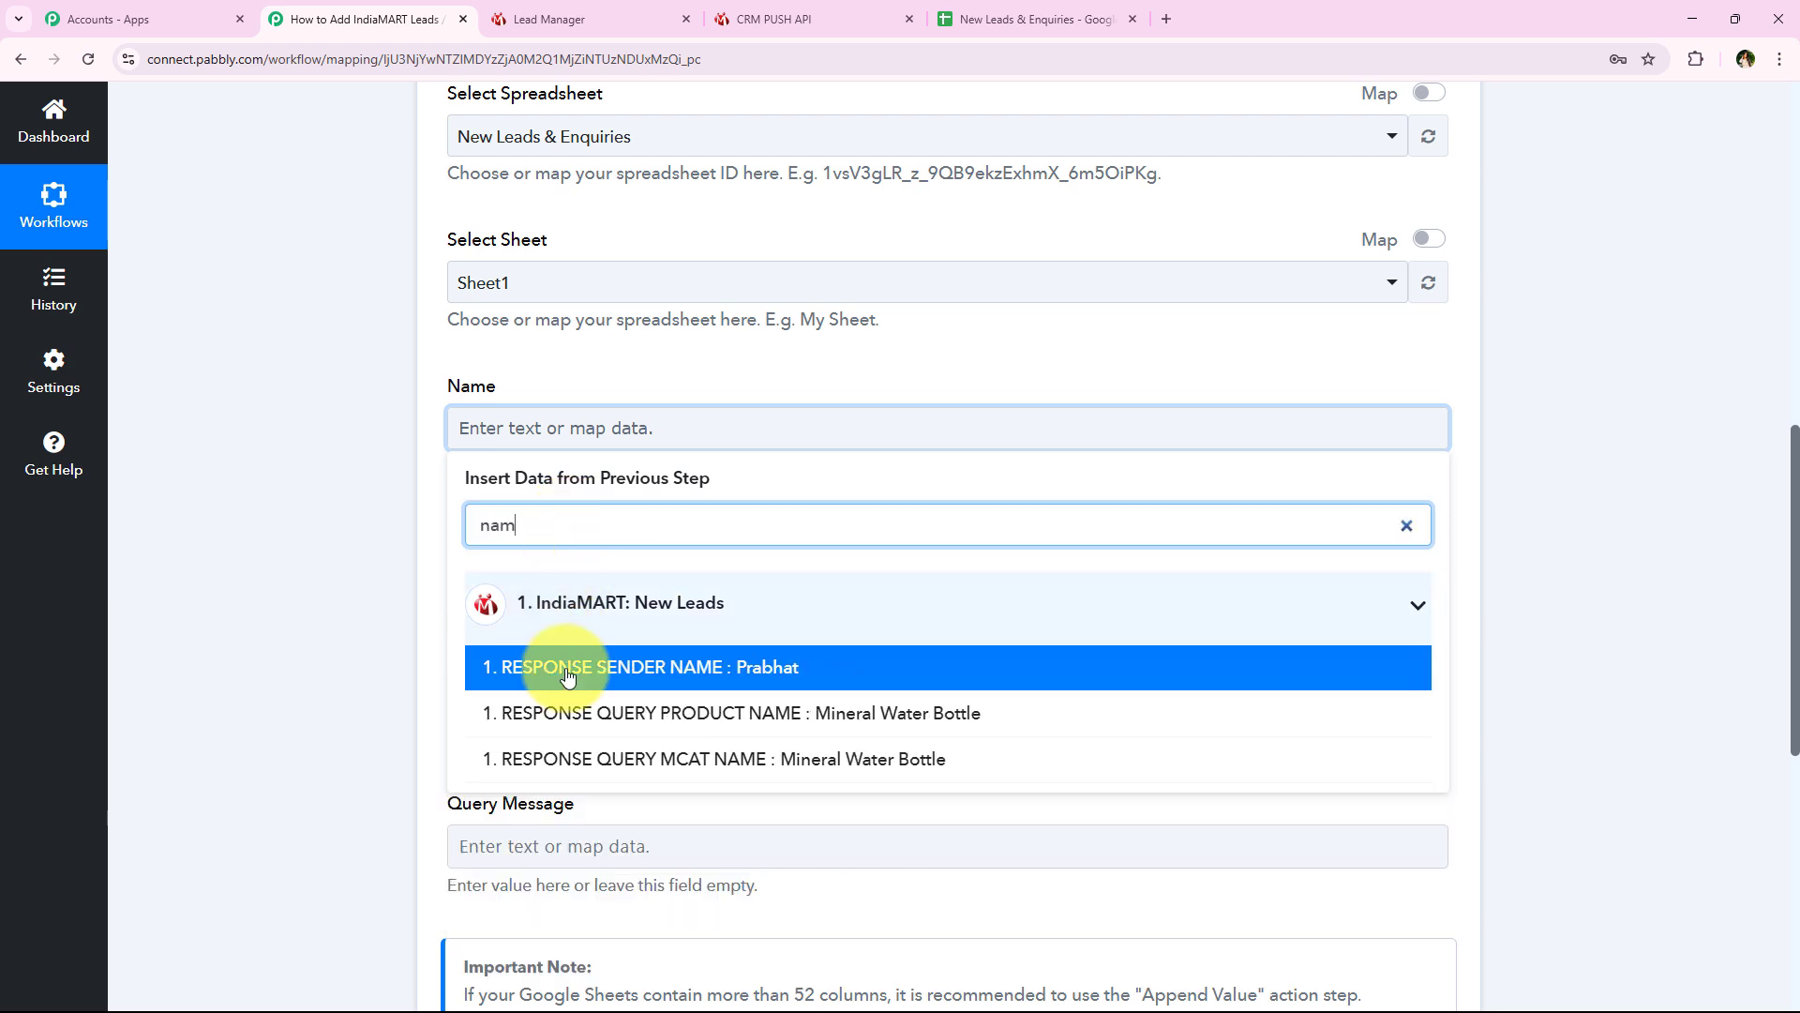
pyautogui.click(683, 674)
pyautogui.click(328, 373)
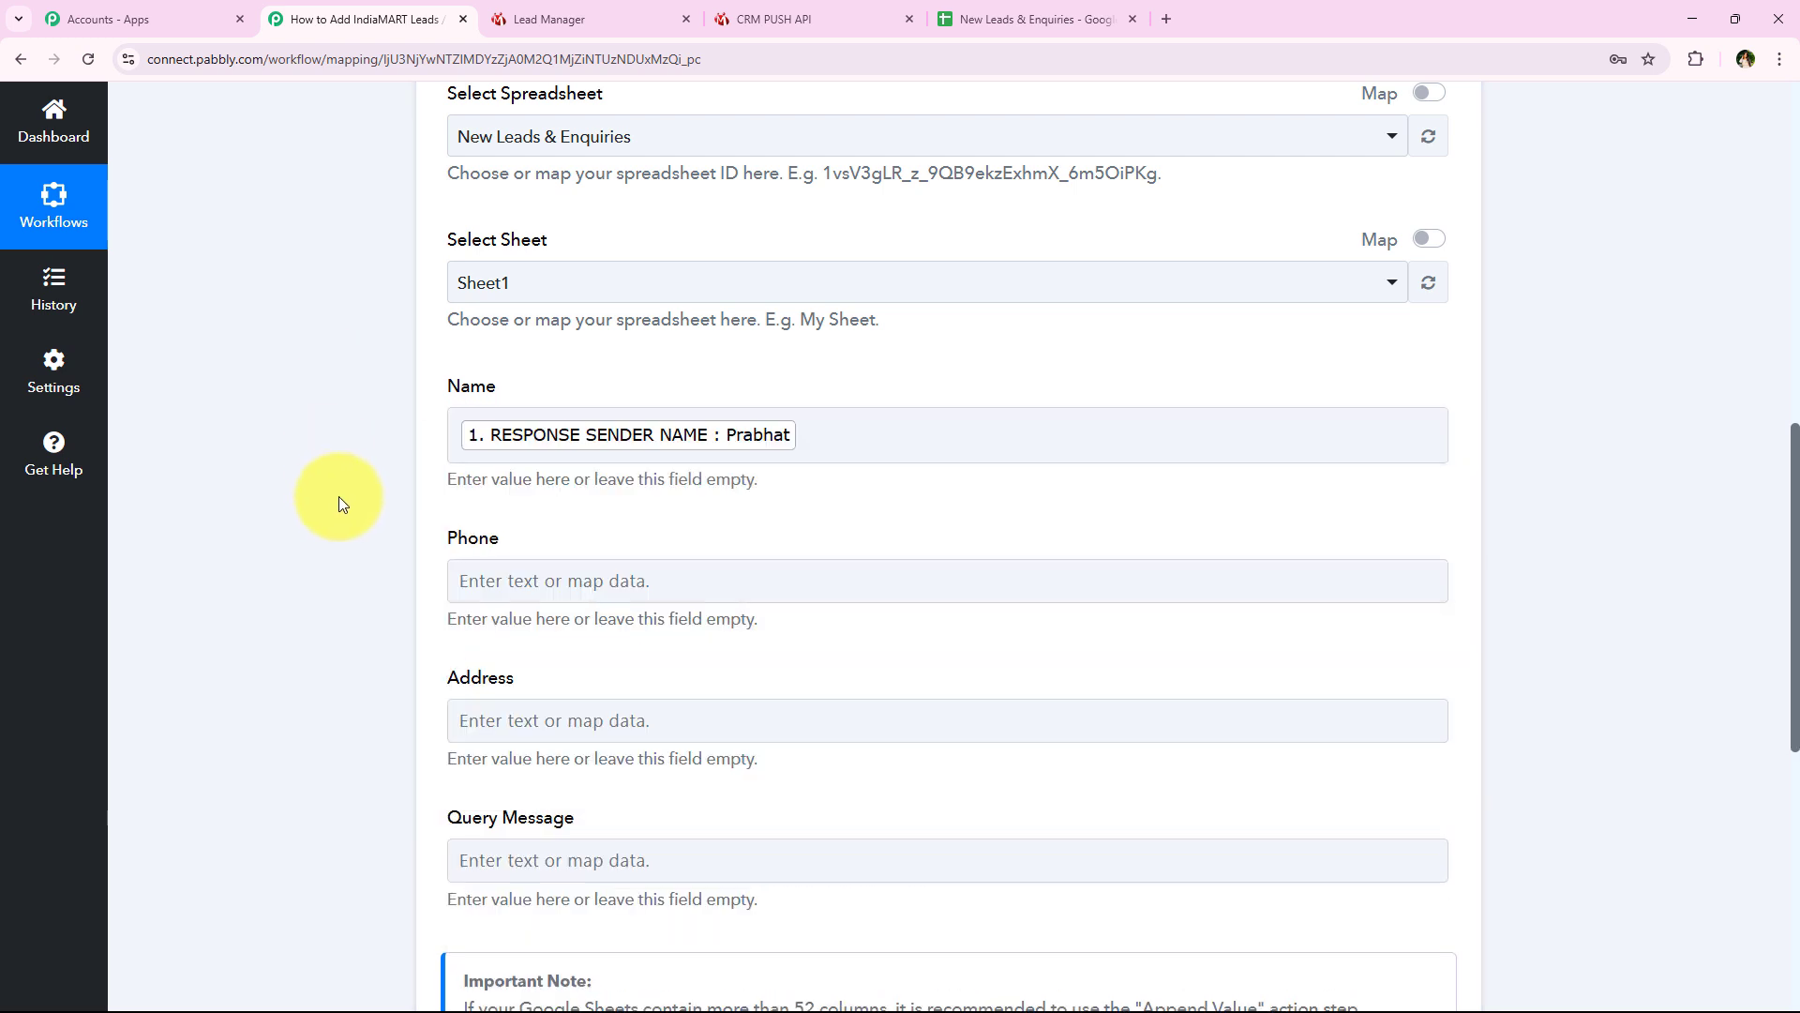
# Map the Phone field to the IndiaMART response's SENDER PHONE value, not the alternate phone
pyautogui.scroll(-1, 339, 497)
pyautogui.click(634, 483)
pyautogui.click(634, 581)
pyautogui.write('p')
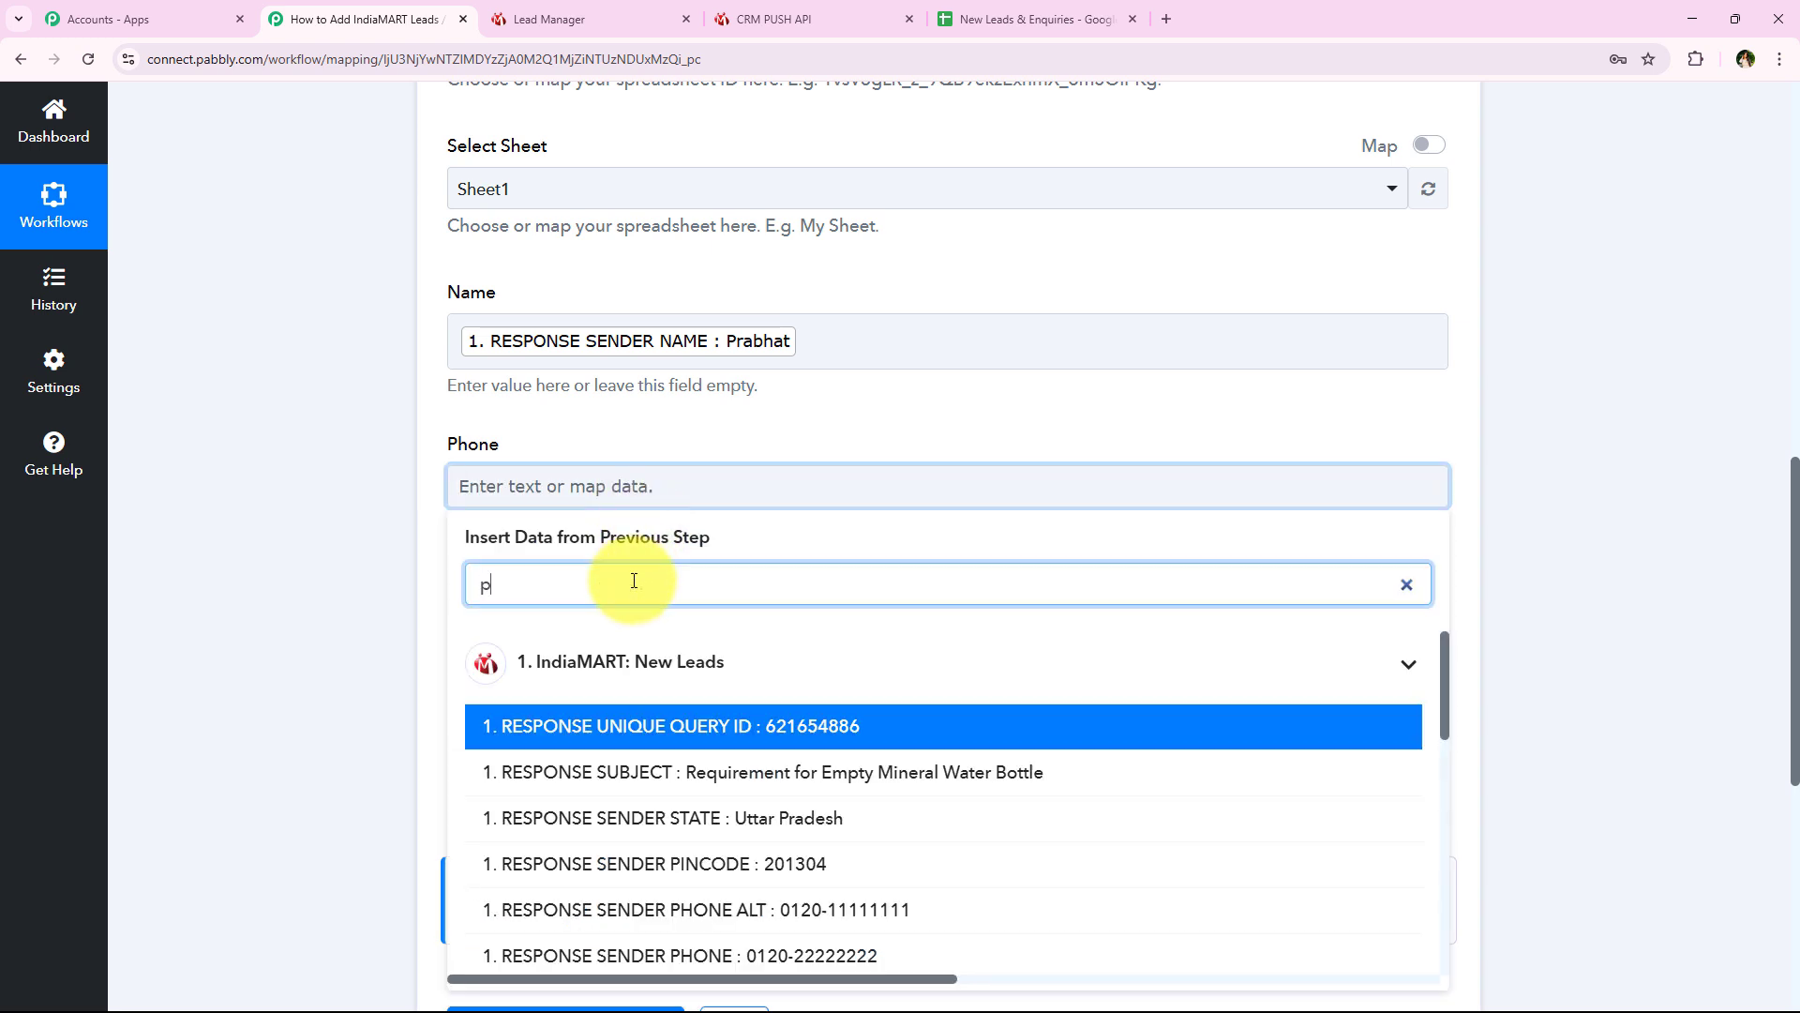
pyautogui.write('h')
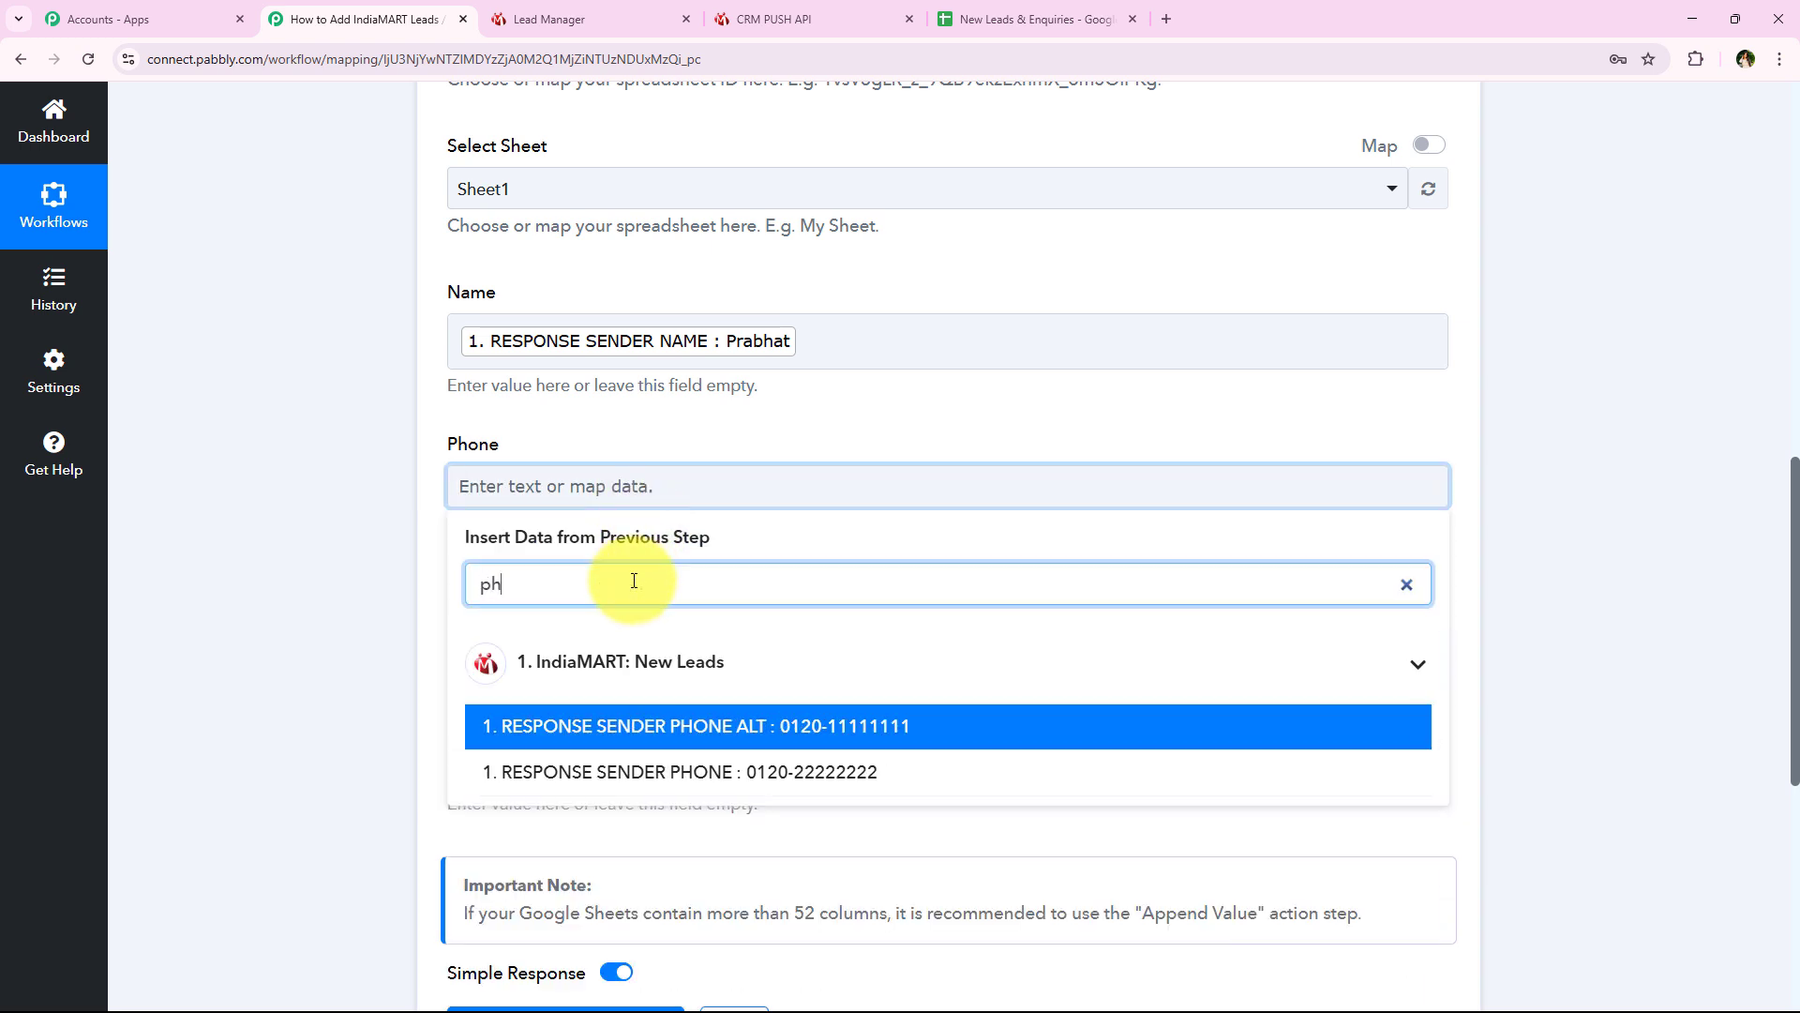
pyautogui.click(684, 771)
# Map the Address field to the IndiaMART response's SENDER ADDRESS value
pyautogui.scroll(-2, 350, 584)
pyautogui.click(527, 457)
pyautogui.click(528, 563)
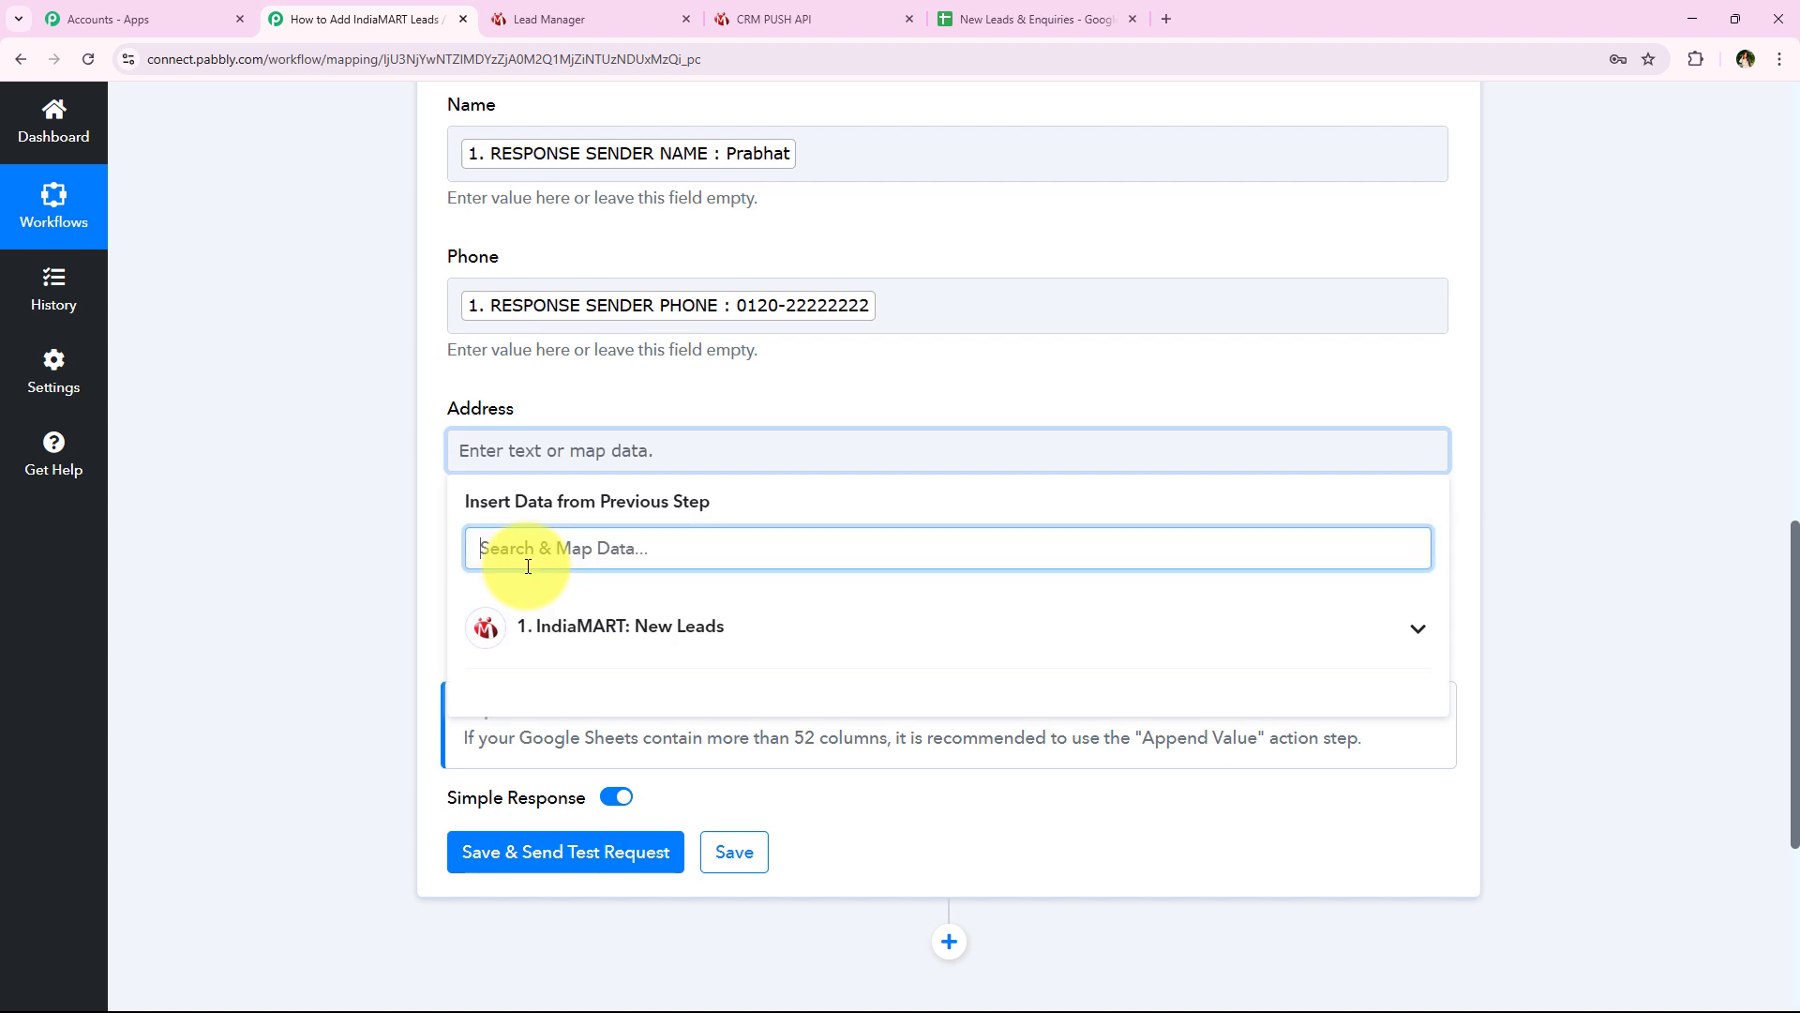
pyautogui.write('ad')
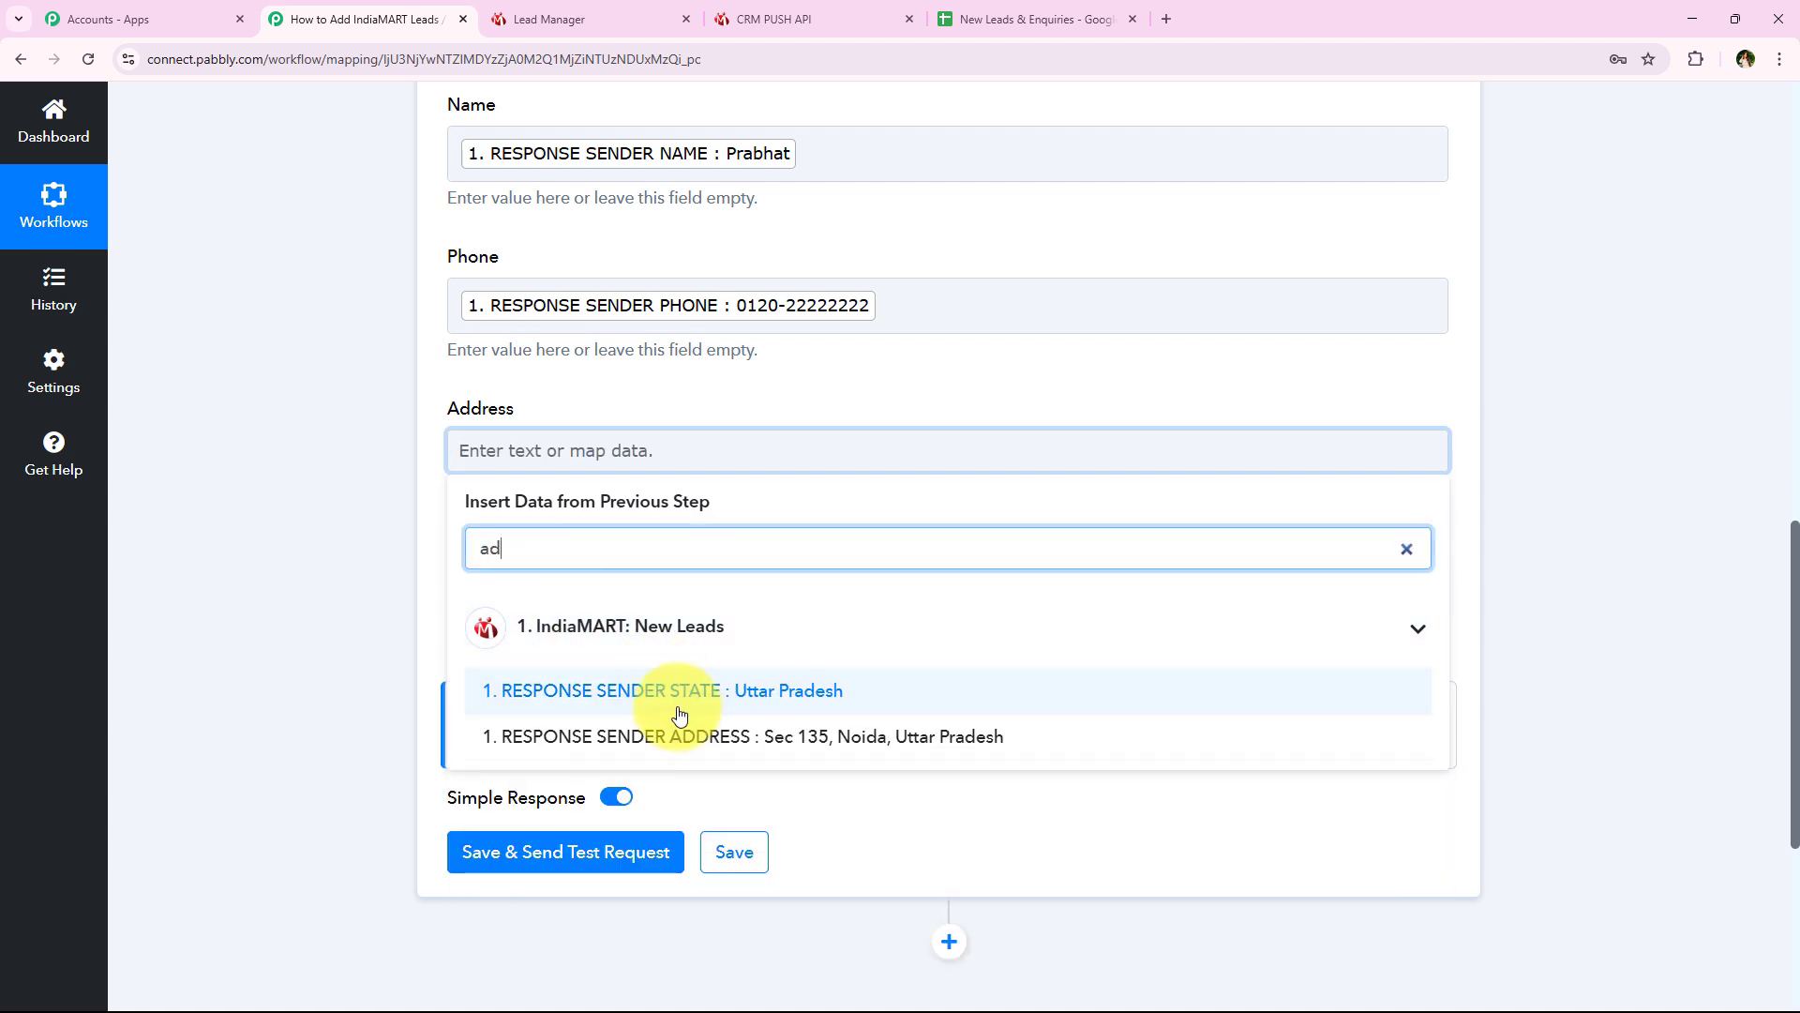
pyautogui.click(610, 736)
# Map the Query Message field to the IndiaMART response's QUERY MESSAGE value and close the data list
pyautogui.click(514, 601)
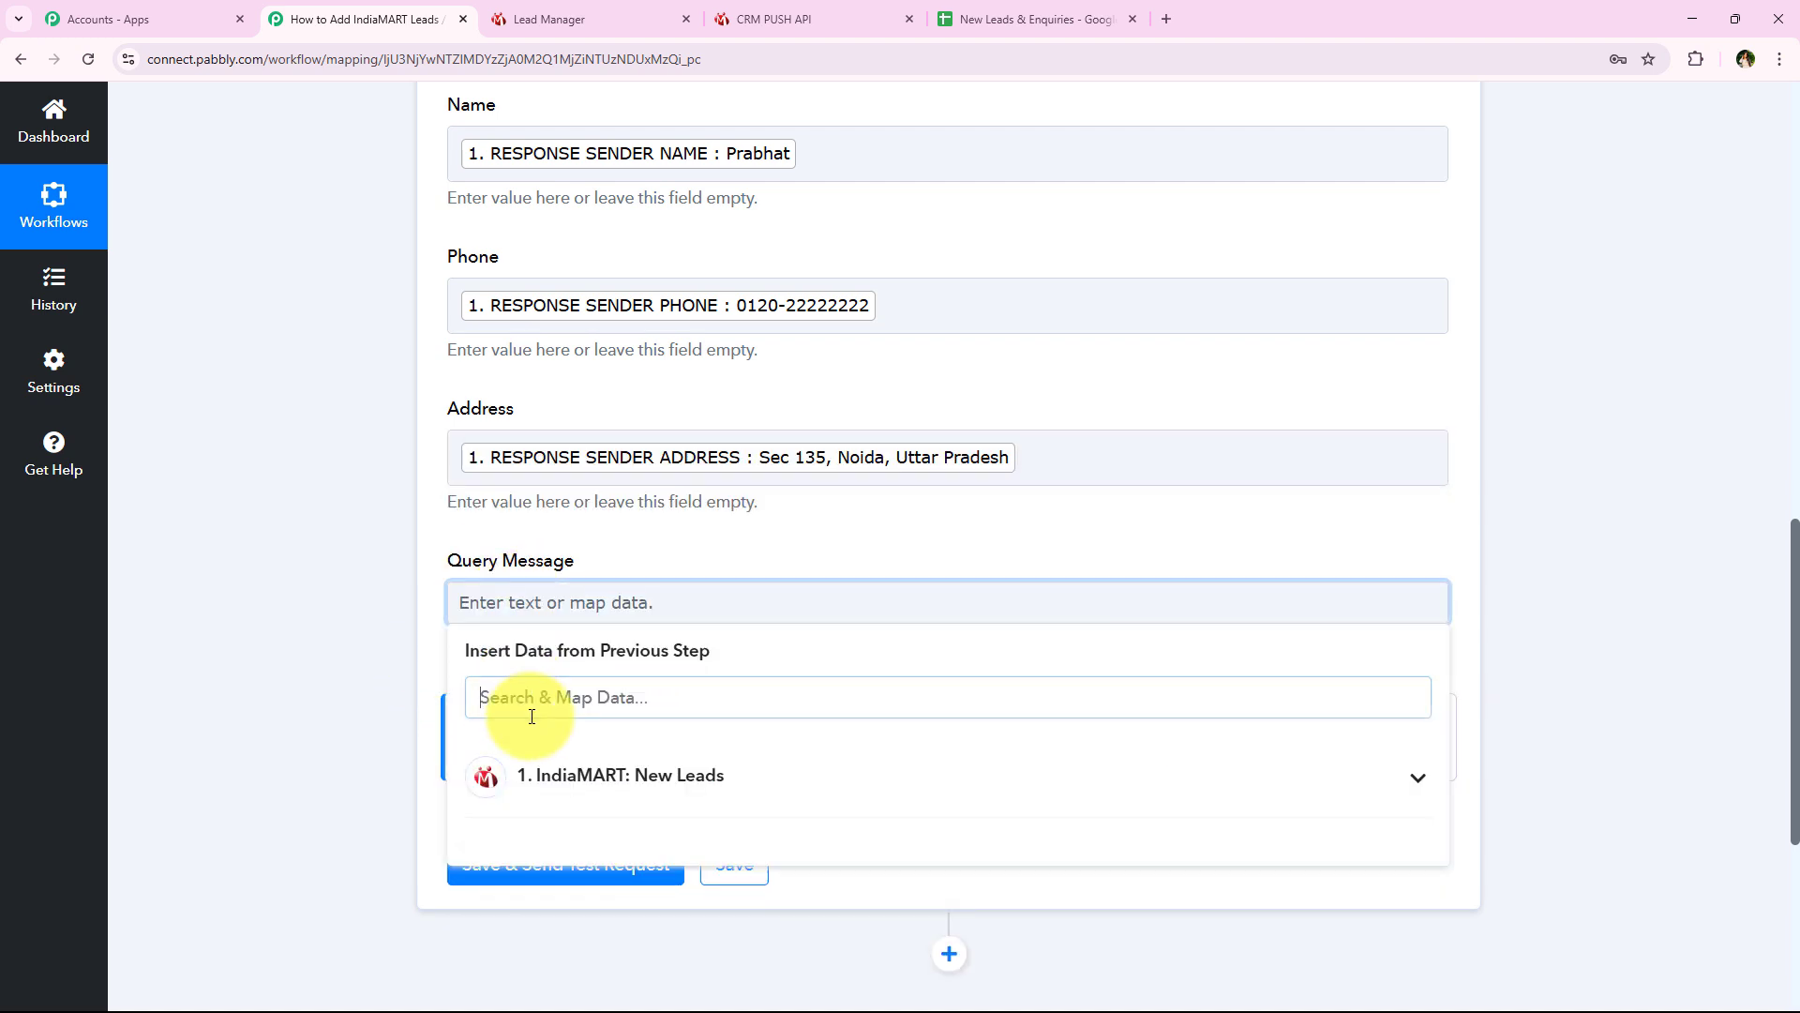
pyautogui.click(494, 712)
pyautogui.write('mess')
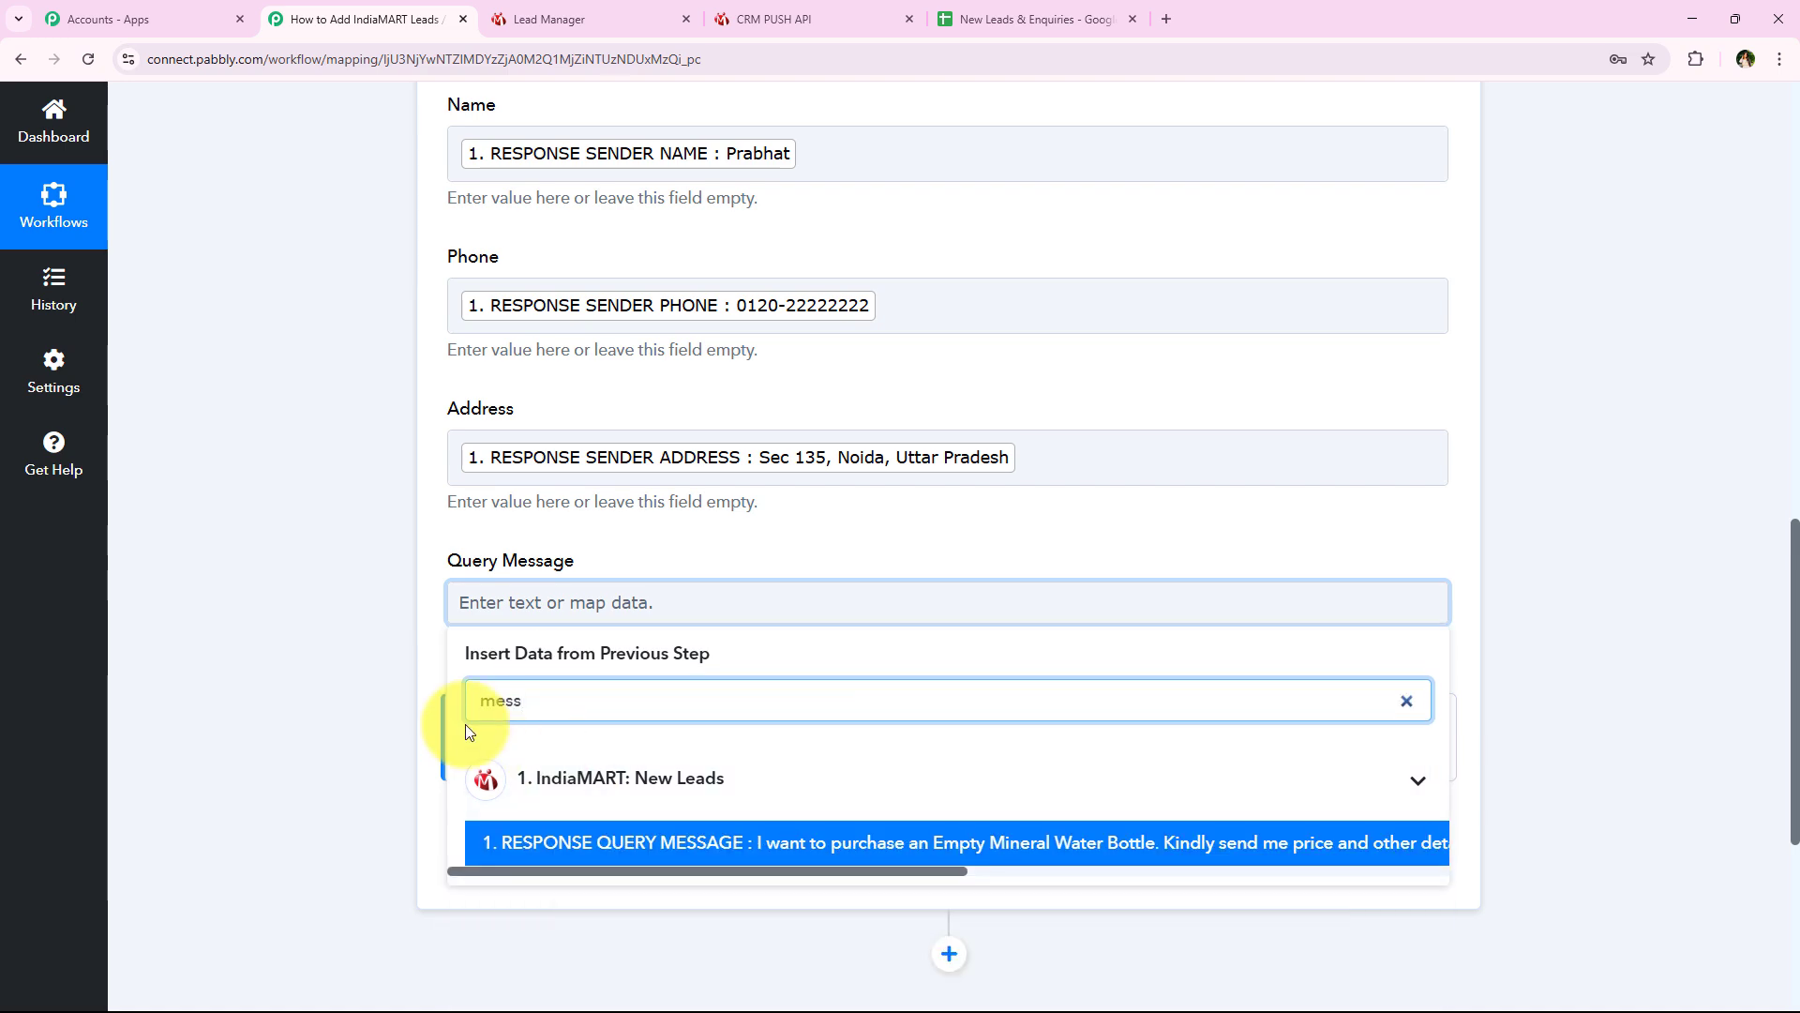
pyautogui.click(792, 839)
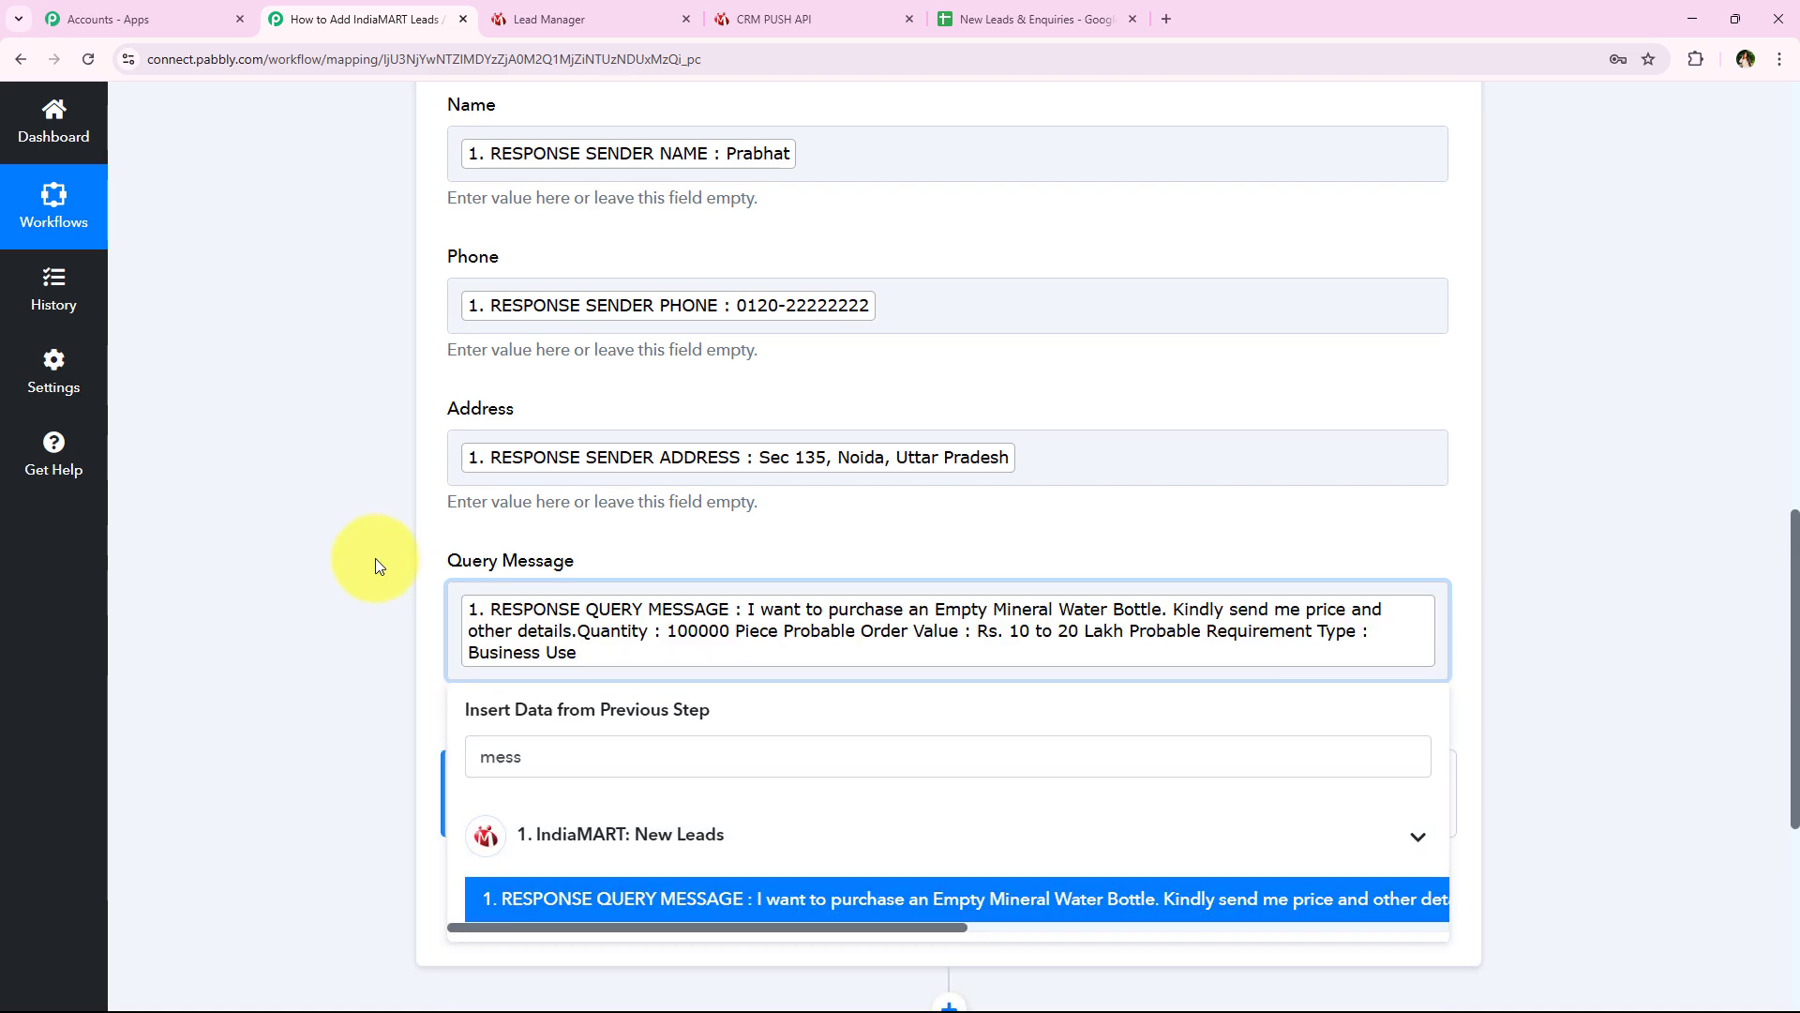
pyautogui.scroll(2, 375, 553)
pyautogui.click(375, 516)
# Save the Google Sheets action with a test request, review the response, and collapse the action step
pyautogui.scroll(-4, 375, 515)
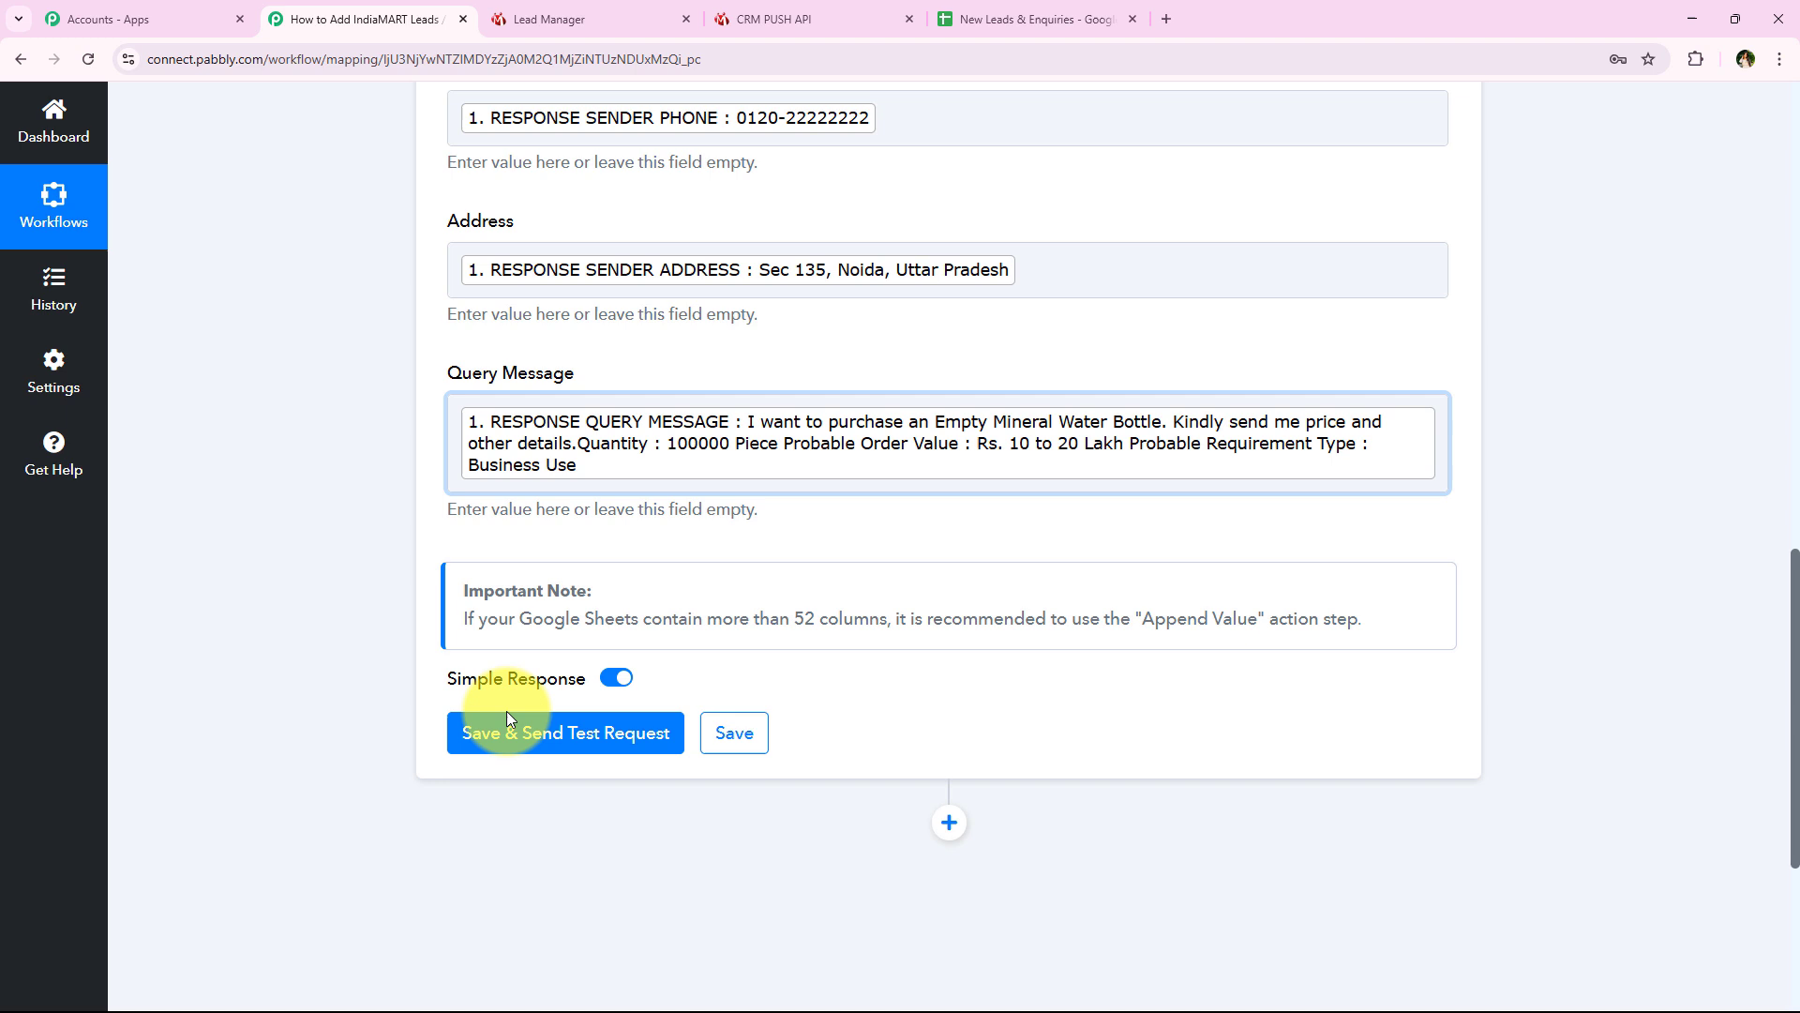
pyautogui.click(551, 756)
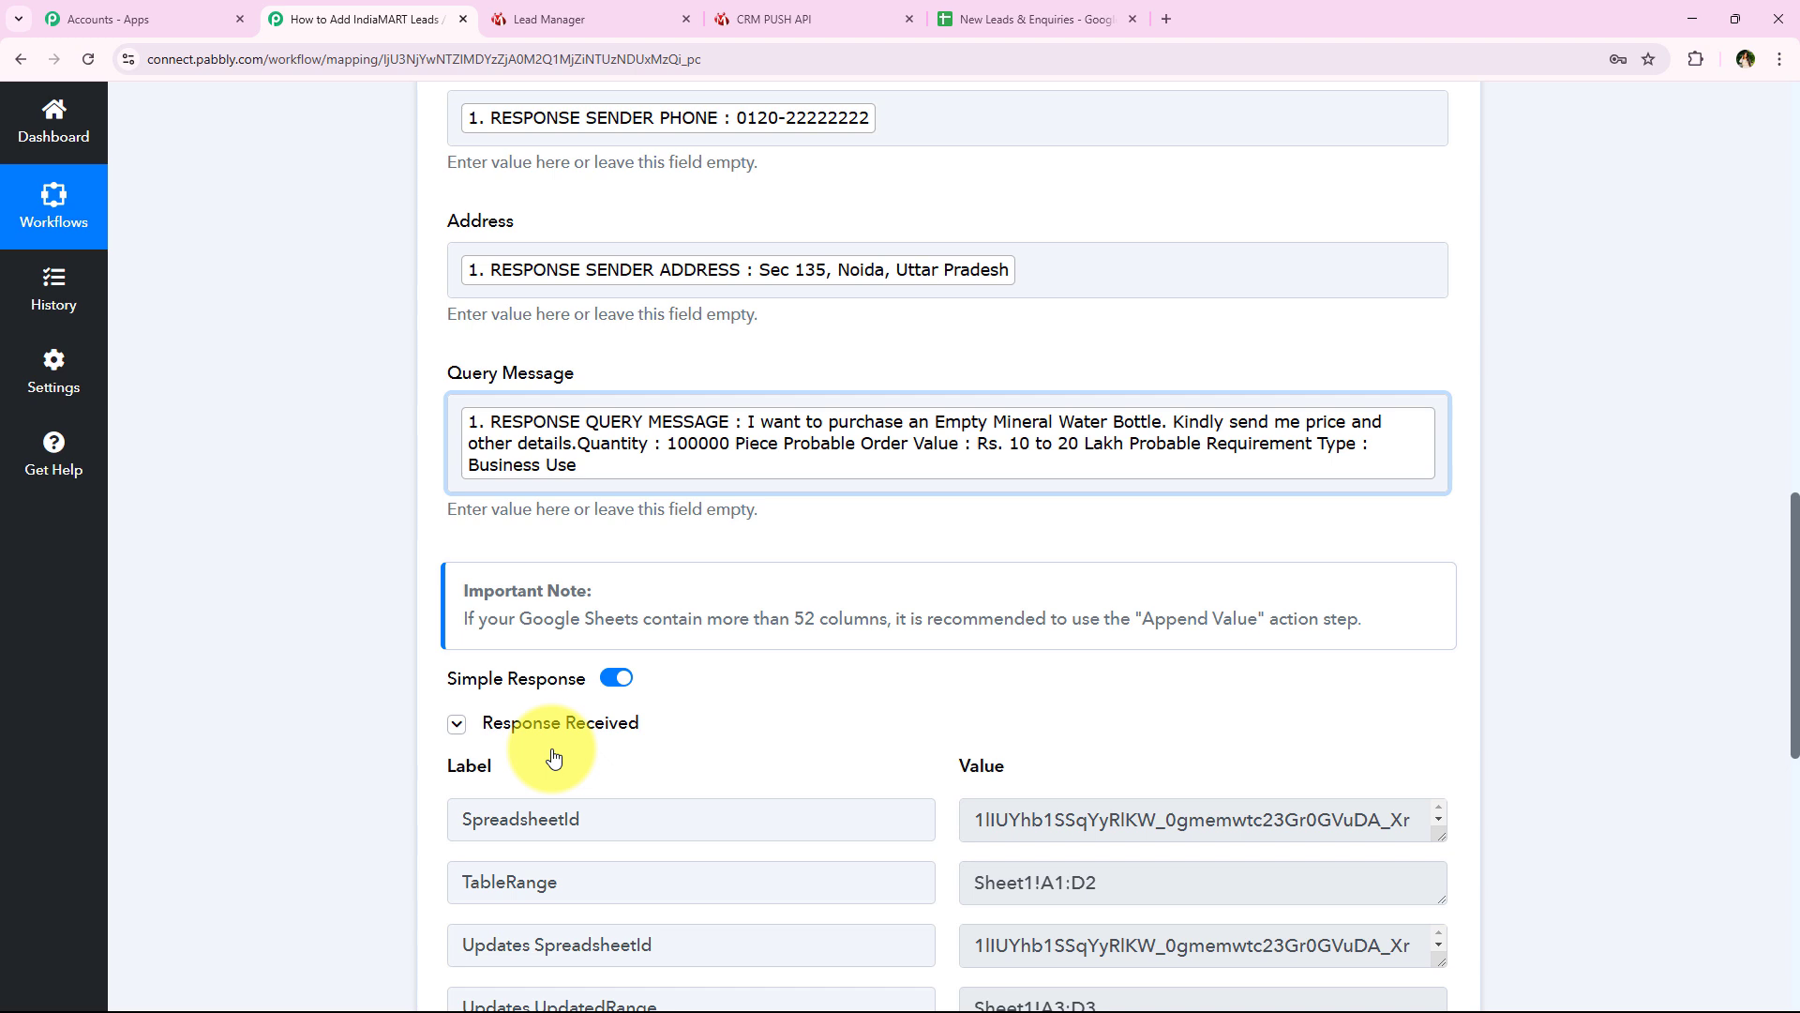
pyautogui.scroll(-5, 391, 538)
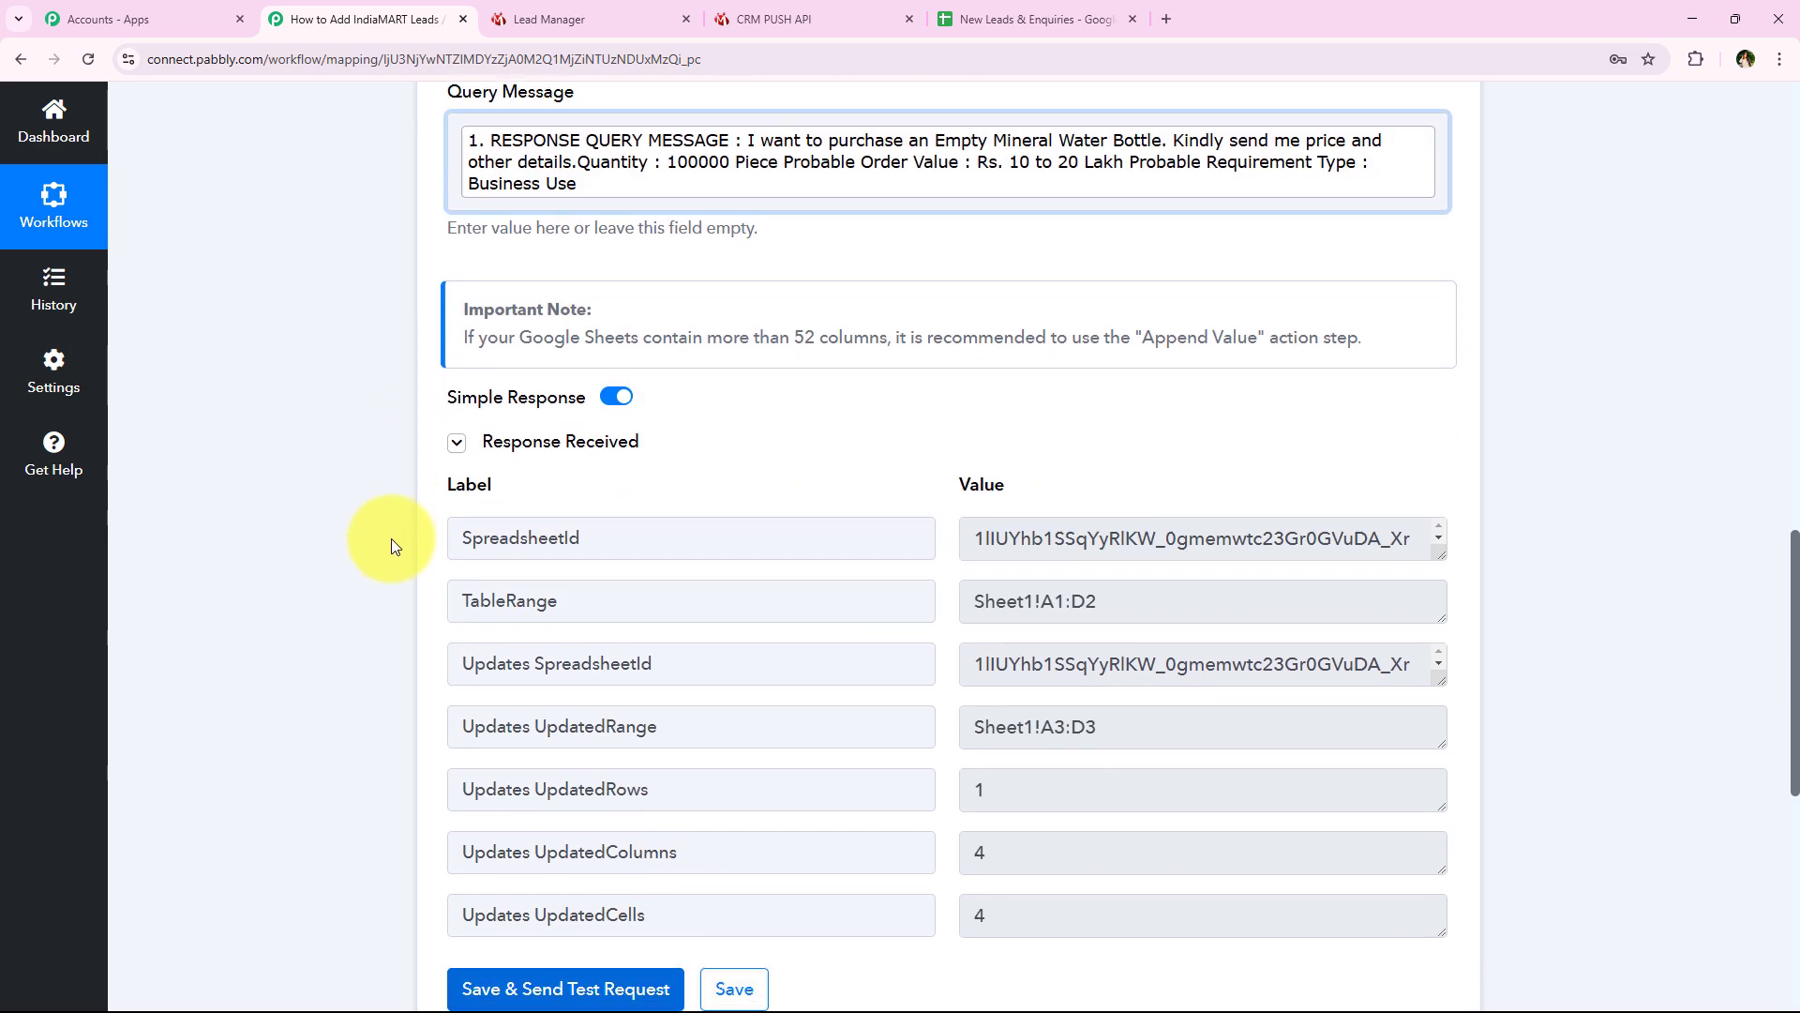
pyautogui.scroll(20, 266, 209)
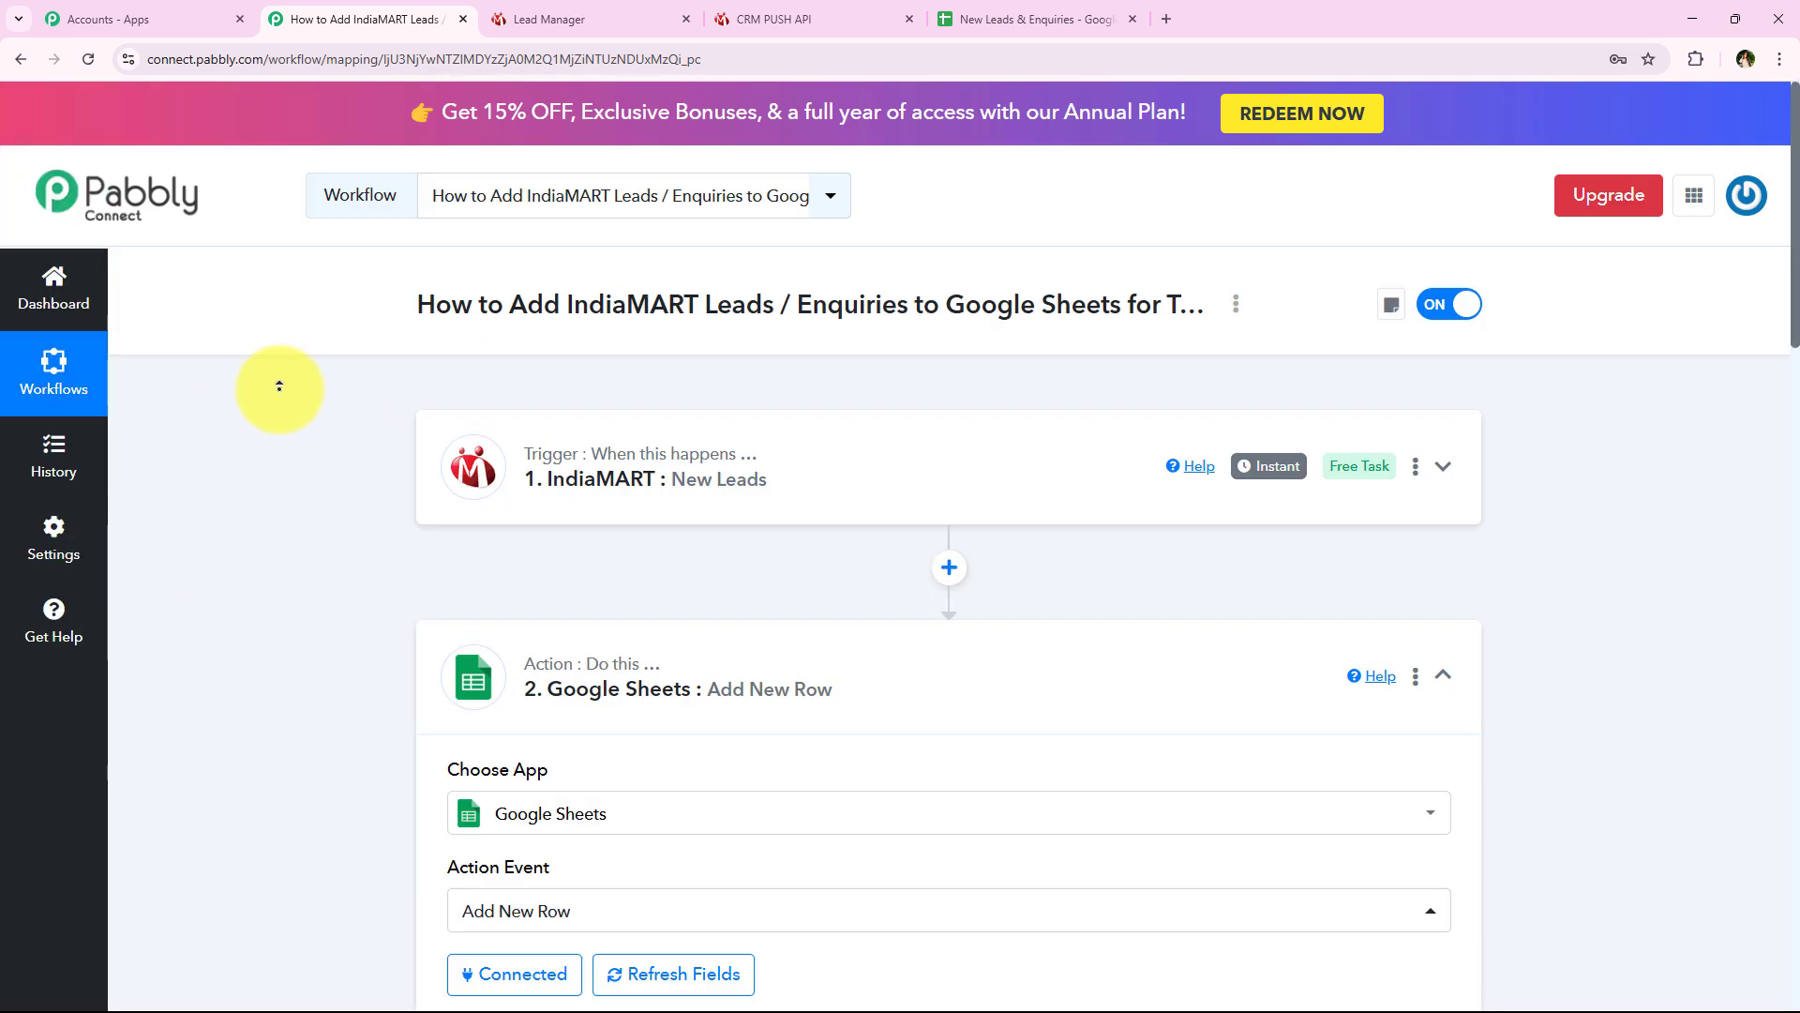
pyautogui.click(563, 731)
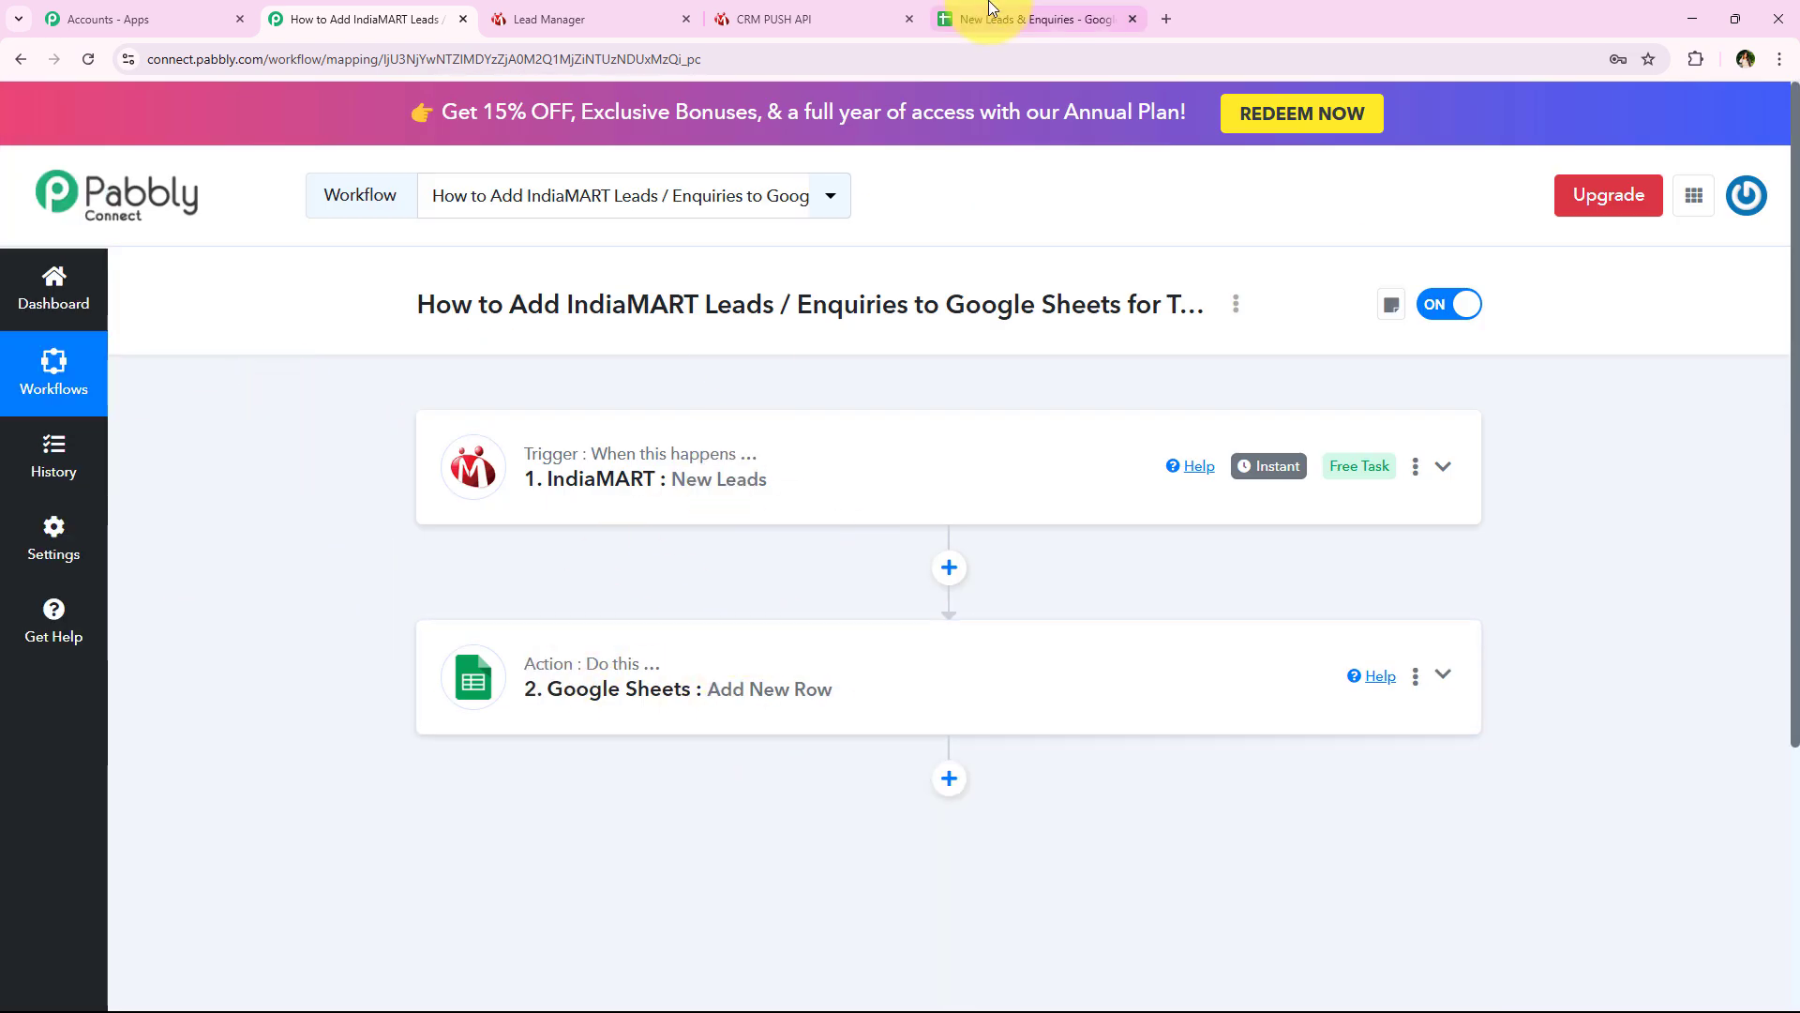
# Switch to the New Leads & Enquiries spreadsheet and check the name, phone, address and query message in row 3
pyautogui.click(1032, 19)
pyautogui.click(204, 641)
pyautogui.moveTo(202, 567); pyautogui.dragTo(1086, 562)
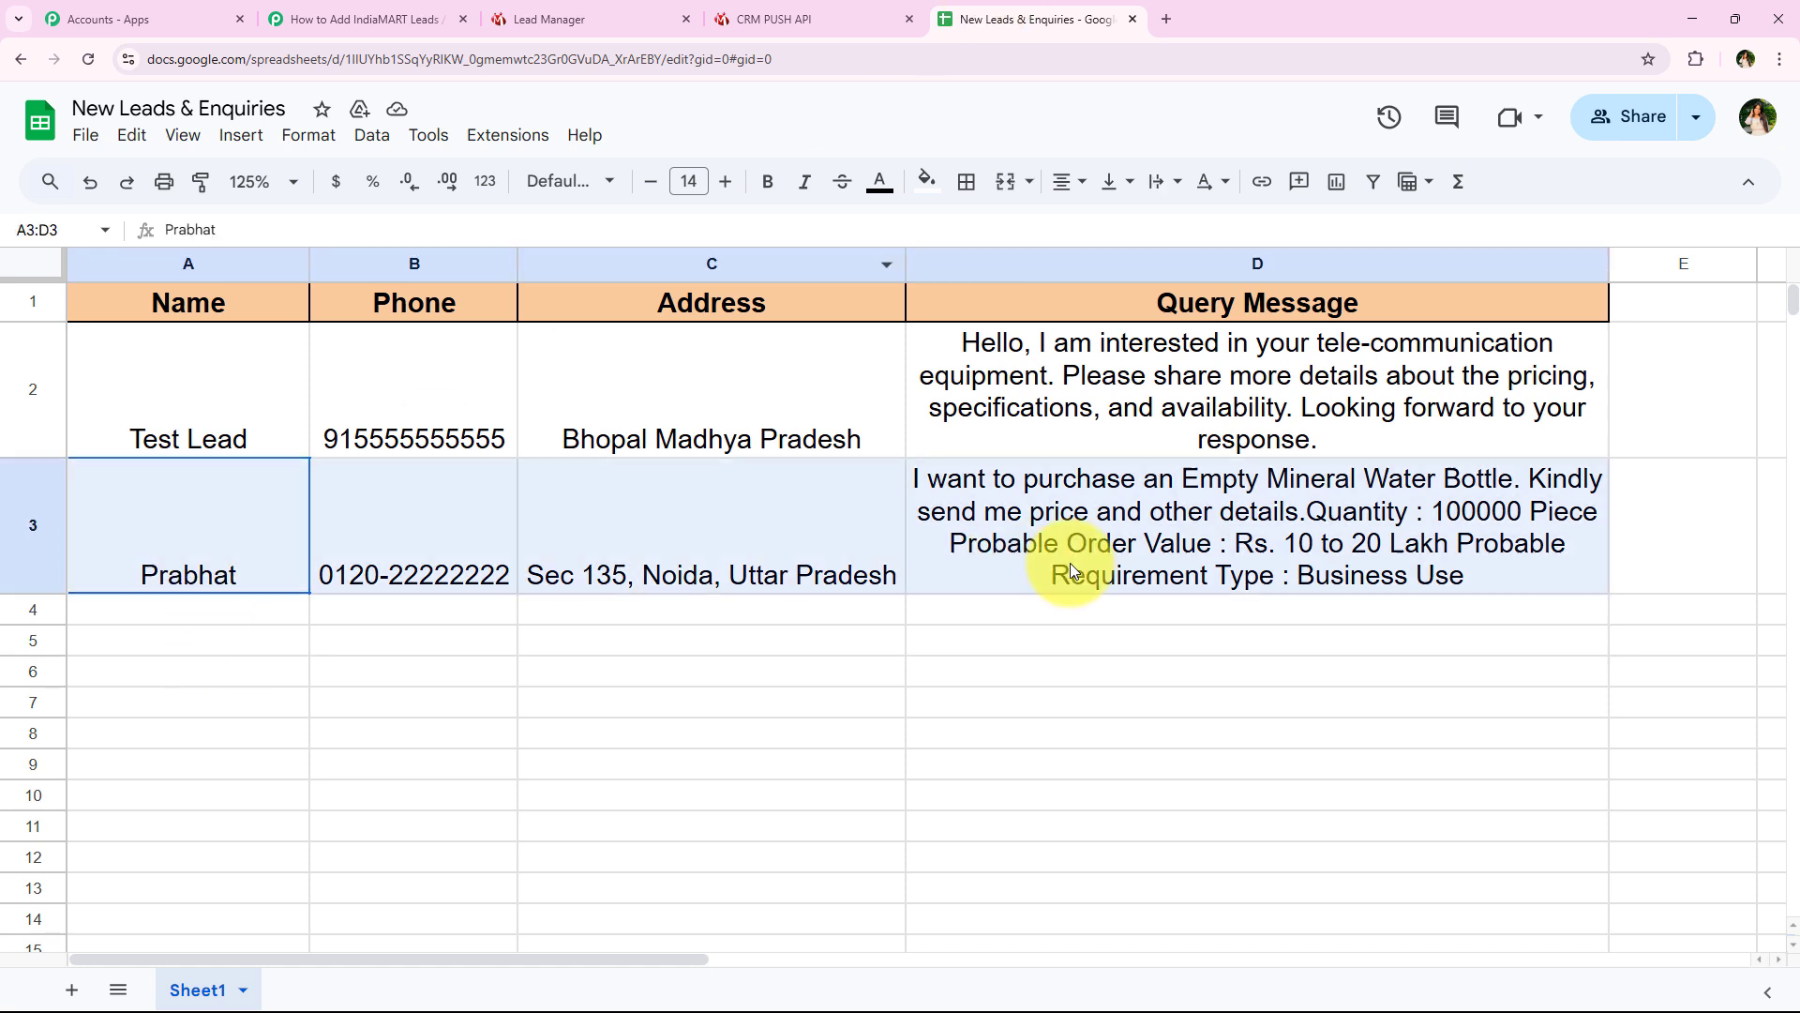
pyautogui.click(1060, 732)
pyautogui.click(232, 586)
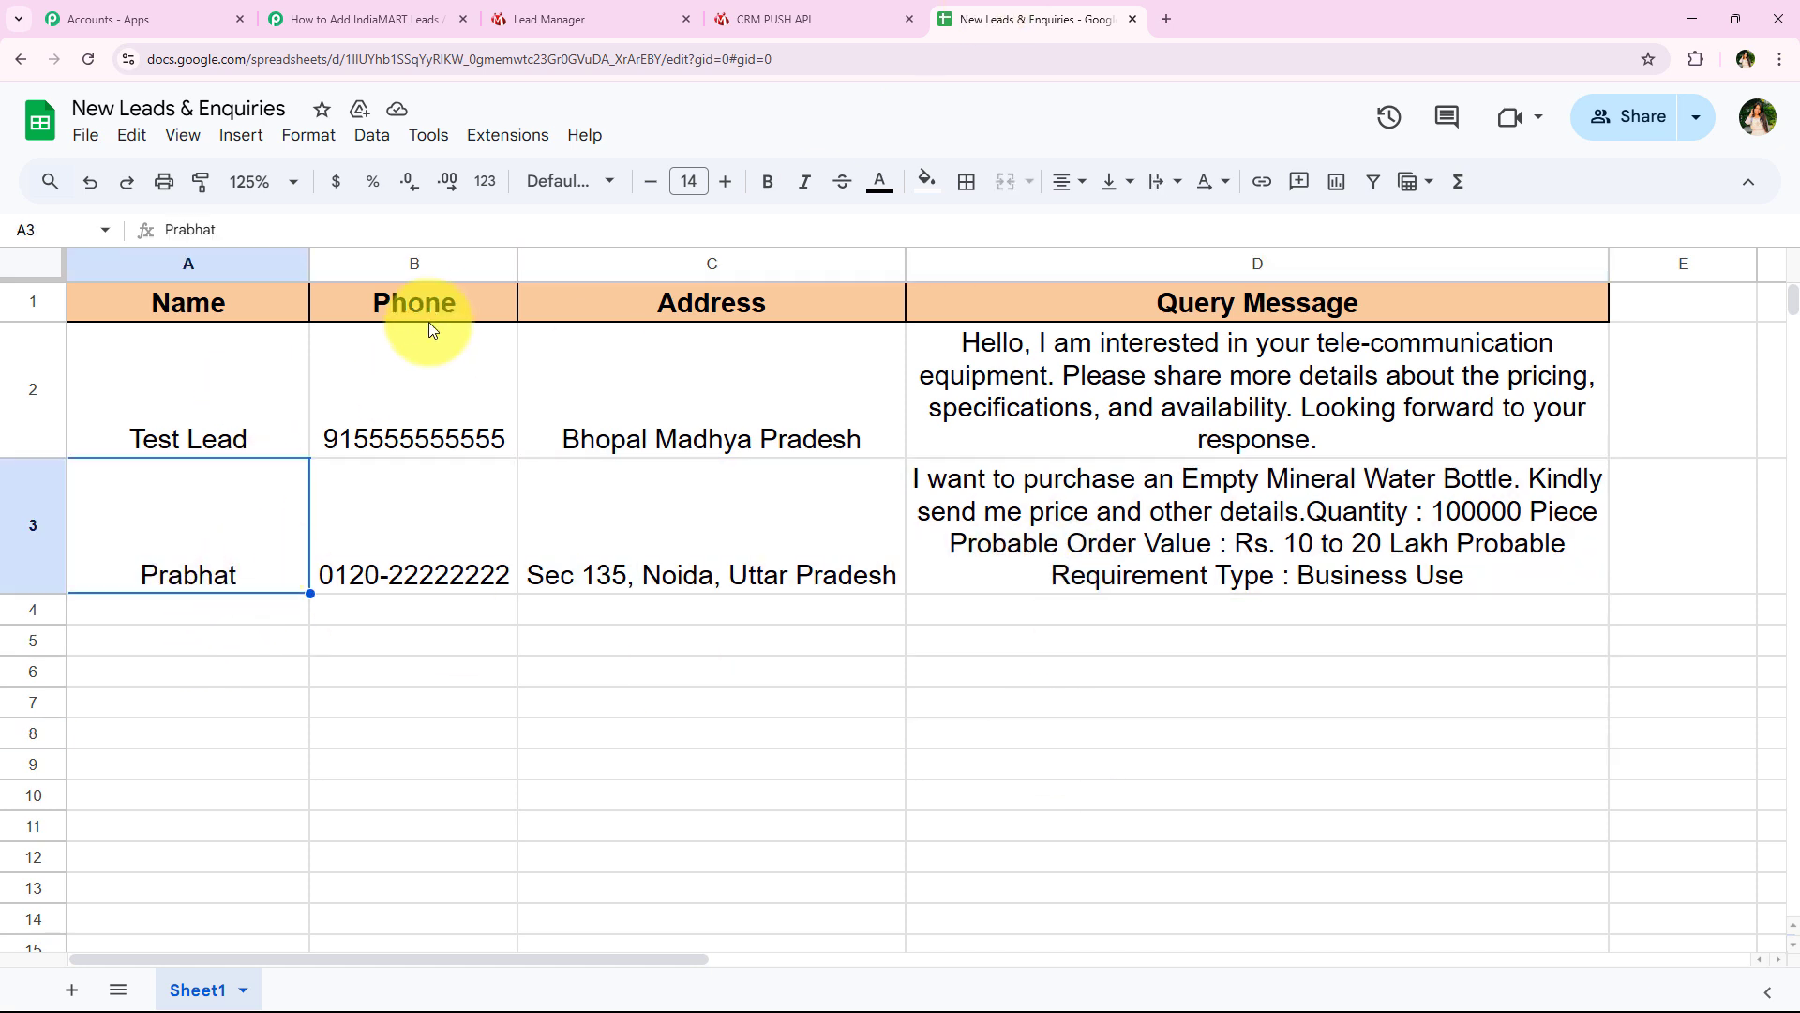
pyautogui.click(452, 525)
pyautogui.click(637, 582)
pyautogui.click(1211, 487)
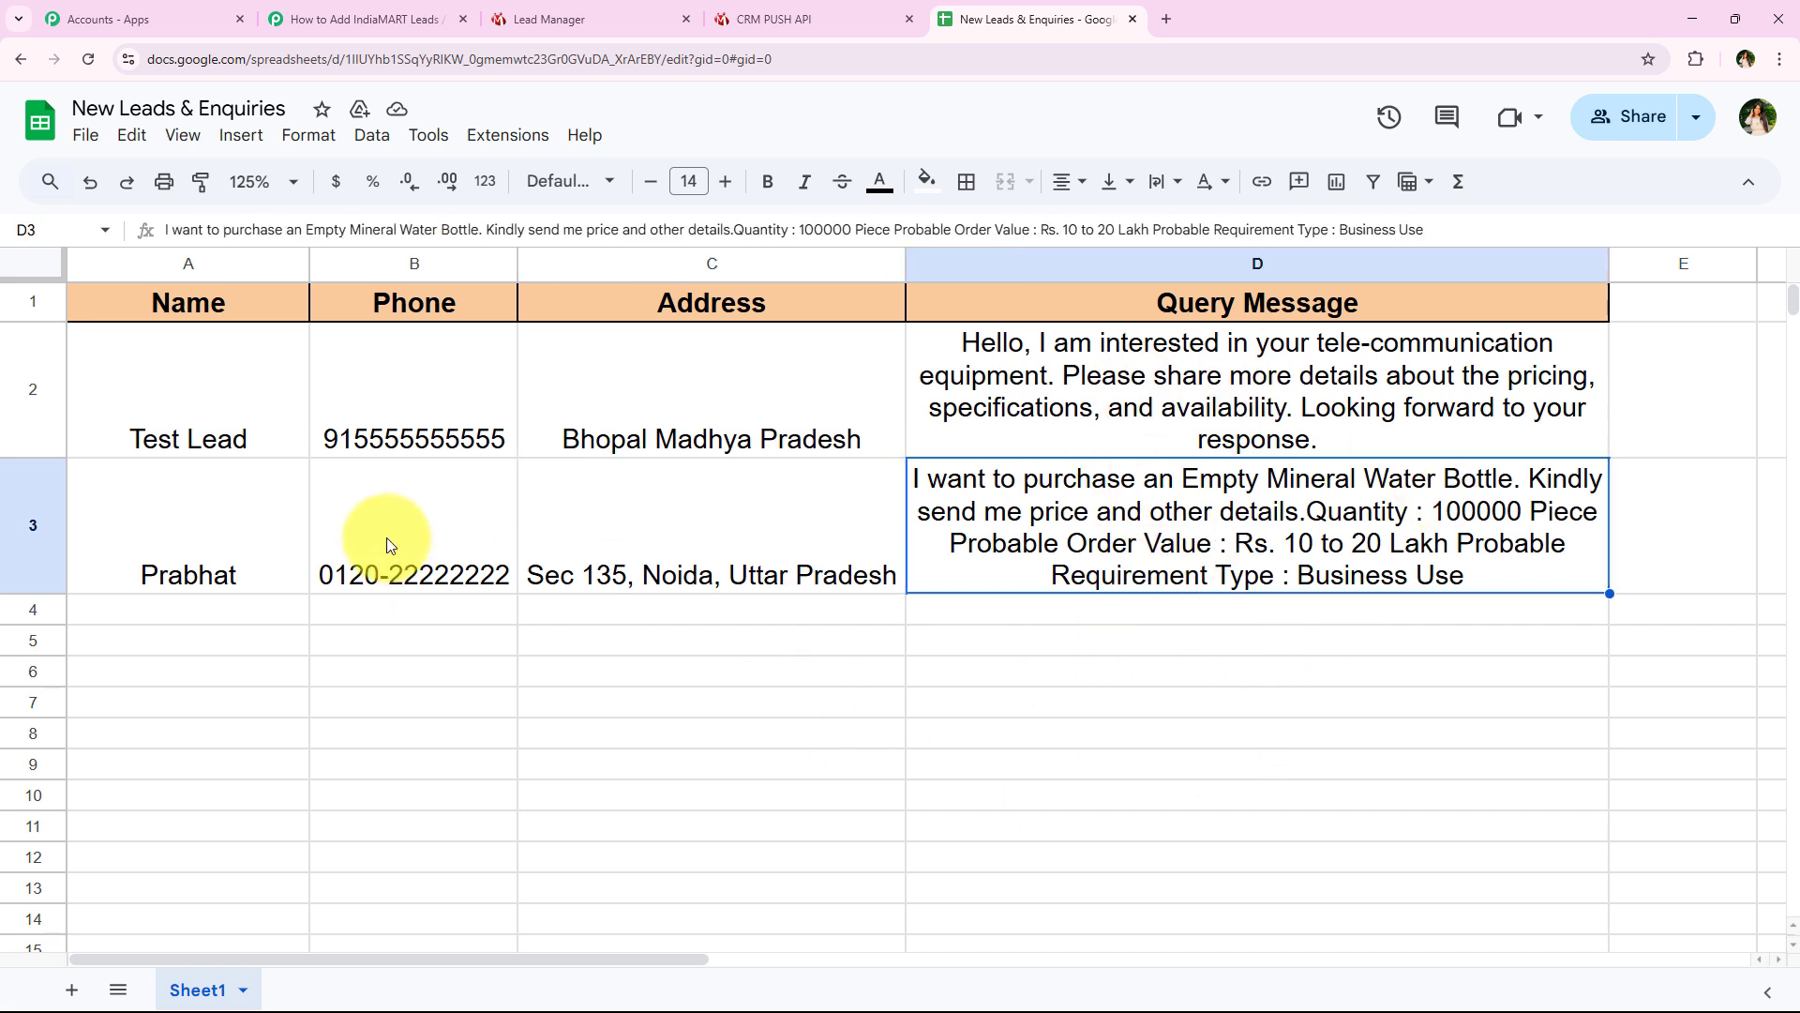
pyautogui.moveTo(244, 539); pyautogui.dragTo(1190, 558)
pyautogui.click(1187, 684)
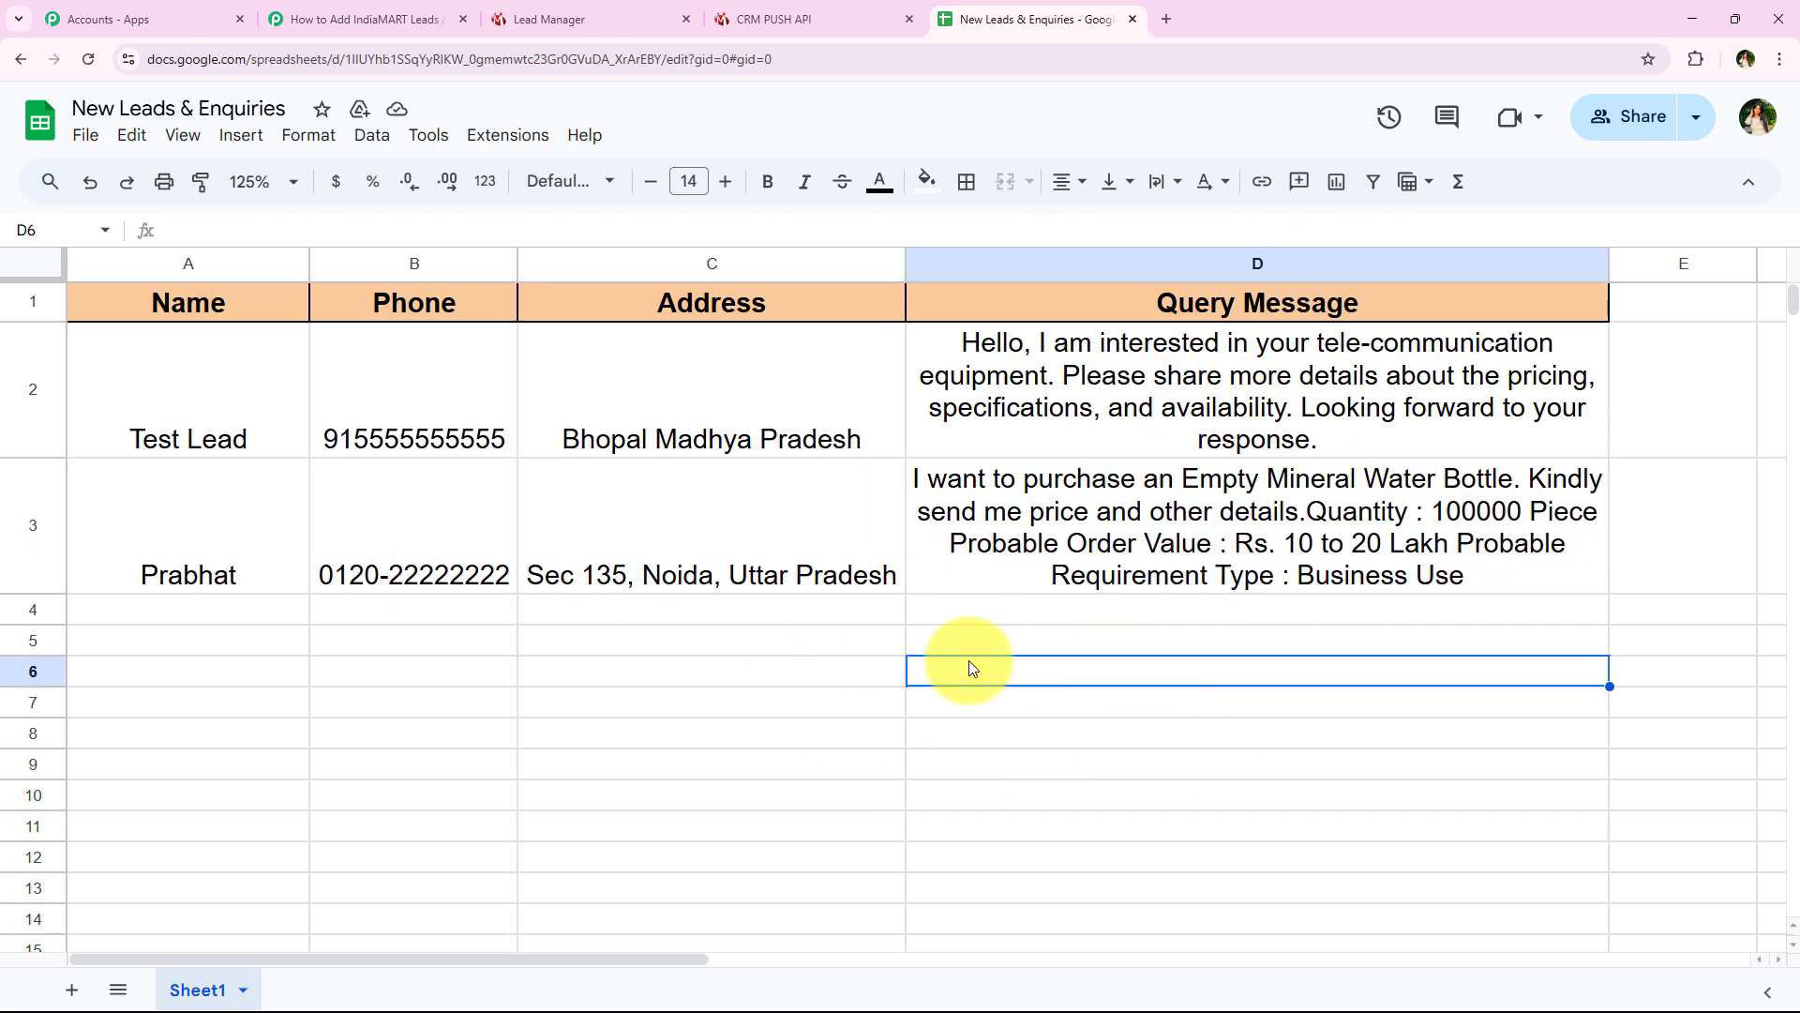
# Go back to the workflow, recheck row 3 across A3:D3 in the spreadsheet, and return to the workflow overview
pyautogui.click(403, 19)
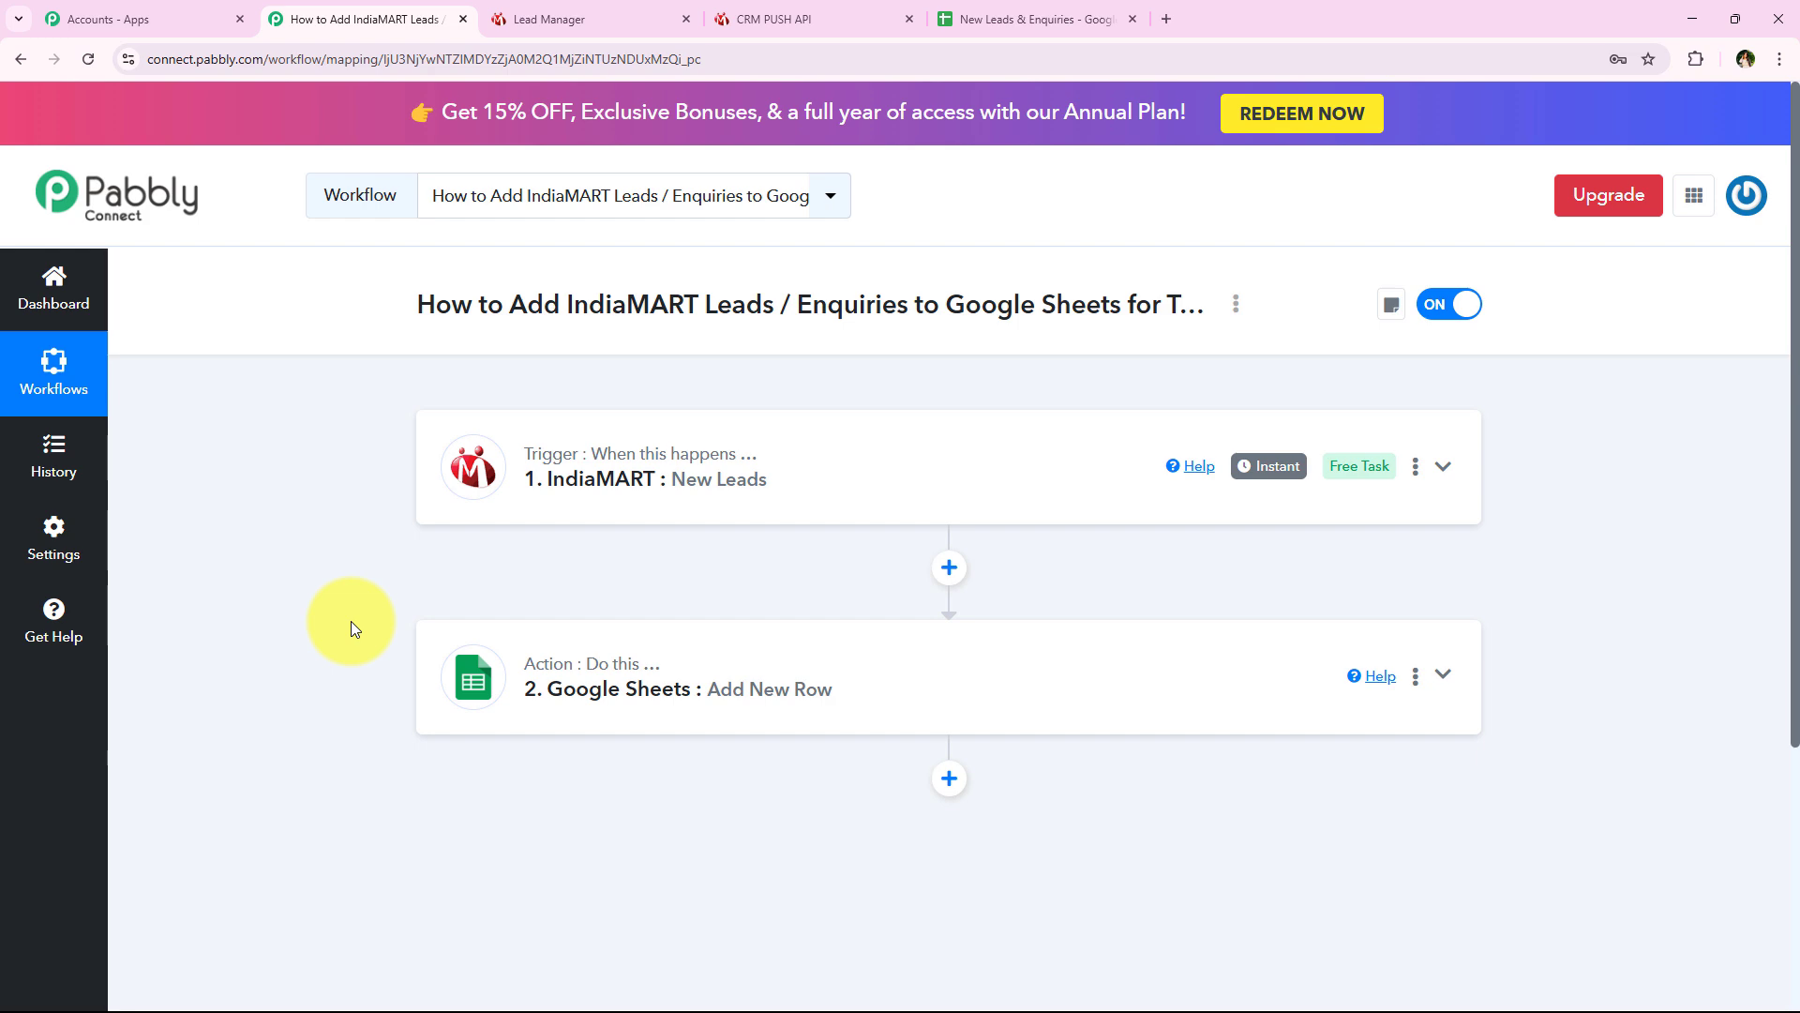
pyautogui.click(1040, 7)
pyautogui.moveTo(263, 586); pyautogui.dragTo(1270, 595)
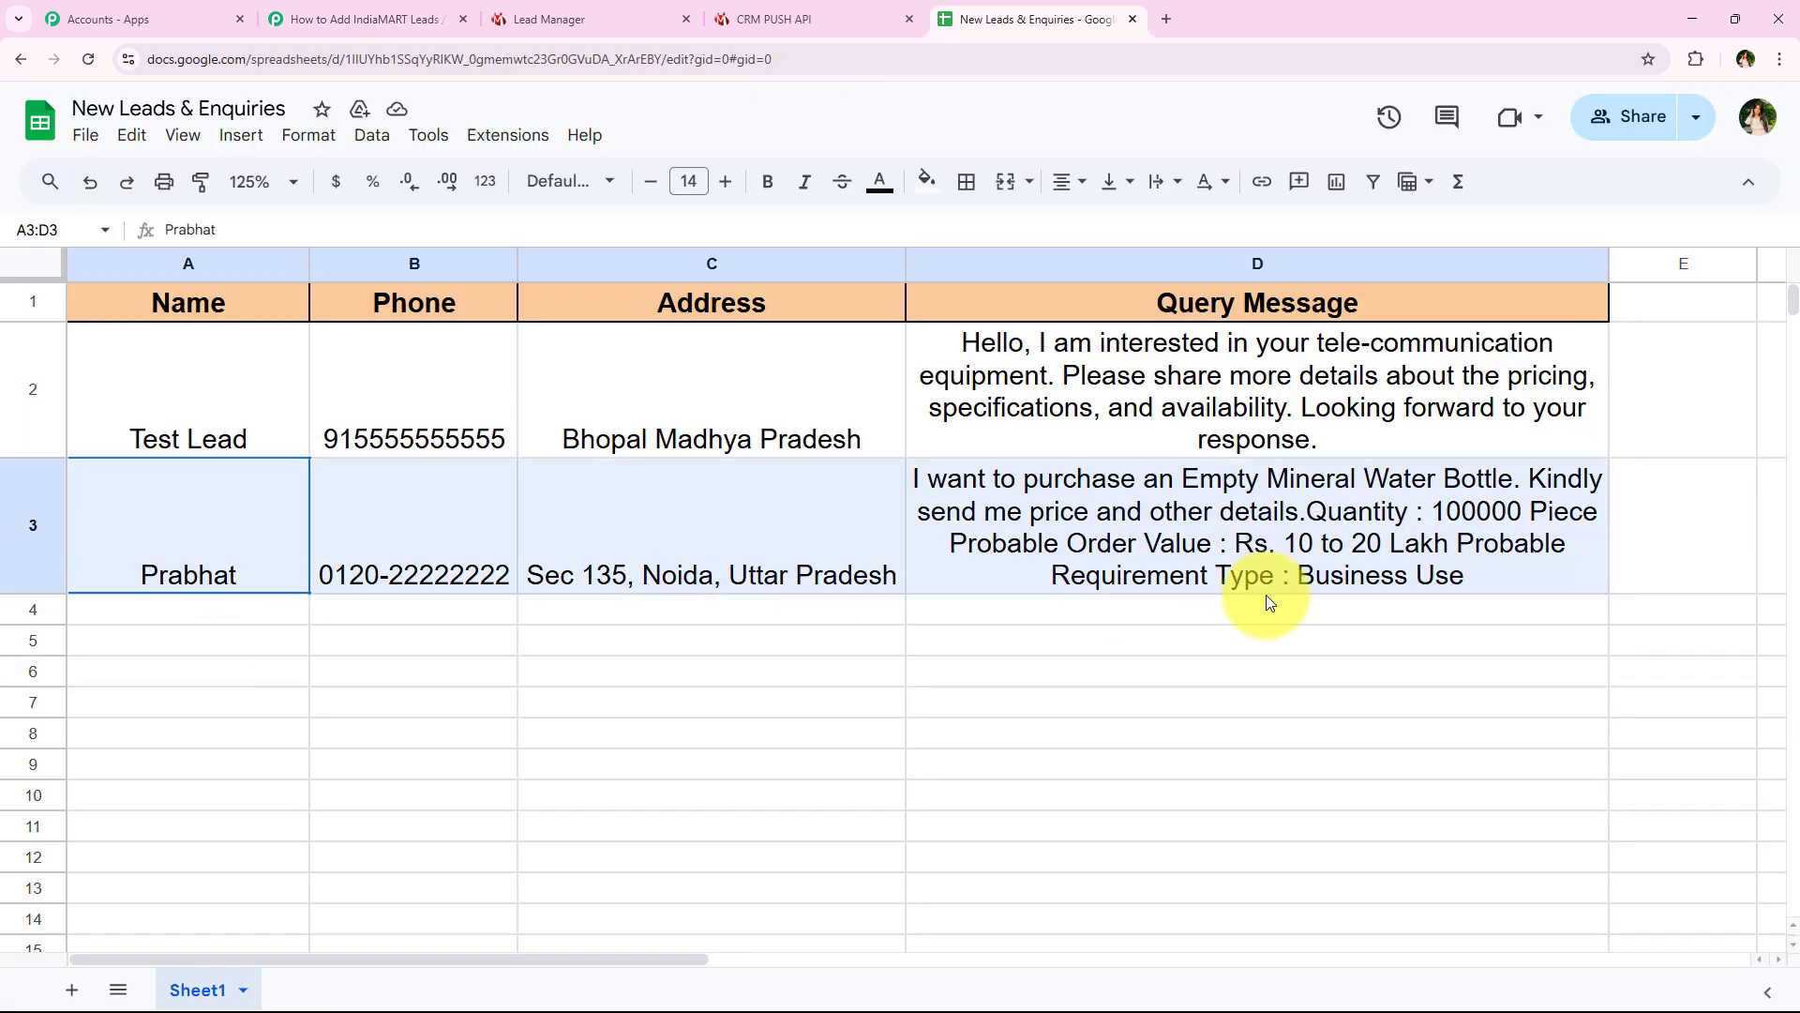
pyautogui.click(1157, 763)
pyautogui.click(394, 18)
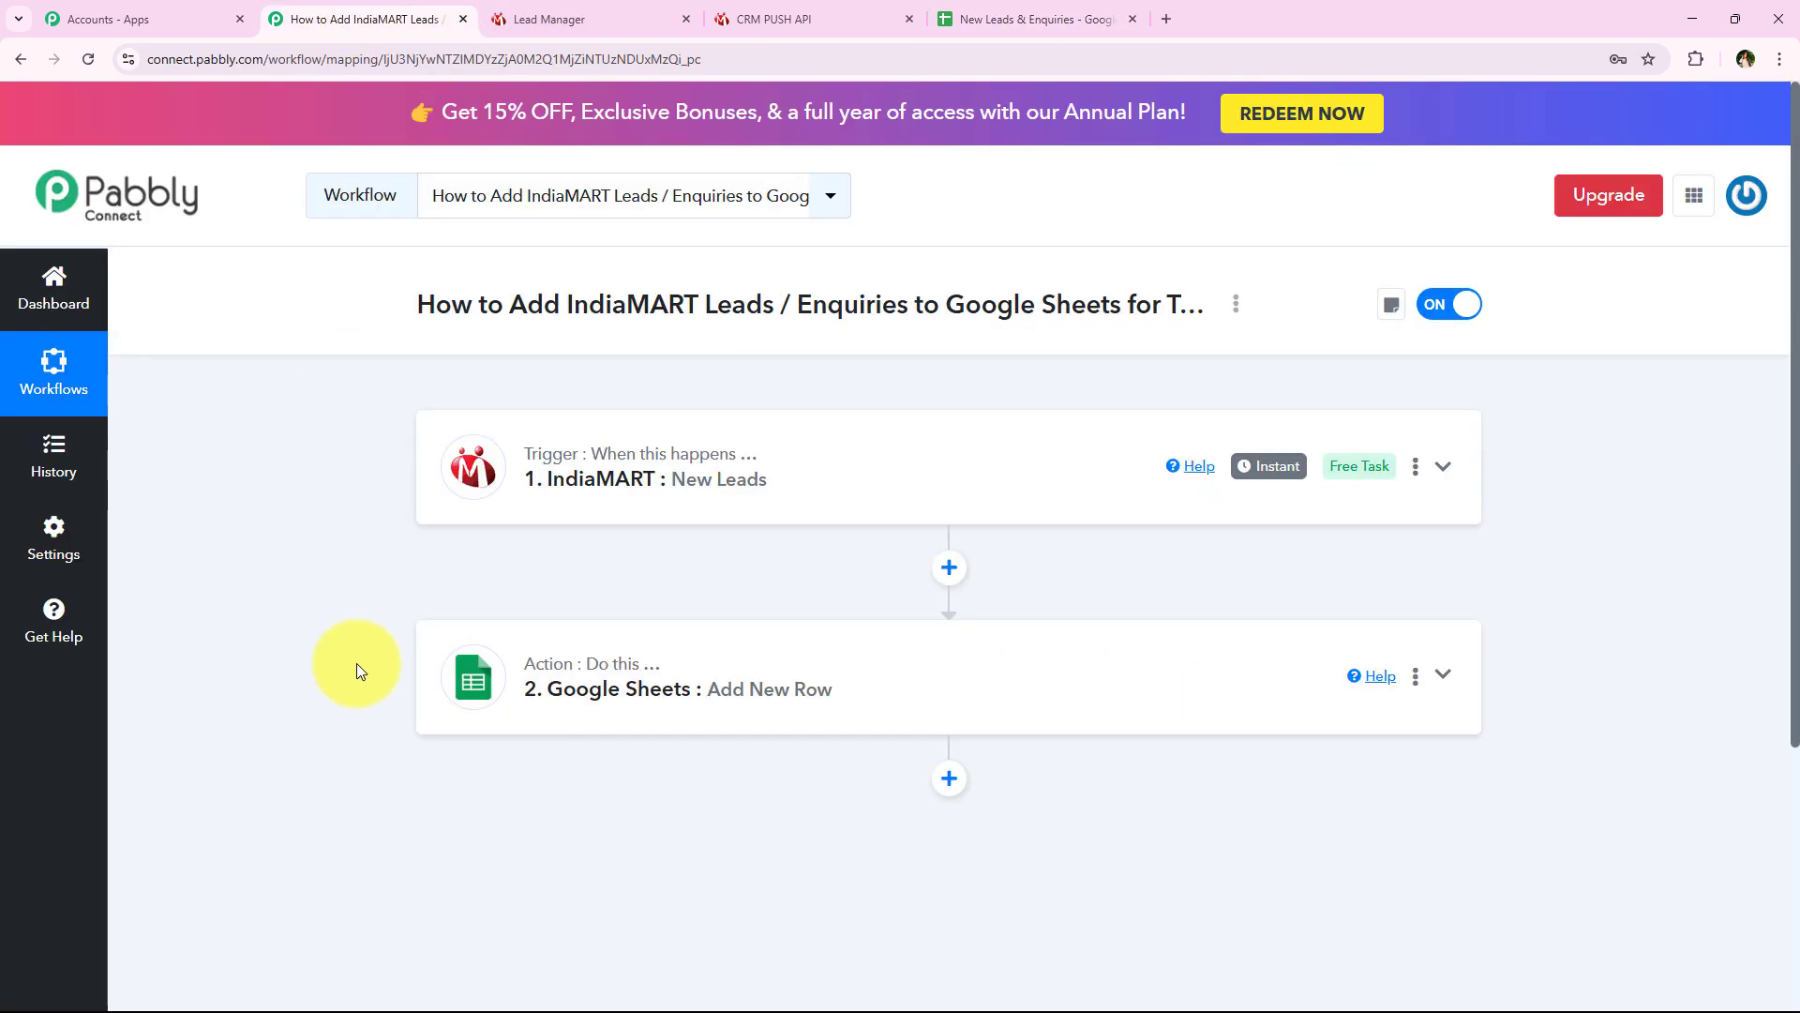